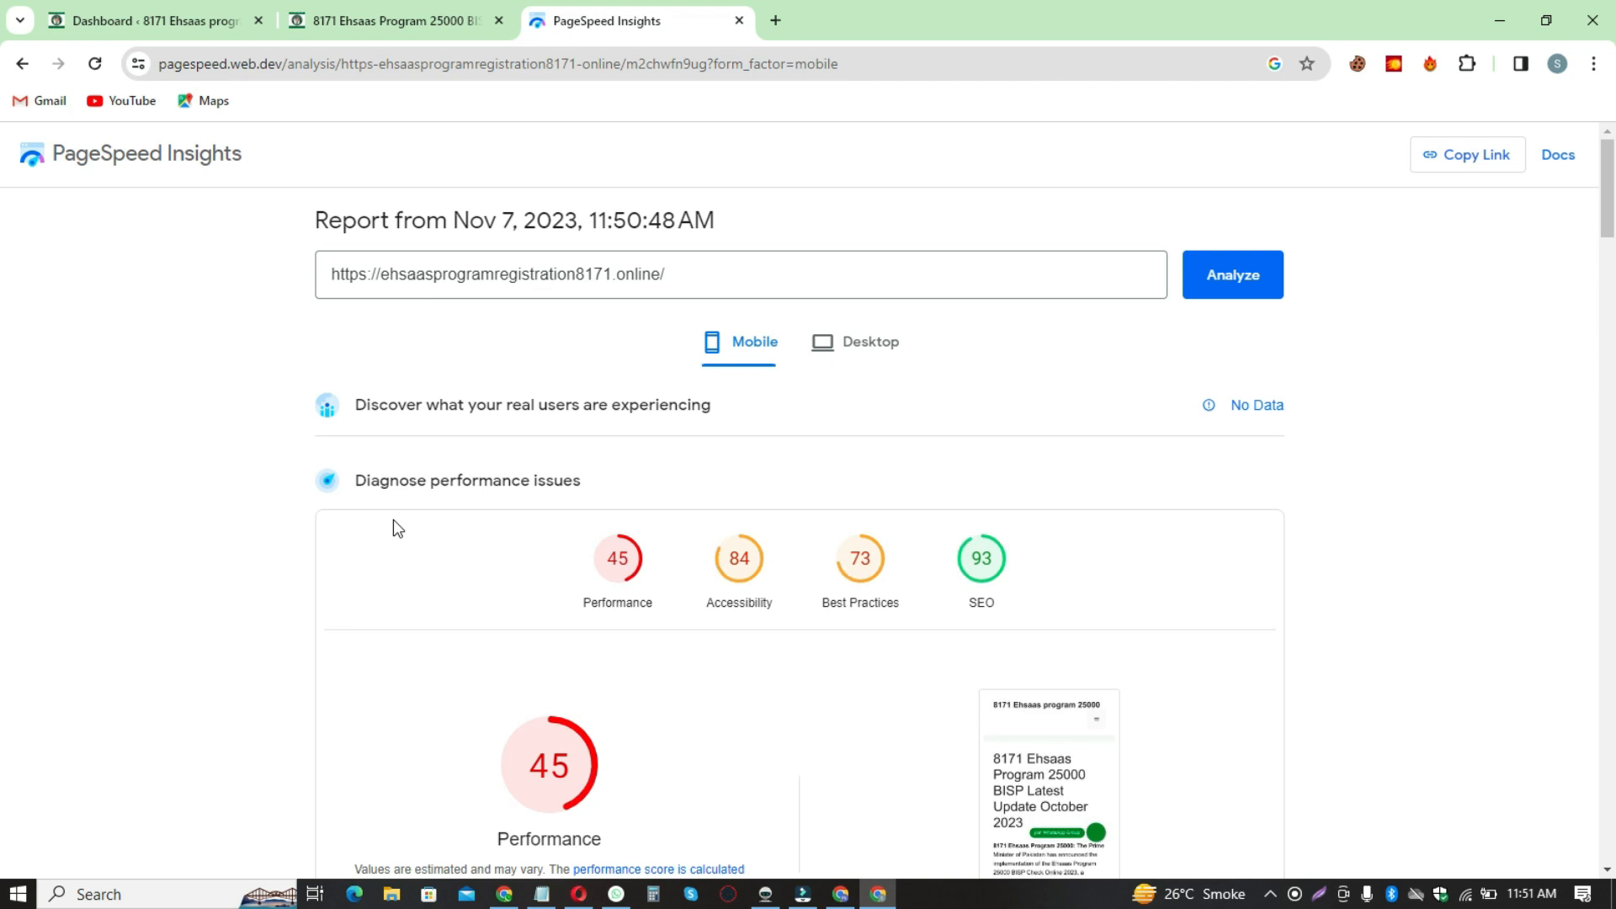
Step: Check the mobile performance report in PageSpeed Insights and open the Add Plugins page in the site's WordPress admin
{"action": "scroll", "coordinate": [560, 694], "scroll_direction": "down", "scroll_amount": 3}
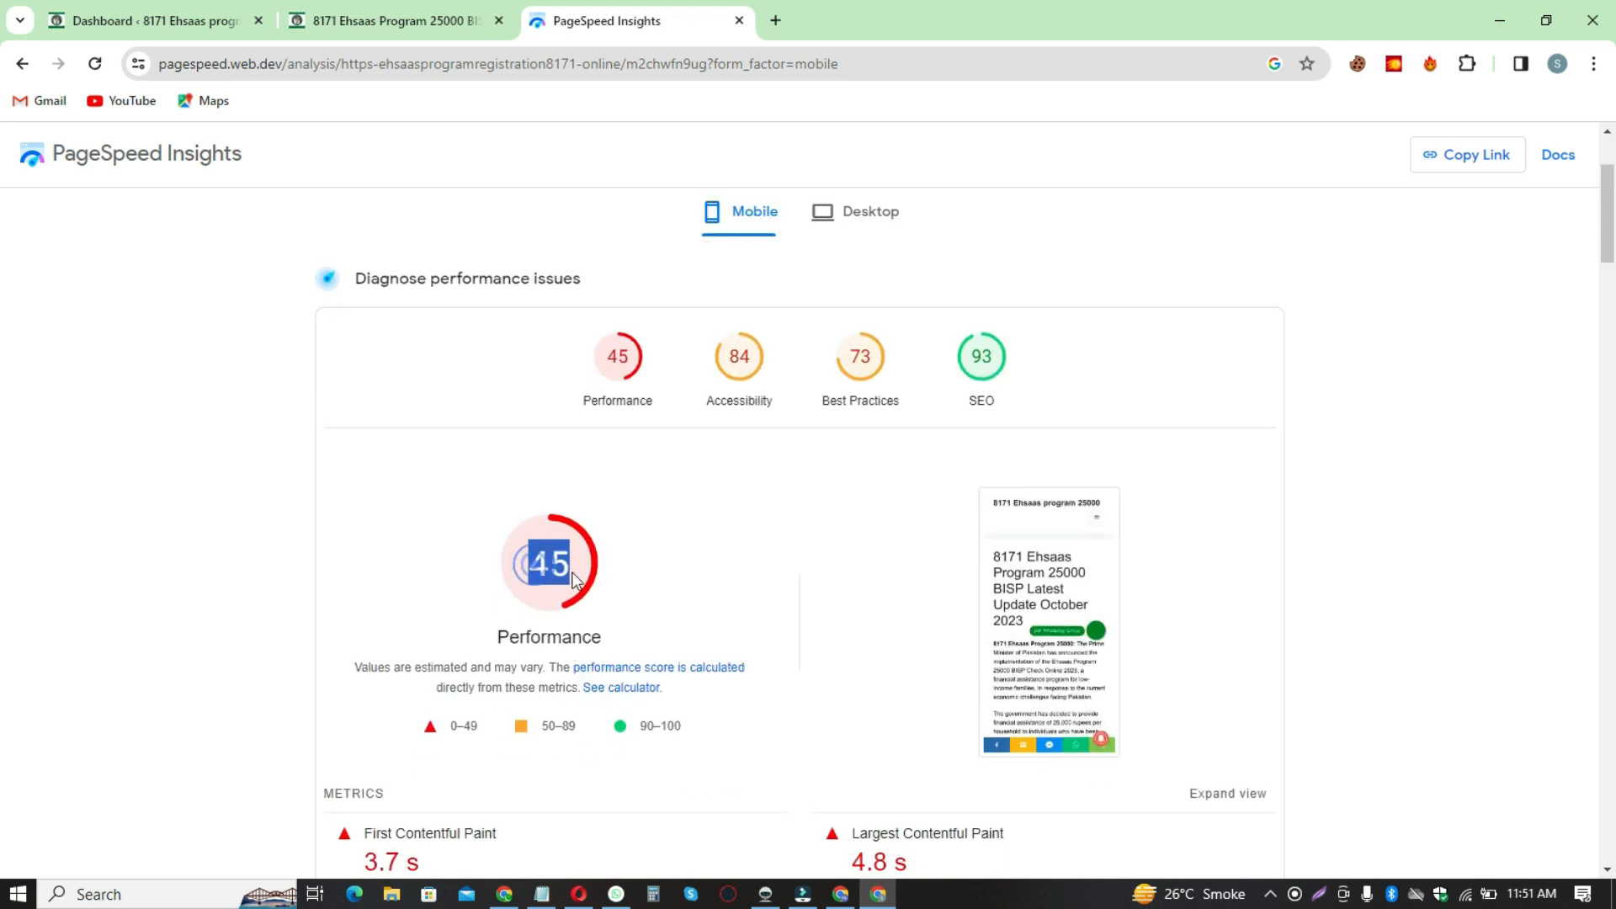
{"action": "scroll", "coordinate": [539, 568], "scroll_direction": "up", "scroll_amount": 3}
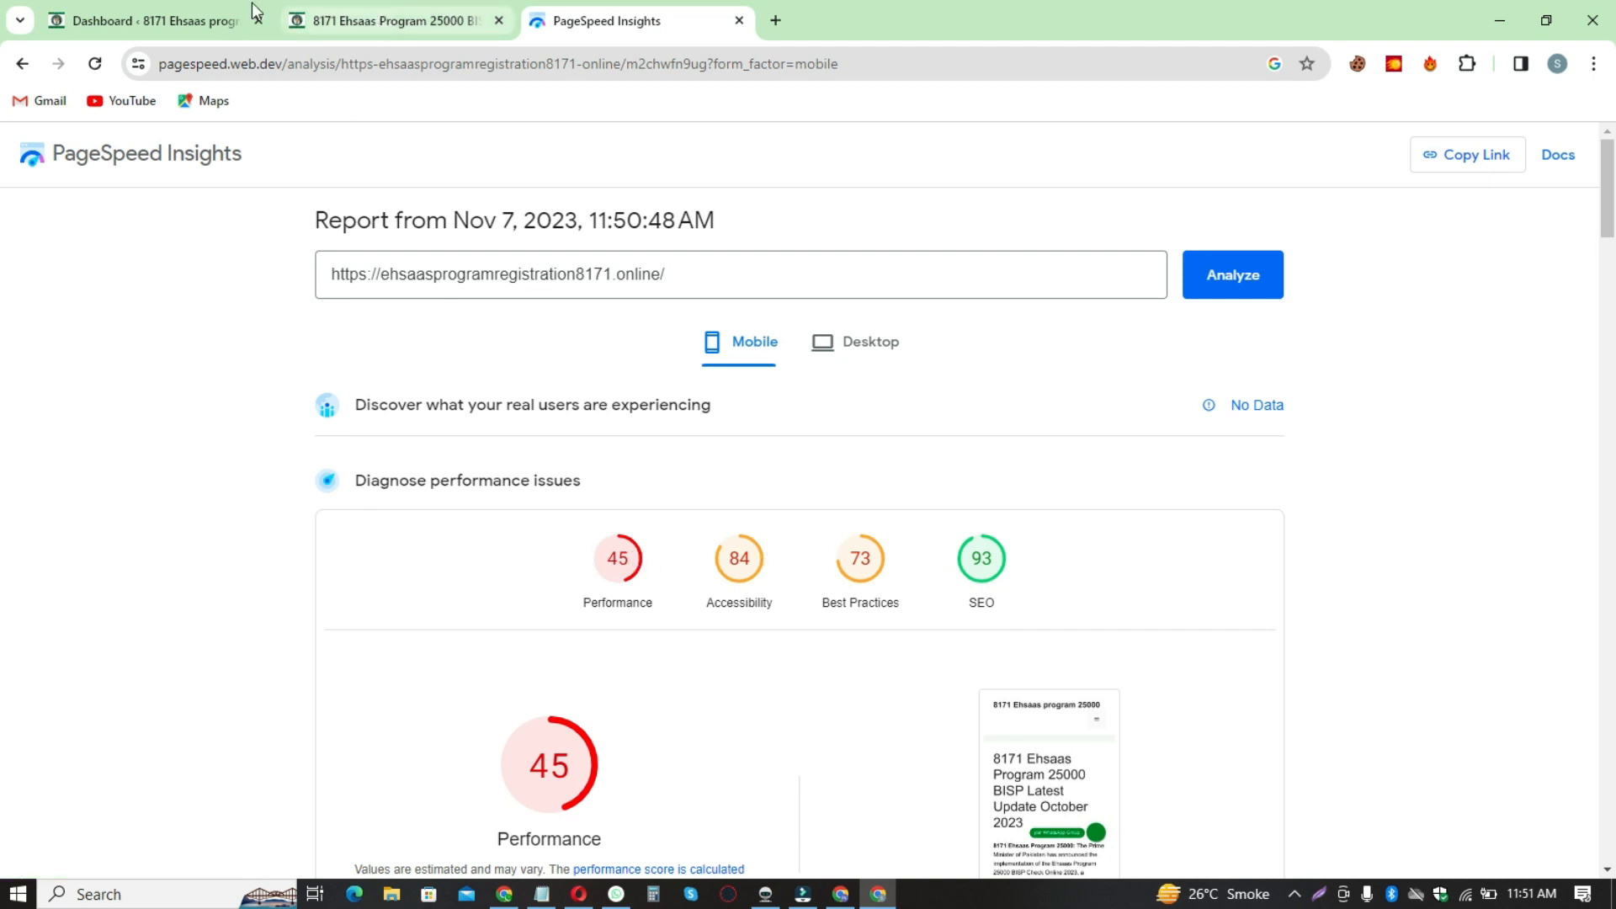
{"action": "left_click", "coordinate": [170, 7]}
{"action": "scroll", "coordinate": [245, 557], "scroll_direction": "down", "scroll_amount": 1}
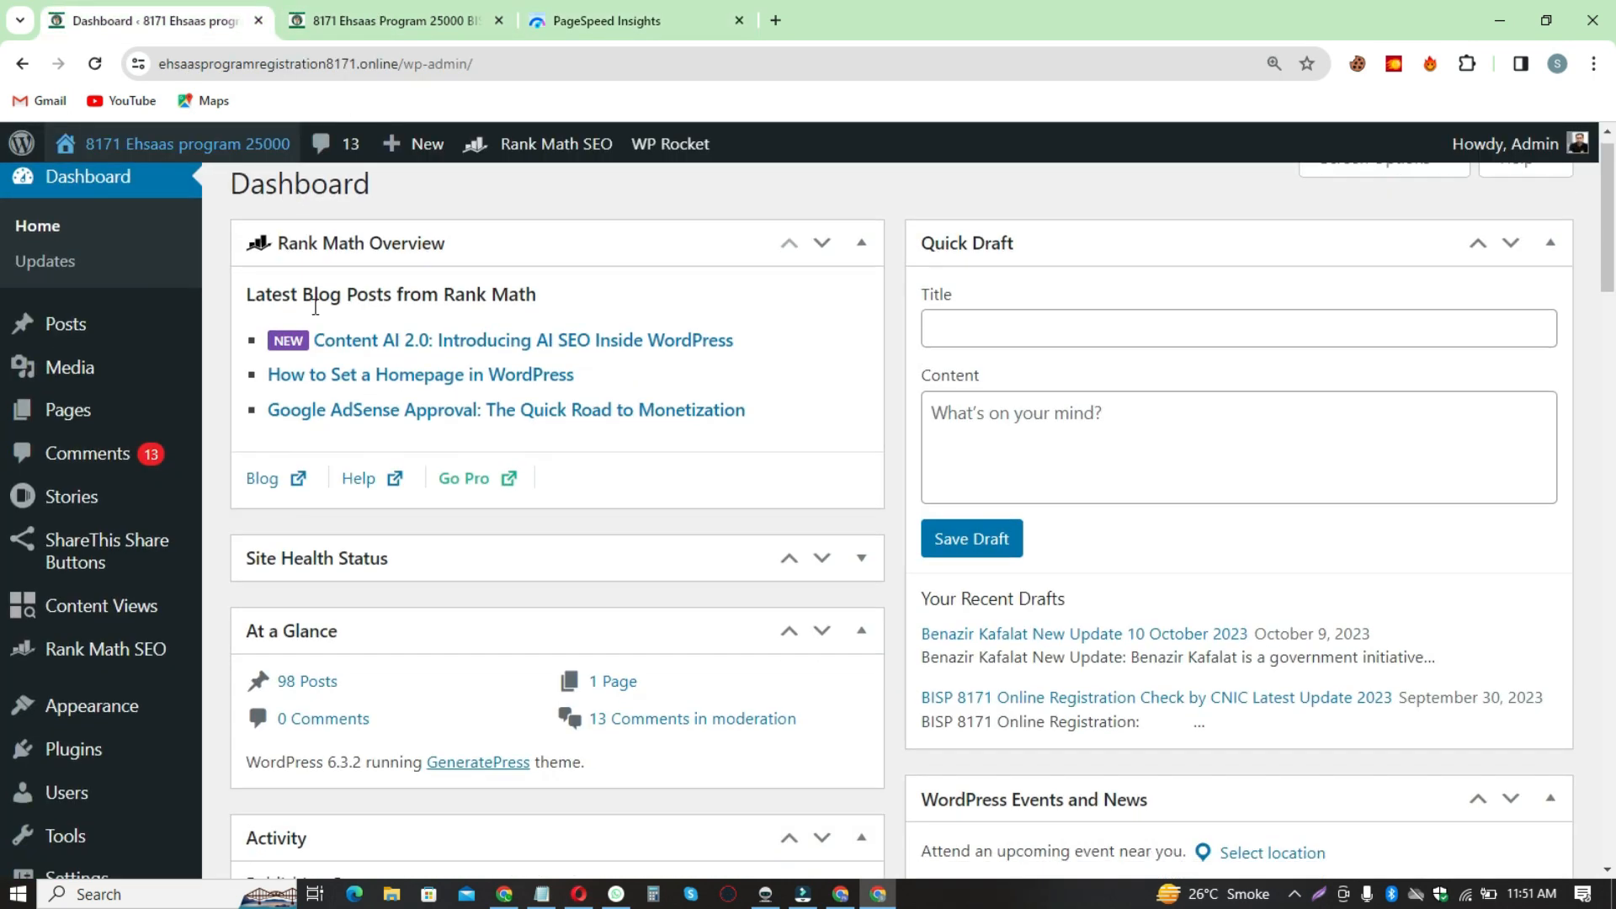
{"action": "left_click", "coordinate": [79, 680]}
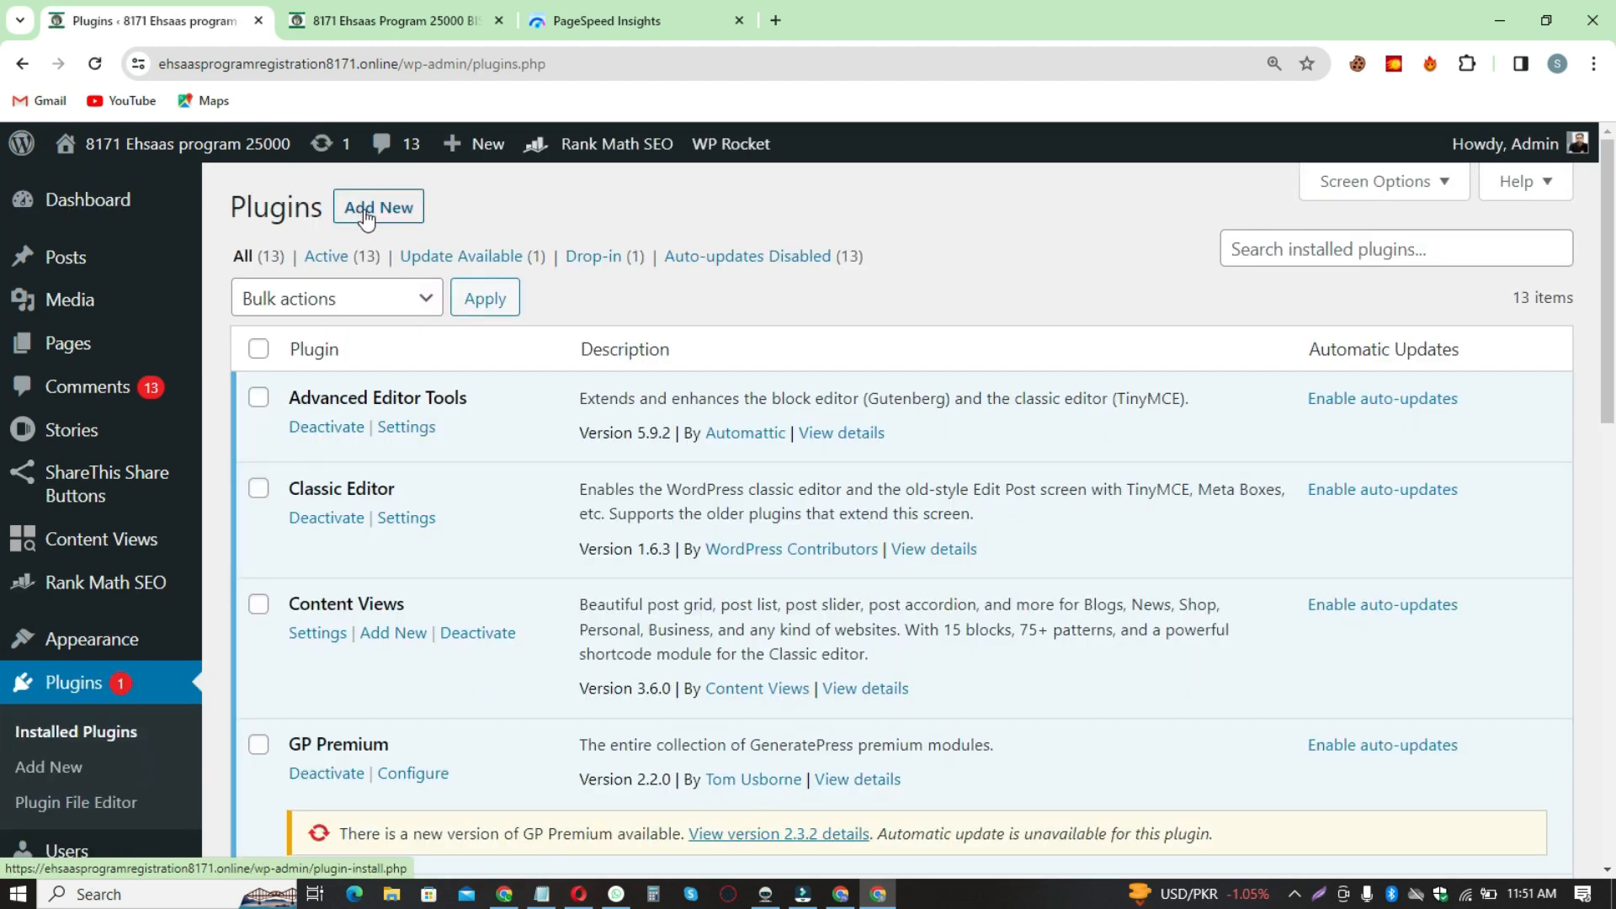
{"action": "left_click", "coordinate": [366, 217]}
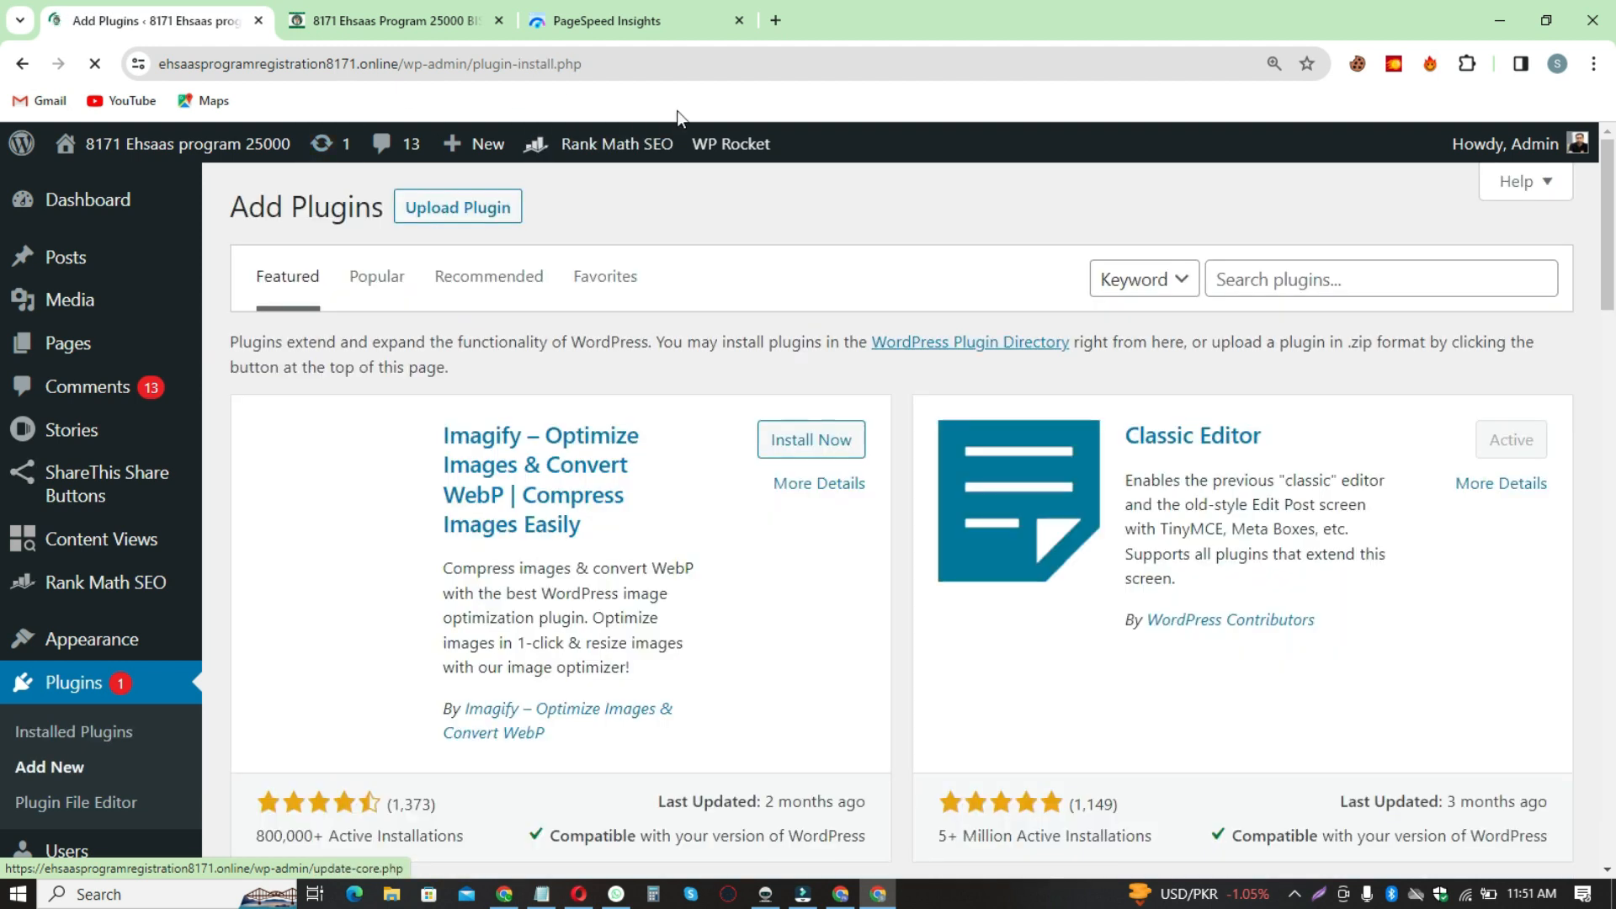
Step: Search Google for "wp rocket" in a new browser tab and open the official wp-rocket.me site
{"action": "left_click", "coordinate": [775, 20]}
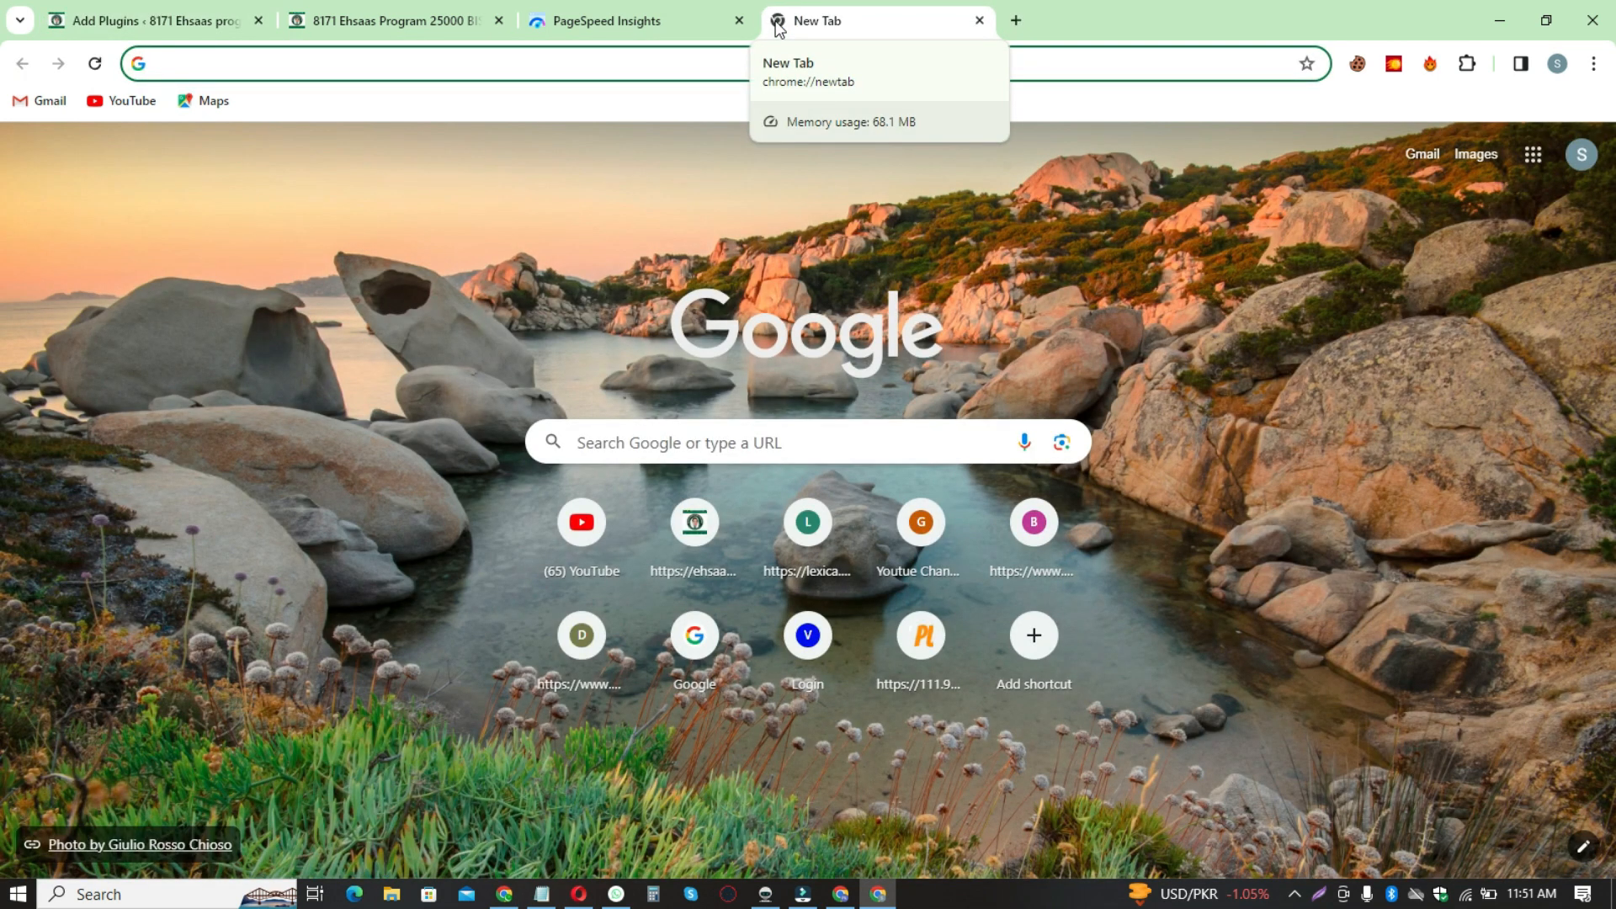
{"action": "type", "text": "wp rocket"}
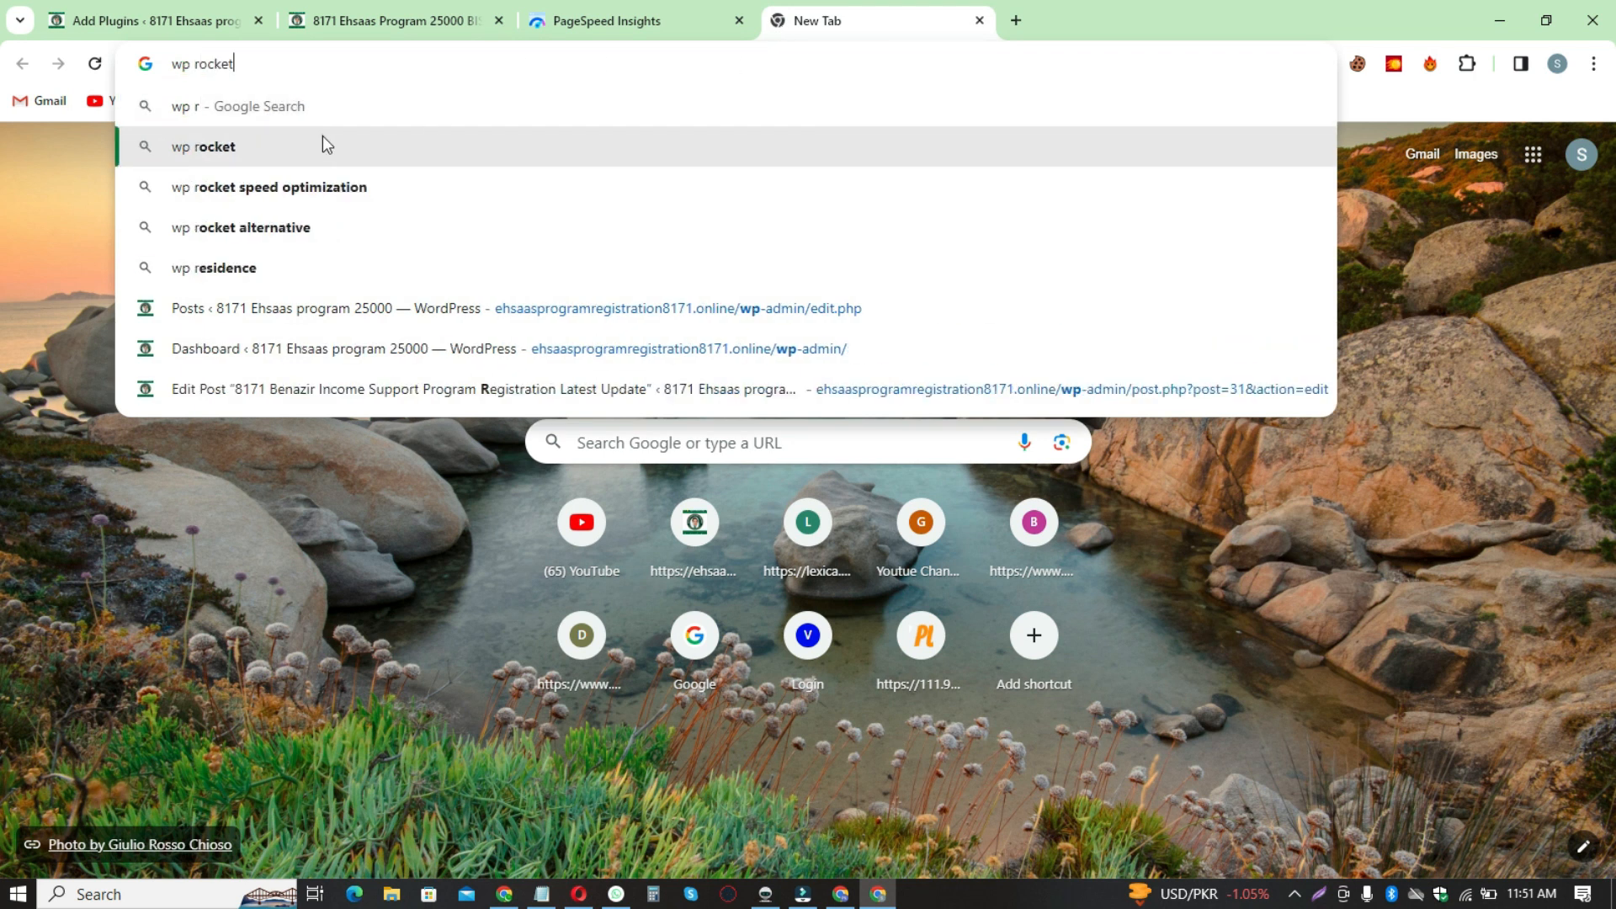
{"action": "left_click", "coordinate": [322, 144]}
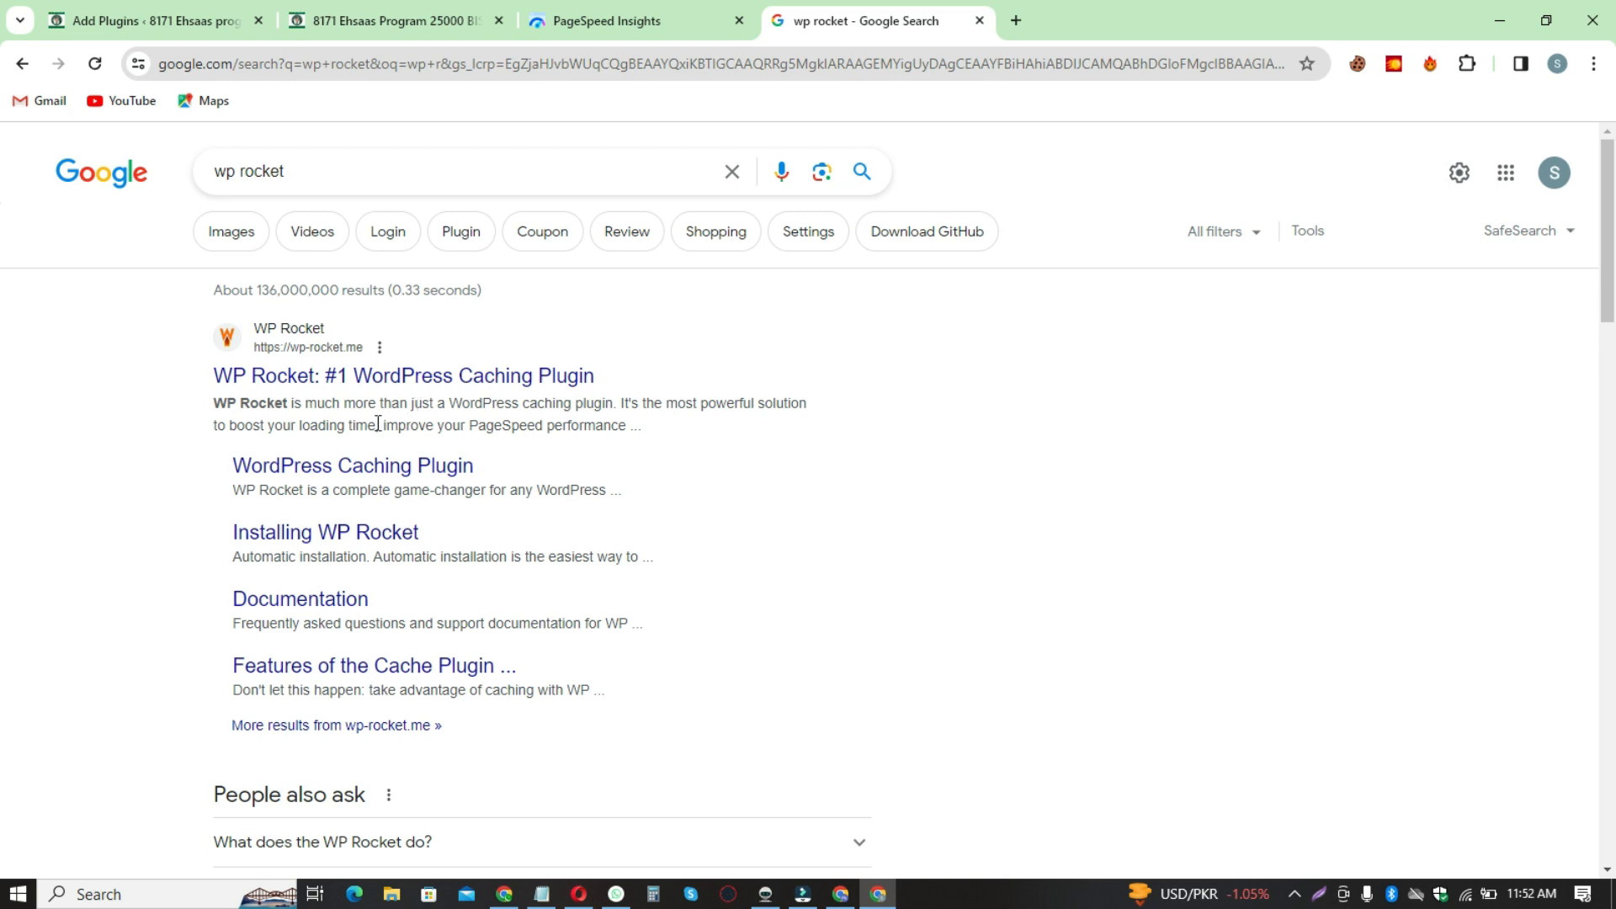
{"action": "left_click", "coordinate": [340, 379]}
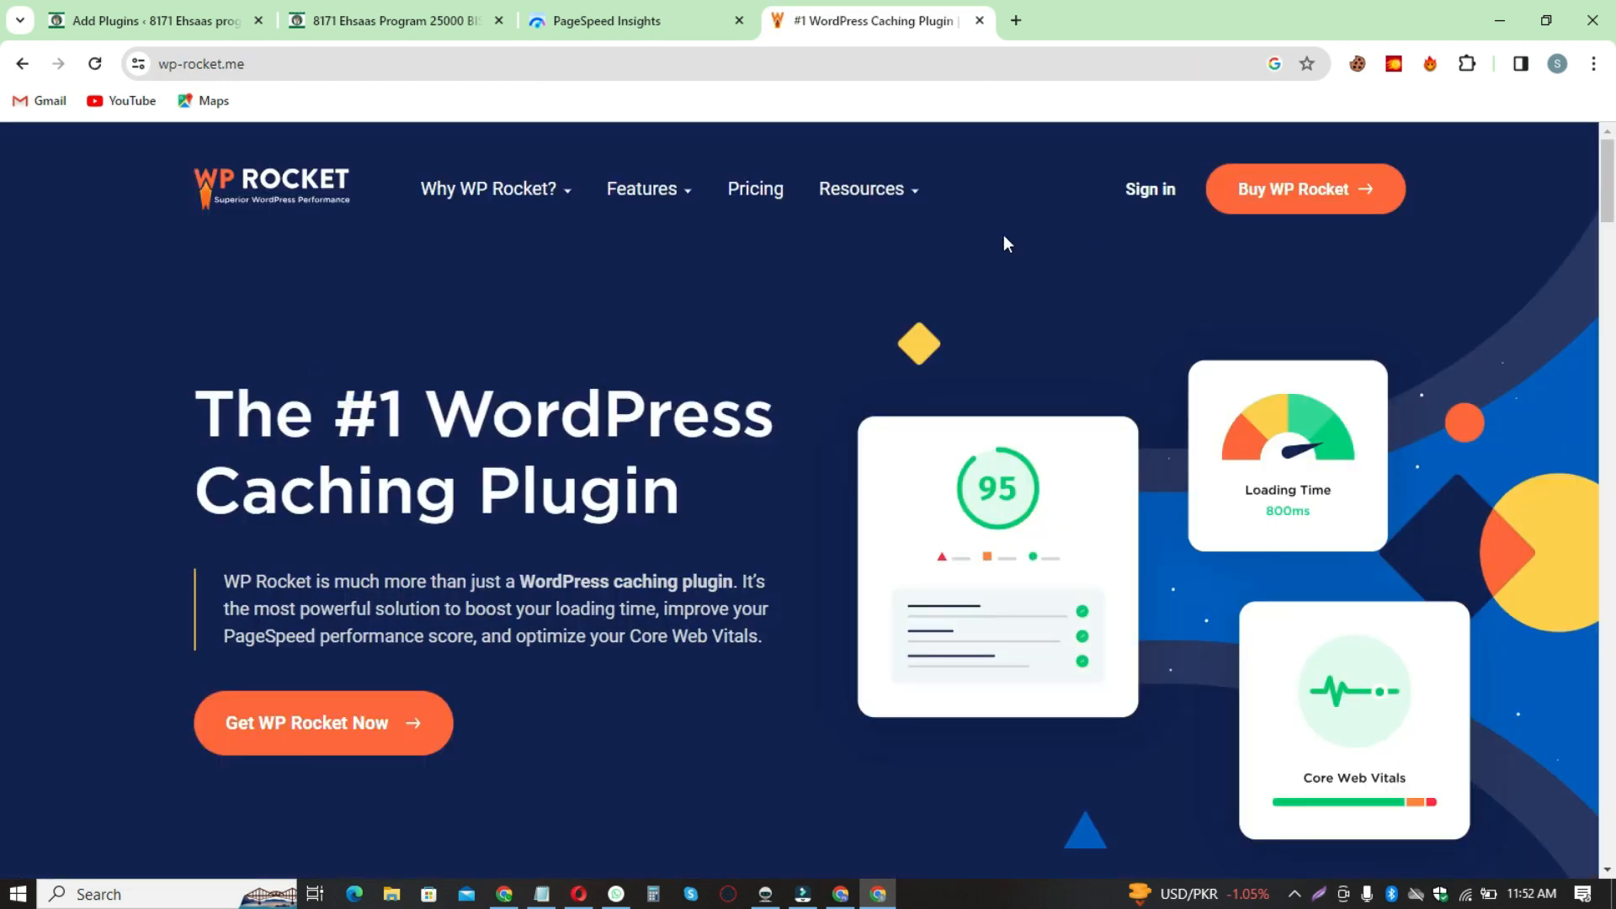
Step: Look through the WP Rocket home page for what the caching plugin offers
{"action": "scroll", "coordinate": [539, 601], "scroll_direction": "down", "scroll_amount": 6}
{"action": "scroll", "coordinate": [539, 601], "scroll_direction": "up", "scroll_amount": 7}
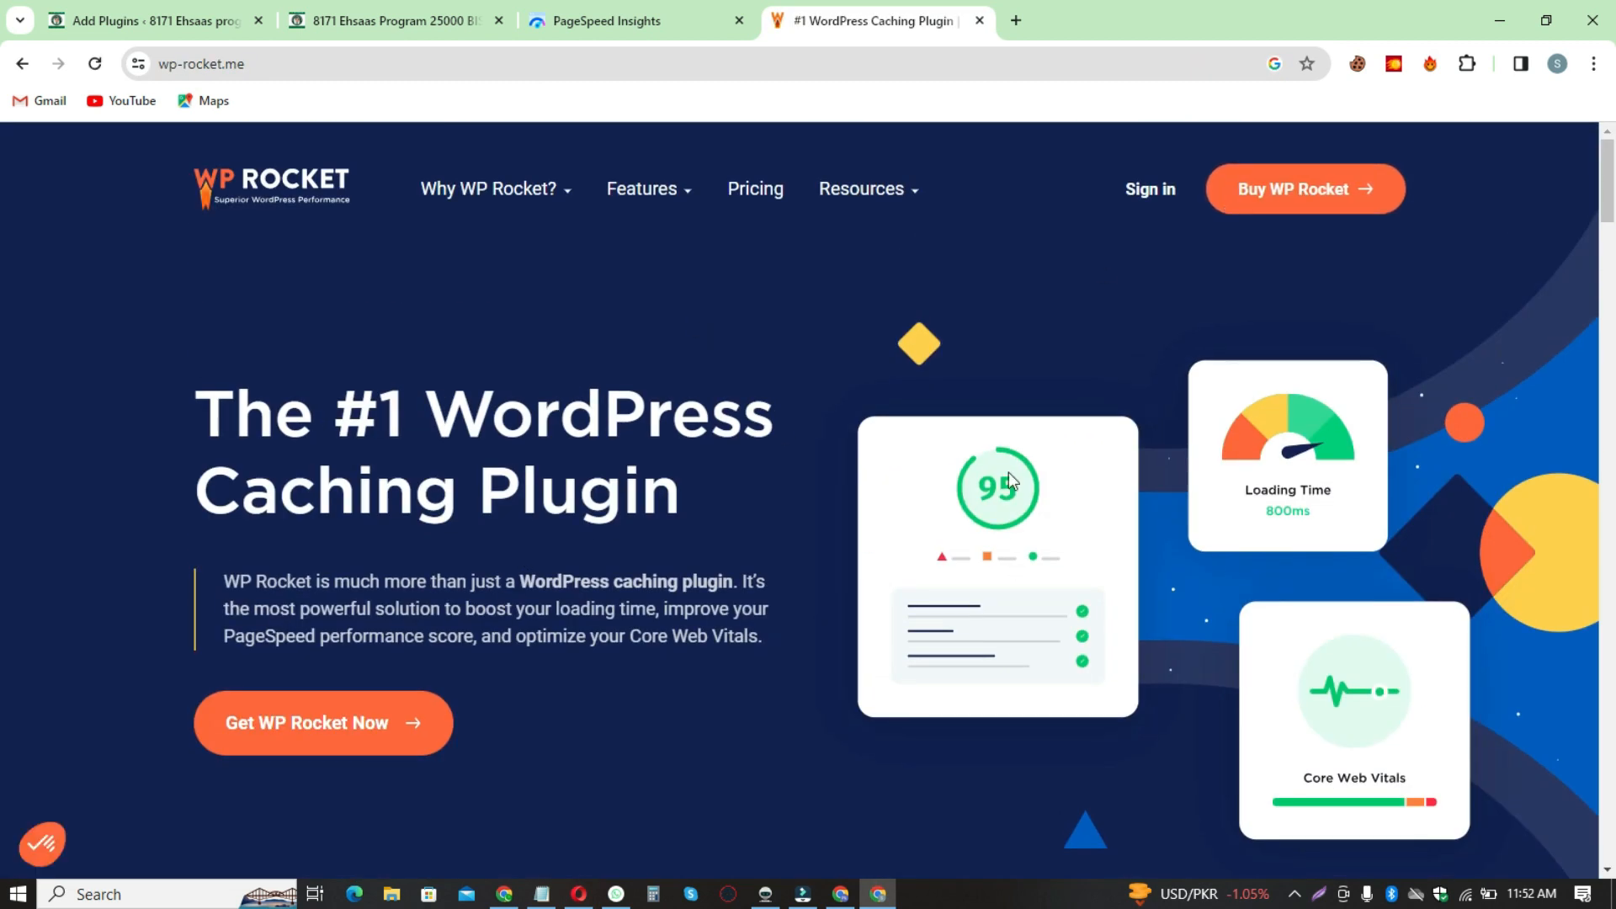
{"action": "scroll", "coordinate": [936, 717], "scroll_direction": "down", "scroll_amount": 7}
{"action": "scroll", "coordinate": [935, 717], "scroll_direction": "down", "scroll_amount": 6}
{"action": "scroll", "coordinate": [776, 559], "scroll_direction": "down", "scroll_amount": 10}
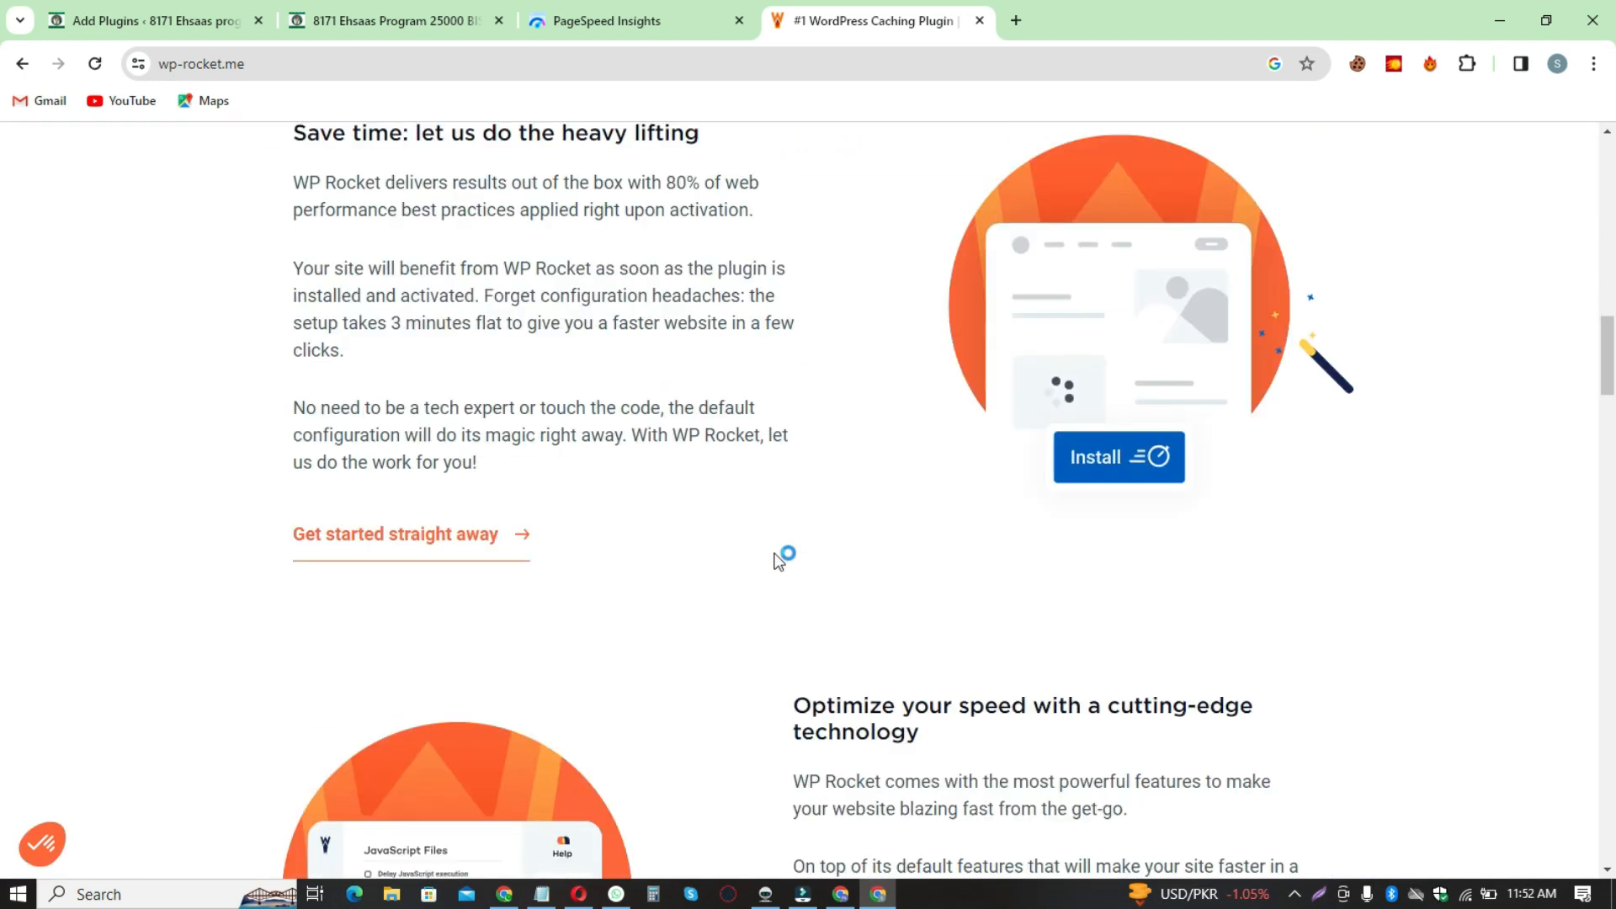
{"action": "scroll", "coordinate": [776, 559], "scroll_direction": "up", "scroll_amount": 20}
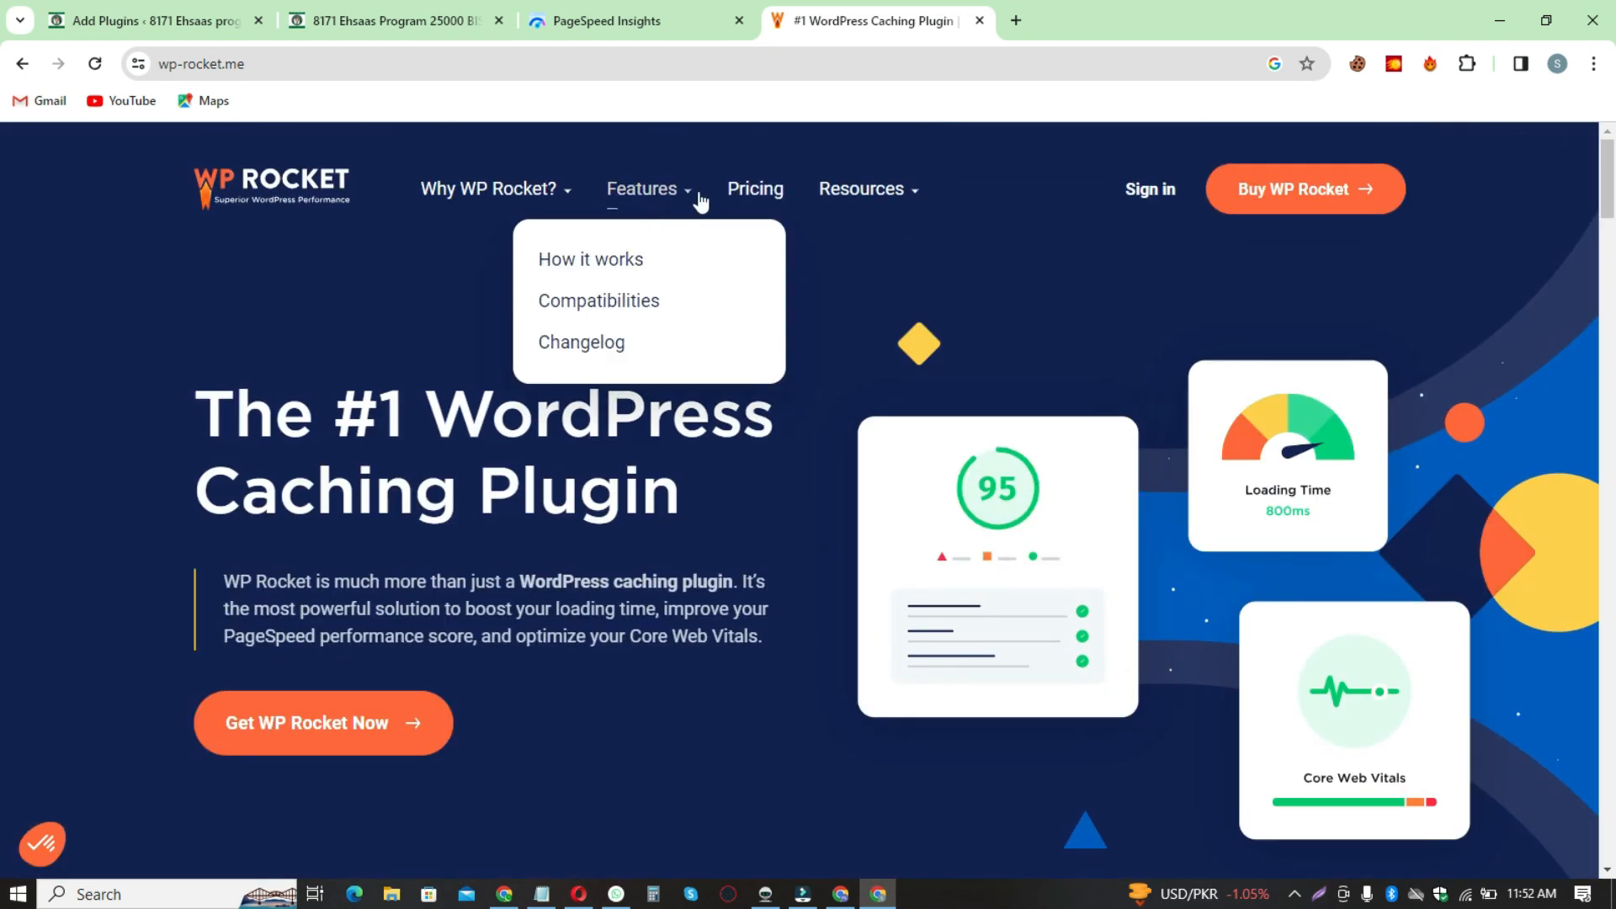
Step: Open the WP Rocket pricing page and examine the Single, Plus and Infinite licenses and what a license includes
{"action": "left_click", "coordinate": [756, 191]}
{"action": "scroll", "coordinate": [439, 597], "scroll_direction": "down", "scroll_amount": 4}
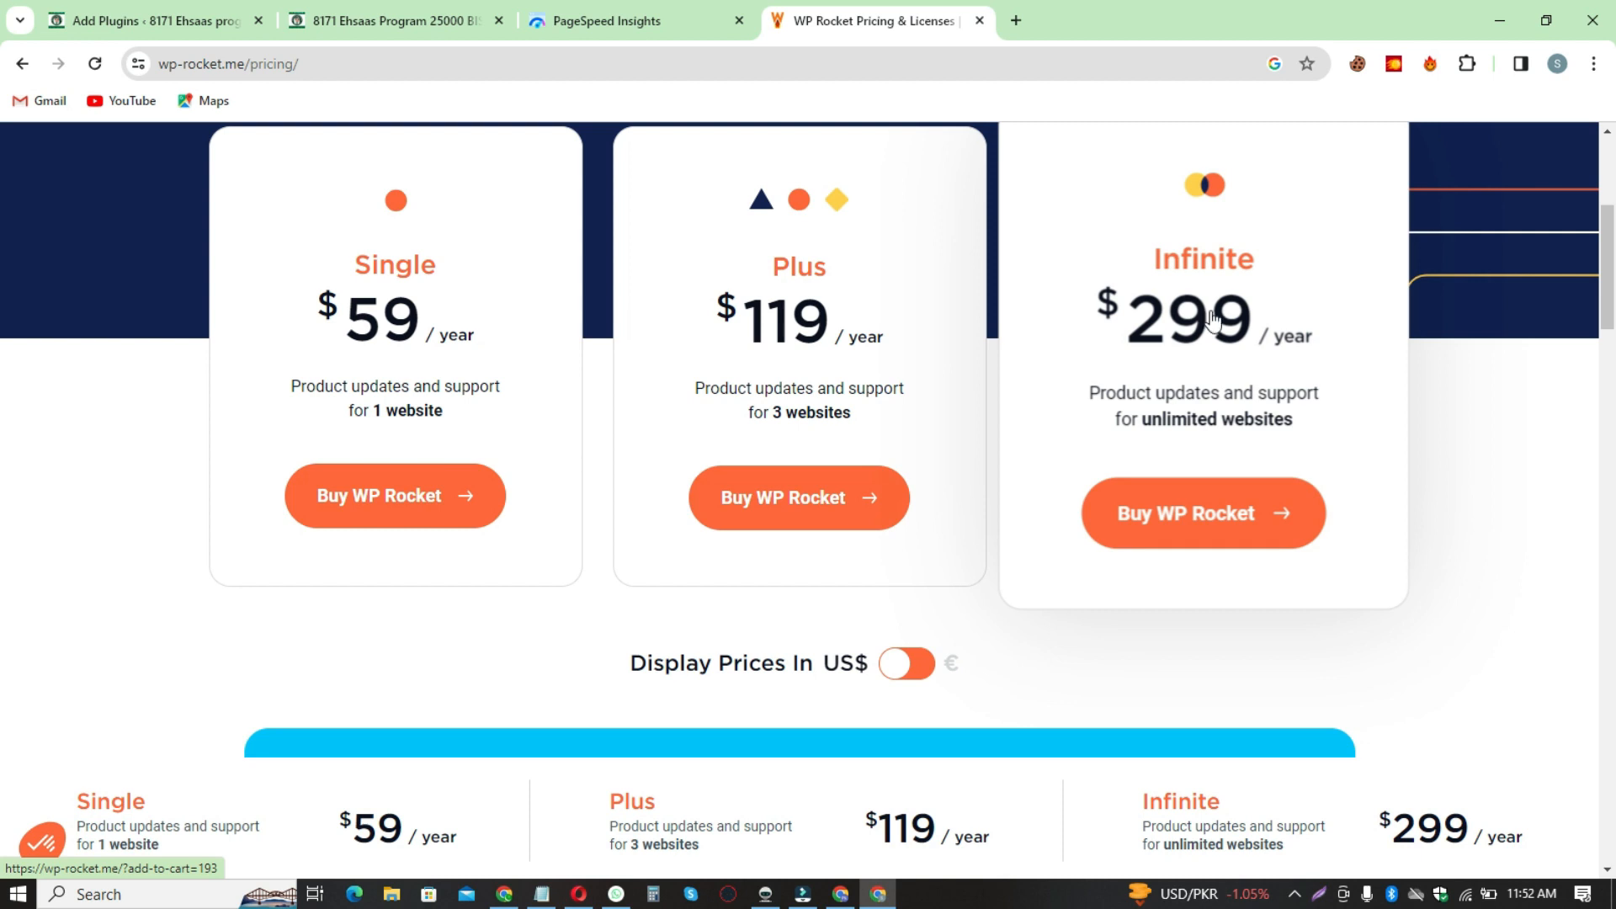
{"action": "scroll", "coordinate": [1219, 364], "scroll_direction": "down", "scroll_amount": 6}
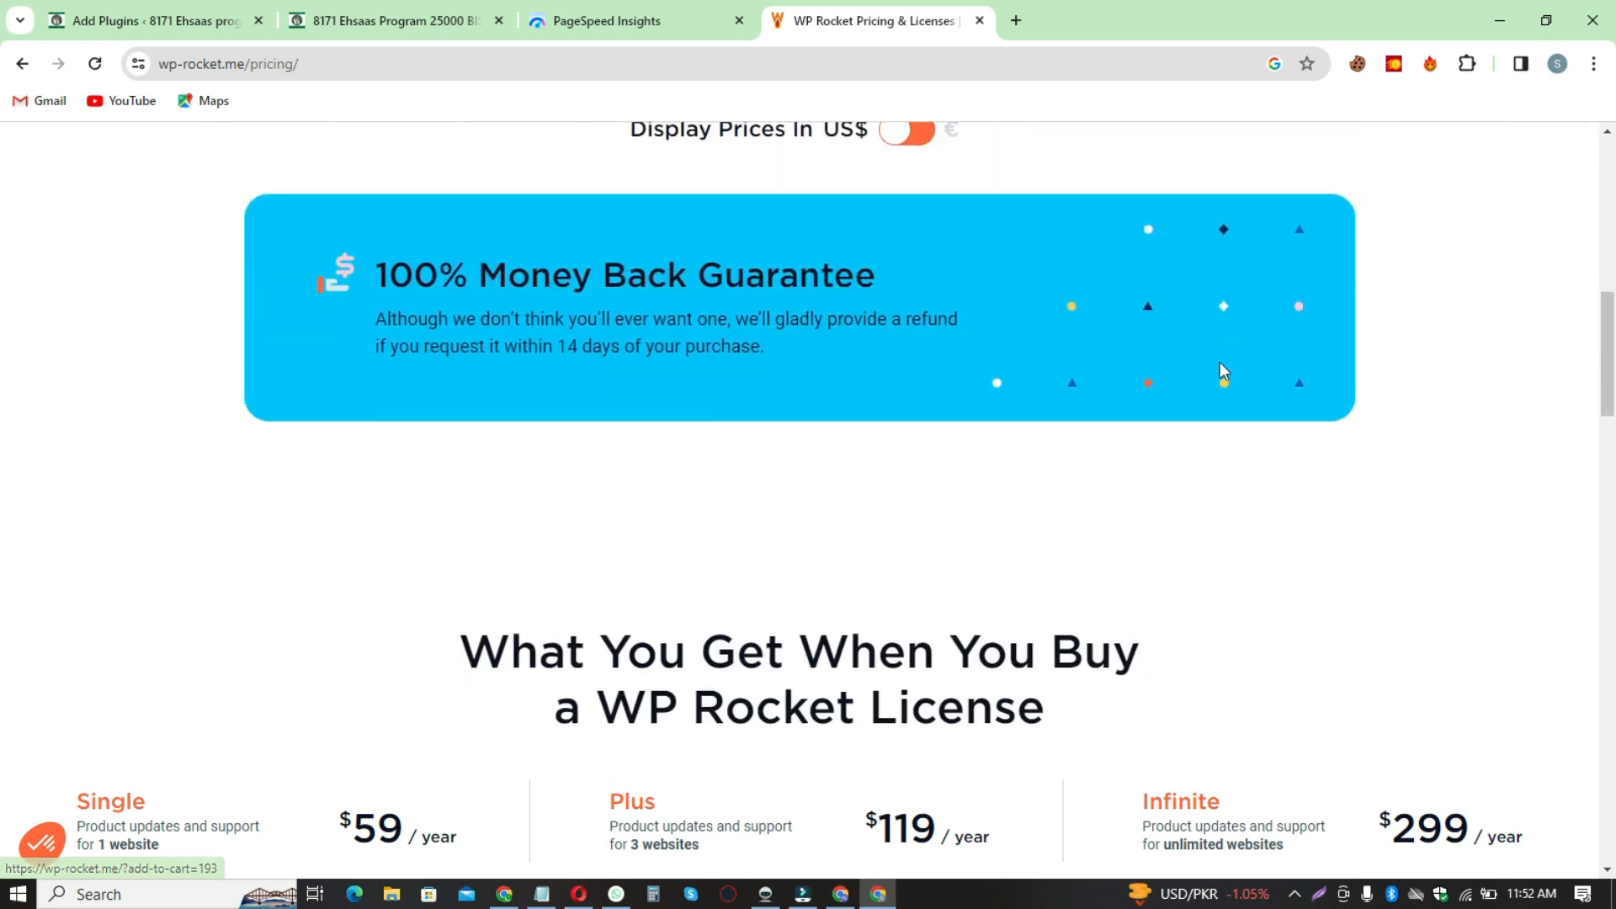
{"action": "scroll", "coordinate": [1219, 374], "scroll_direction": "down", "scroll_amount": 5}
{"action": "scroll", "coordinate": [1187, 410], "scroll_direction": "up", "scroll_amount": 1}
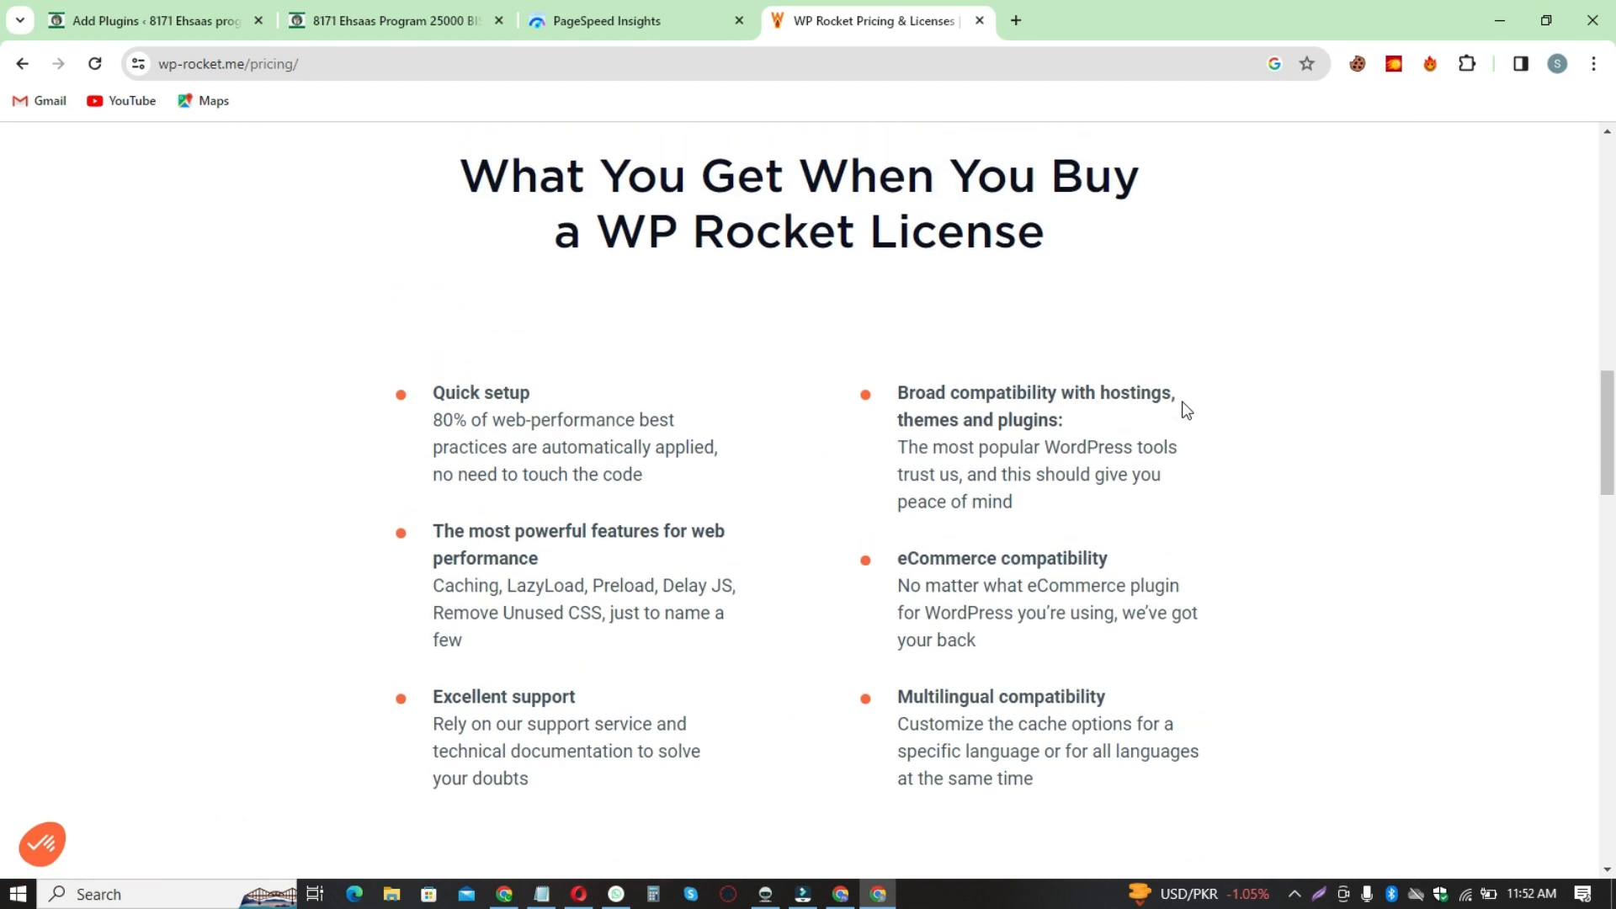
{"action": "scroll", "coordinate": [1187, 410], "scroll_direction": "up", "scroll_amount": 1}
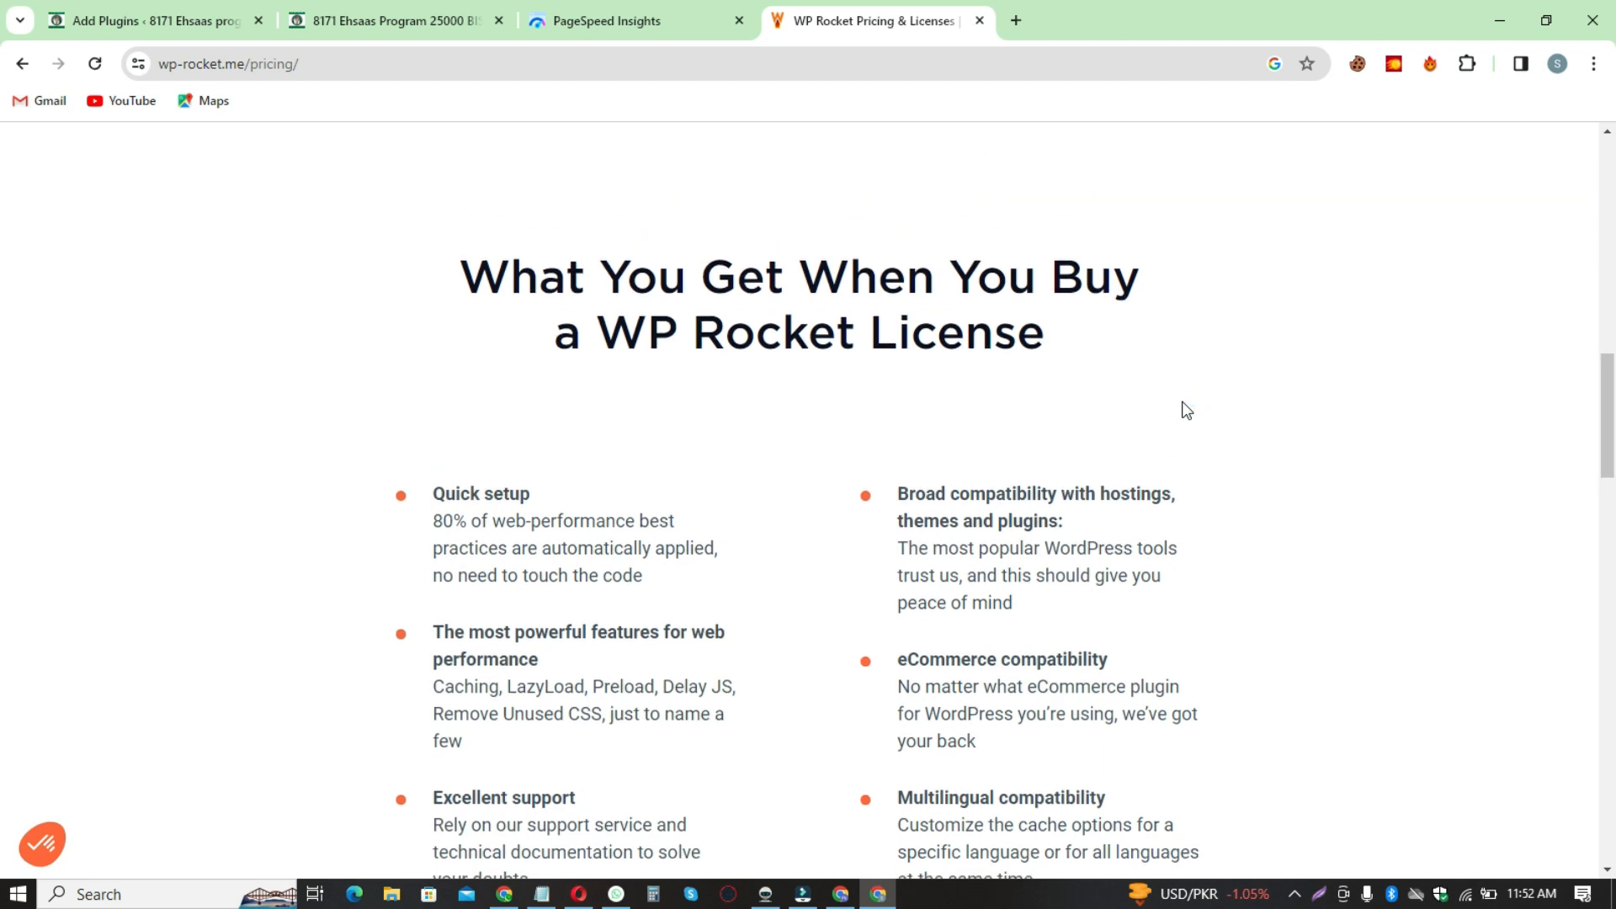
{"action": "scroll", "coordinate": [1187, 410], "scroll_direction": "up", "scroll_amount": 11}
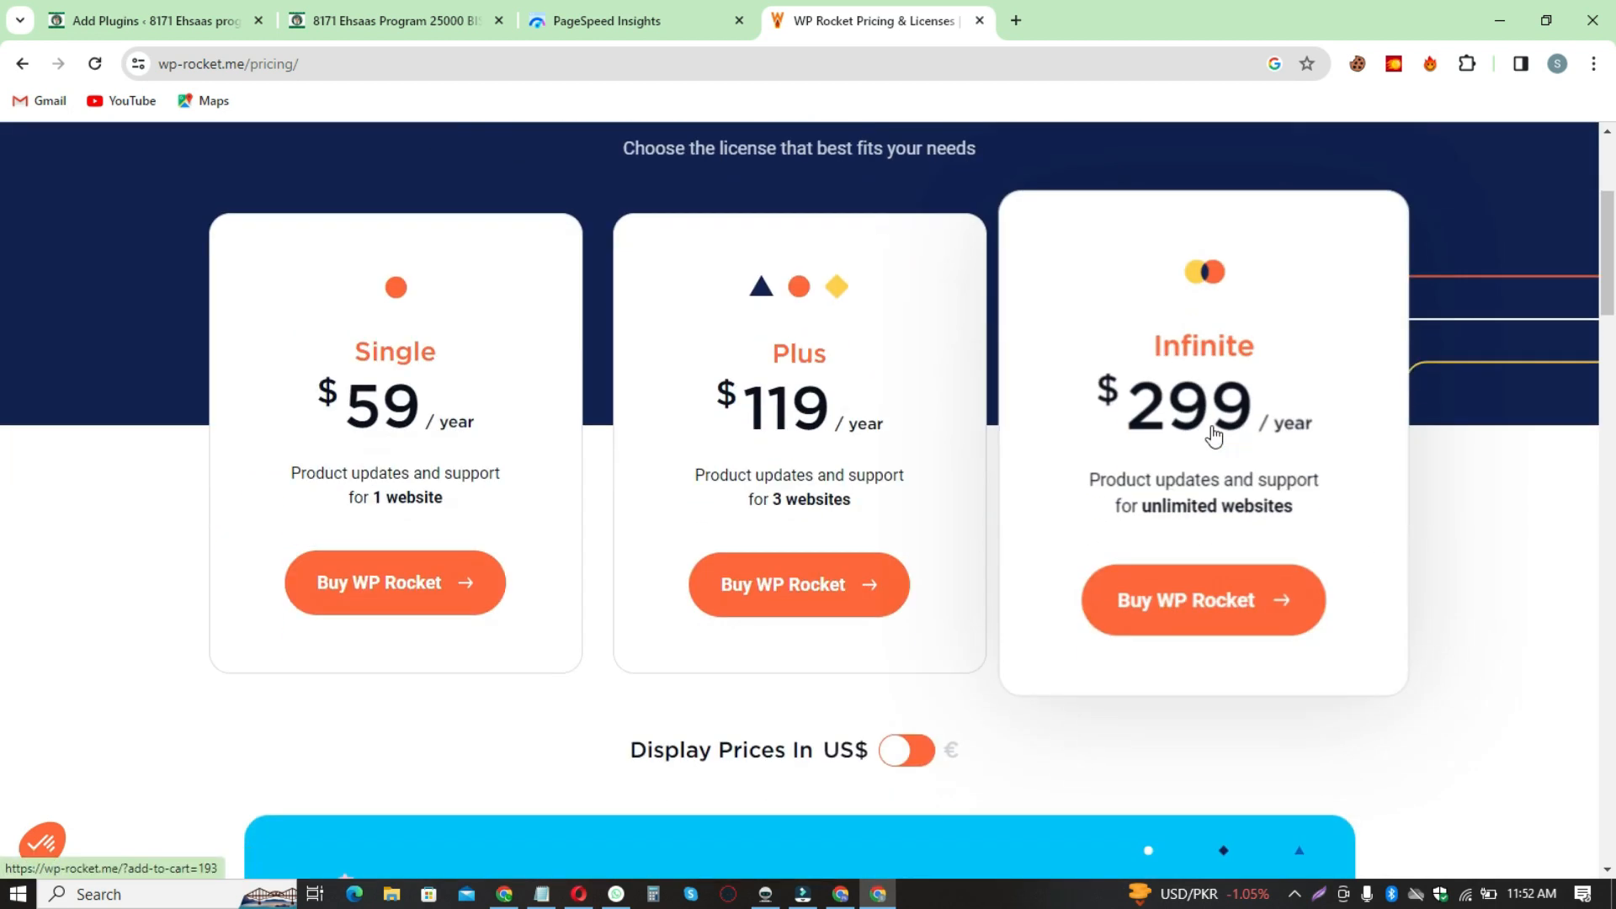
{"action": "scroll", "coordinate": [1213, 435], "scroll_direction": "down", "scroll_amount": 1}
{"action": "scroll", "coordinate": [1213, 433], "scroll_direction": "down", "scroll_amount": 1}
{"action": "scroll", "coordinate": [1213, 429], "scroll_direction": "up", "scroll_amount": 3}
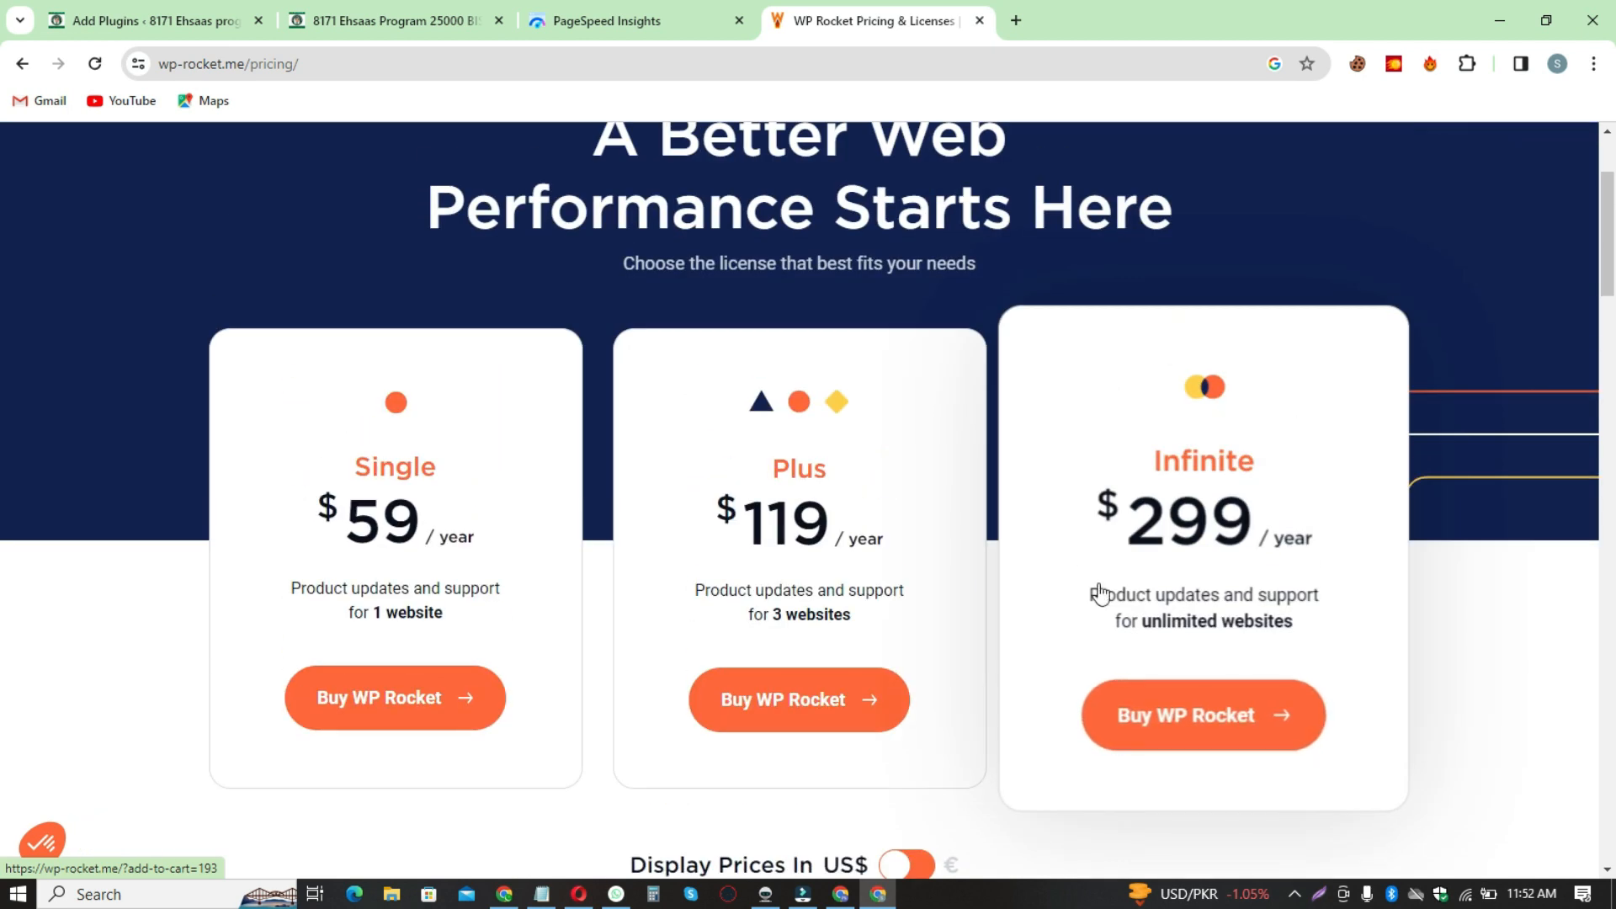
{"action": "scroll", "coordinate": [1098, 586], "scroll_direction": "up", "scroll_amount": 3}
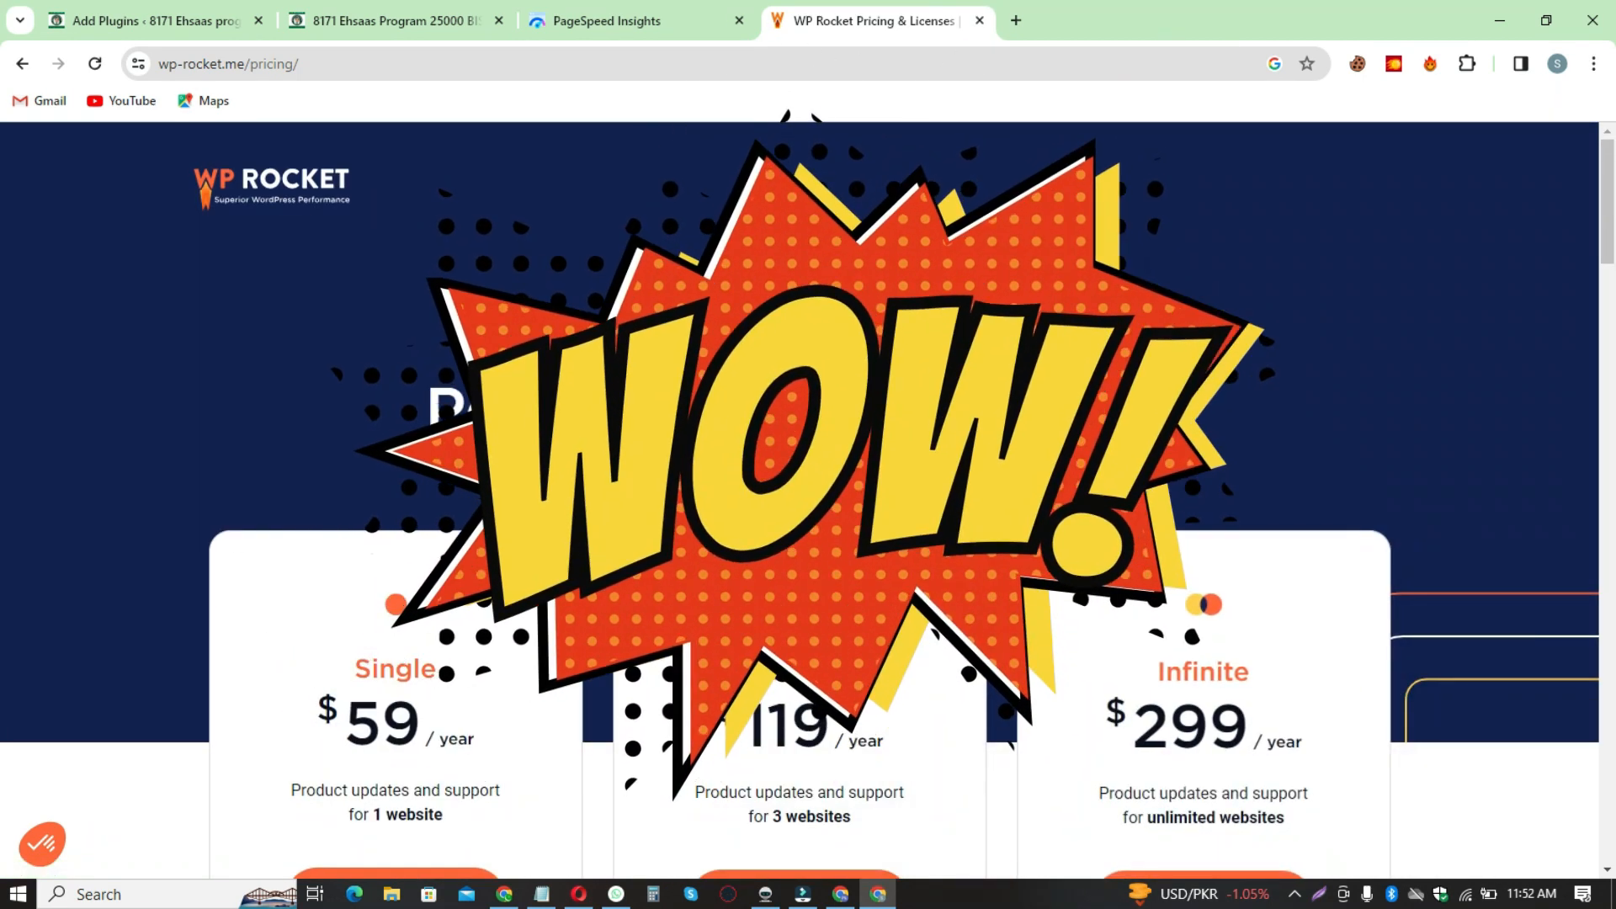
{"action": "scroll", "coordinate": [1457, 414], "scroll_direction": "down", "scroll_amount": 2}
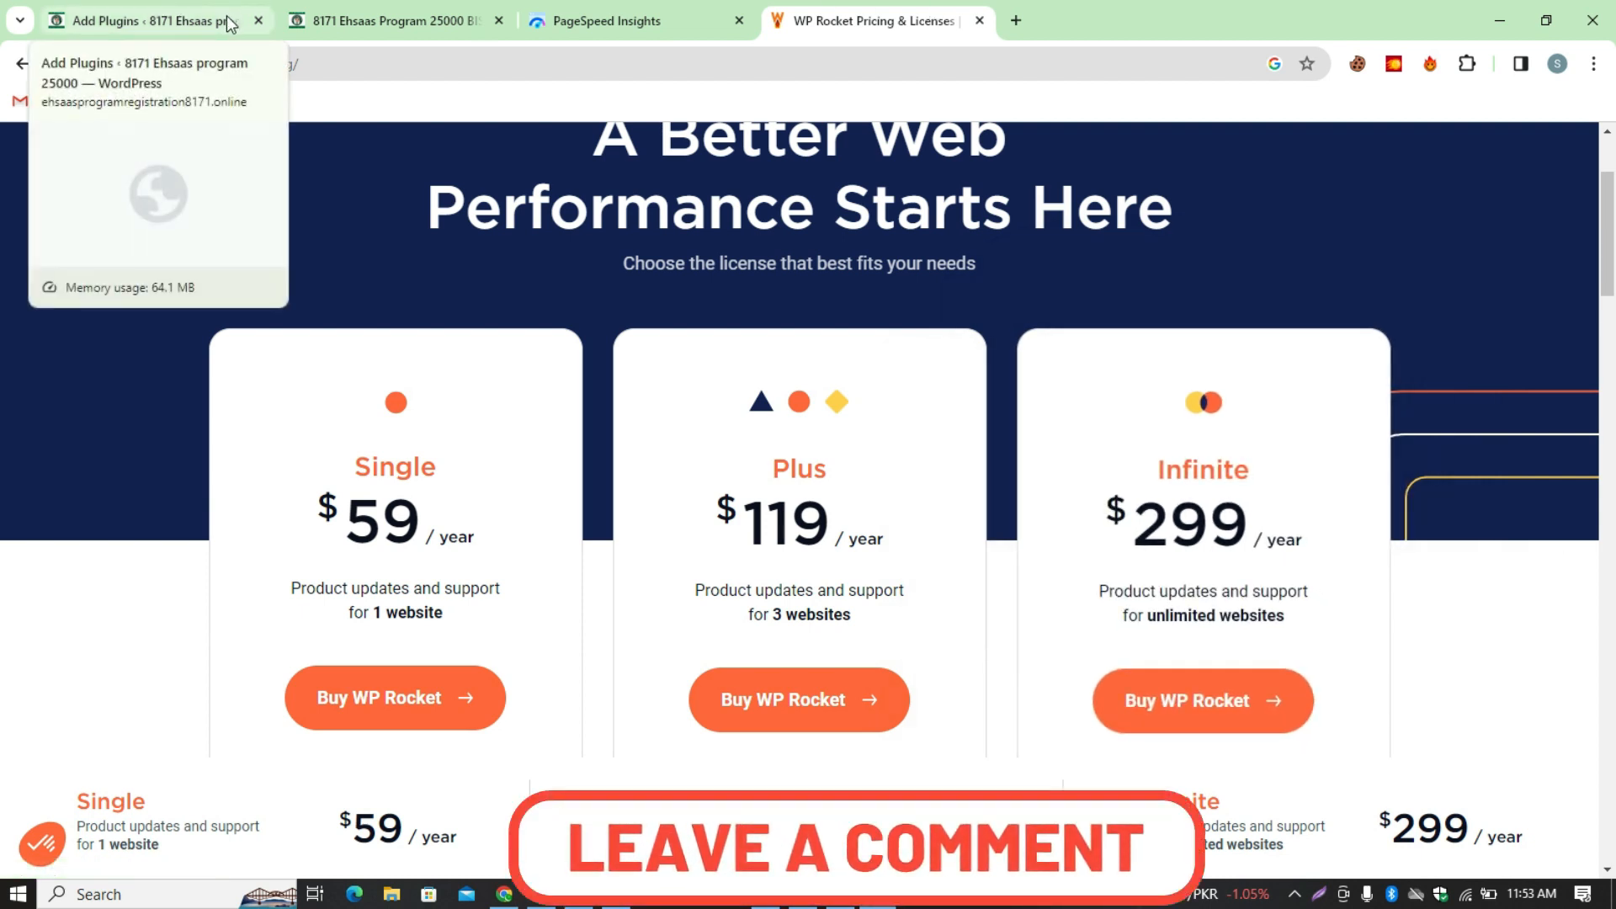
Step: Upload wp-rocket.zip as a plugin in the WordPress admin and replace the current WP Rocket installation with it
{"action": "left_click", "coordinate": [173, 20]}
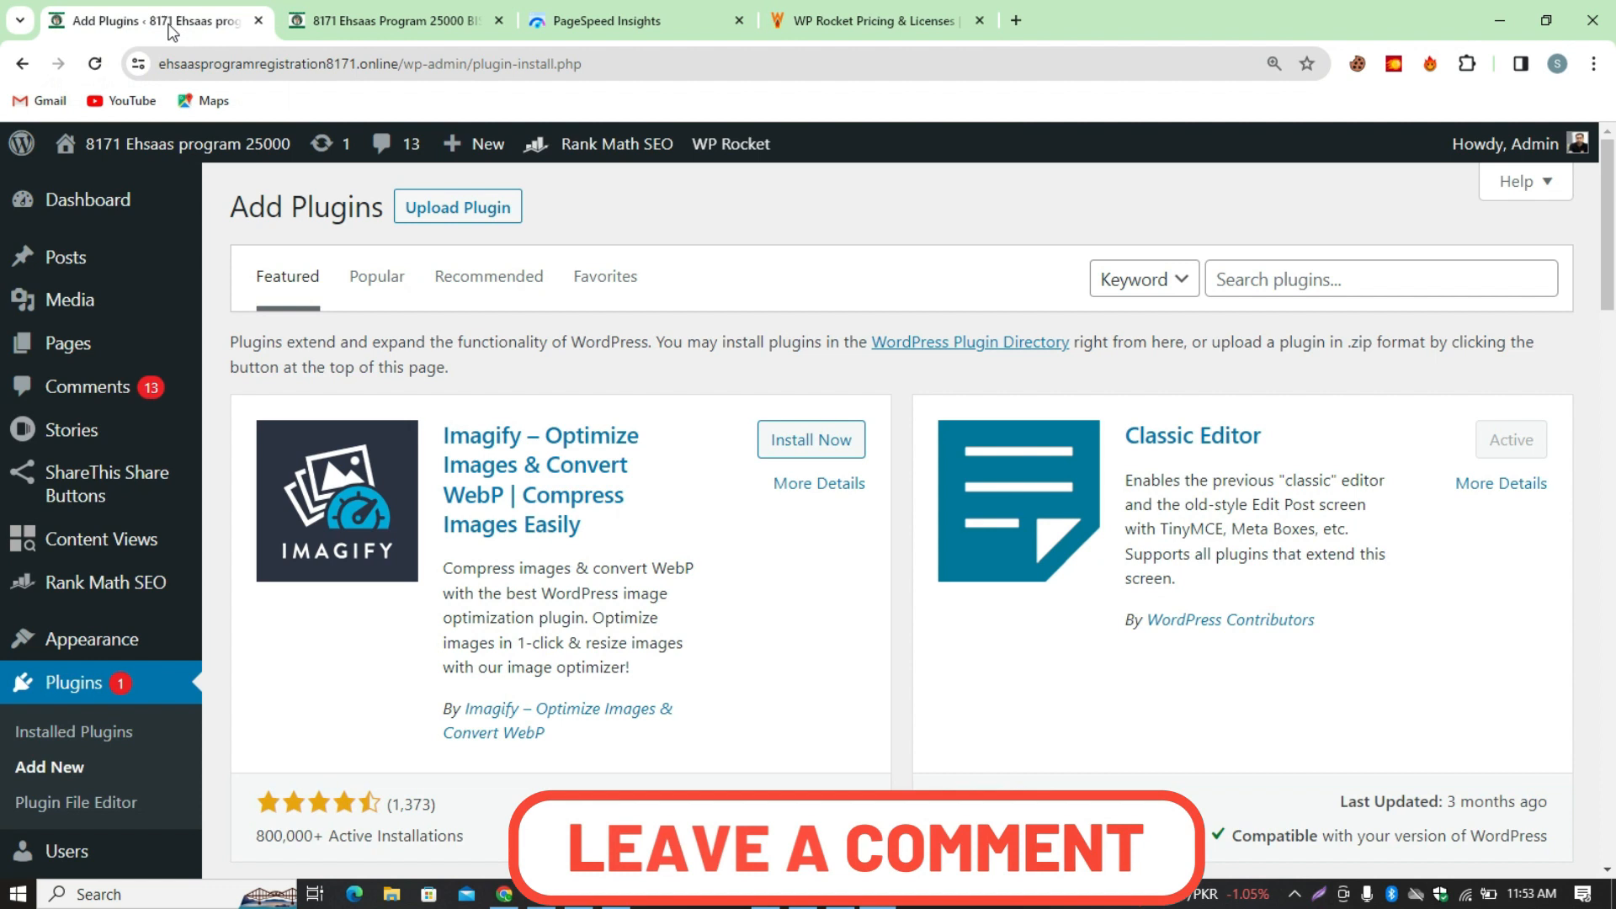
{"action": "left_click", "coordinate": [455, 210]}
{"action": "left_click", "coordinate": [1071, 437]}
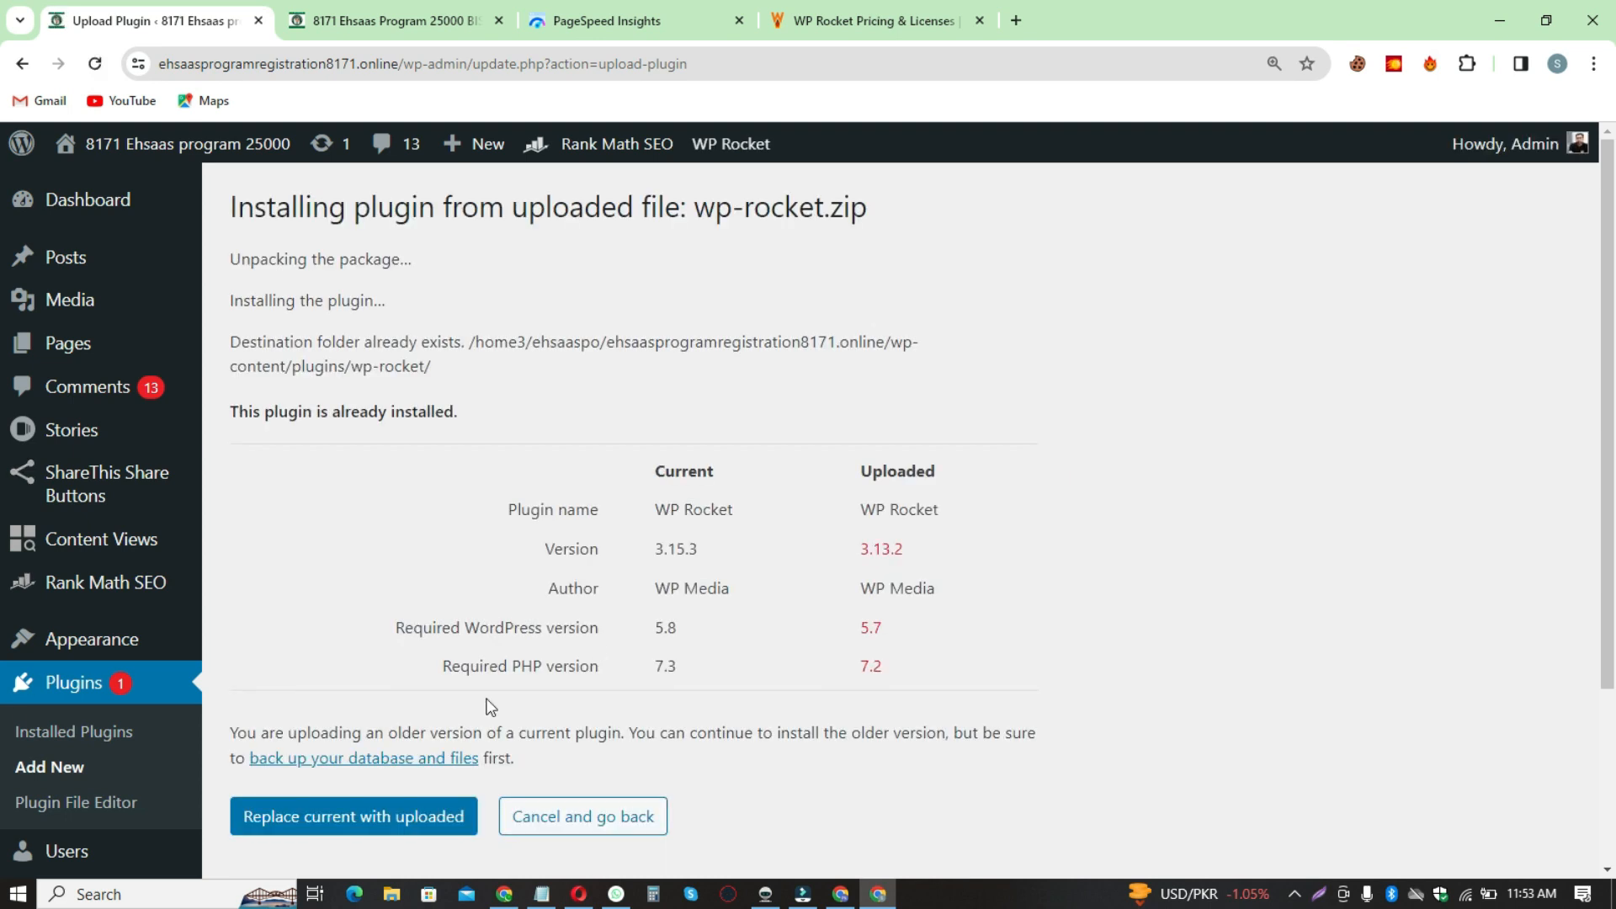
{"action": "scroll", "coordinate": [291, 639], "scroll_direction": "down", "scroll_amount": 3}
{"action": "left_click", "coordinate": [387, 579]}
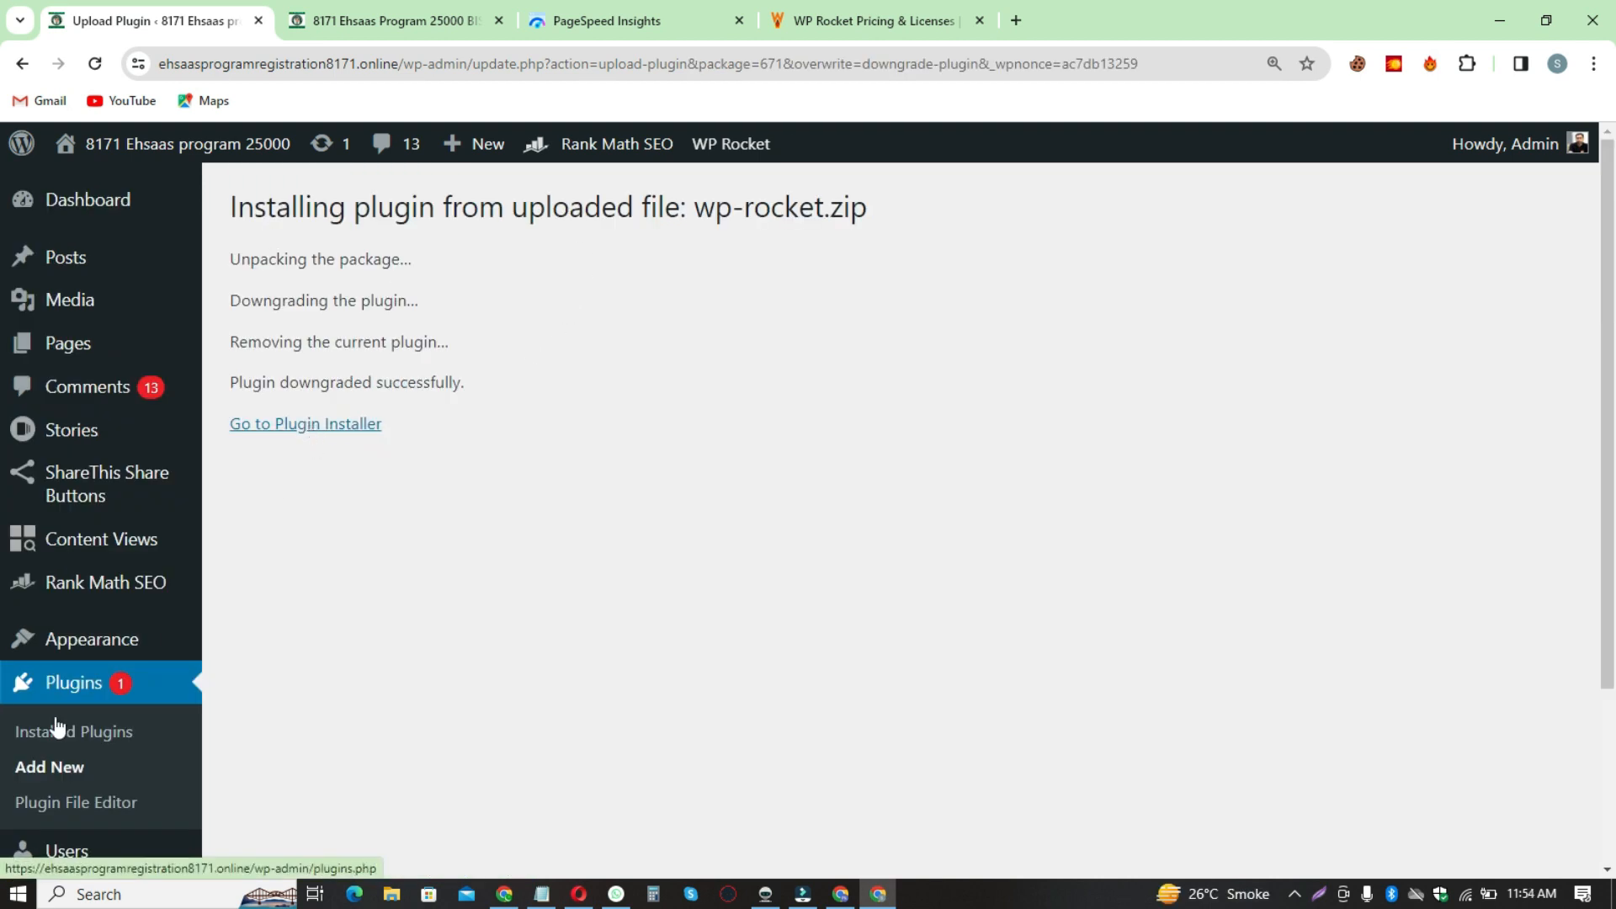
Step: Open the WP Rocket settings from the list of installed plugins
{"action": "scroll", "coordinate": [150, 711], "scroll_direction": "down", "scroll_amount": 1}
{"action": "scroll", "coordinate": [147, 709], "scroll_direction": "down", "scroll_amount": 1}
{"action": "left_click", "coordinate": [120, 633]}
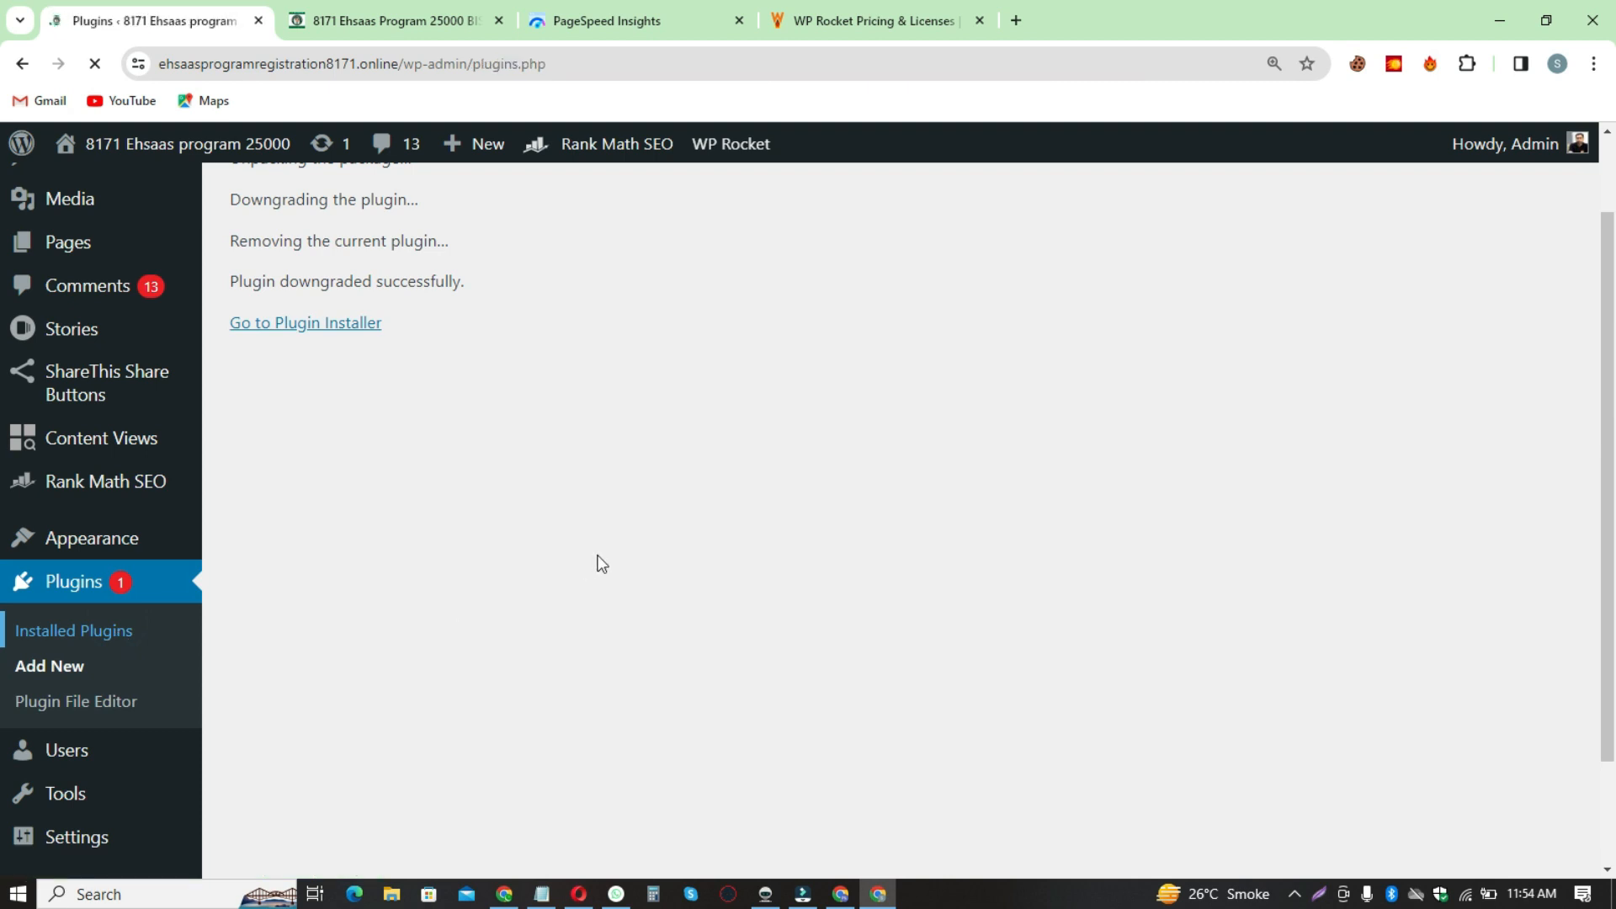
{"action": "scroll", "coordinate": [1088, 486], "scroll_direction": "down", "scroll_amount": 12}
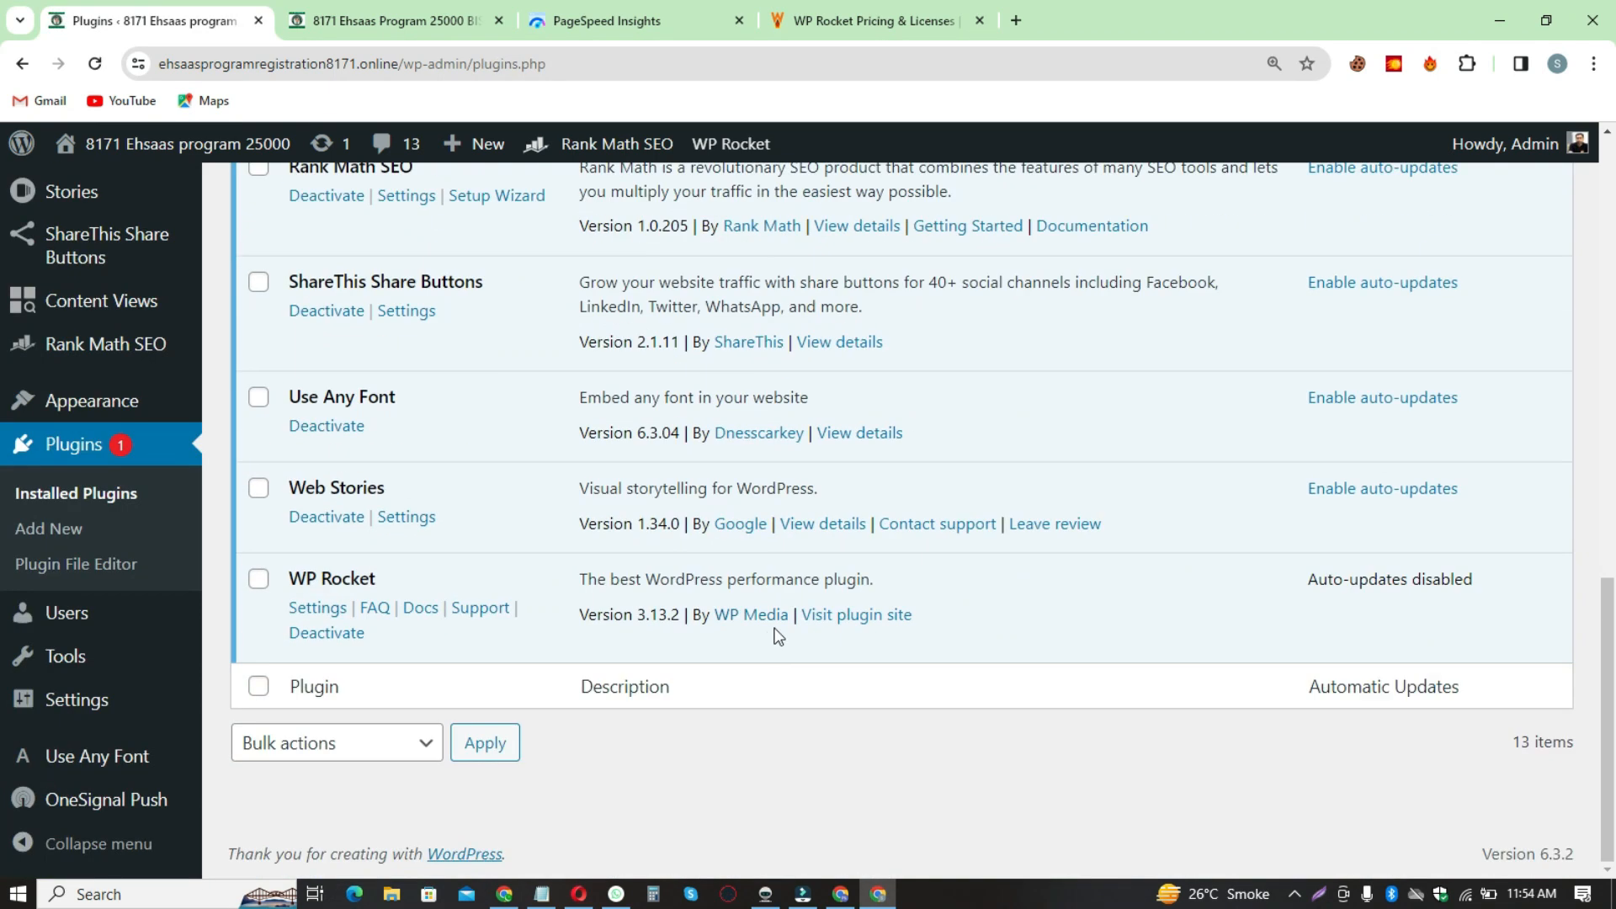
{"action": "left_click", "coordinate": [317, 609]}
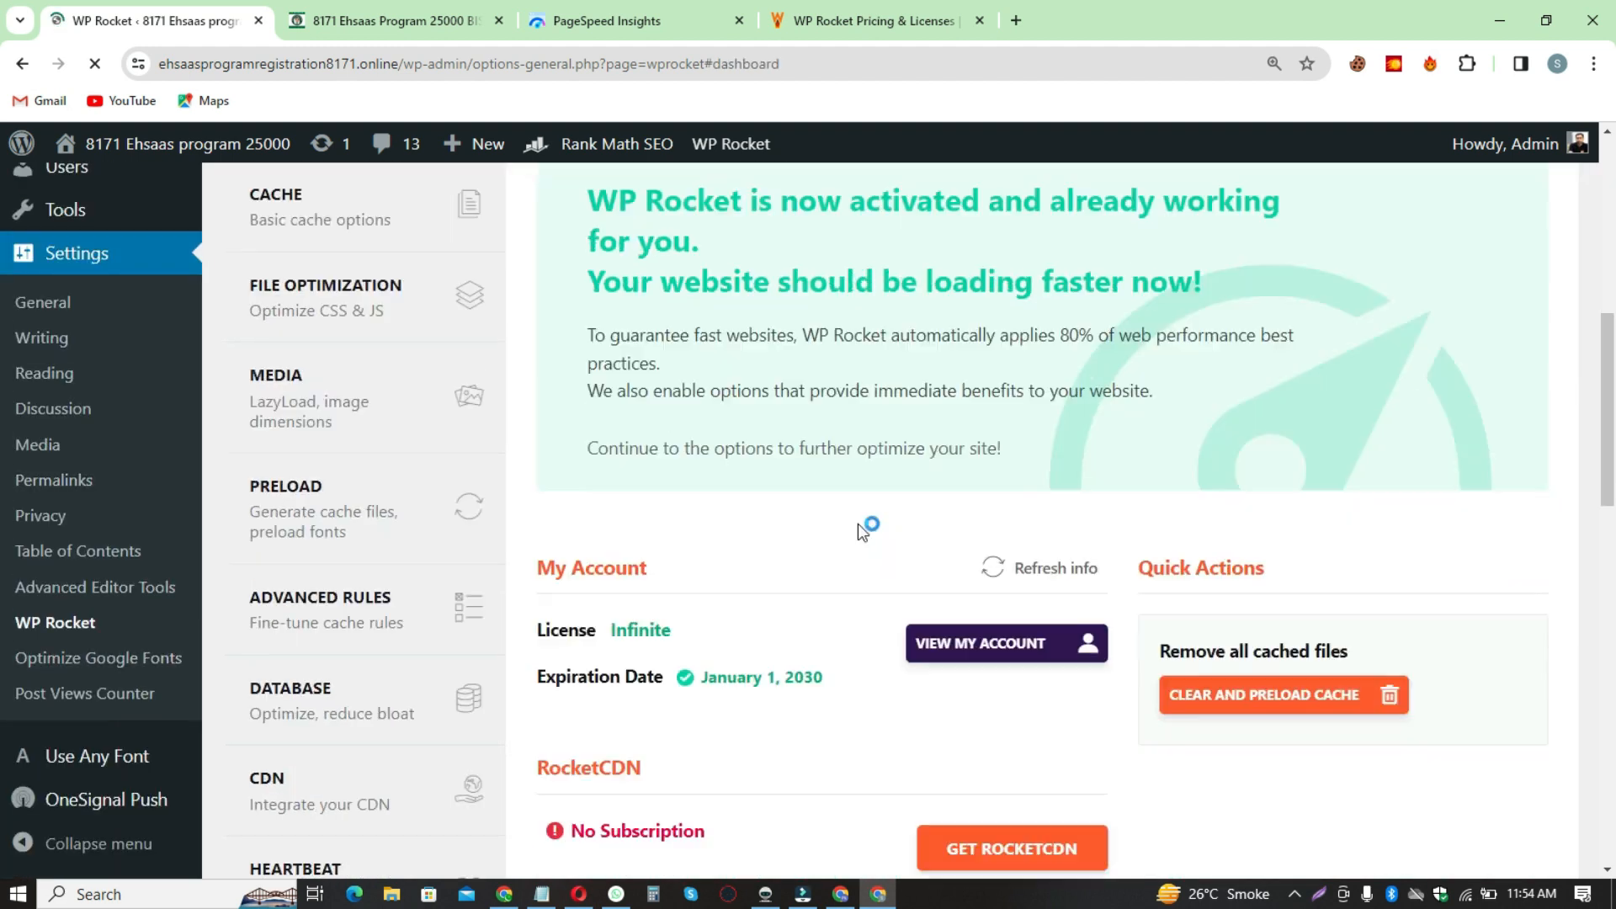
Step: Check the license type and expiration date in the My Account section of the WP Rocket dashboard
{"action": "scroll", "coordinate": [857, 523], "scroll_direction": "down", "scroll_amount": 1}
{"action": "left_click_drag", "start_coordinate": [536, 505], "coordinate": [671, 509]}
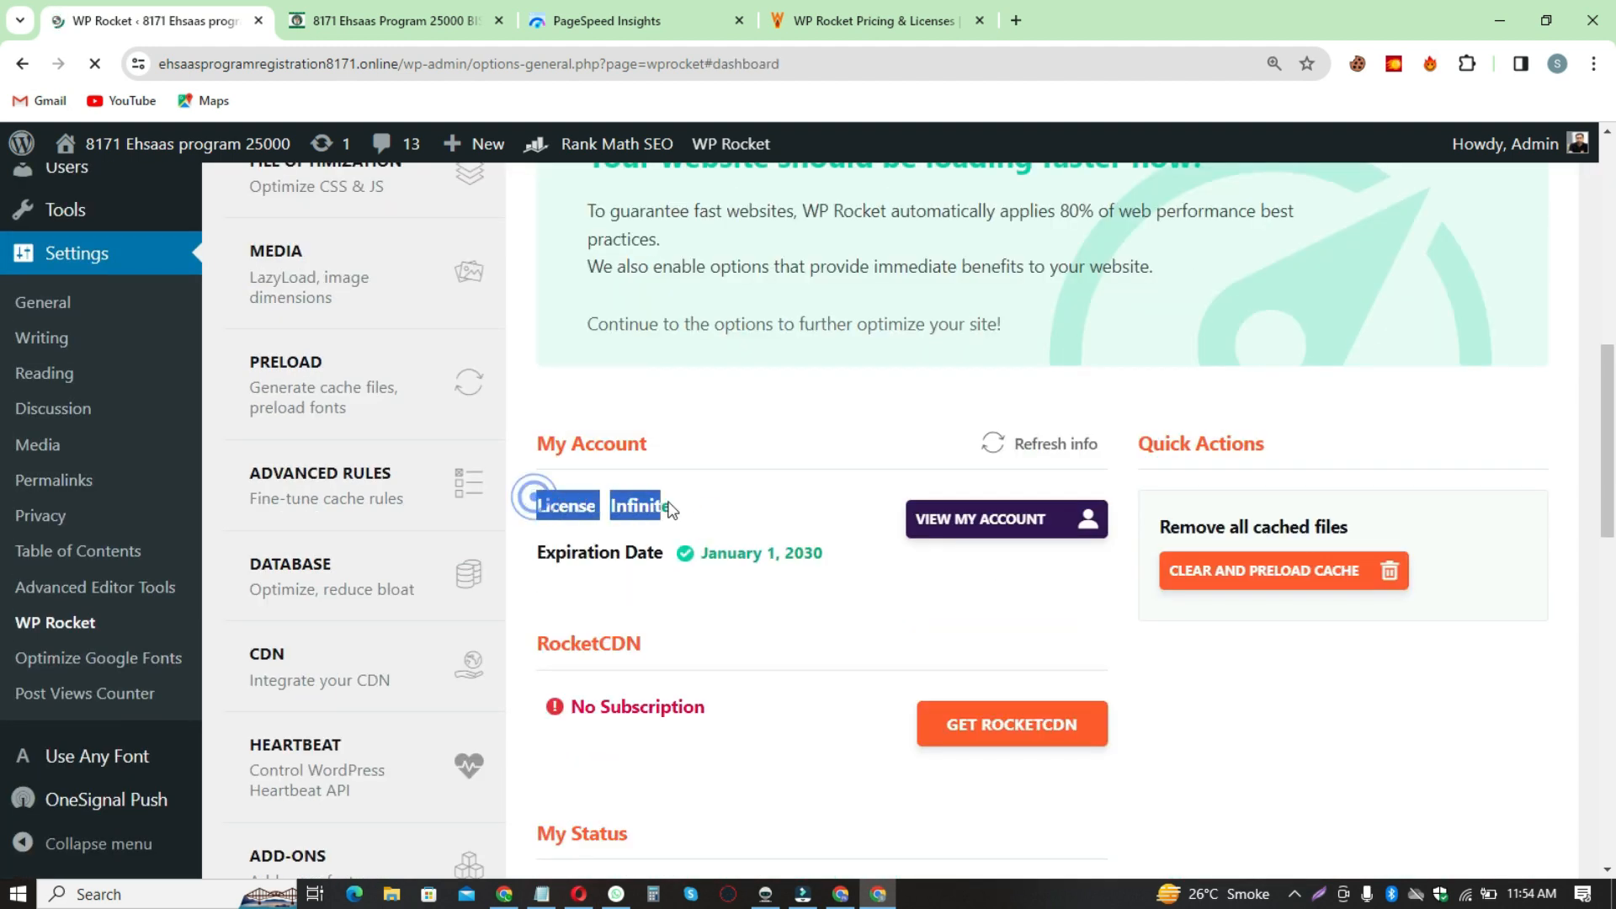
{"action": "left_click_drag", "start_coordinate": [521, 548], "coordinate": [823, 547]}
{"action": "left_click", "coordinate": [852, 544]}
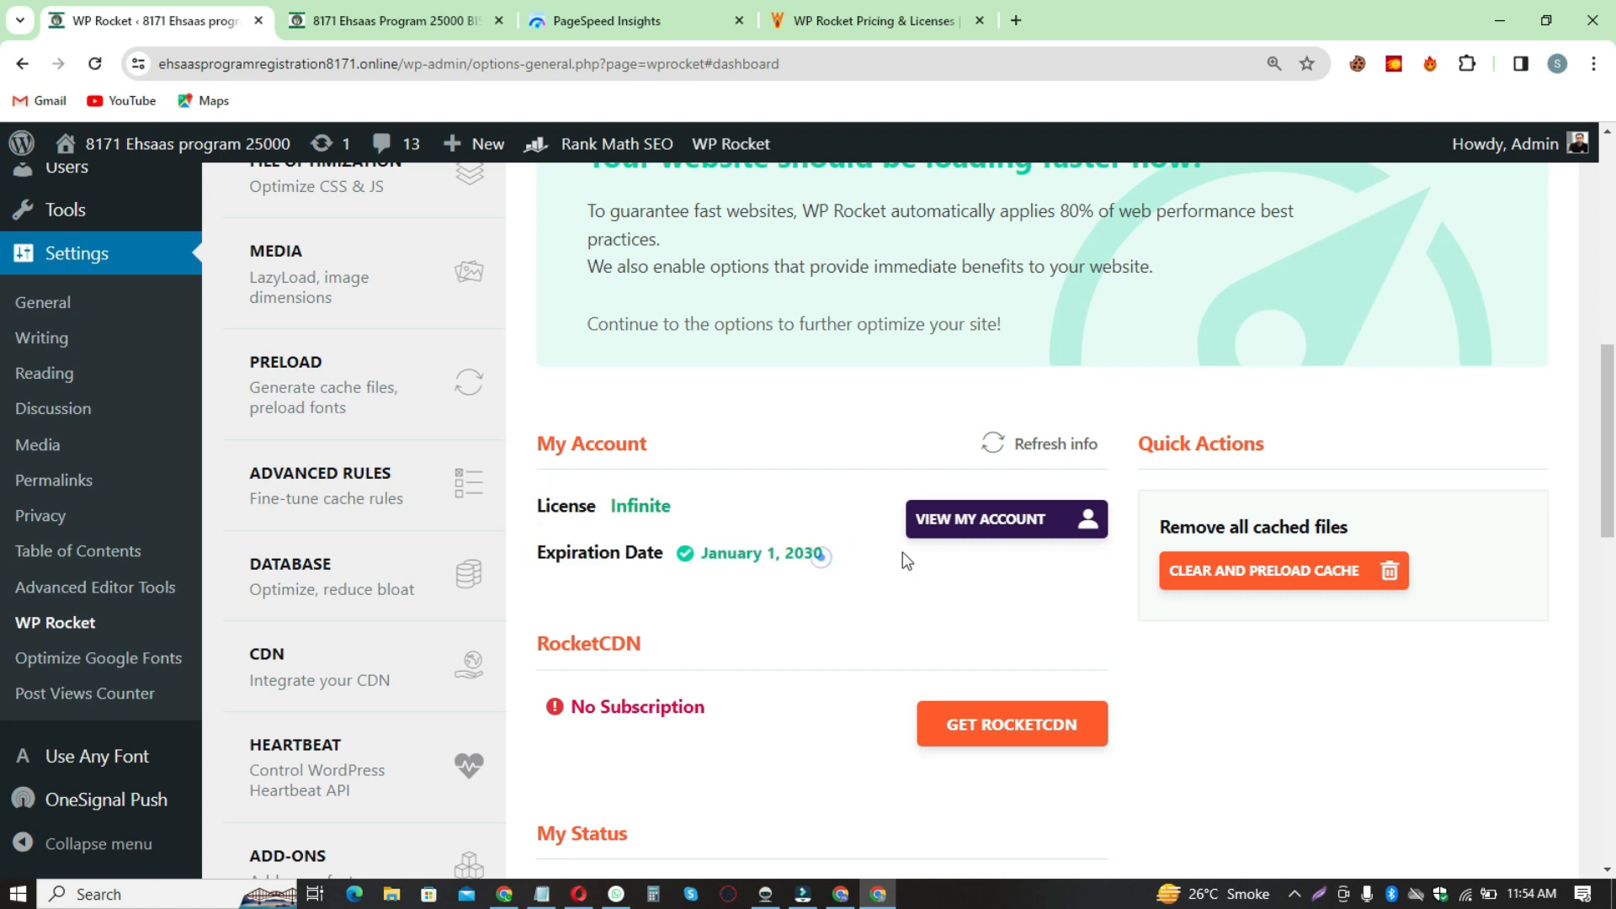
Step: Clear and preload the site cache from the WP Rocket dashboard, and look over the refreshed dashboard
{"action": "scroll", "coordinate": [1326, 478], "scroll_direction": "down", "scroll_amount": 2}
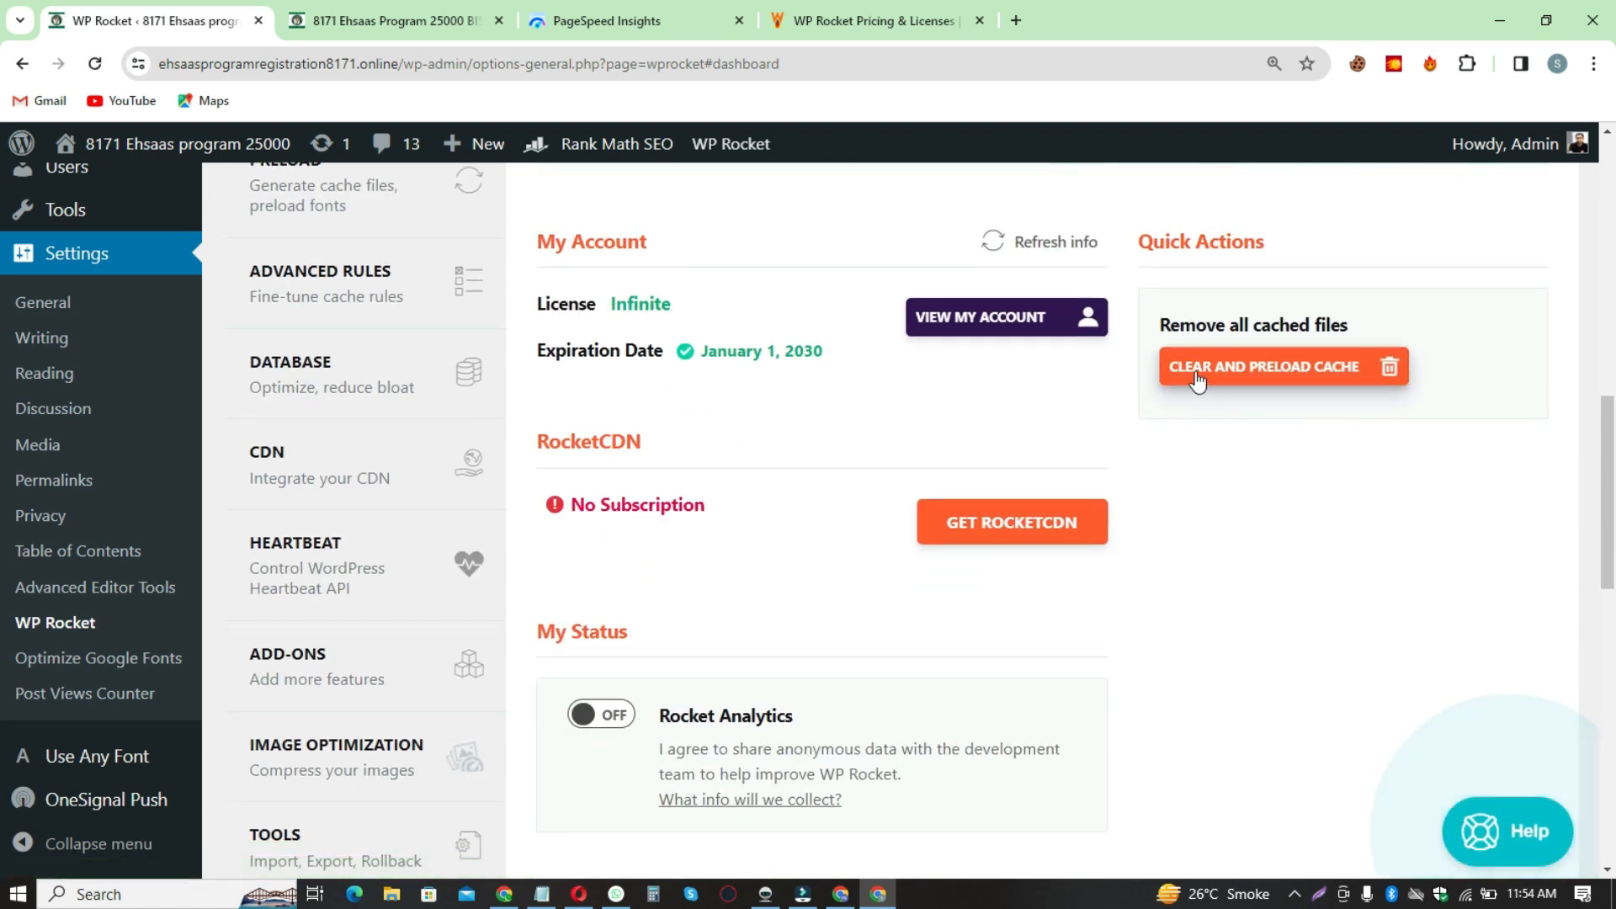
{"action": "left_click", "coordinate": [1297, 377]}
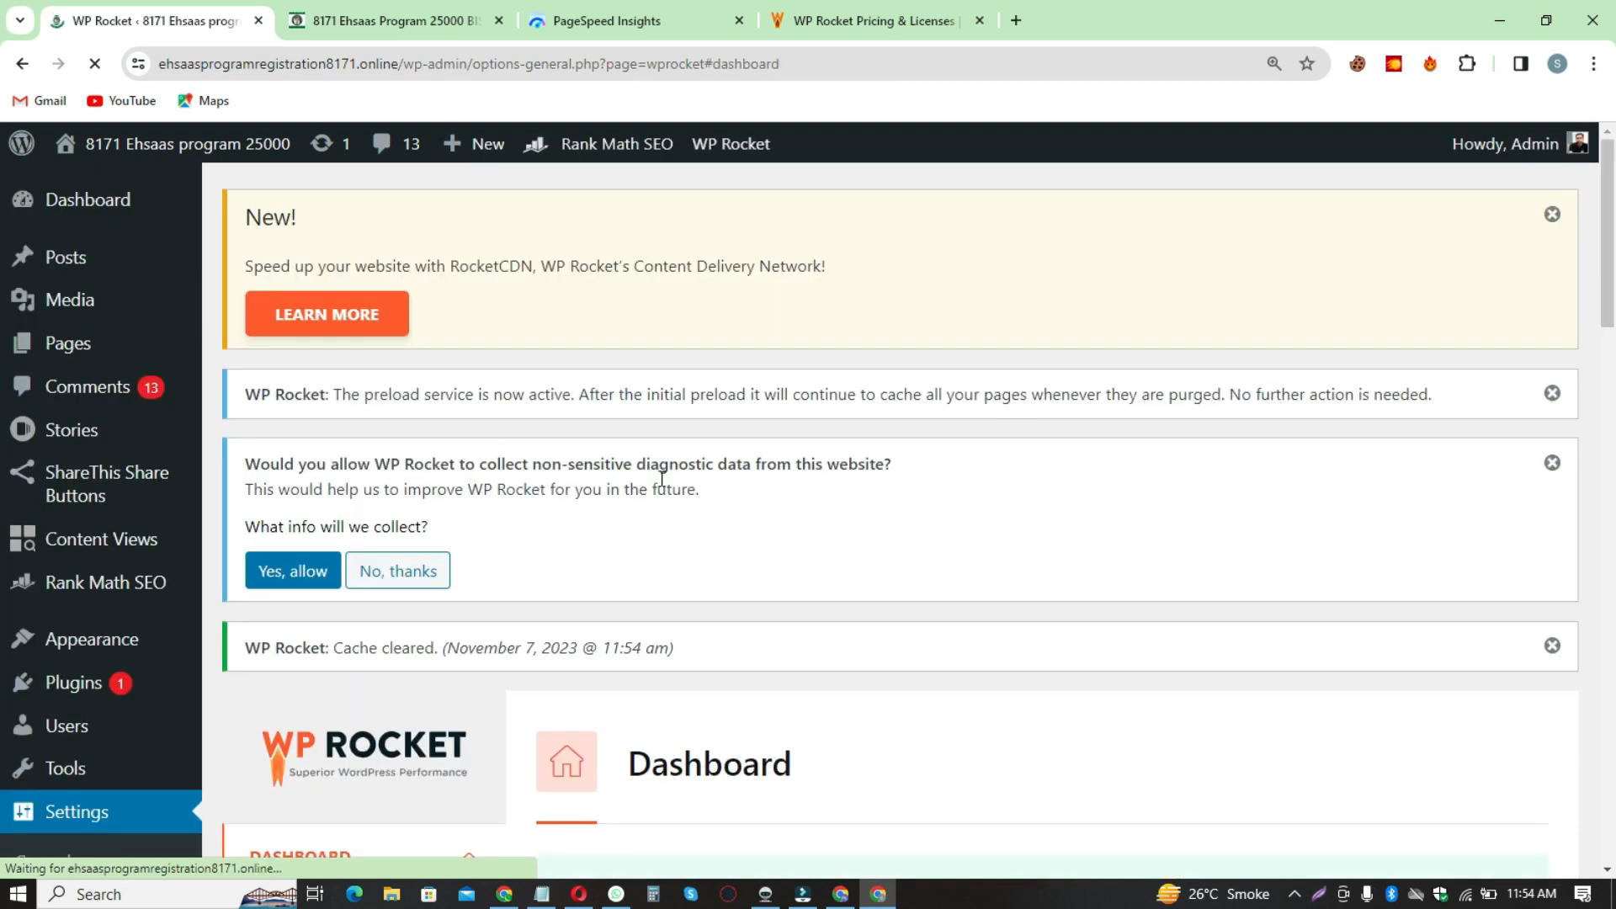
{"action": "scroll", "coordinate": [995, 477], "scroll_direction": "down", "scroll_amount": 10}
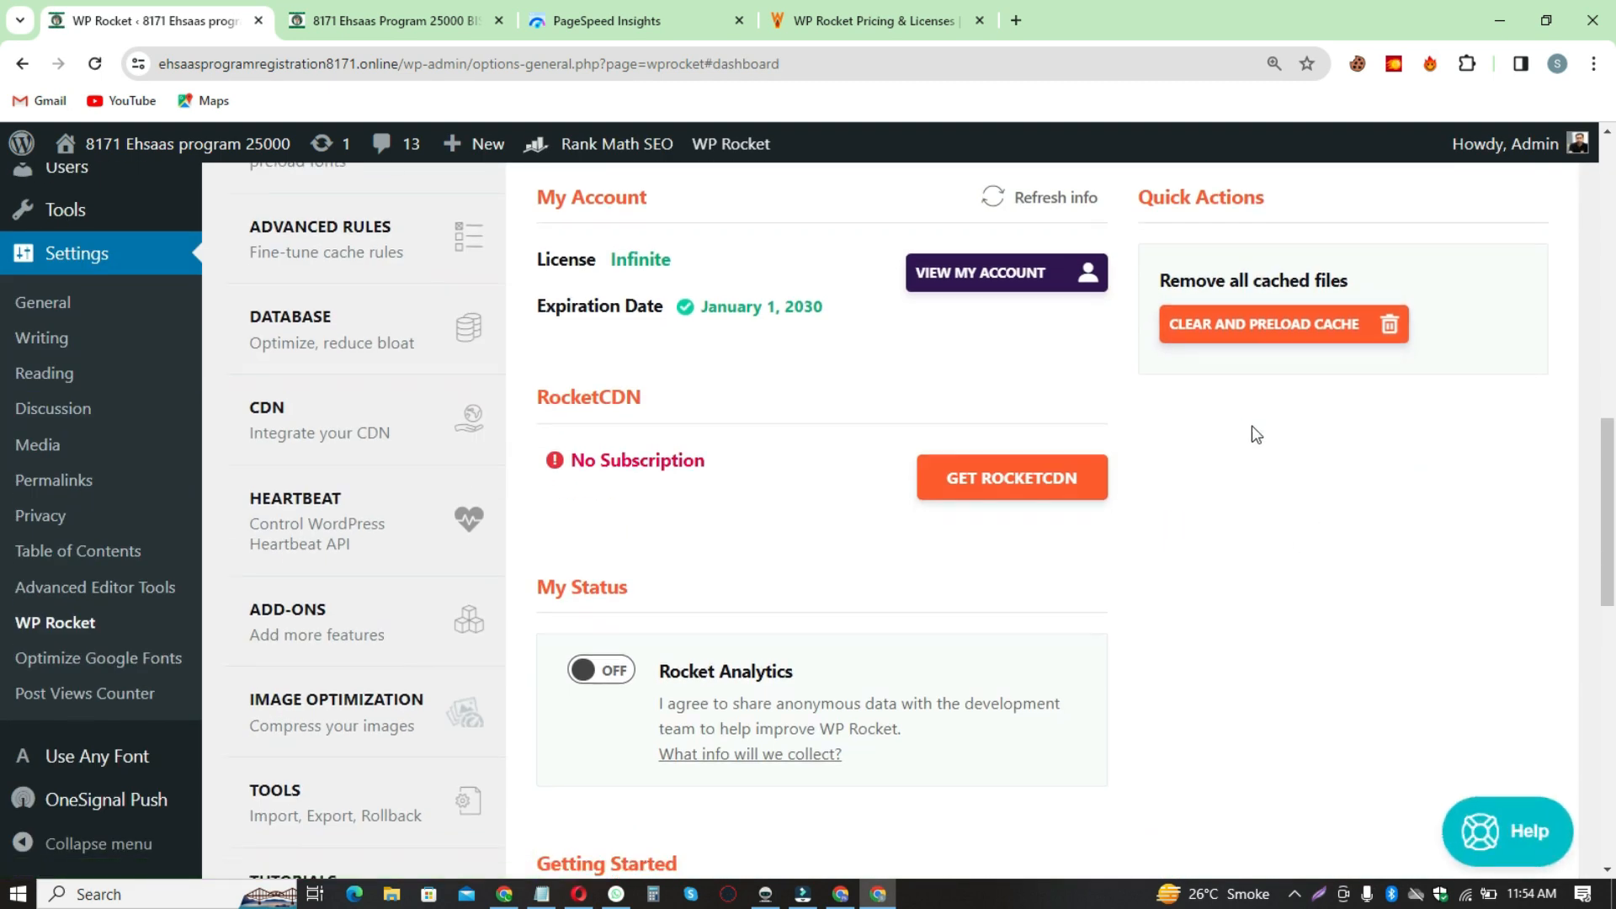
{"action": "scroll", "coordinate": [1258, 459], "scroll_direction": "up", "scroll_amount": 13}
{"action": "scroll", "coordinate": [1256, 466], "scroll_direction": "down", "scroll_amount": 6}
{"action": "scroll", "coordinate": [1253, 469], "scroll_direction": "down", "scroll_amount": 8}
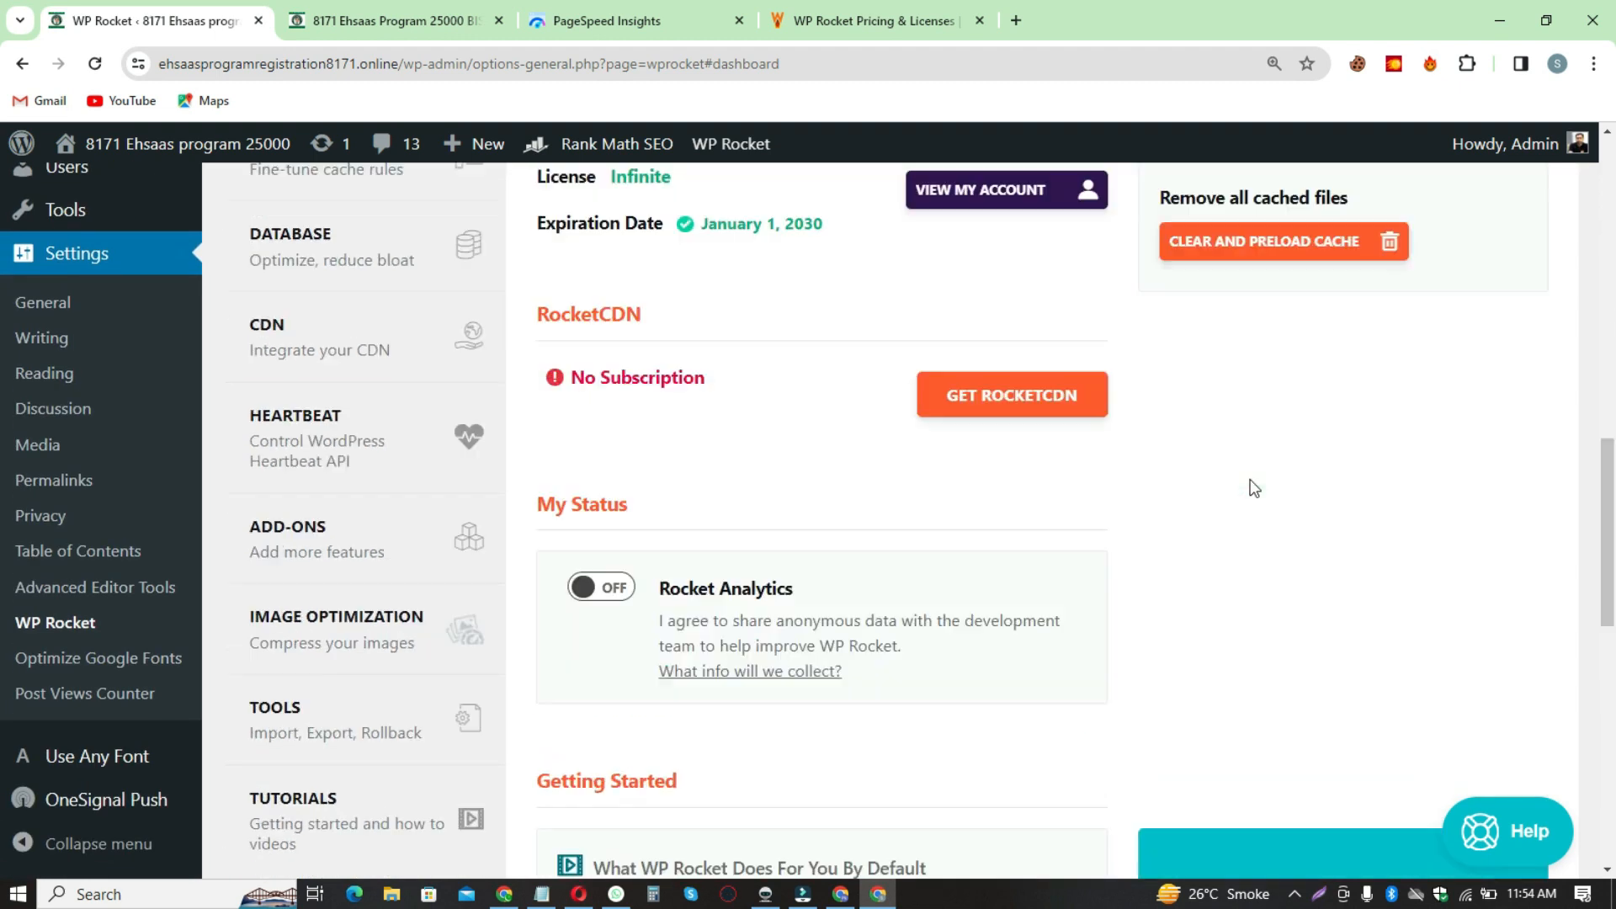
{"action": "scroll", "coordinate": [1225, 528], "scroll_direction": "up", "scroll_amount": 7}
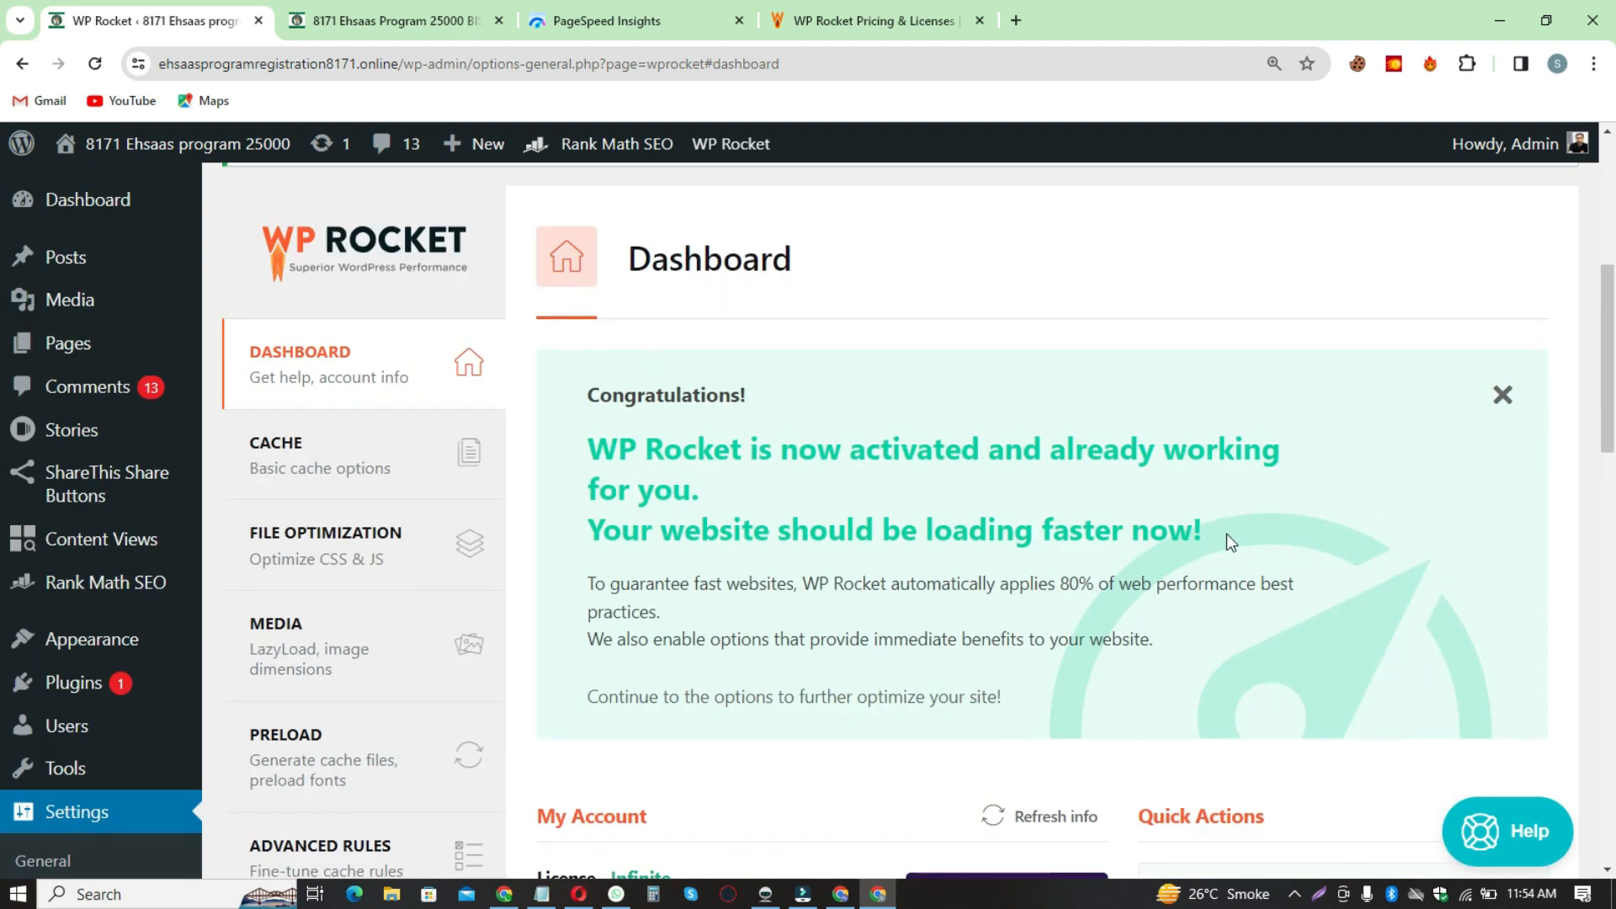
Step: Open WP Rocket's Cache settings and review the Mobile Cache and User Cache options
{"action": "left_click", "coordinate": [350, 463]}
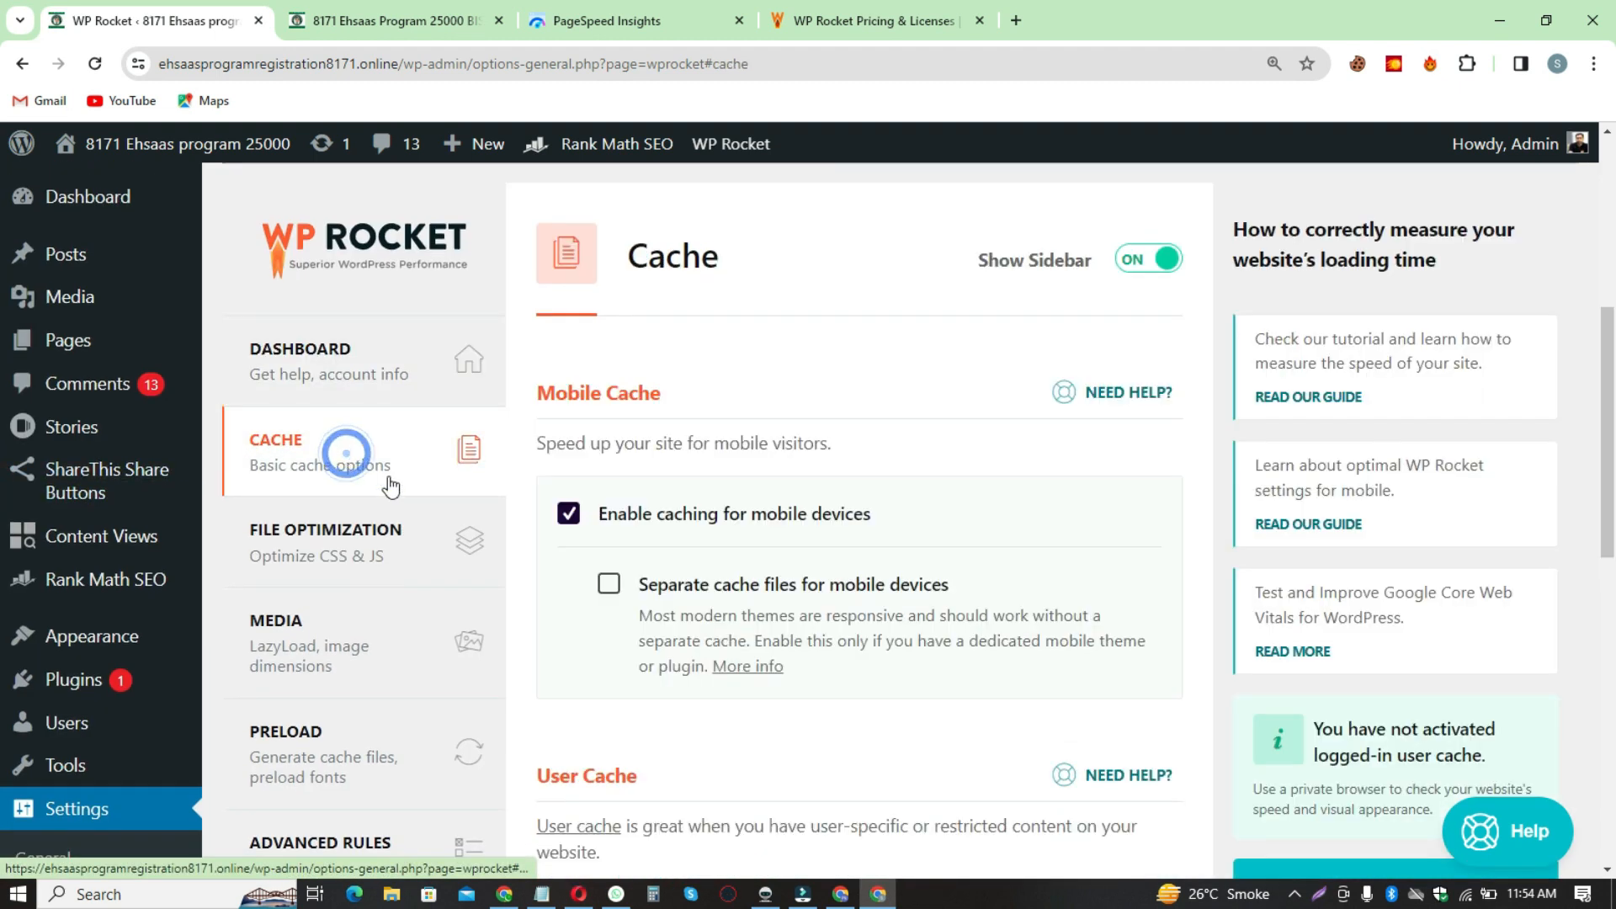
{"action": "scroll", "coordinate": [1287, 412], "scroll_direction": "down", "scroll_amount": 5}
{"action": "scroll", "coordinate": [638, 633], "scroll_direction": "down", "scroll_amount": 1}
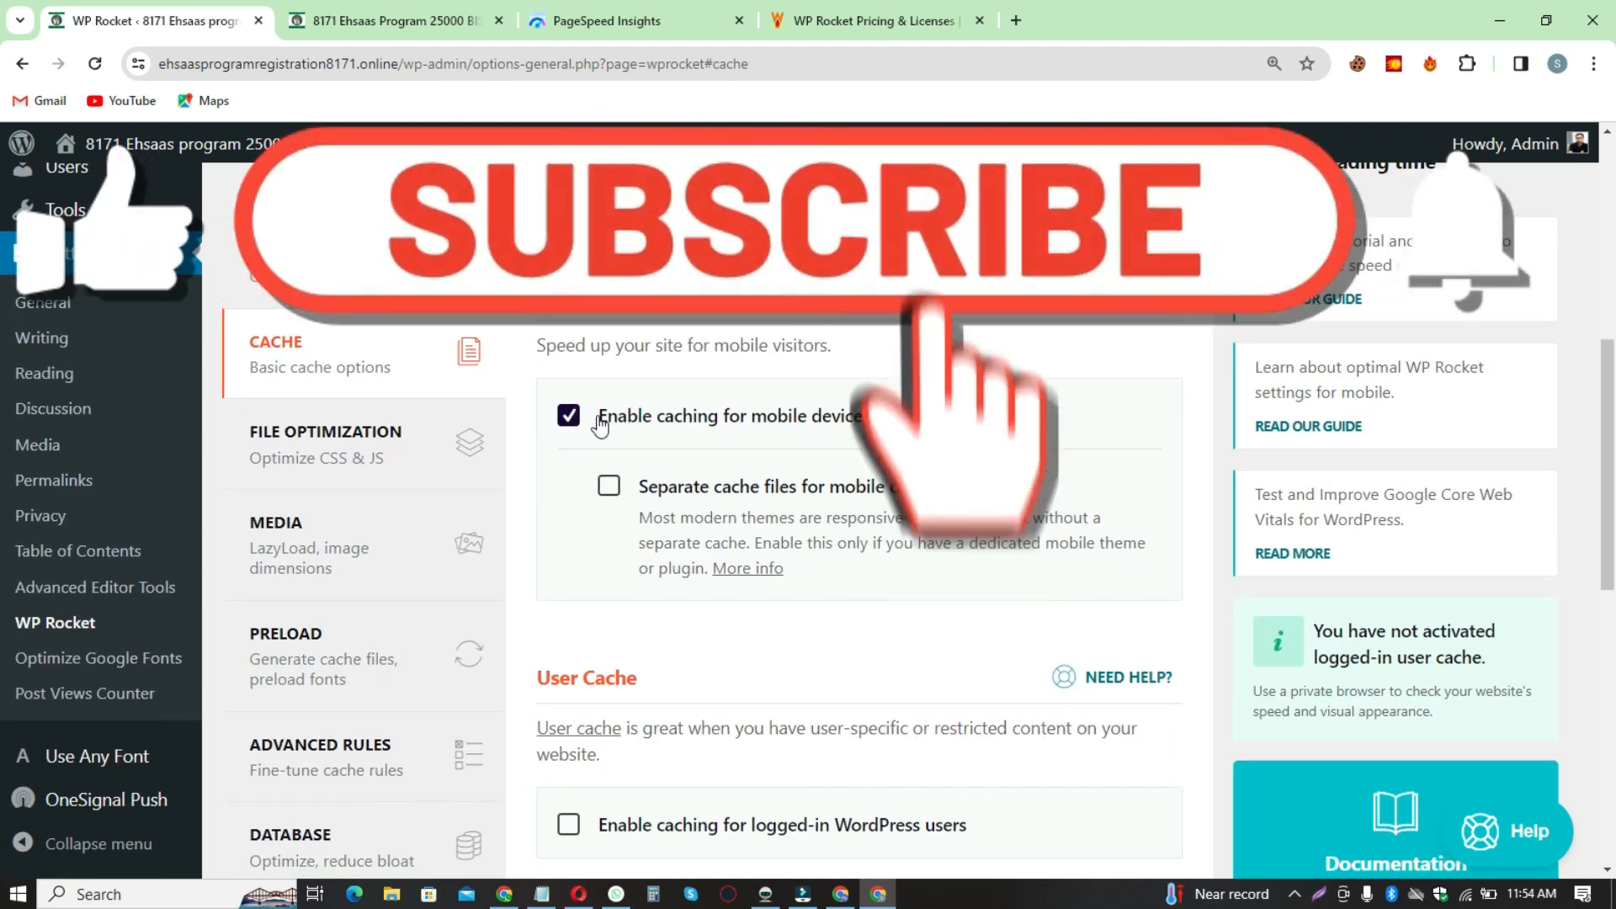
Step: Keep mobile device caching enabled, turn on caching for logged-in WordPress users, and save the cache settings
{"action": "left_click", "coordinate": [572, 421]}
{"action": "left_click", "coordinate": [572, 421]}
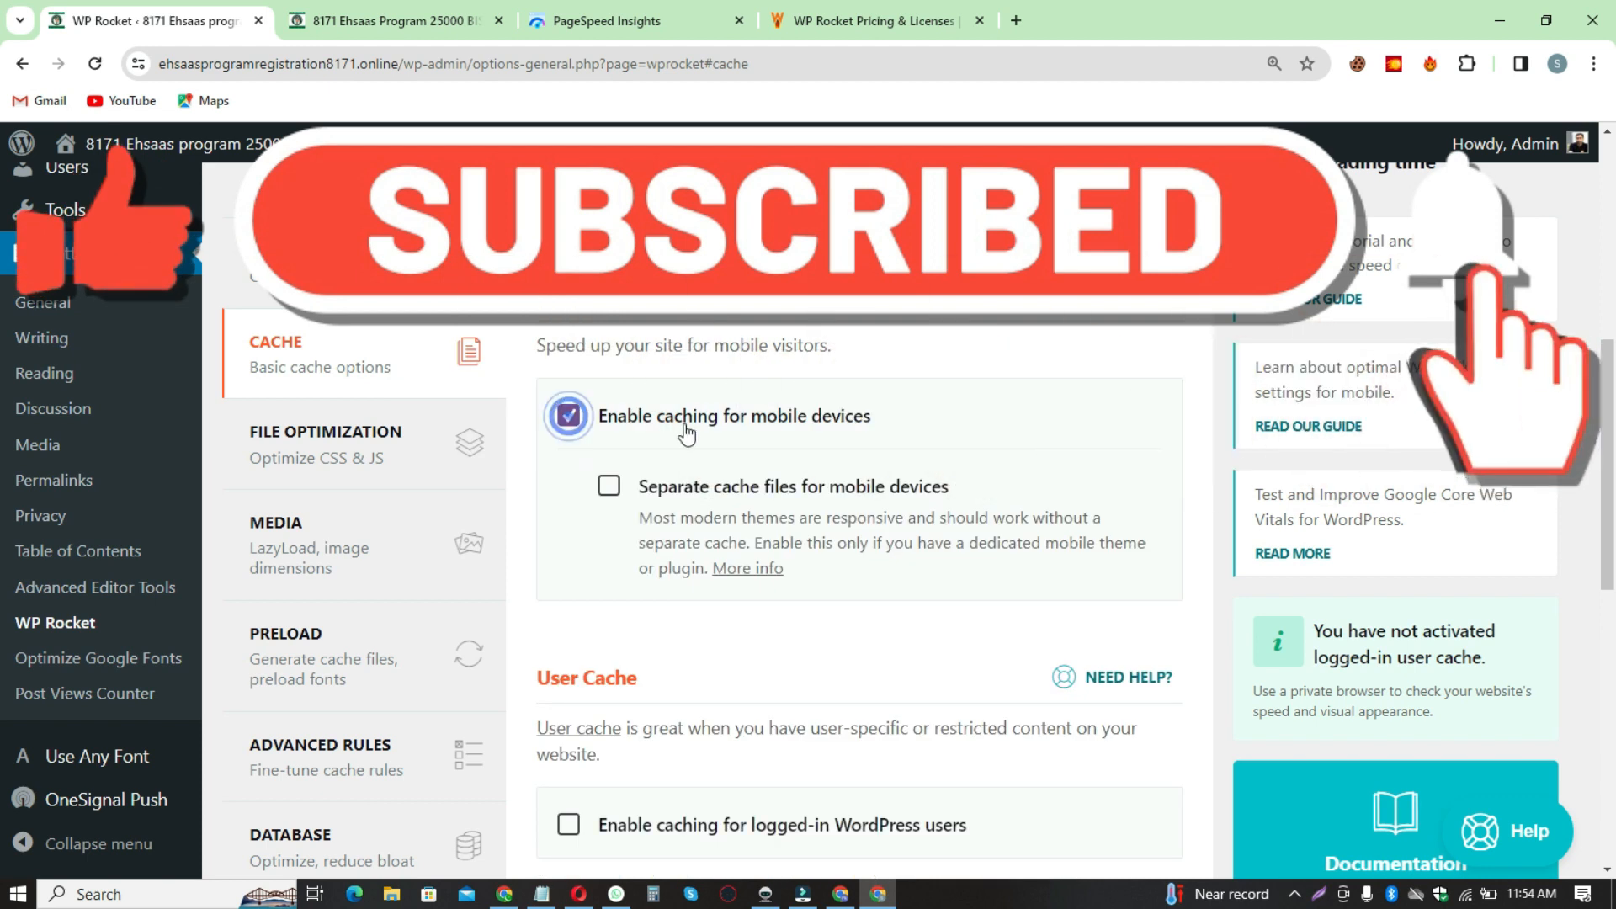
{"action": "scroll", "coordinate": [661, 450], "scroll_direction": "down", "scroll_amount": 3}
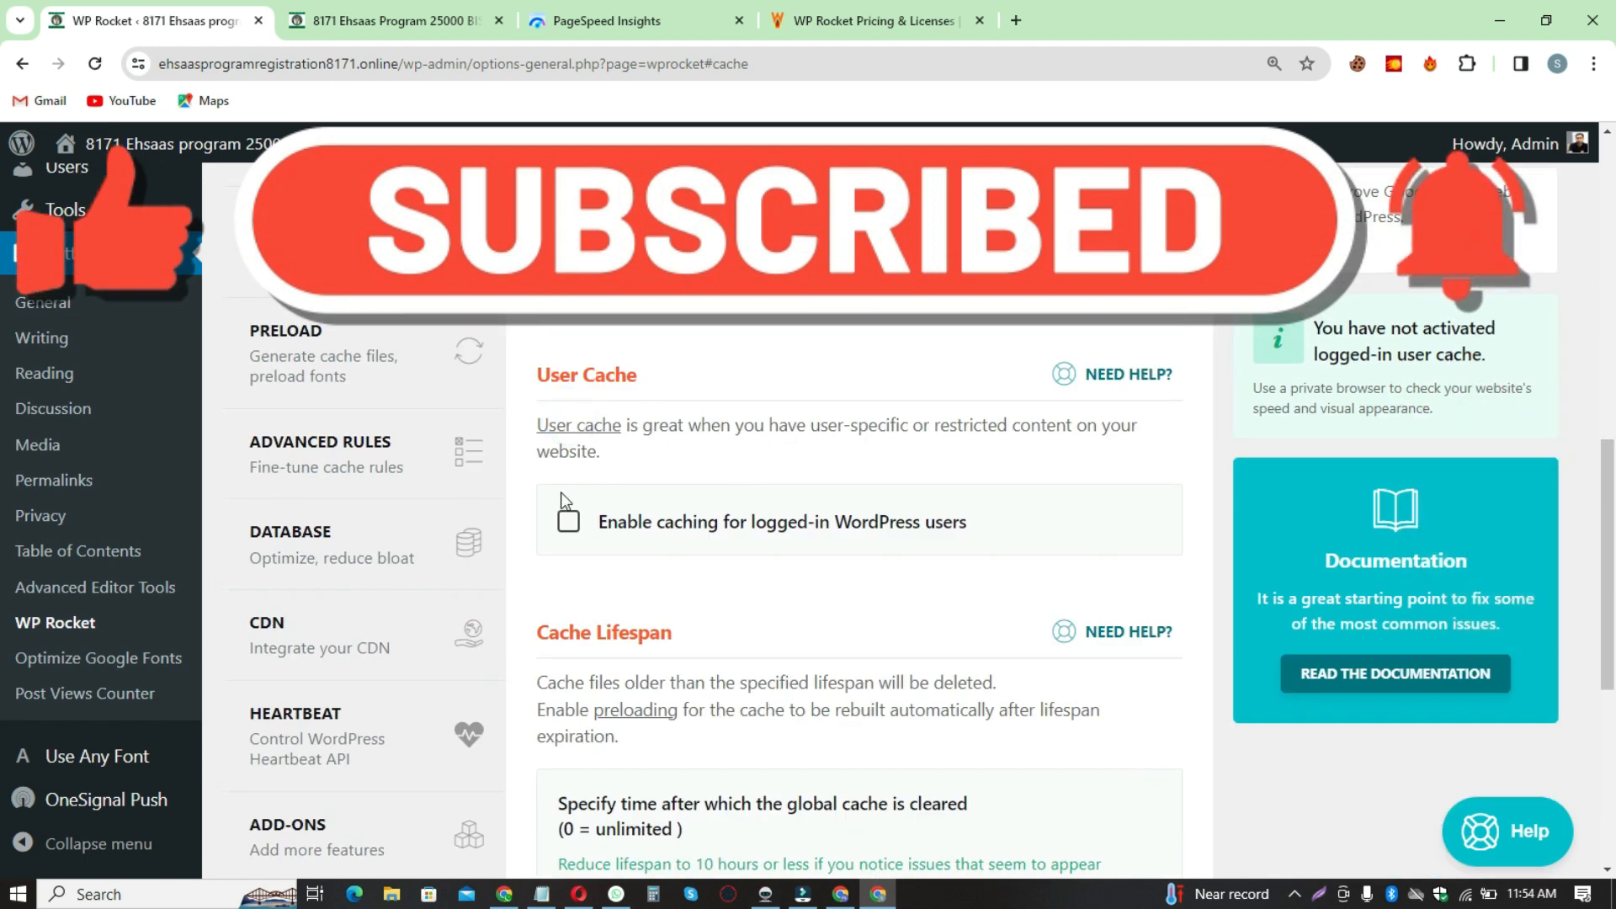
{"action": "left_click", "coordinate": [567, 519]}
{"action": "scroll", "coordinate": [639, 530], "scroll_direction": "down", "scroll_amount": 5}
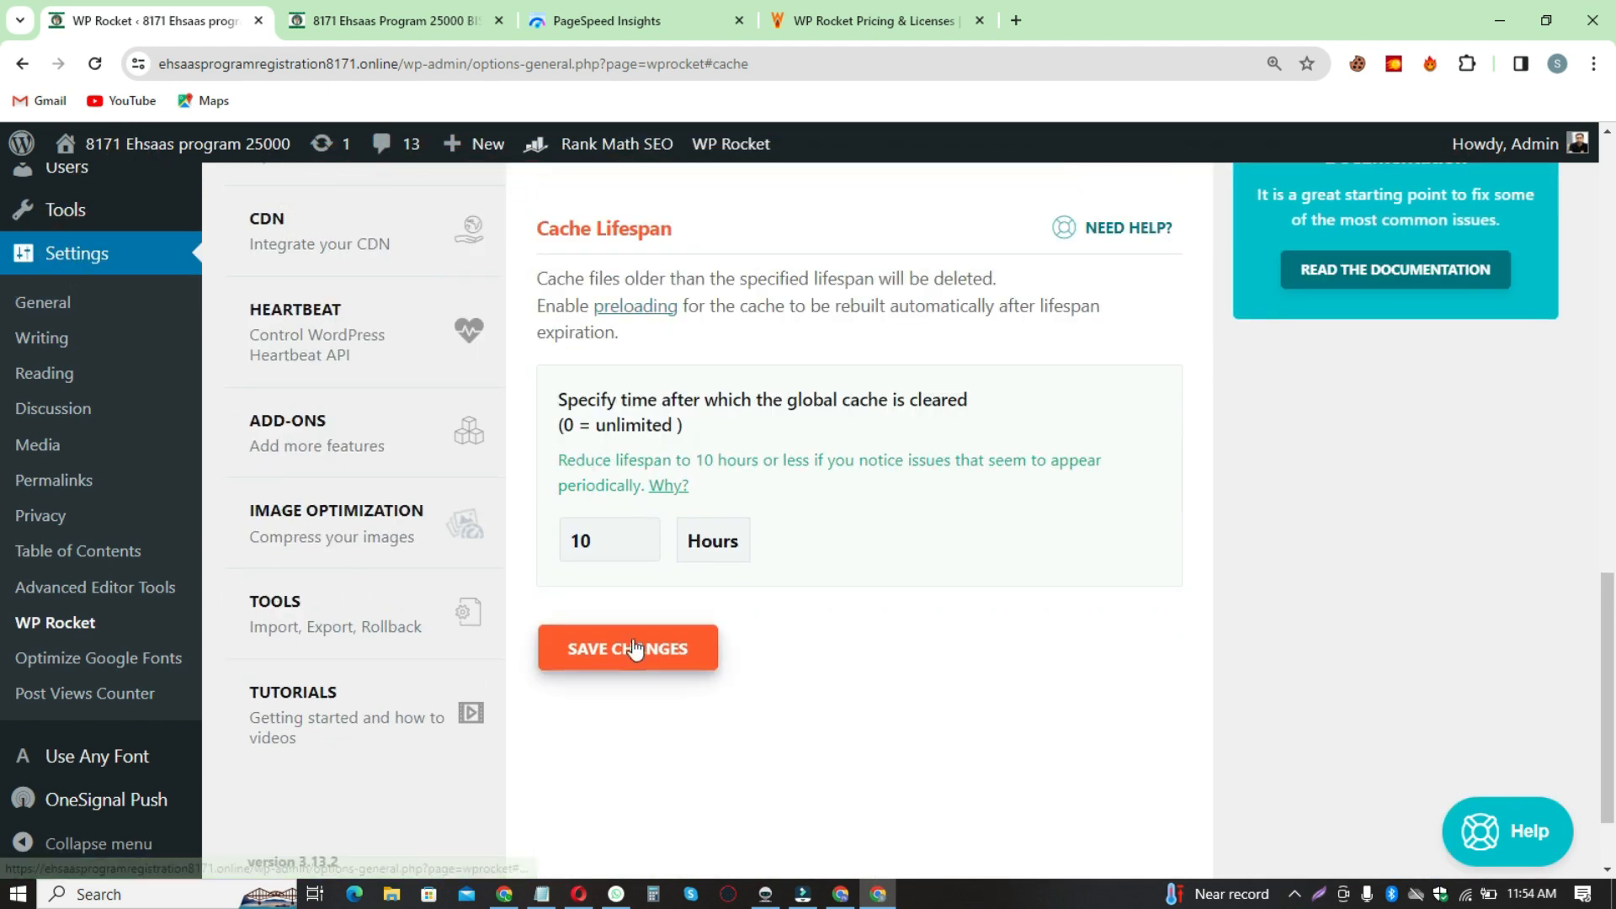
{"action": "left_click", "coordinate": [634, 649]}
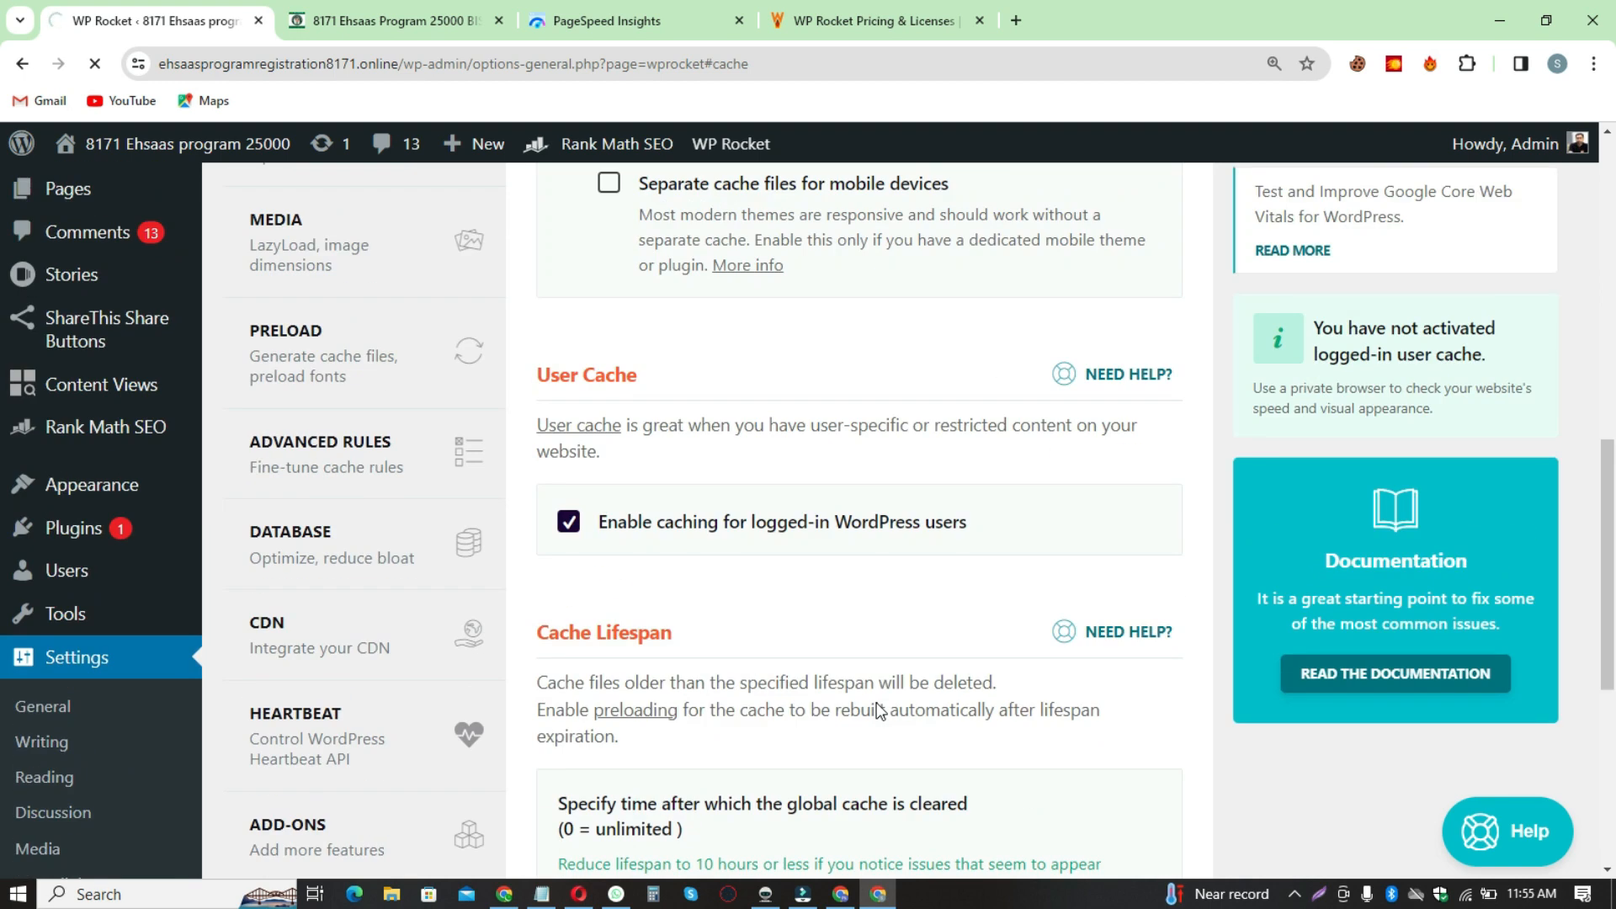
{"action": "scroll", "coordinate": [1094, 670], "scroll_direction": "up", "scroll_amount": 3}
{"action": "scroll", "coordinate": [1195, 512], "scroll_direction": "up", "scroll_amount": 2}
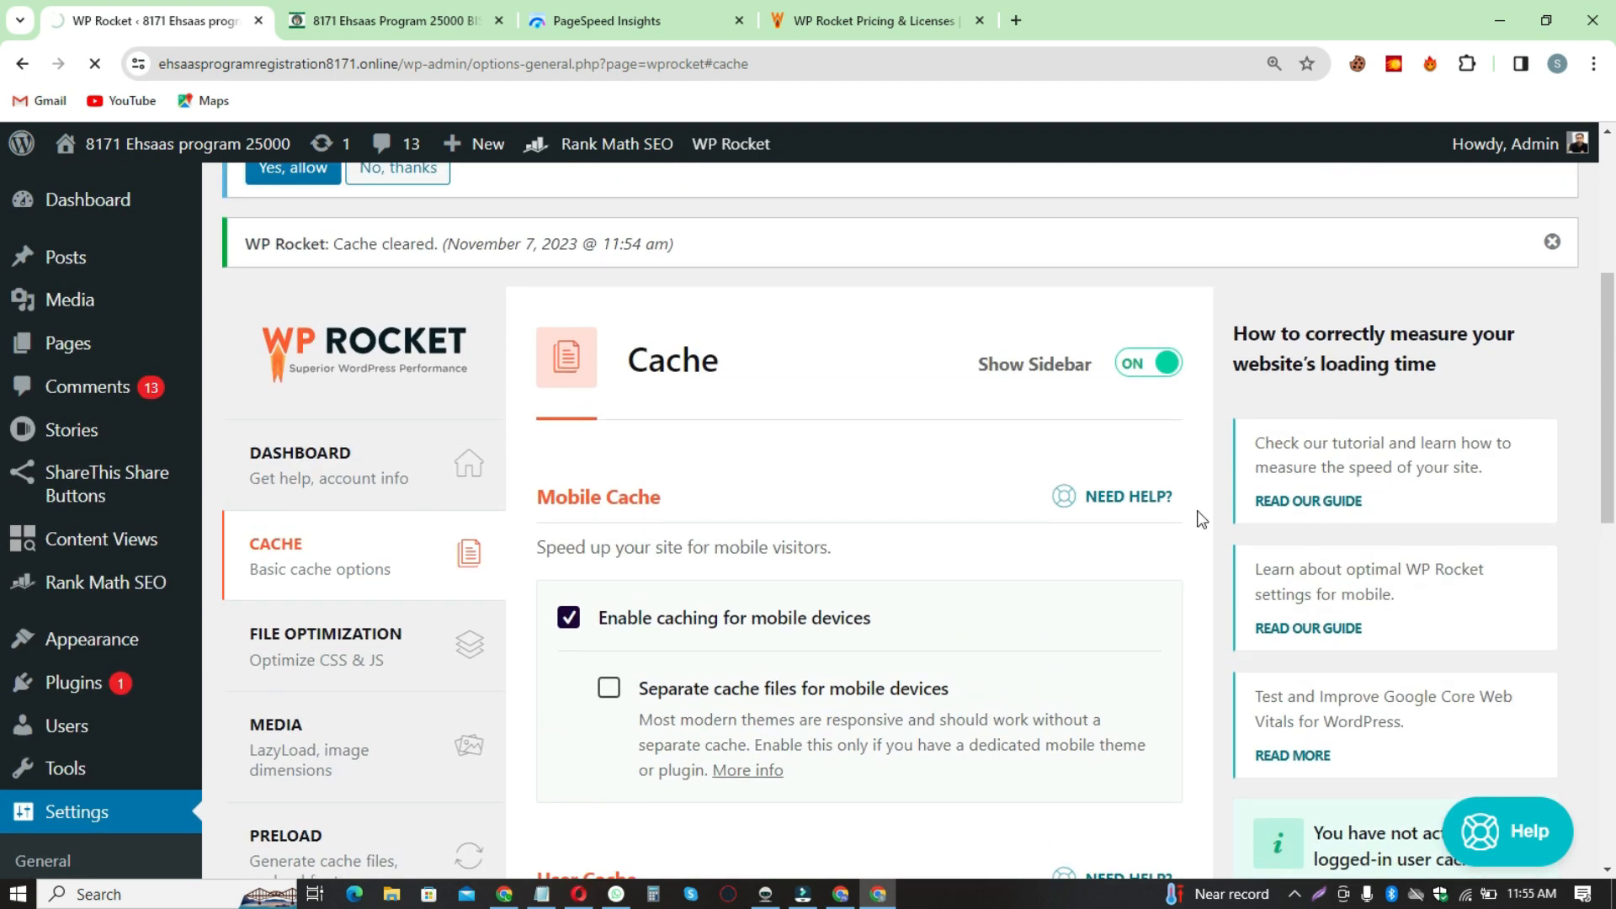
{"action": "scroll", "coordinate": [539, 497], "scroll_direction": "down", "scroll_amount": 6}
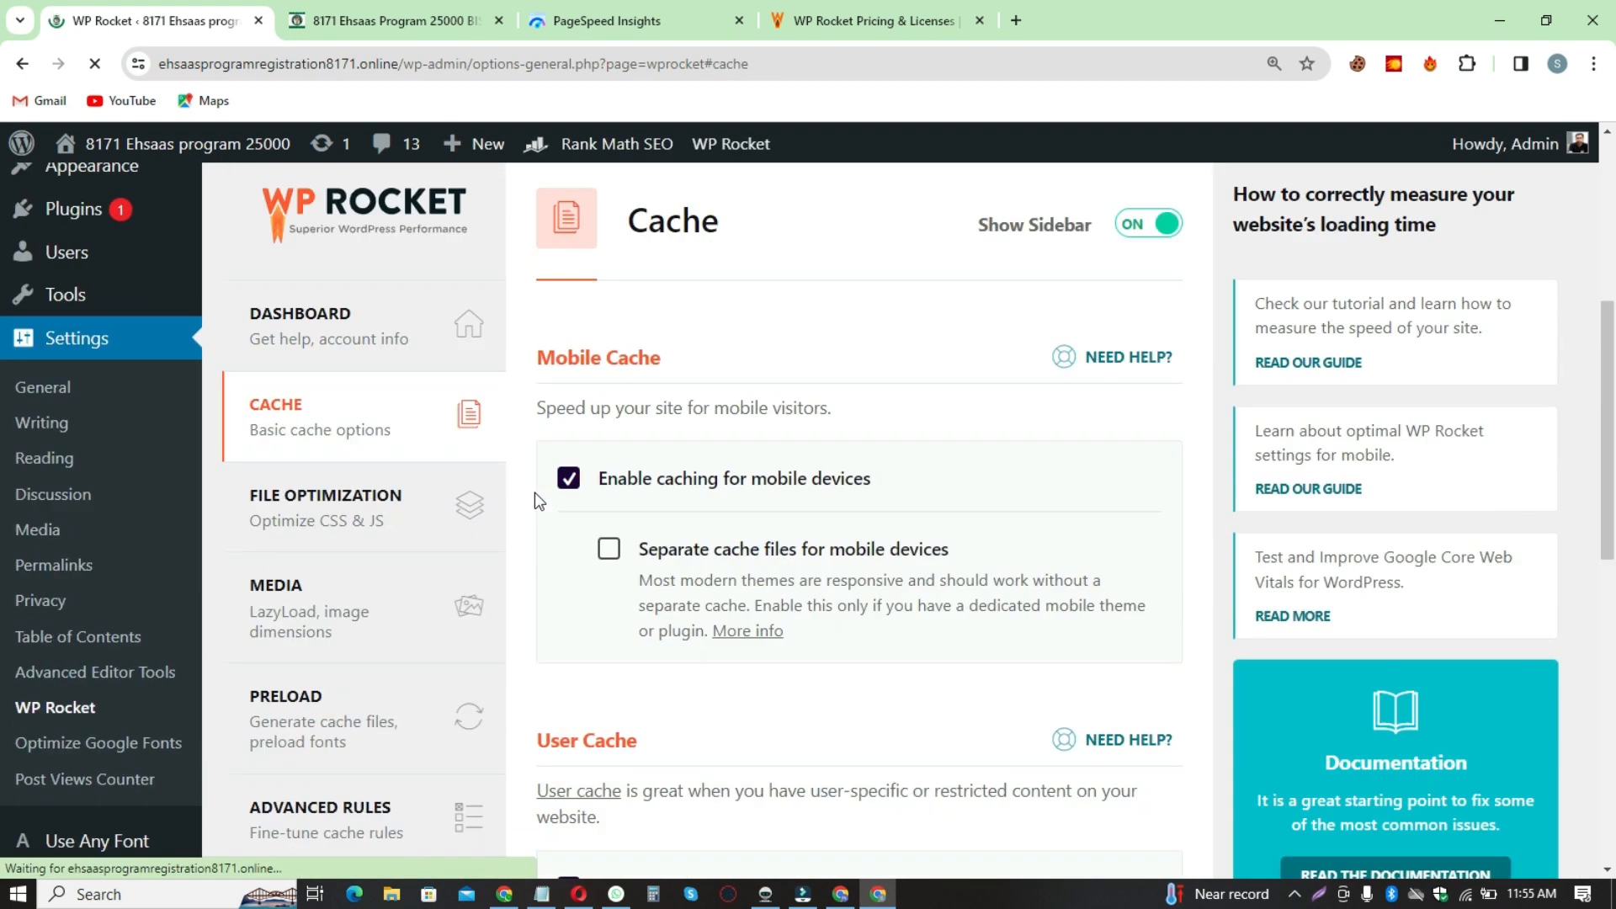
Step: In the File Optimization settings, activate Minify CSS files and Combine CSS files, accepting the activation of each
{"action": "left_click", "coordinate": [326, 385]}
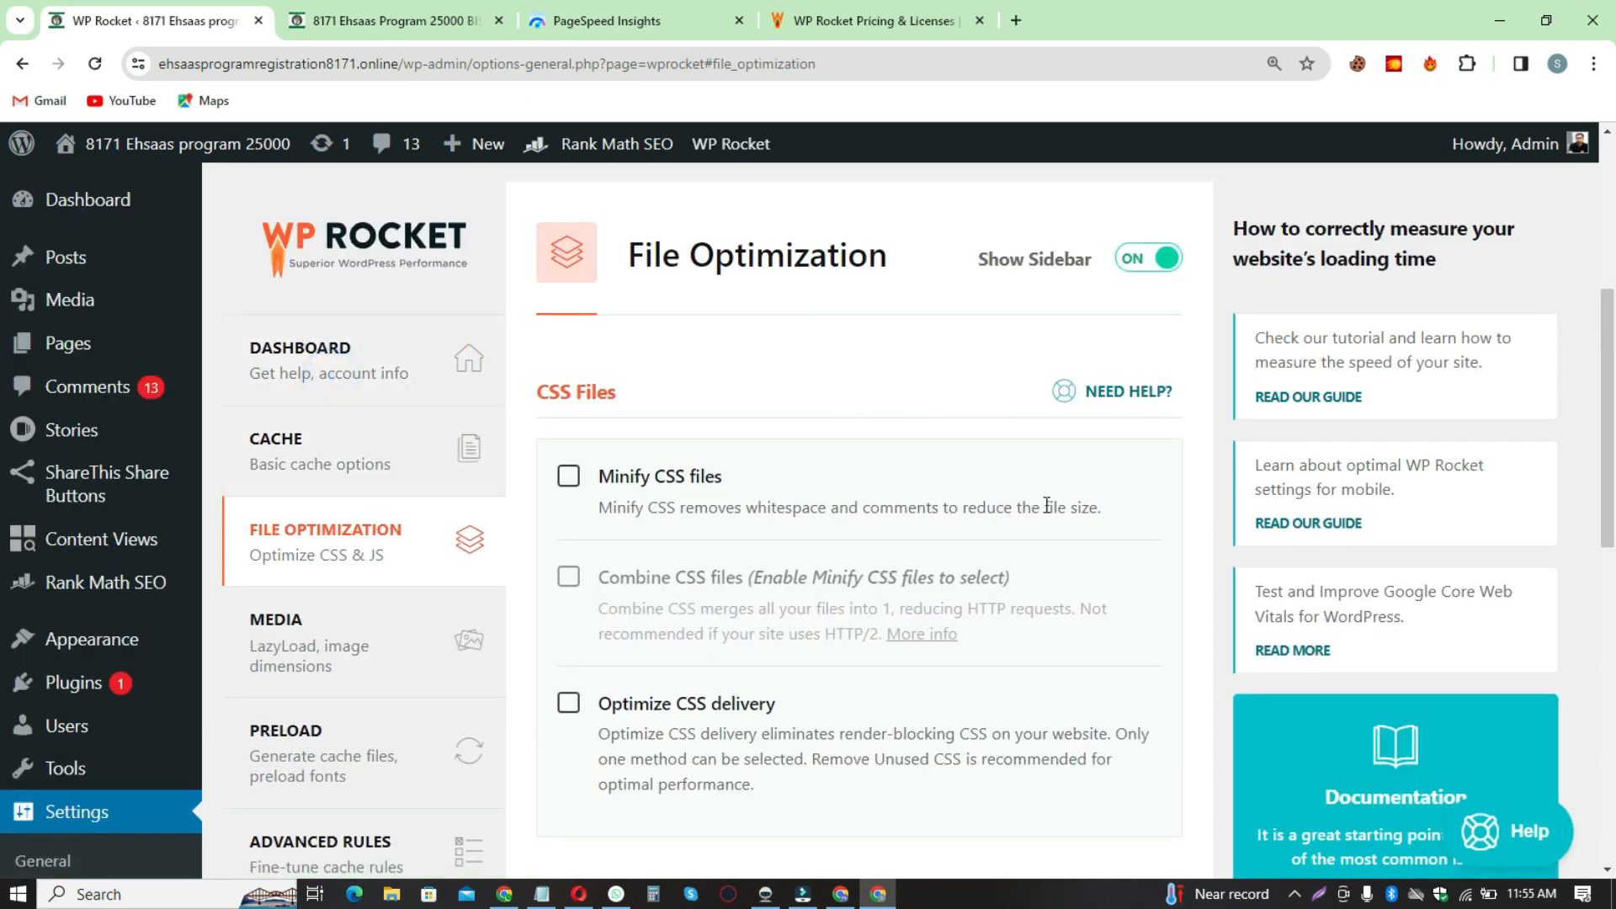
{"action": "scroll", "coordinate": [820, 455], "scroll_direction": "down", "scroll_amount": 1}
{"action": "left_click", "coordinate": [566, 375]}
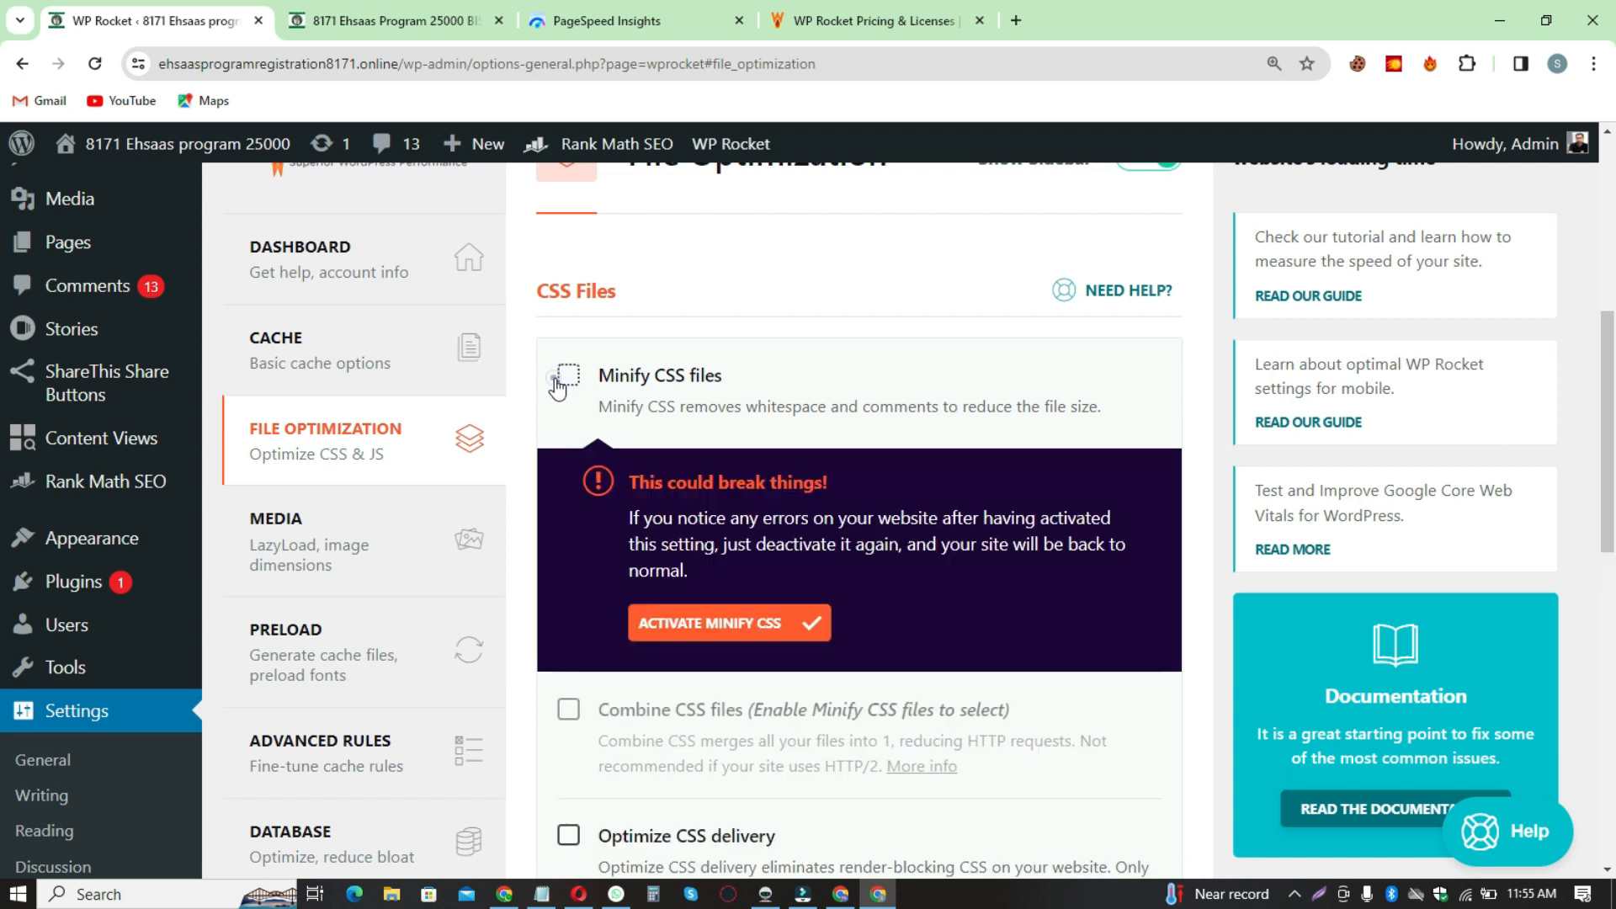
{"action": "scroll", "coordinate": [895, 484], "scroll_direction": "down", "scroll_amount": 1}
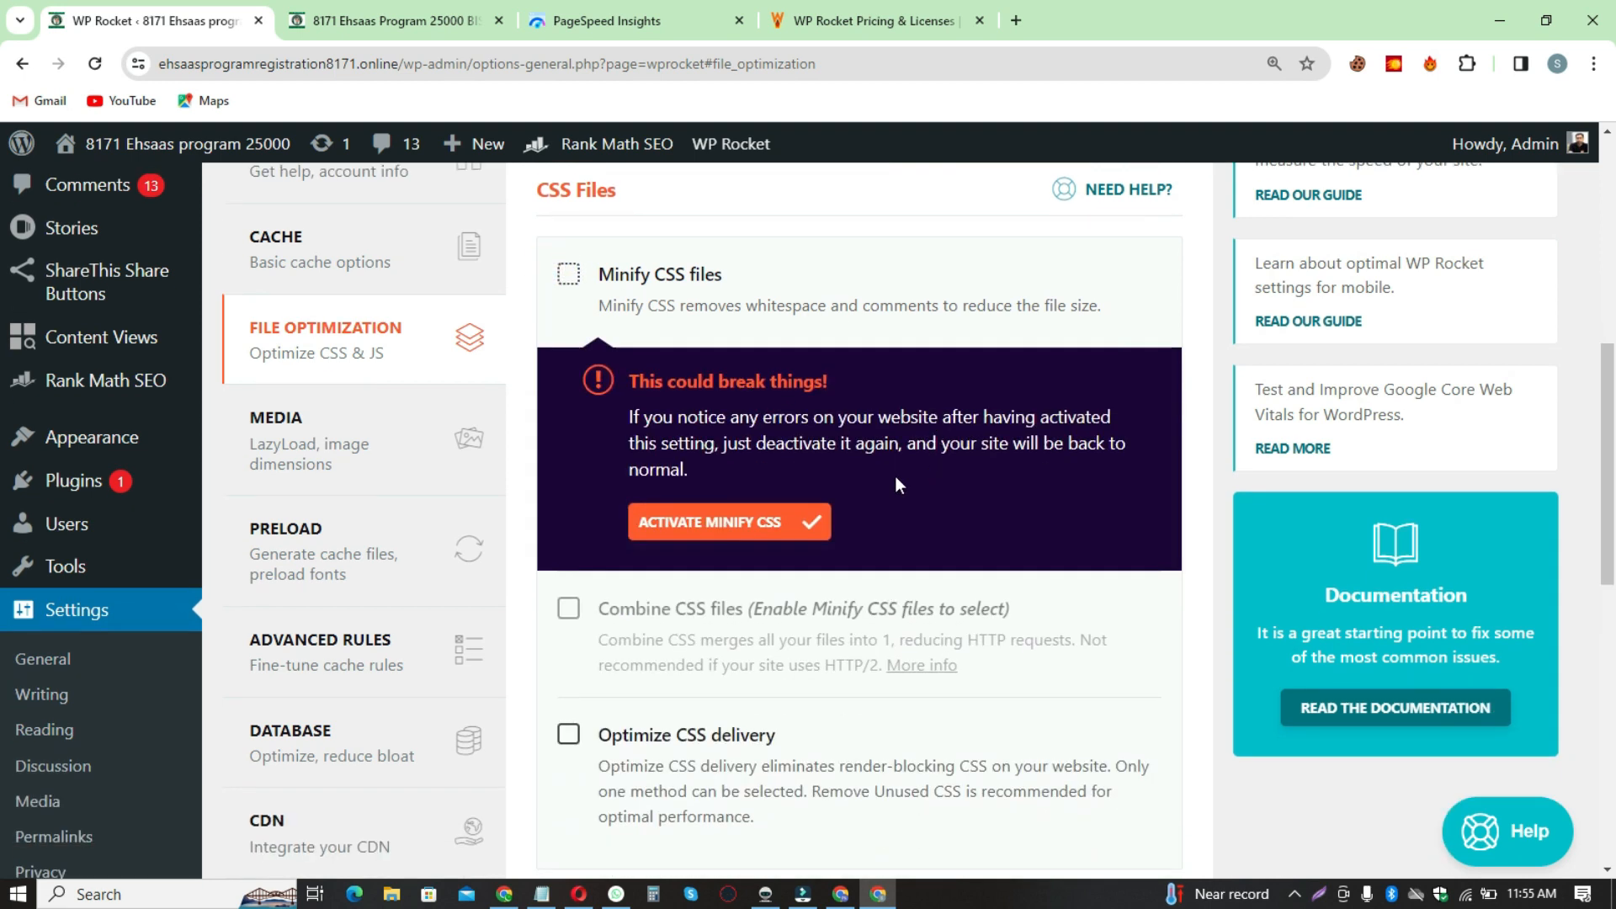
{"action": "left_click", "coordinate": [761, 523]}
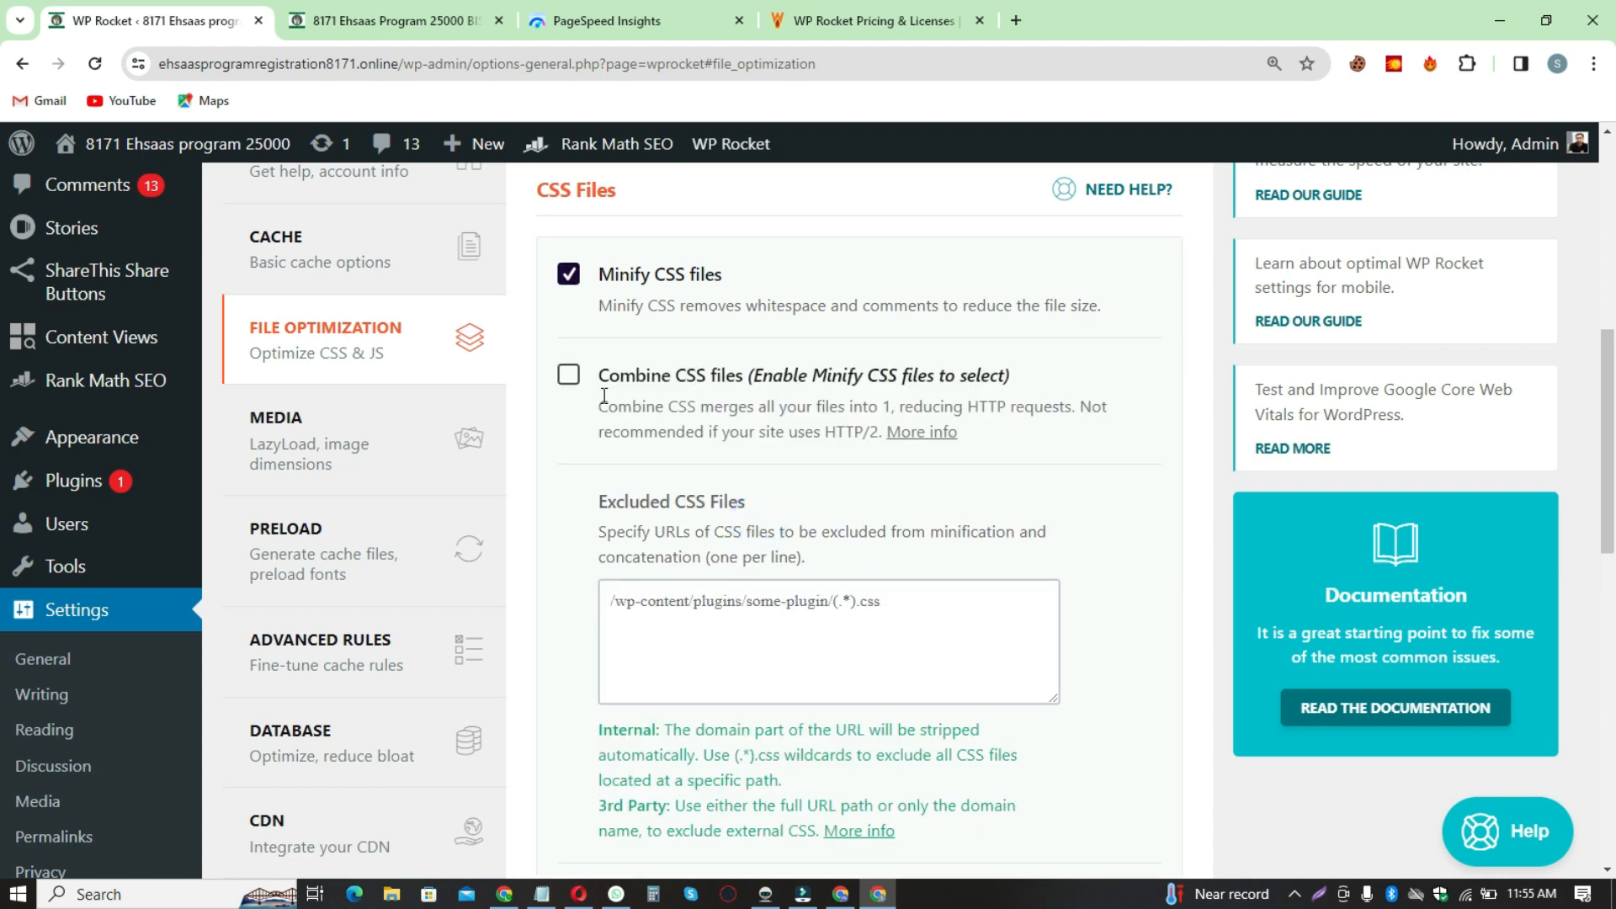
{"action": "left_click", "coordinate": [569, 378]}
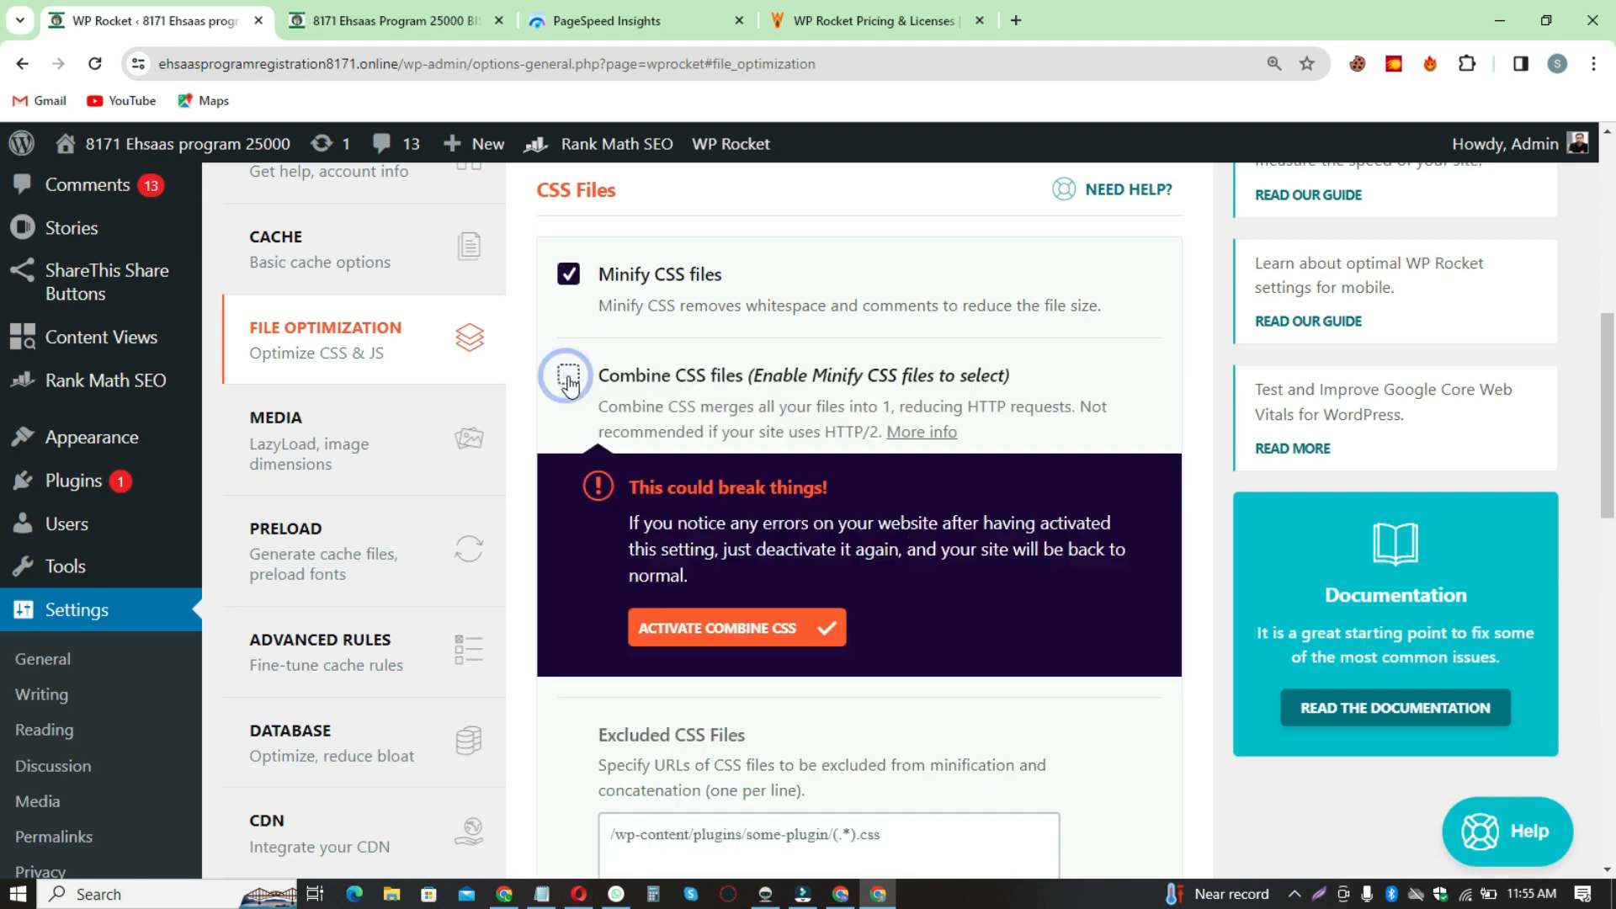
{"action": "left_click", "coordinate": [697, 624]}
Step: Enable Optimize CSS delivery and activate its Remove Unused CSS method
{"action": "scroll", "coordinate": [712, 620], "scroll_direction": "down", "scroll_amount": 5}
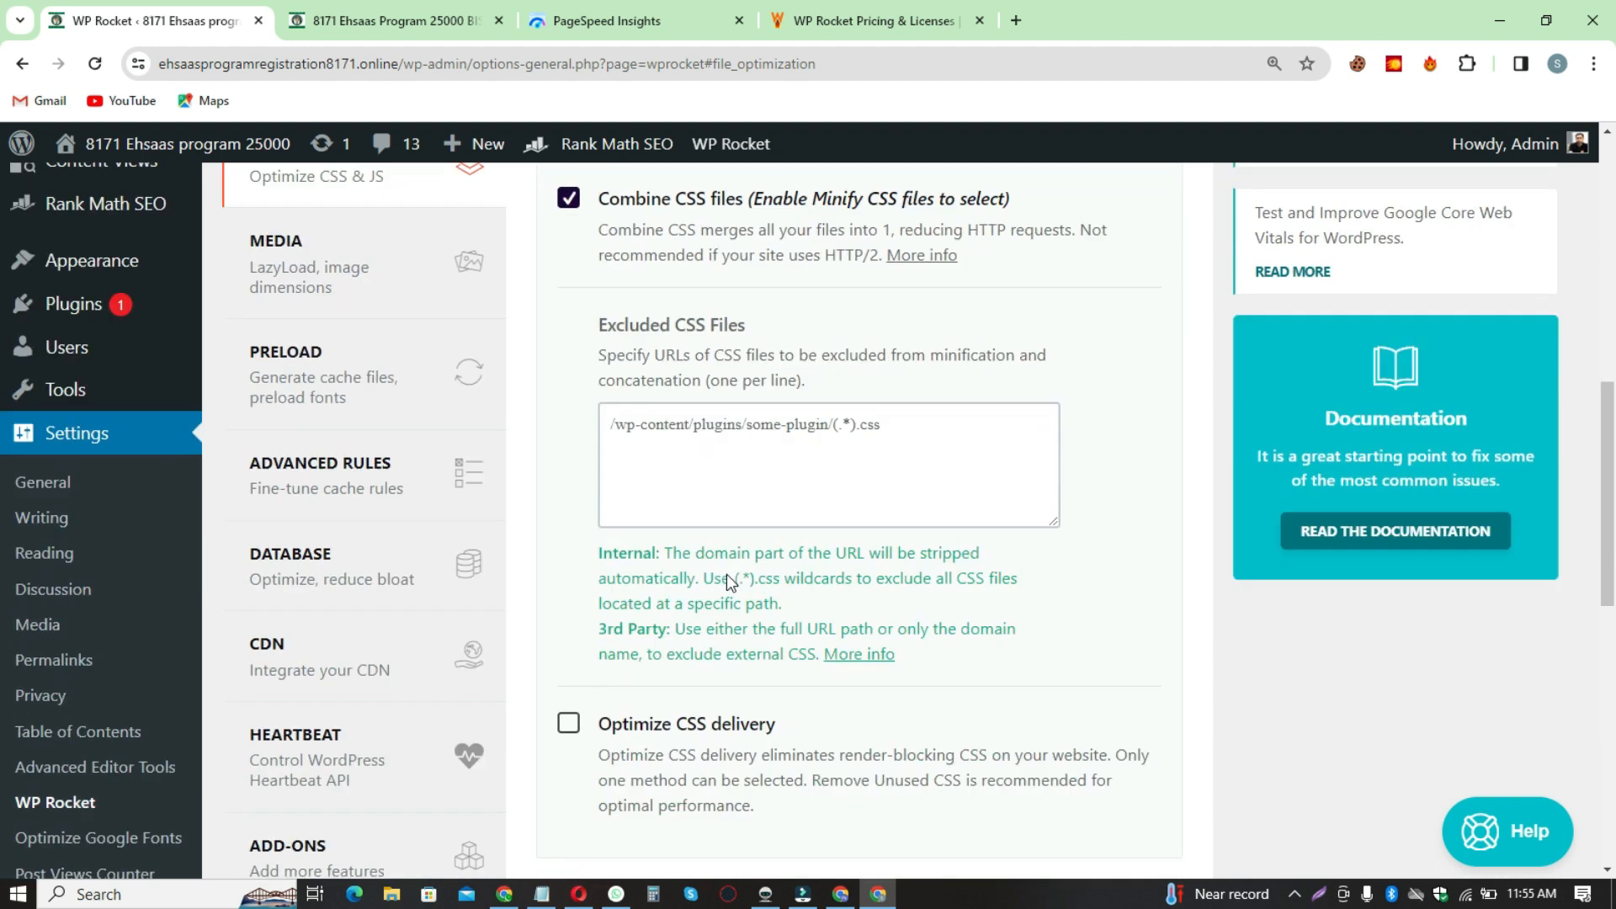
{"action": "scroll", "coordinate": [575, 423], "scroll_direction": "down", "scroll_amount": 1}
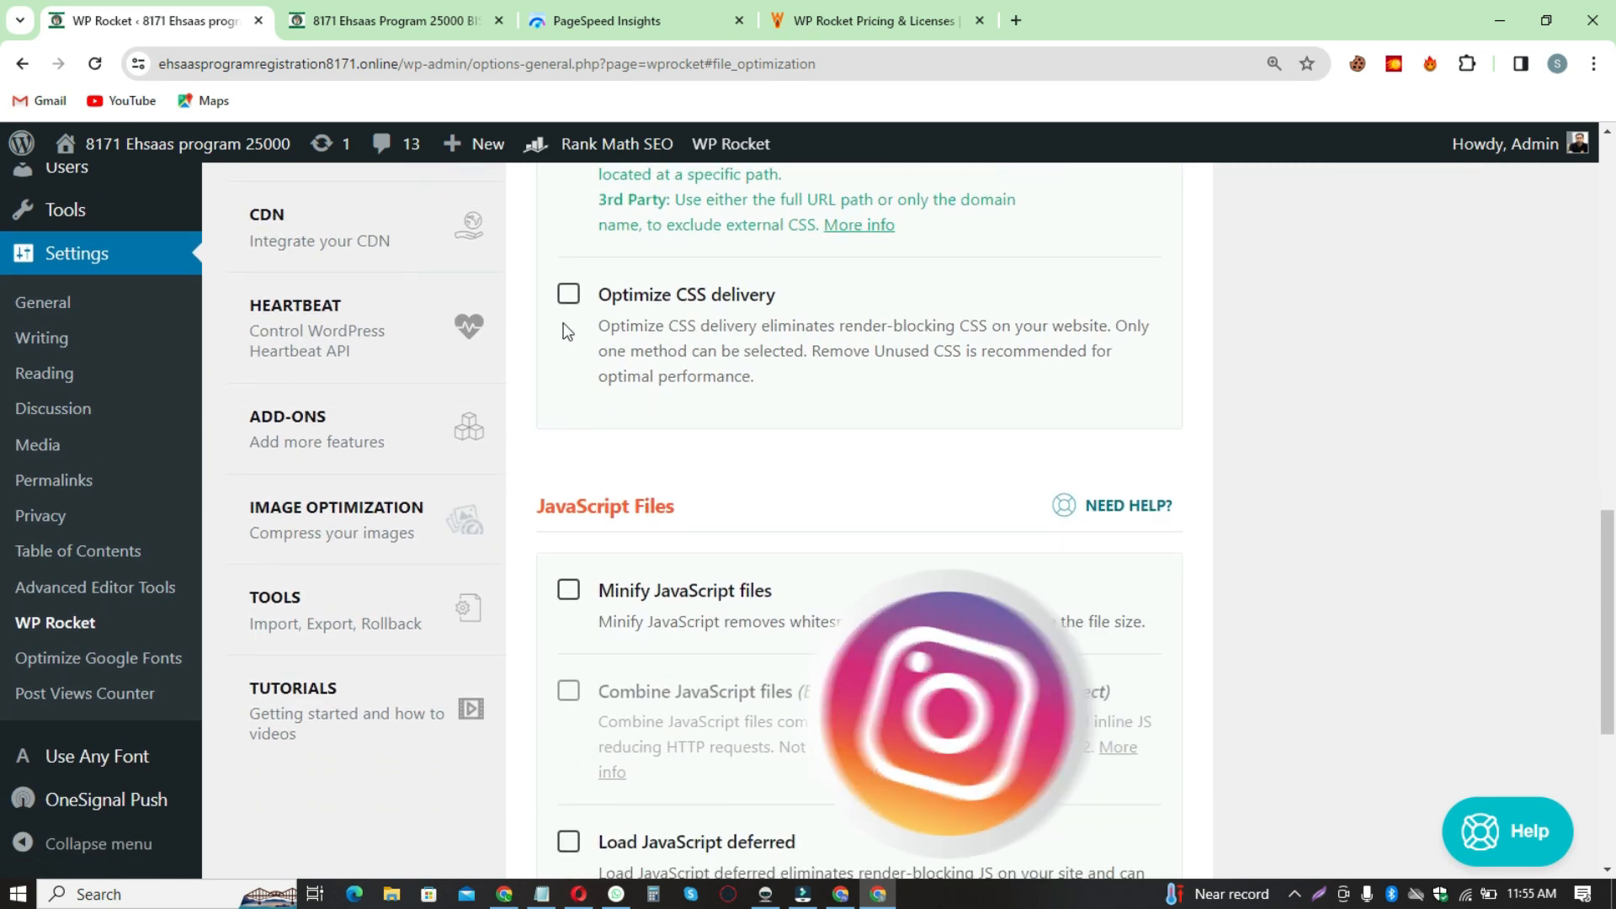
{"action": "left_click", "coordinate": [570, 294]}
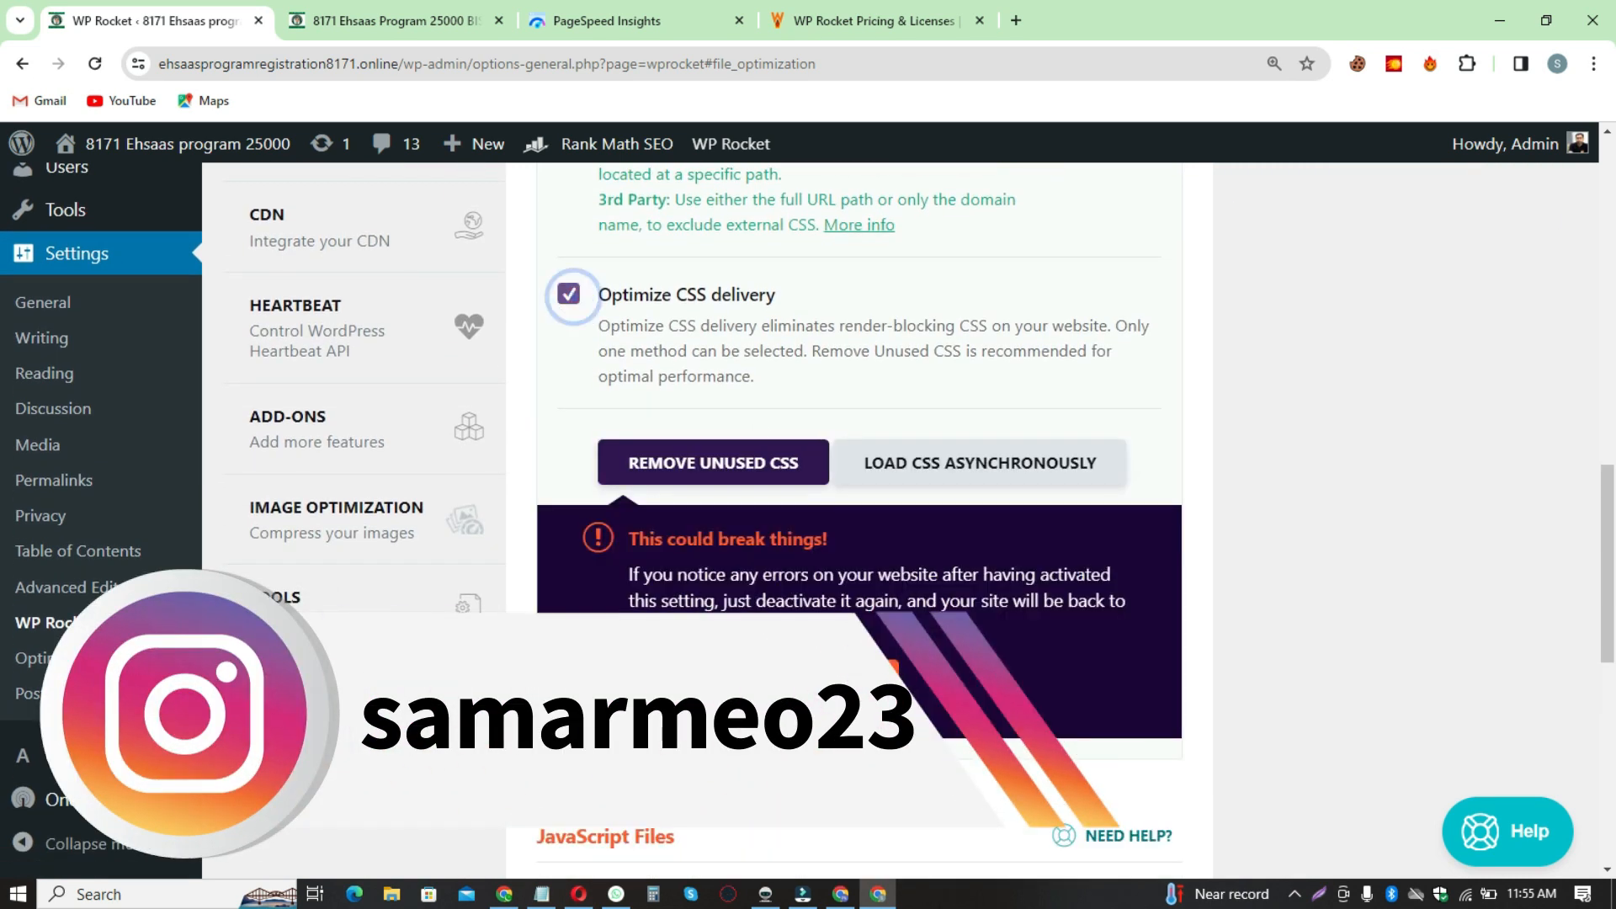
{"action": "left_click", "coordinate": [724, 678]}
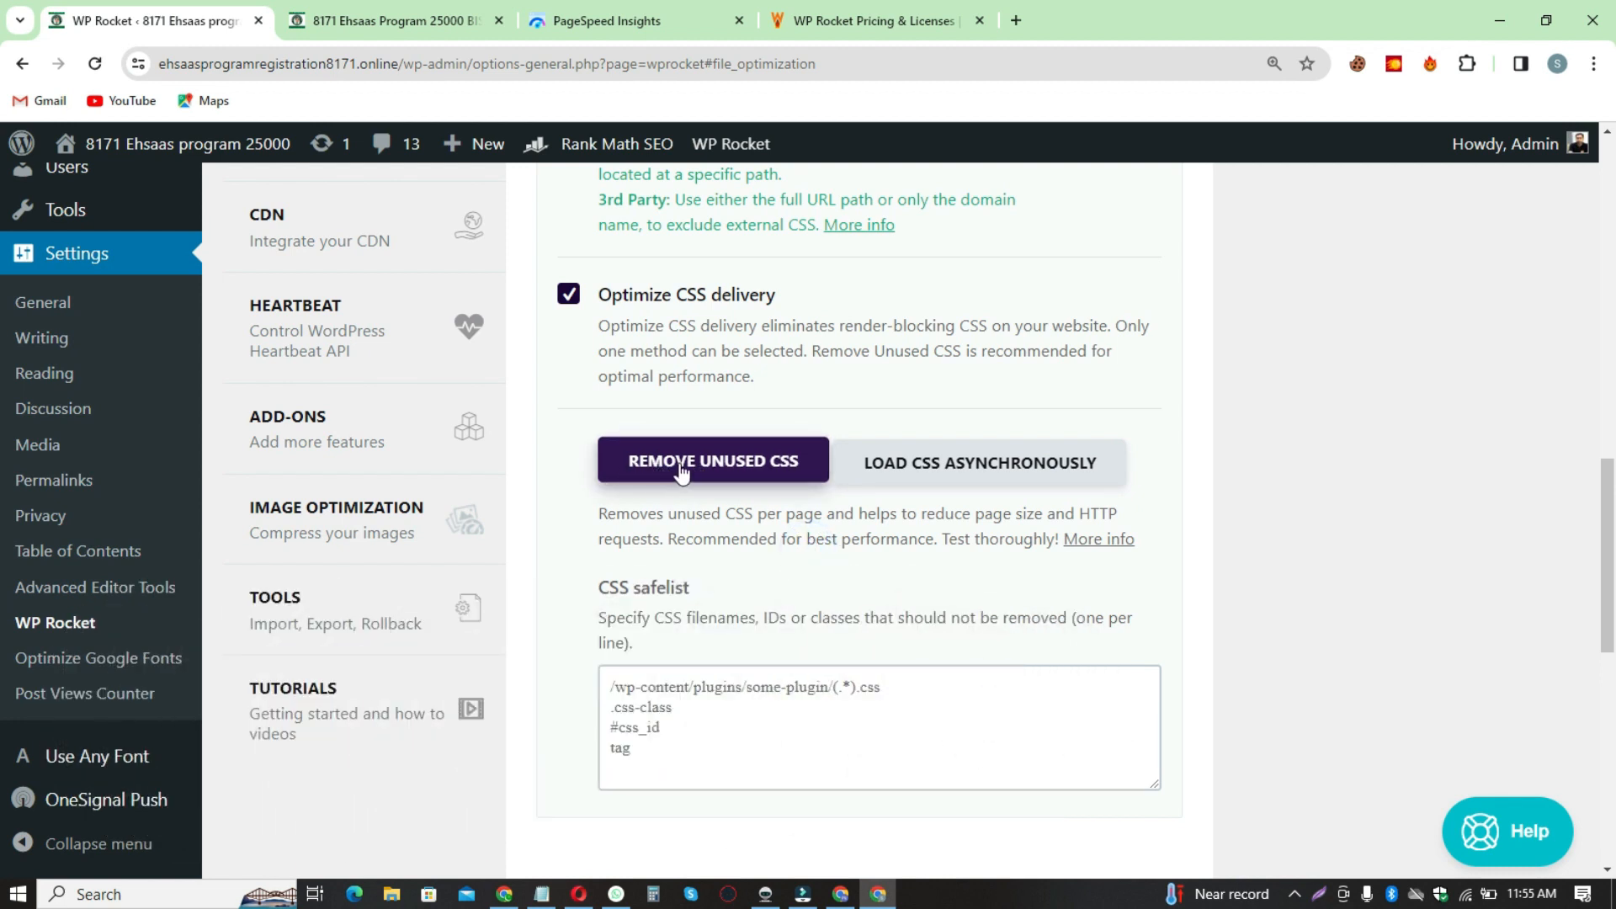
{"action": "scroll", "coordinate": [921, 488], "scroll_direction": "up", "scroll_amount": 14}
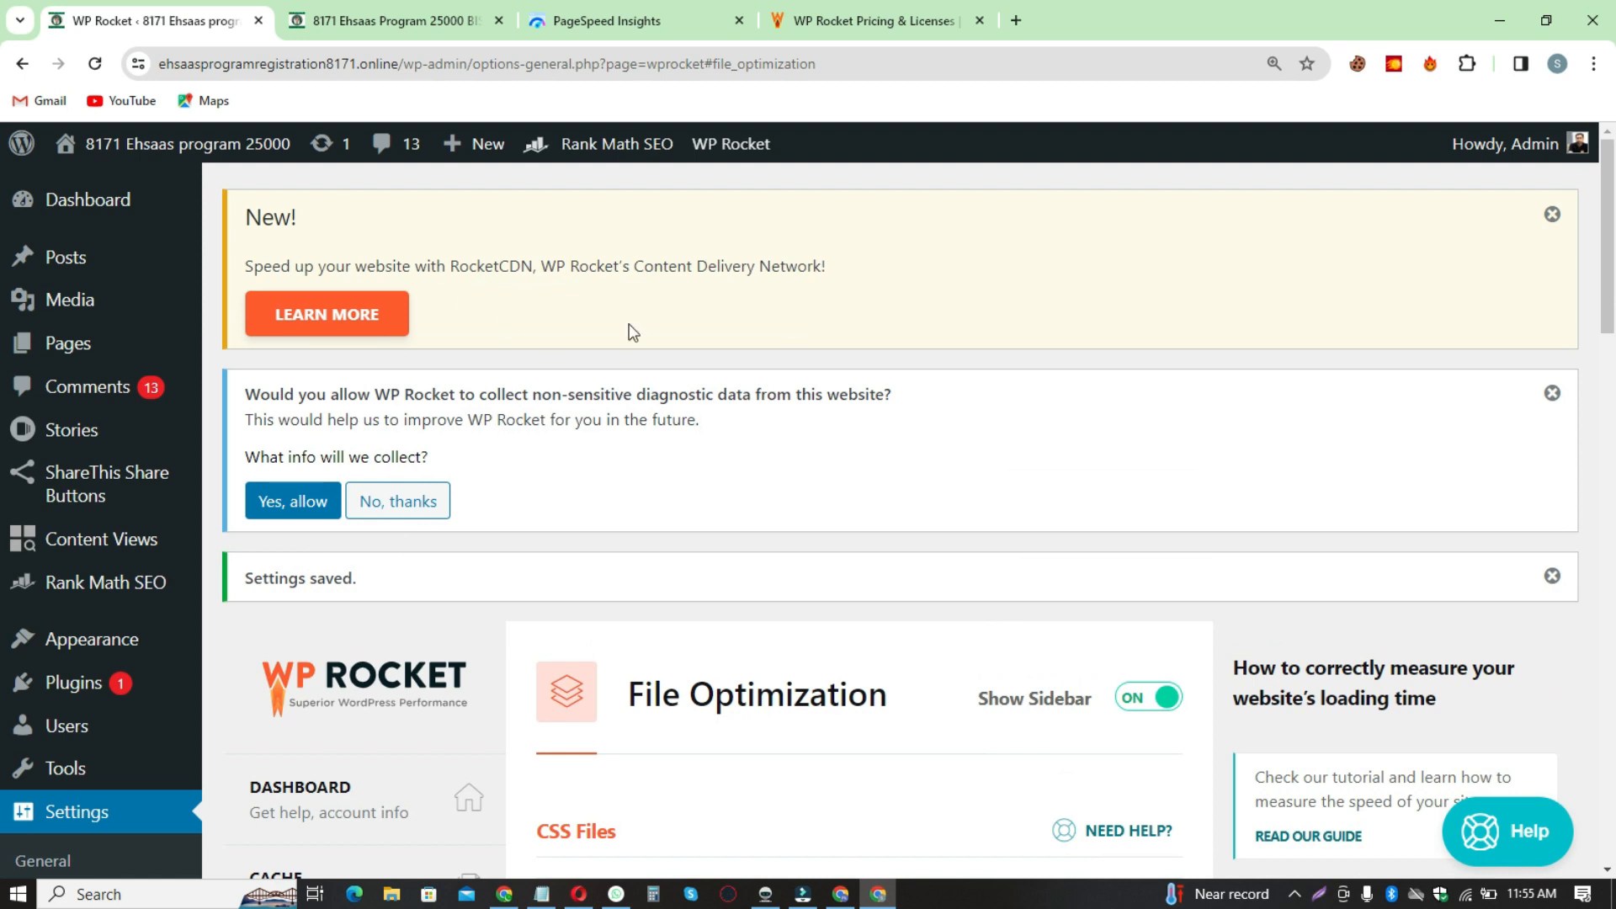
Step: Activate Minify JavaScript files and enable Load JavaScript deferred in the JavaScript Files section
{"action": "scroll", "coordinate": [633, 332], "scroll_direction": "down", "scroll_amount": 14}
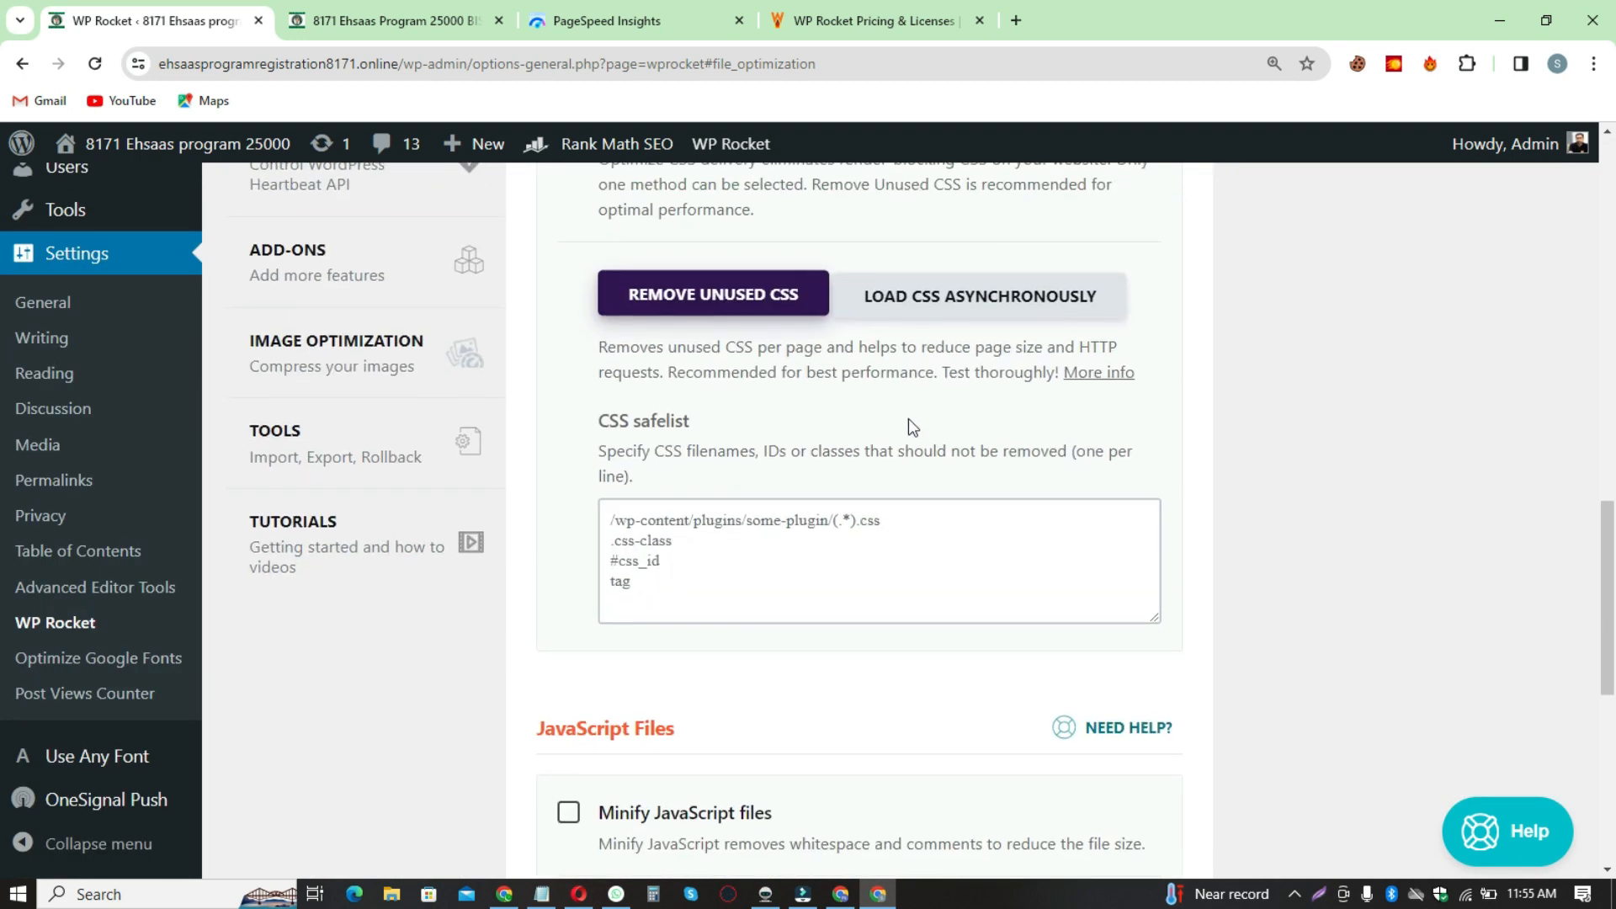
{"action": "scroll", "coordinate": [907, 417], "scroll_direction": "down", "scroll_amount": 5}
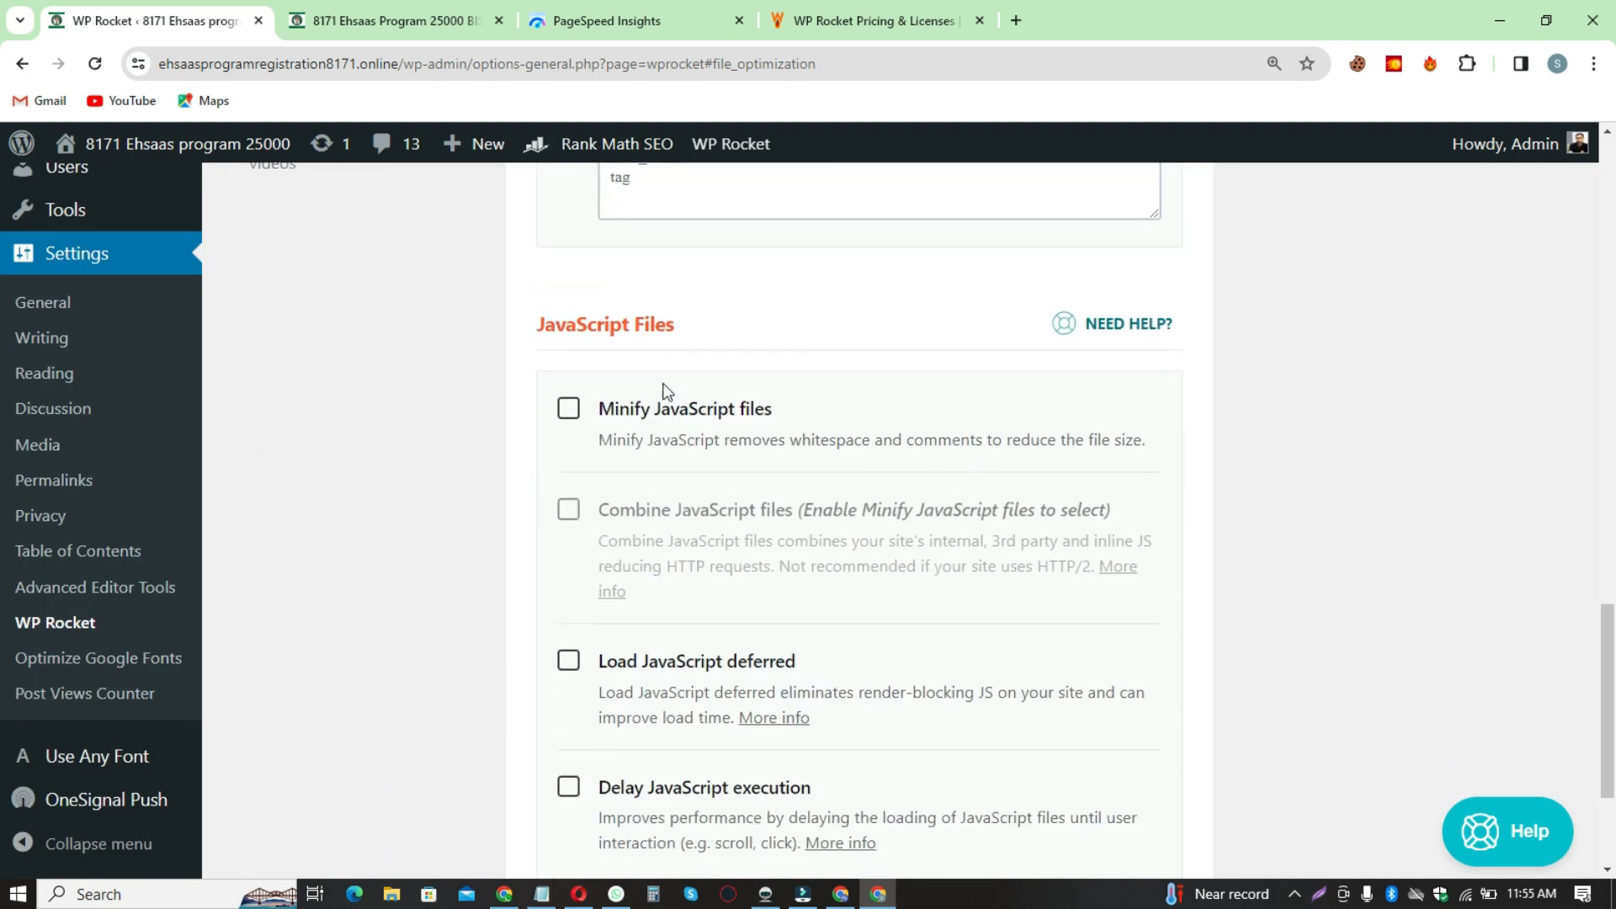
{"action": "left_click", "coordinate": [566, 408]}
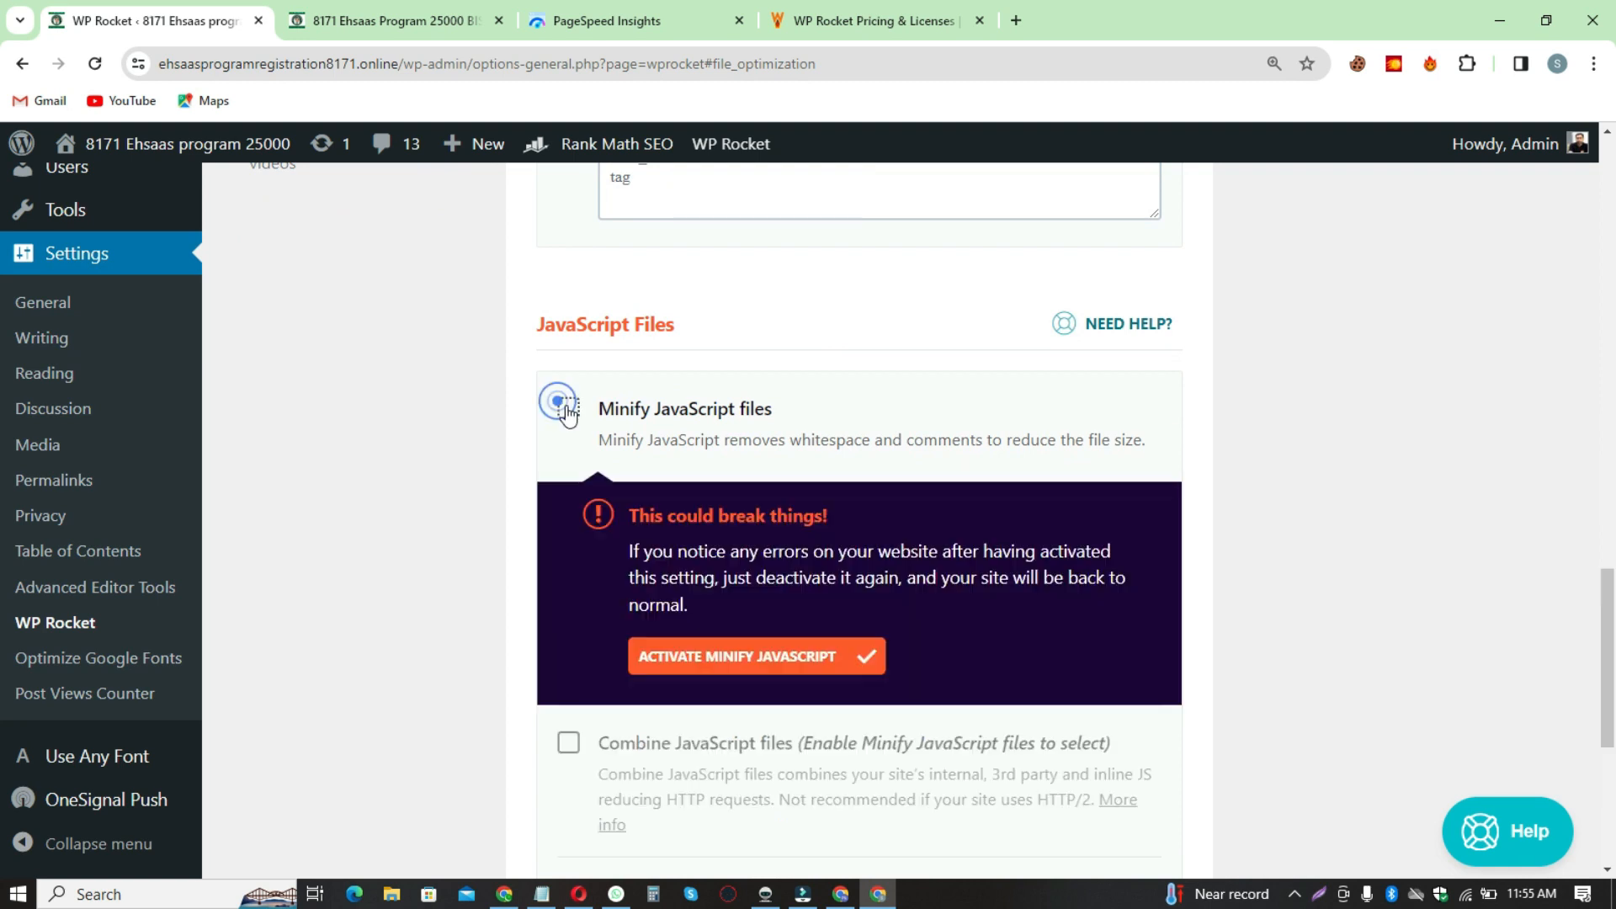
{"action": "left_click", "coordinate": [754, 665]}
{"action": "scroll", "coordinate": [754, 669], "scroll_direction": "down", "scroll_amount": 6}
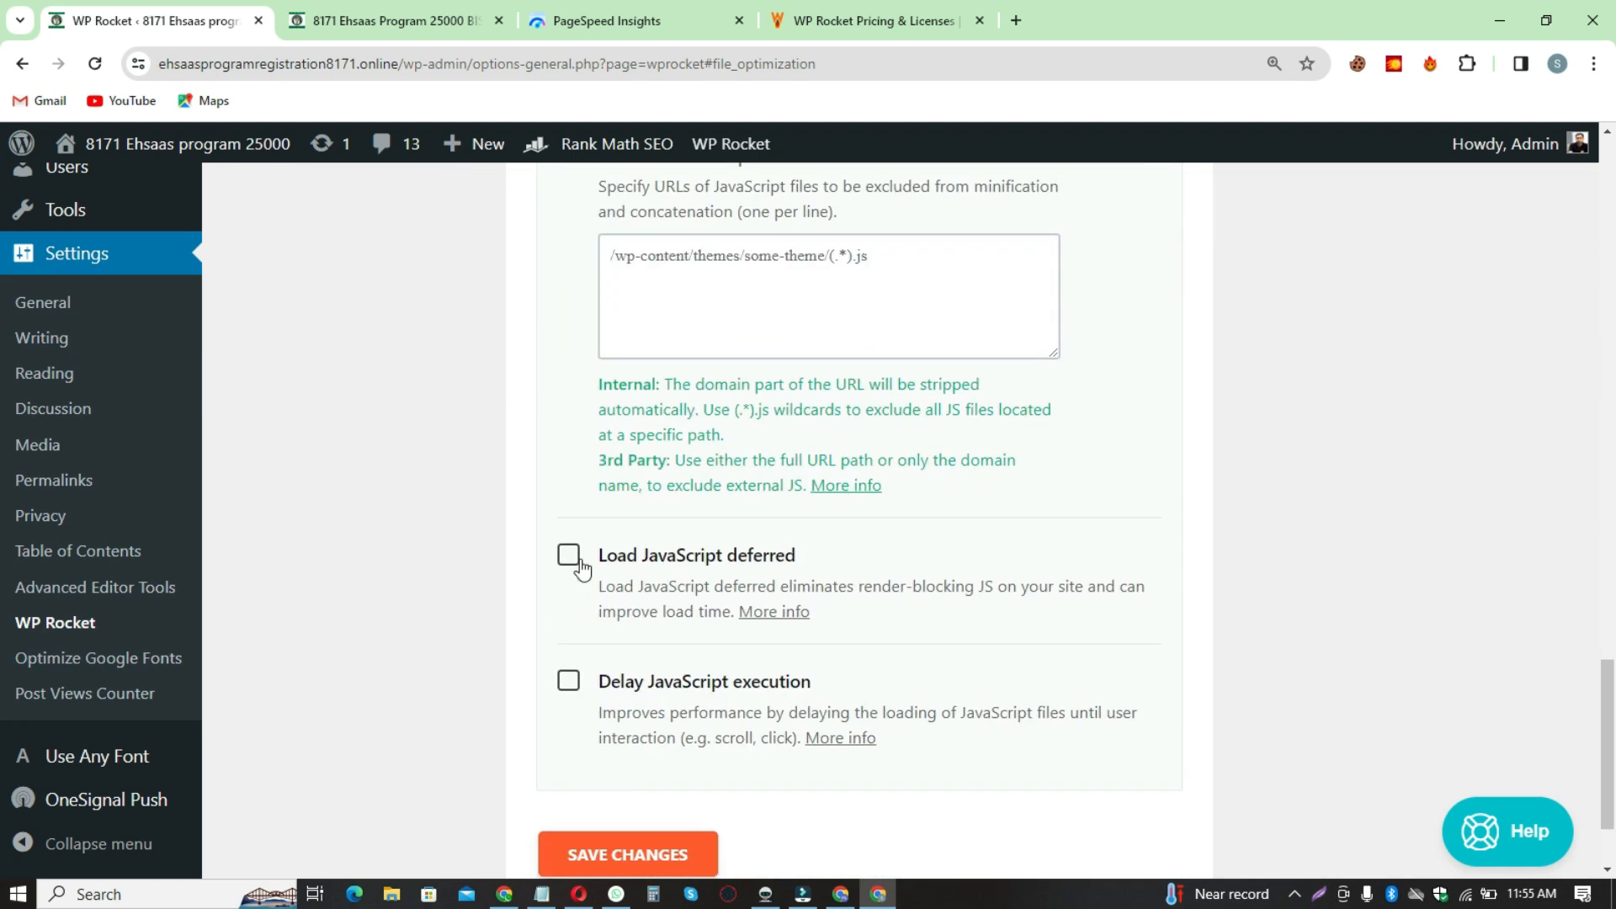
{"action": "left_click", "coordinate": [569, 556]}
{"action": "scroll", "coordinate": [577, 552], "scroll_direction": "down", "scroll_amount": 5}
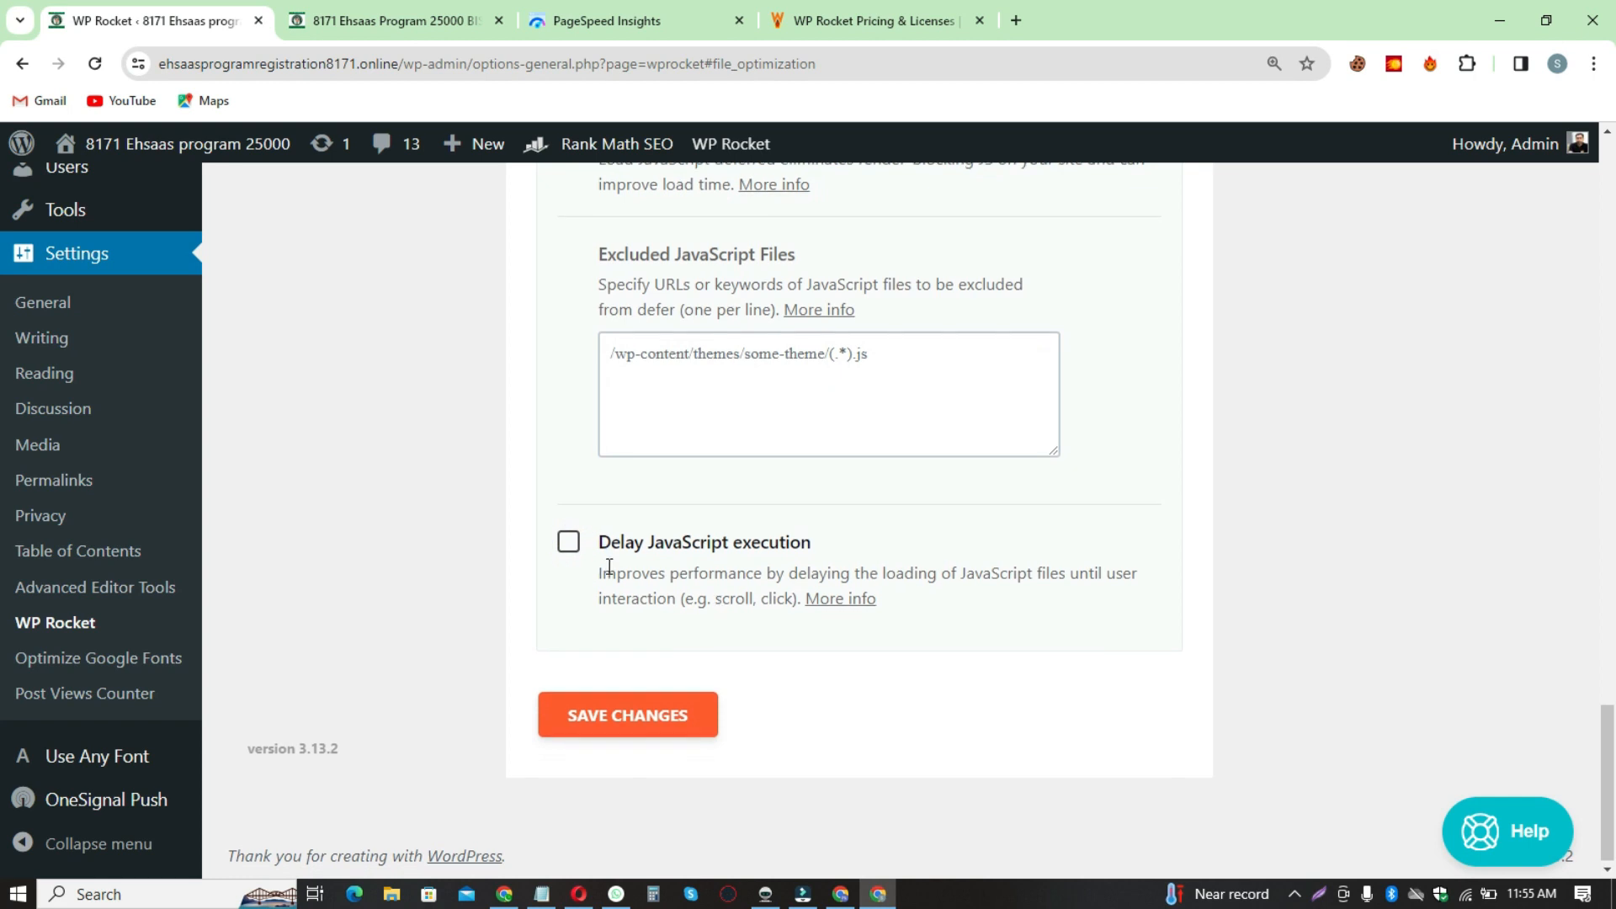
Step: Enable Delay JavaScript execution without choosing exclusions, save the File Optimization settings, and check the Remove Unused CSS processing notice
{"action": "scroll", "coordinate": [568, 543], "scroll_direction": "up", "scroll_amount": 3}
{"action": "scroll", "coordinate": [786, 368], "scroll_direction": "down", "scroll_amount": 2}
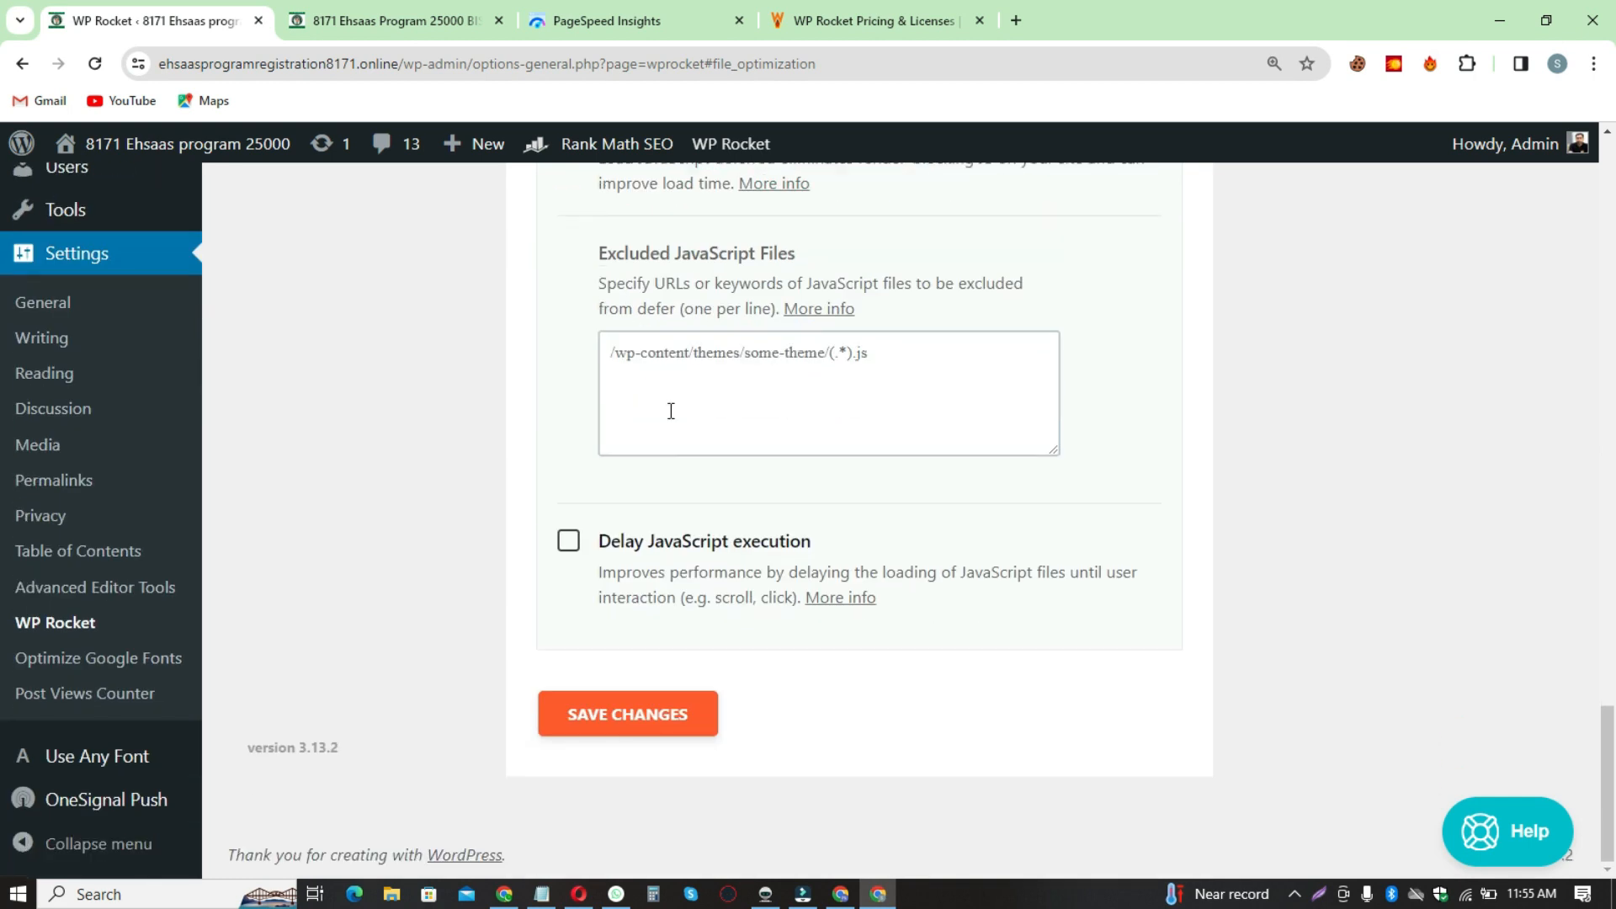
{"action": "left_click", "coordinate": [570, 542]}
{"action": "scroll", "coordinate": [623, 552], "scroll_direction": "up", "scroll_amount": 5}
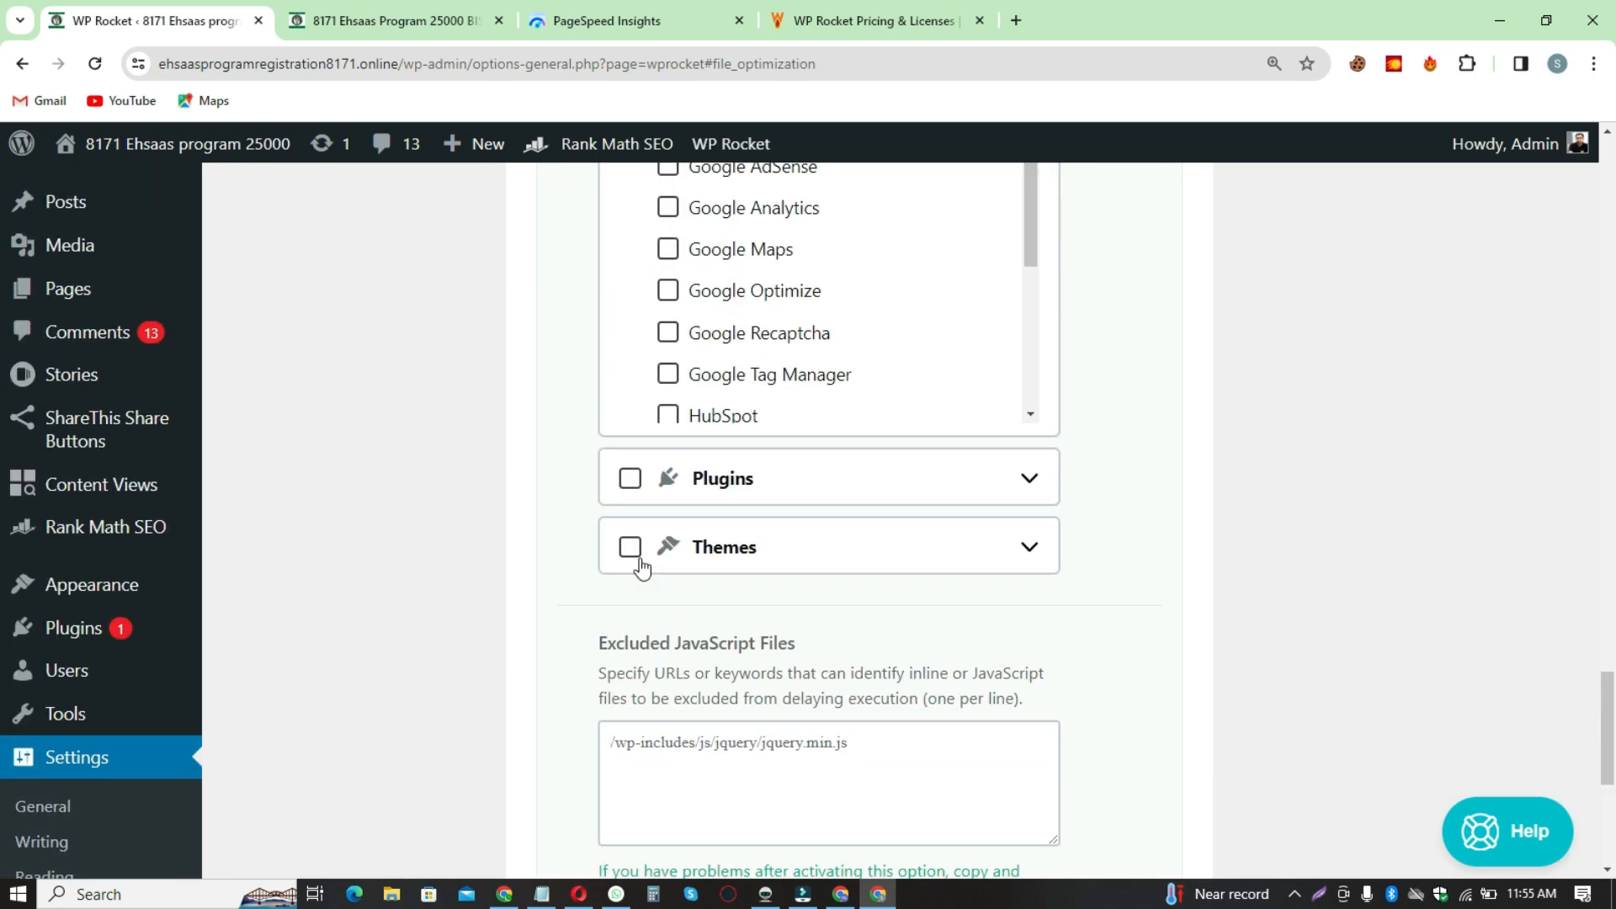
{"action": "scroll", "coordinate": [574, 588], "scroll_direction": "down", "scroll_amount": 5}
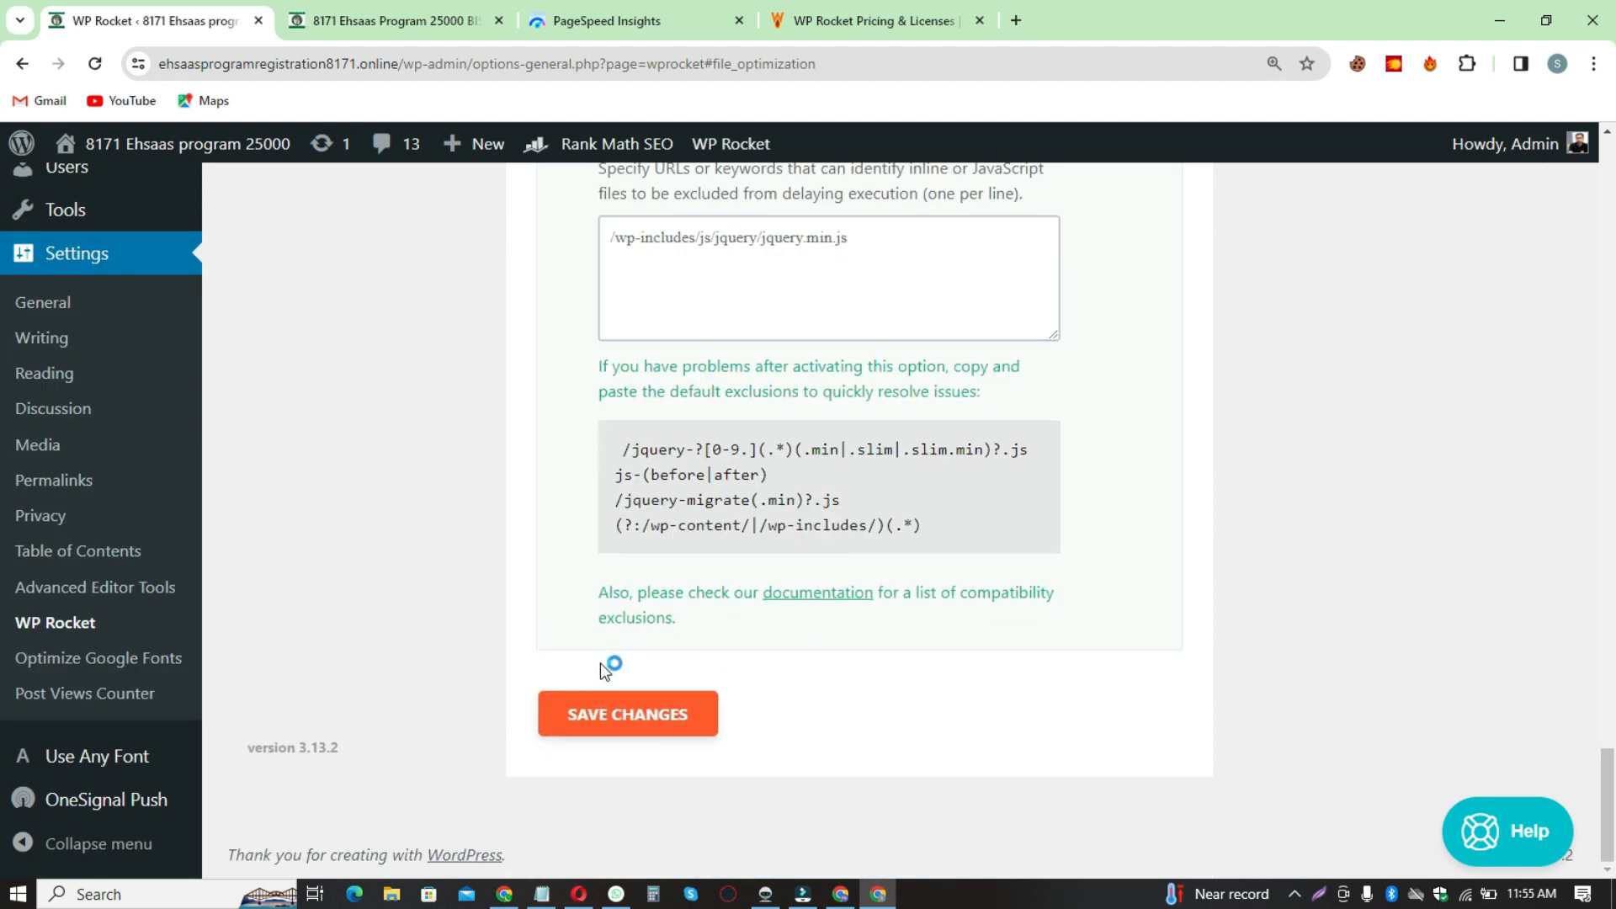
{"action": "left_click", "coordinate": [620, 714]}
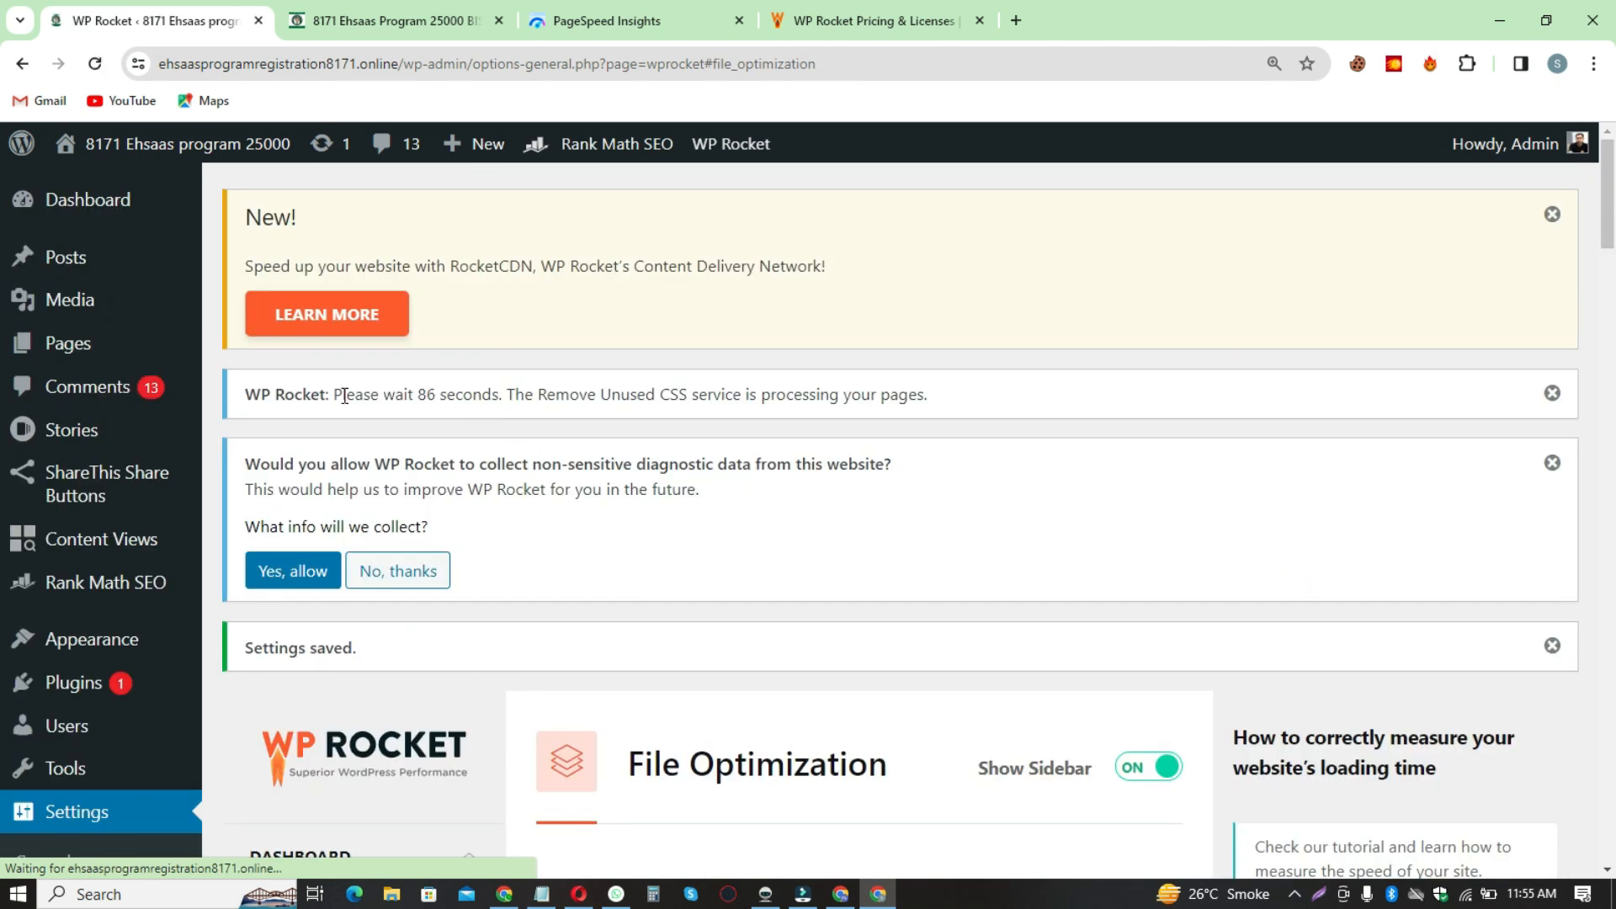
{"action": "left_click_drag", "start_coordinate": [411, 394], "coordinate": [469, 398]}
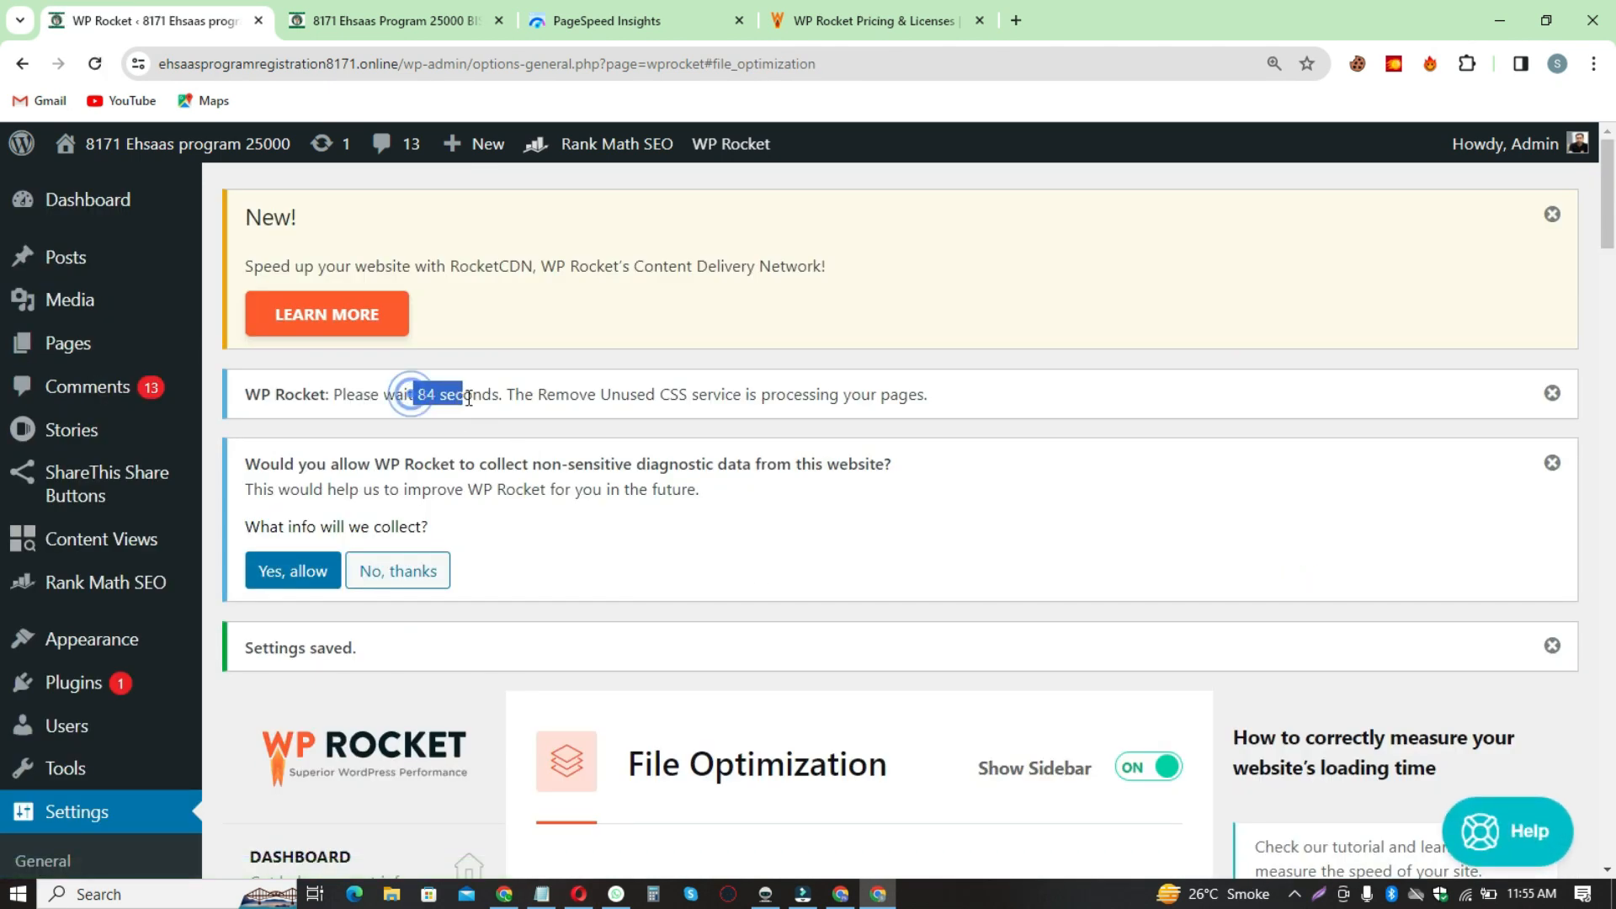
{"action": "left_click", "coordinate": [586, 403]}
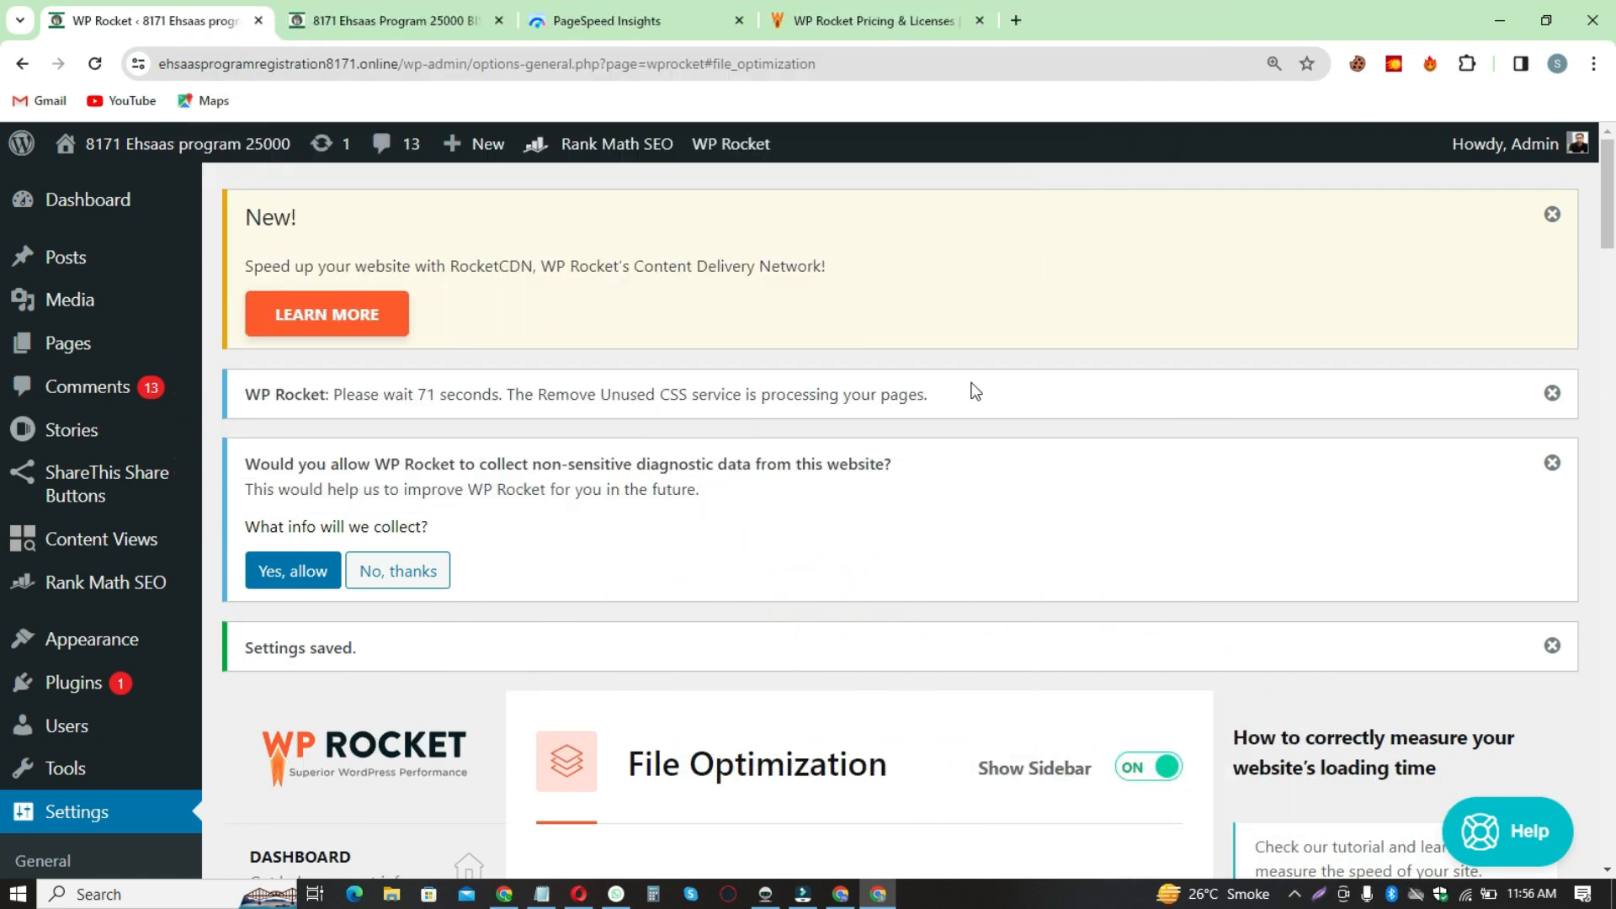
Step: In the Media settings, enable LazyLoad for images and for iframes and videos
{"action": "scroll", "coordinate": [967, 382], "scroll_direction": "down", "scroll_amount": 15}
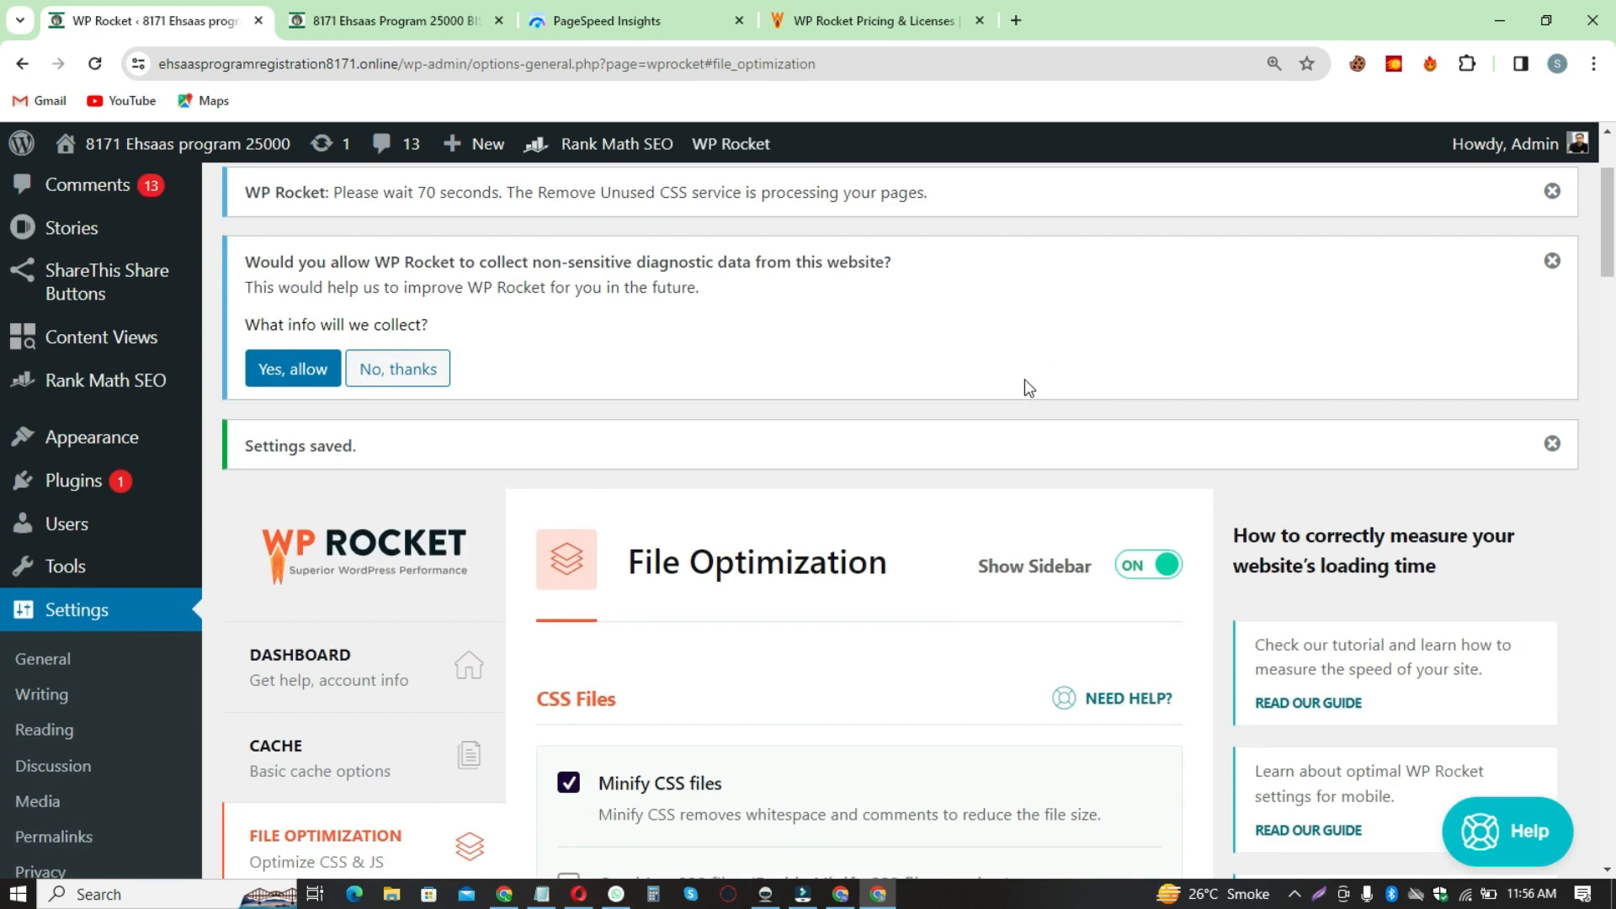
{"action": "scroll", "coordinate": [1375, 656], "scroll_direction": "up", "scroll_amount": 15}
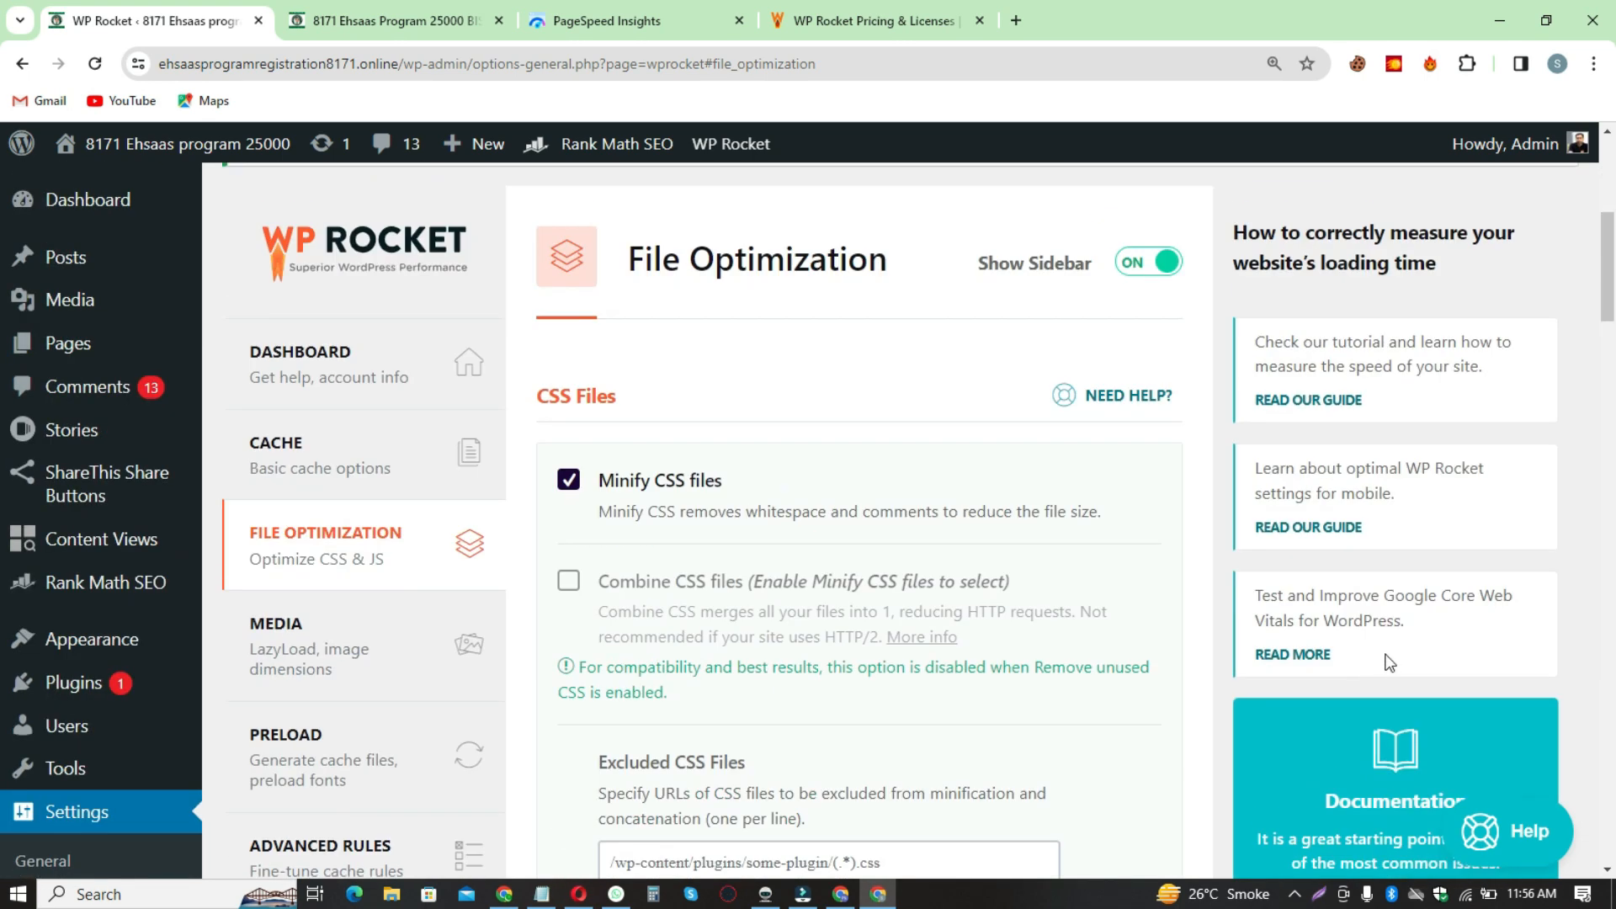
{"action": "scroll", "coordinate": [1421, 639], "scroll_direction": "down", "scroll_amount": 2}
{"action": "left_click", "coordinate": [354, 468]}
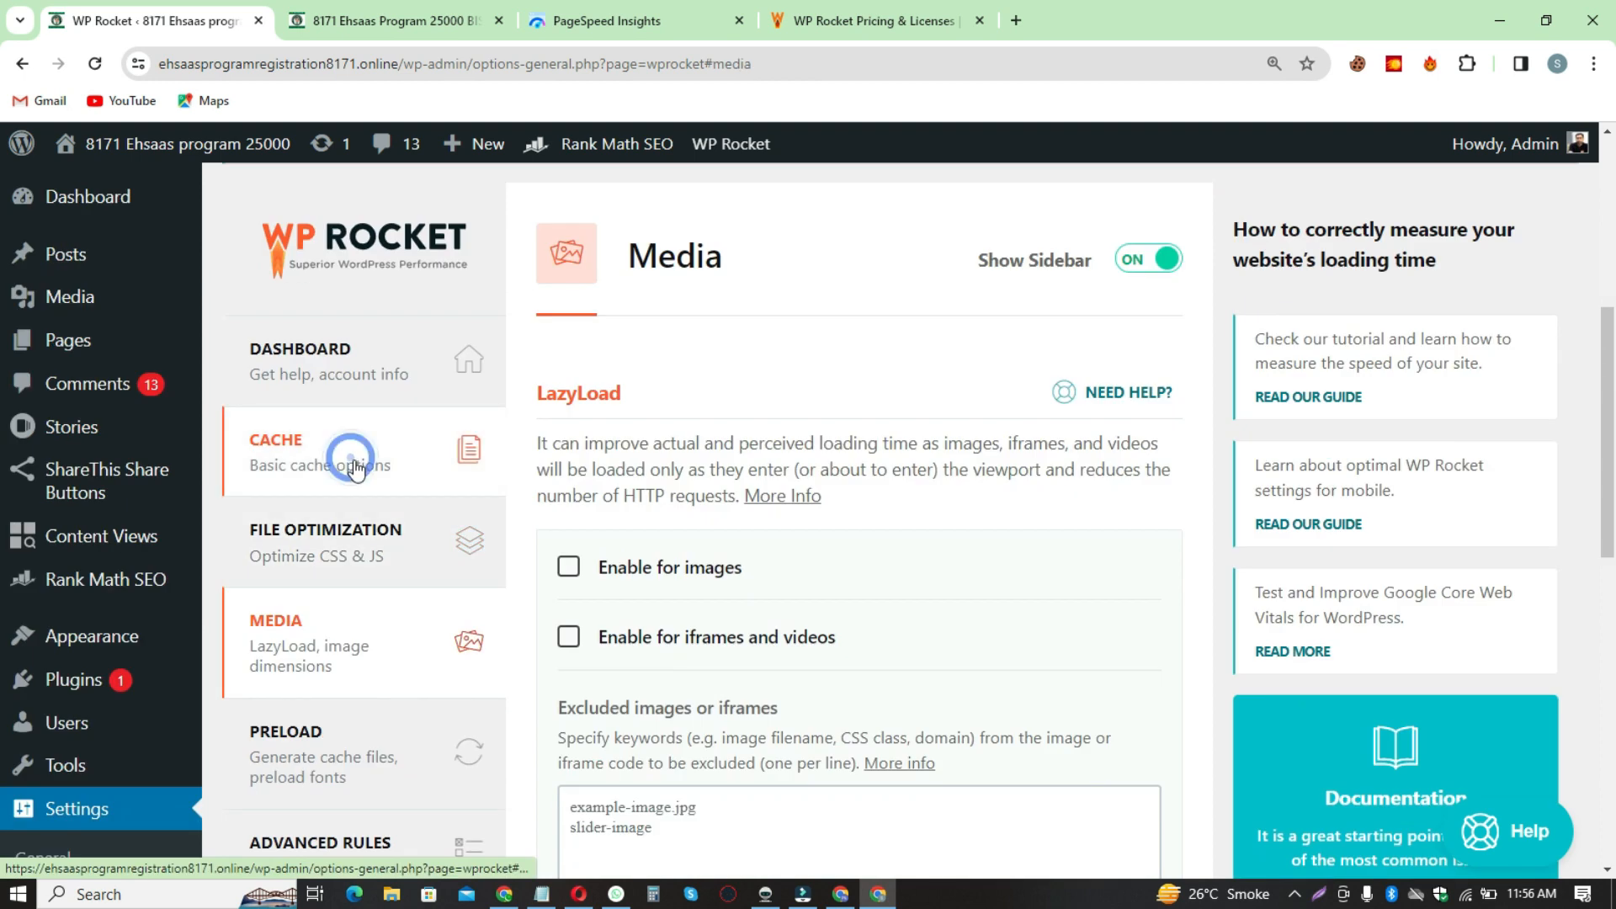
{"action": "scroll", "coordinate": [595, 403], "scroll_direction": "down", "scroll_amount": 2}
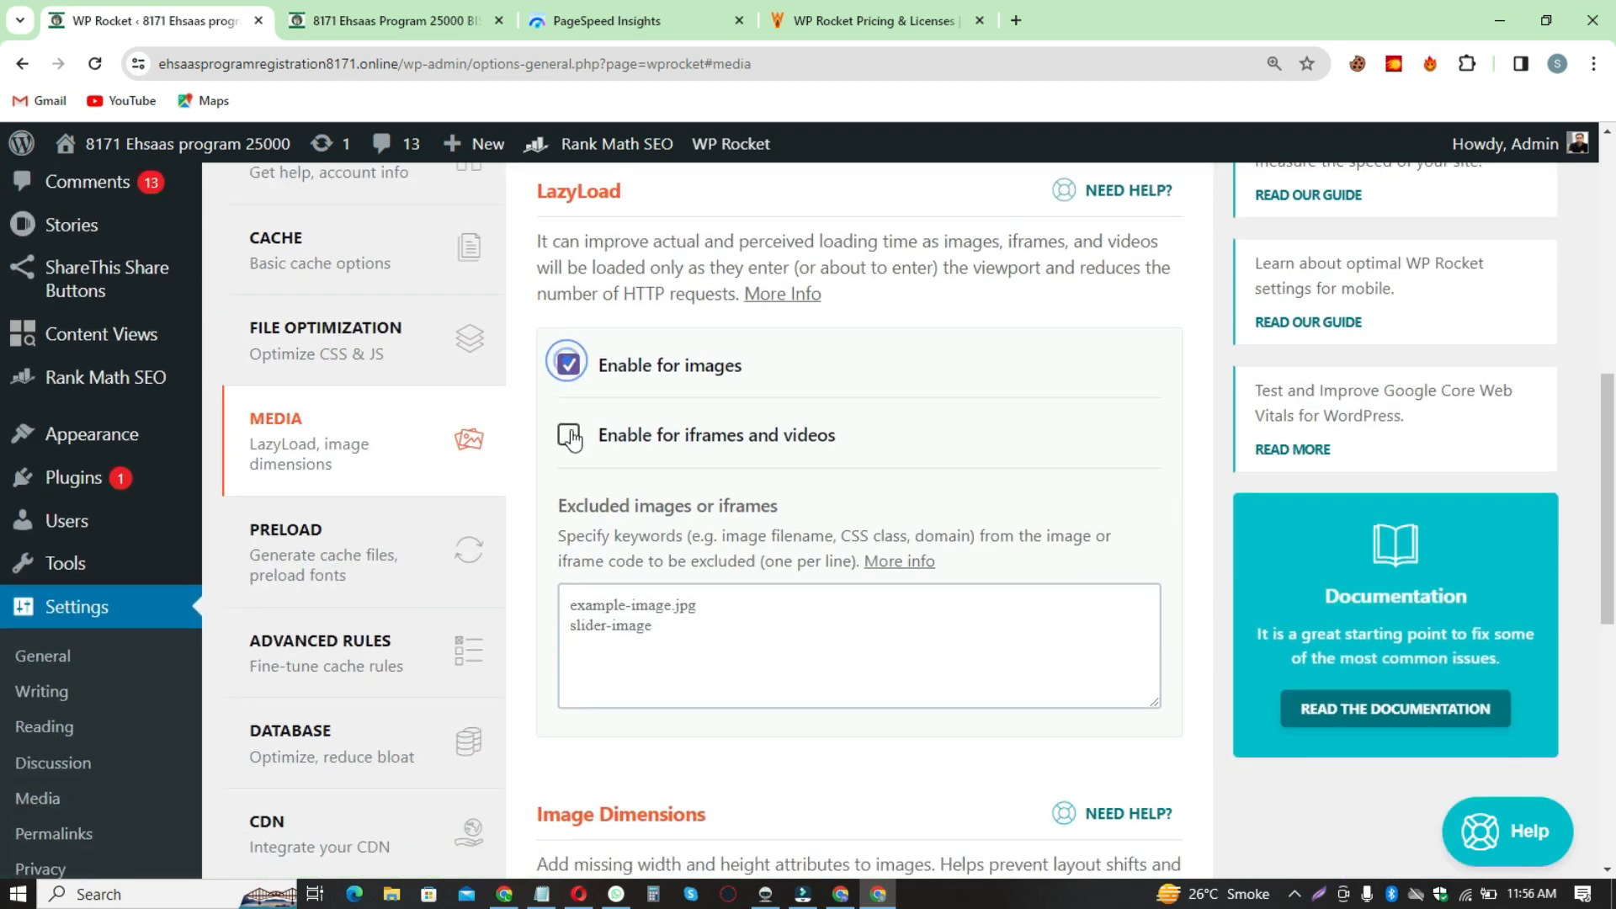
{"action": "left_click", "coordinate": [569, 436]}
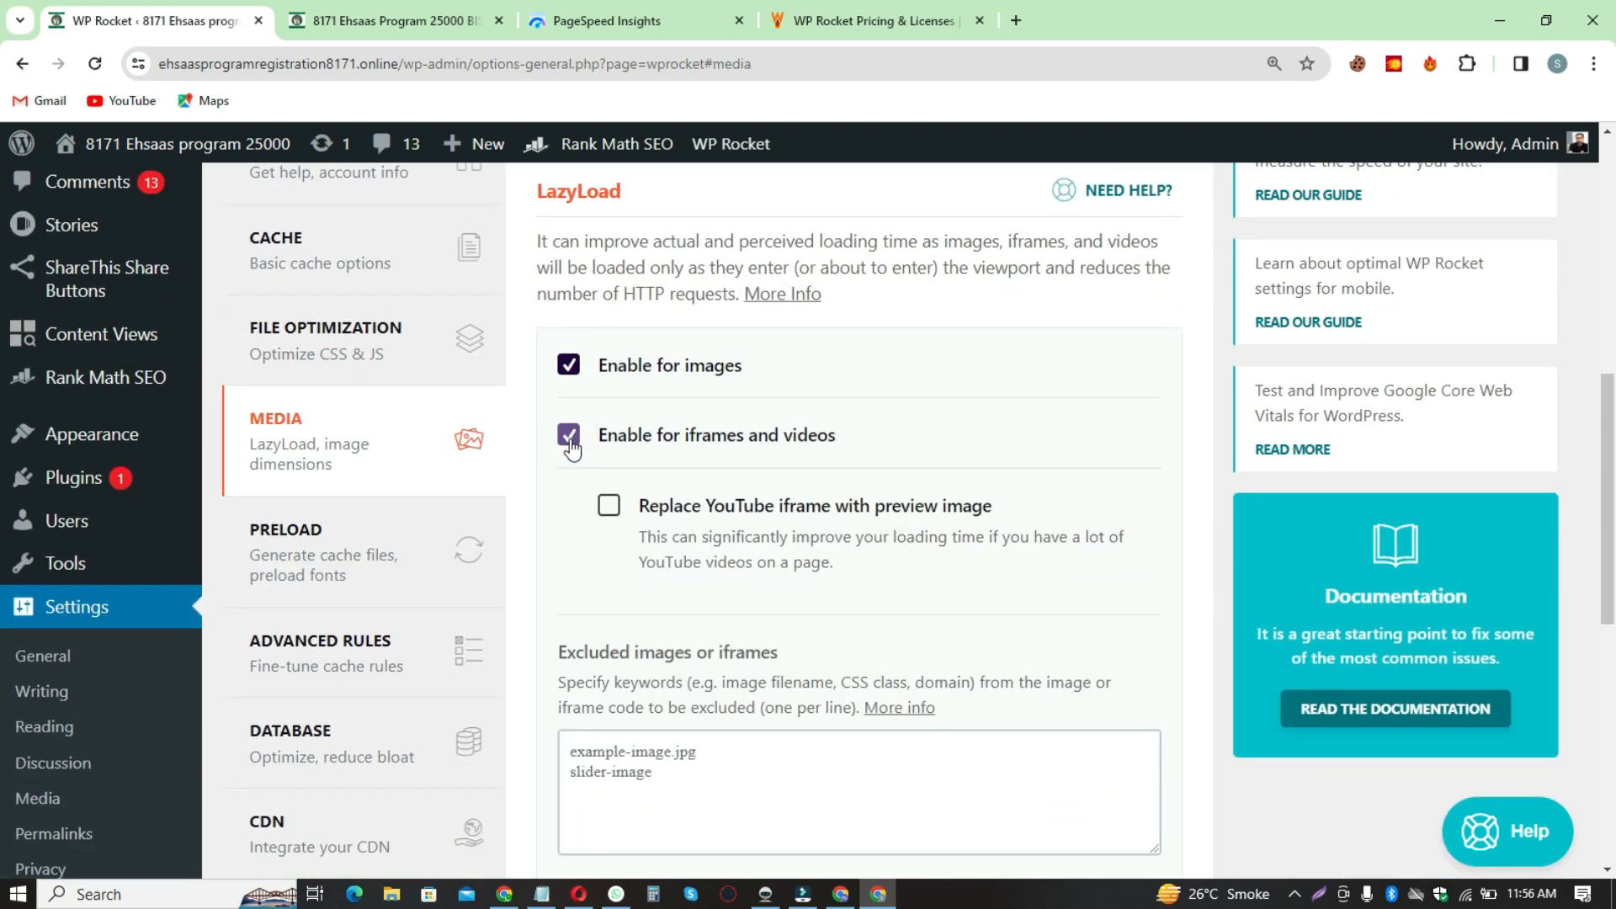
Step: Enable Replace YouTube iframe with preview image and save the Media settings
{"action": "left_click", "coordinate": [600, 516]}
{"action": "double_click", "coordinate": [579, 191]}
{"action": "scroll", "coordinate": [743, 307], "scroll_direction": "down", "scroll_amount": 4}
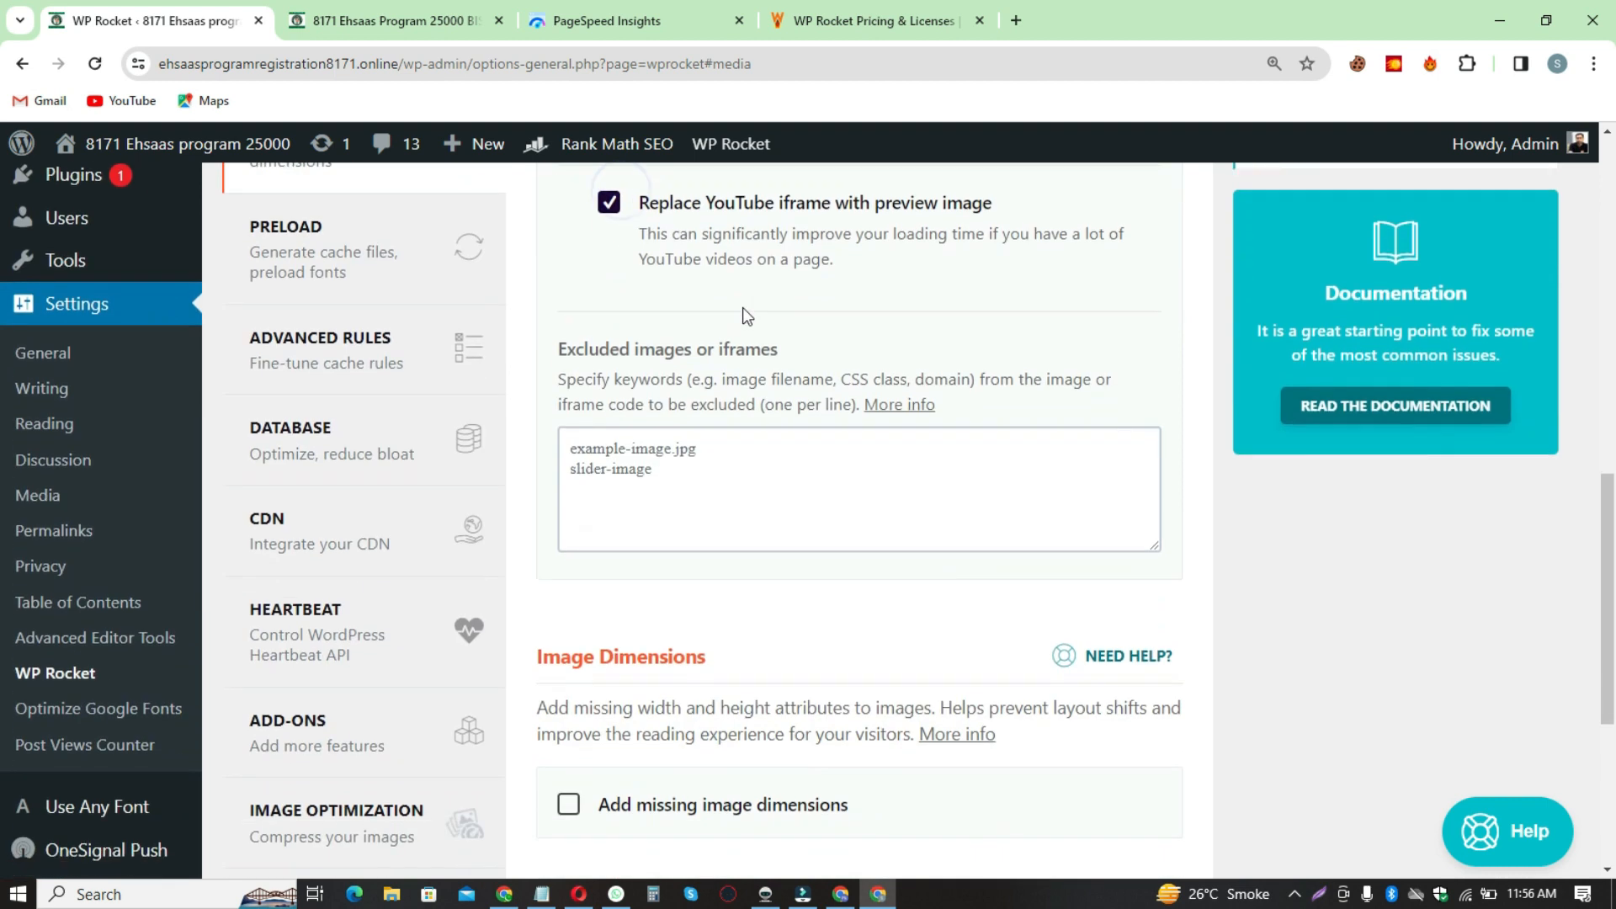
{"action": "scroll", "coordinate": [1014, 424], "scroll_direction": "down", "scroll_amount": 2}
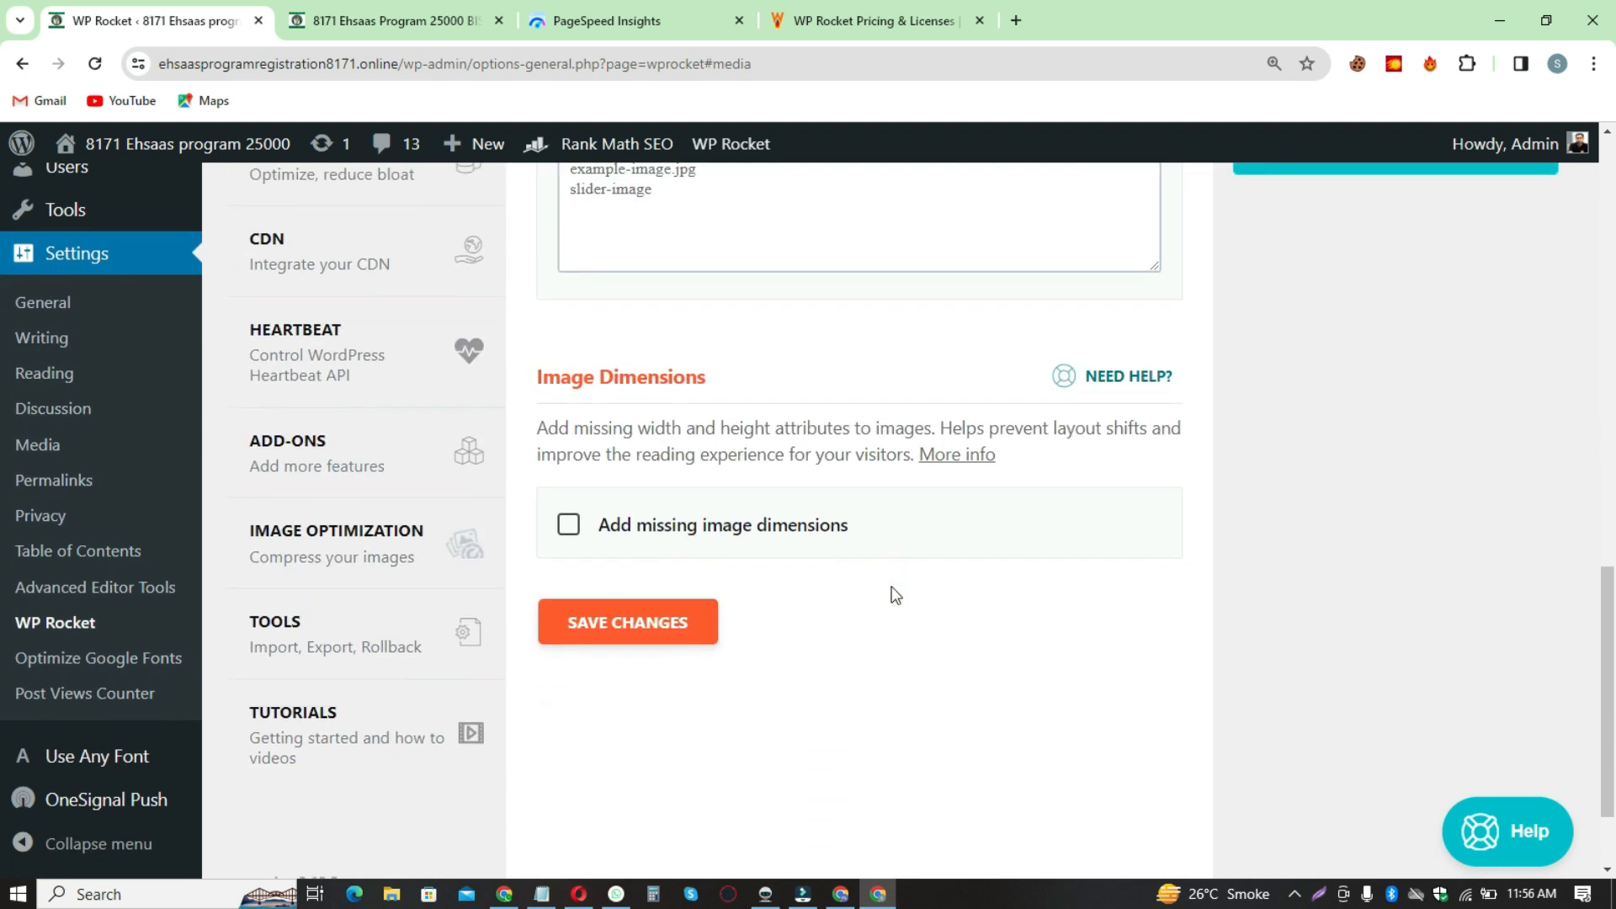
{"action": "scroll", "coordinate": [890, 595], "scroll_direction": "down", "scroll_amount": 1}
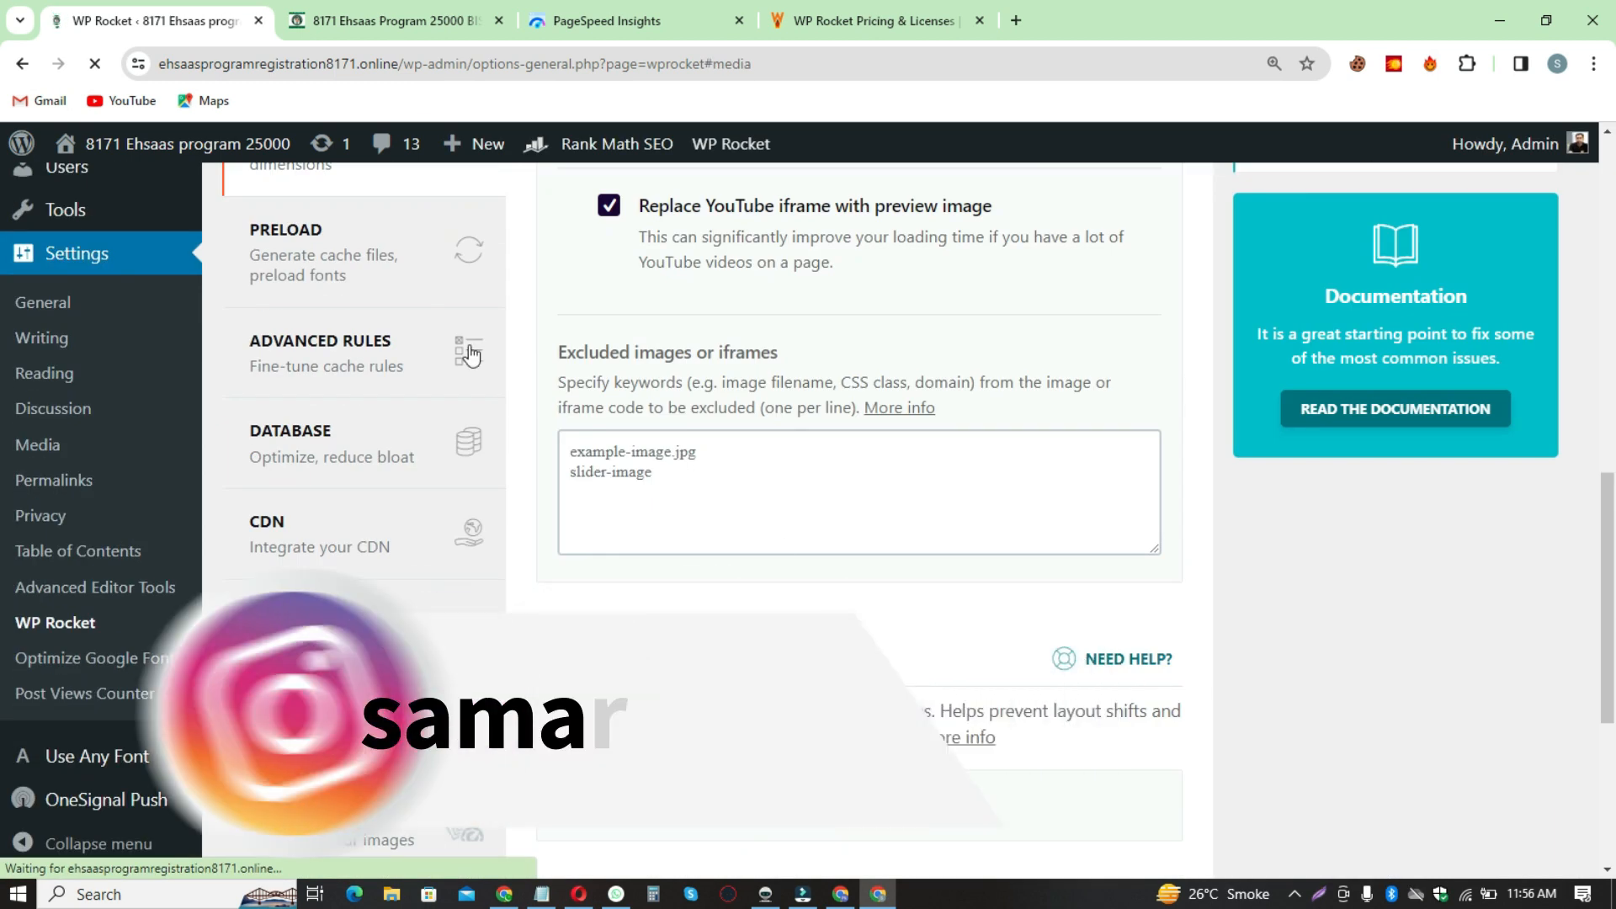
Step: Open the Preload settings, check the preloading, link, DNS prefetch and font options, and save the settings with preloading enabled
{"action": "left_click", "coordinate": [290, 253]}
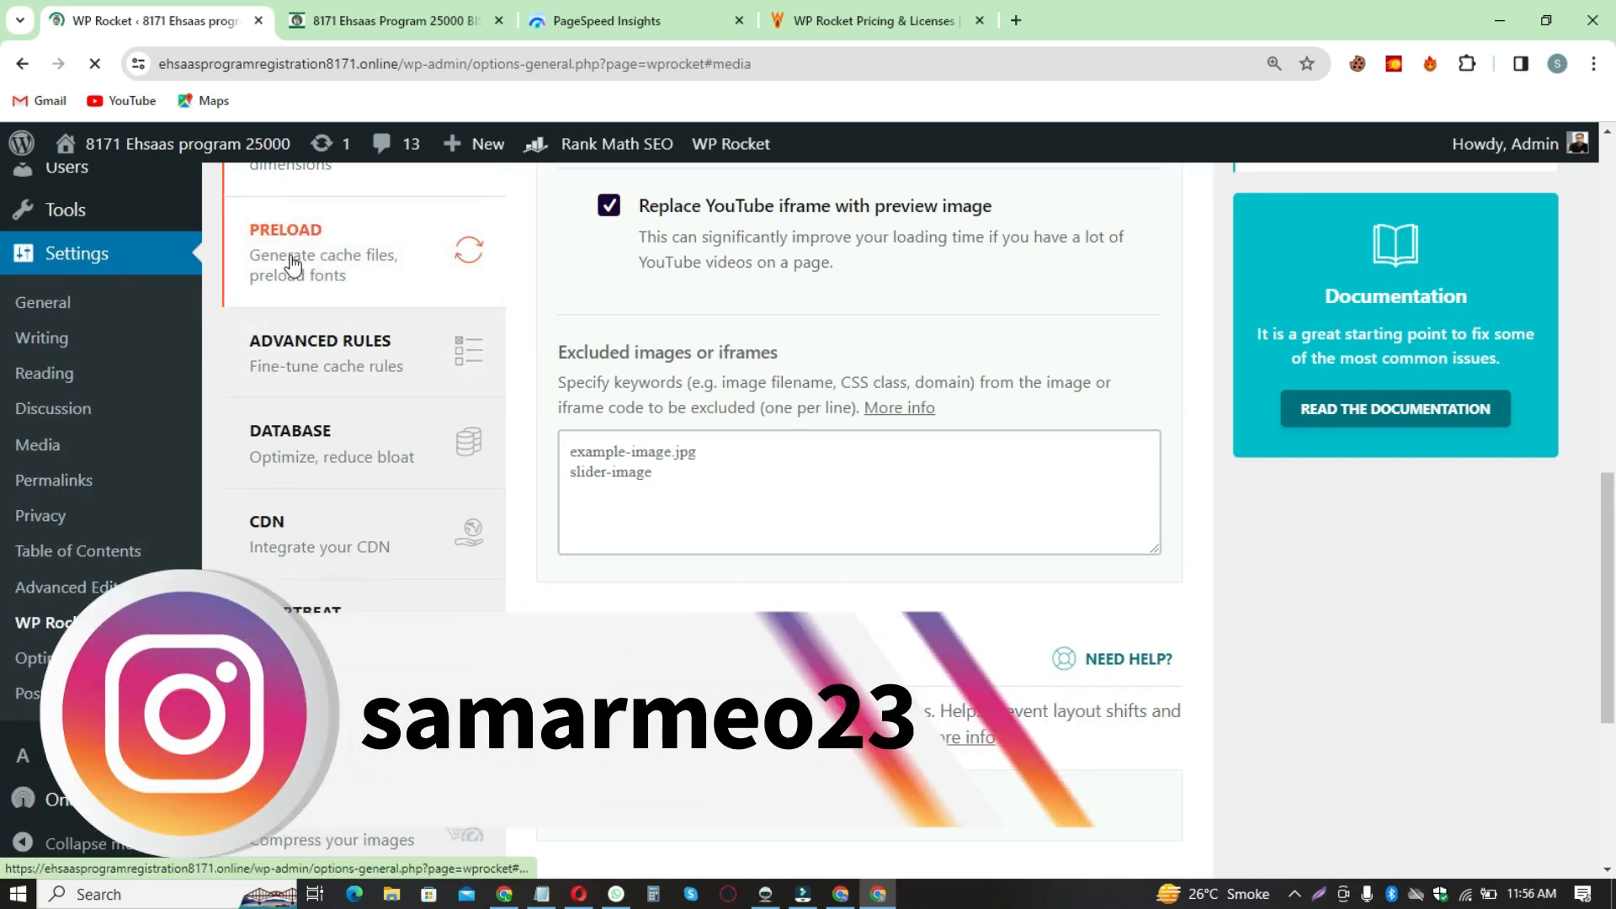
{"action": "scroll", "coordinate": [505, 295], "scroll_direction": "down", "scroll_amount": 4}
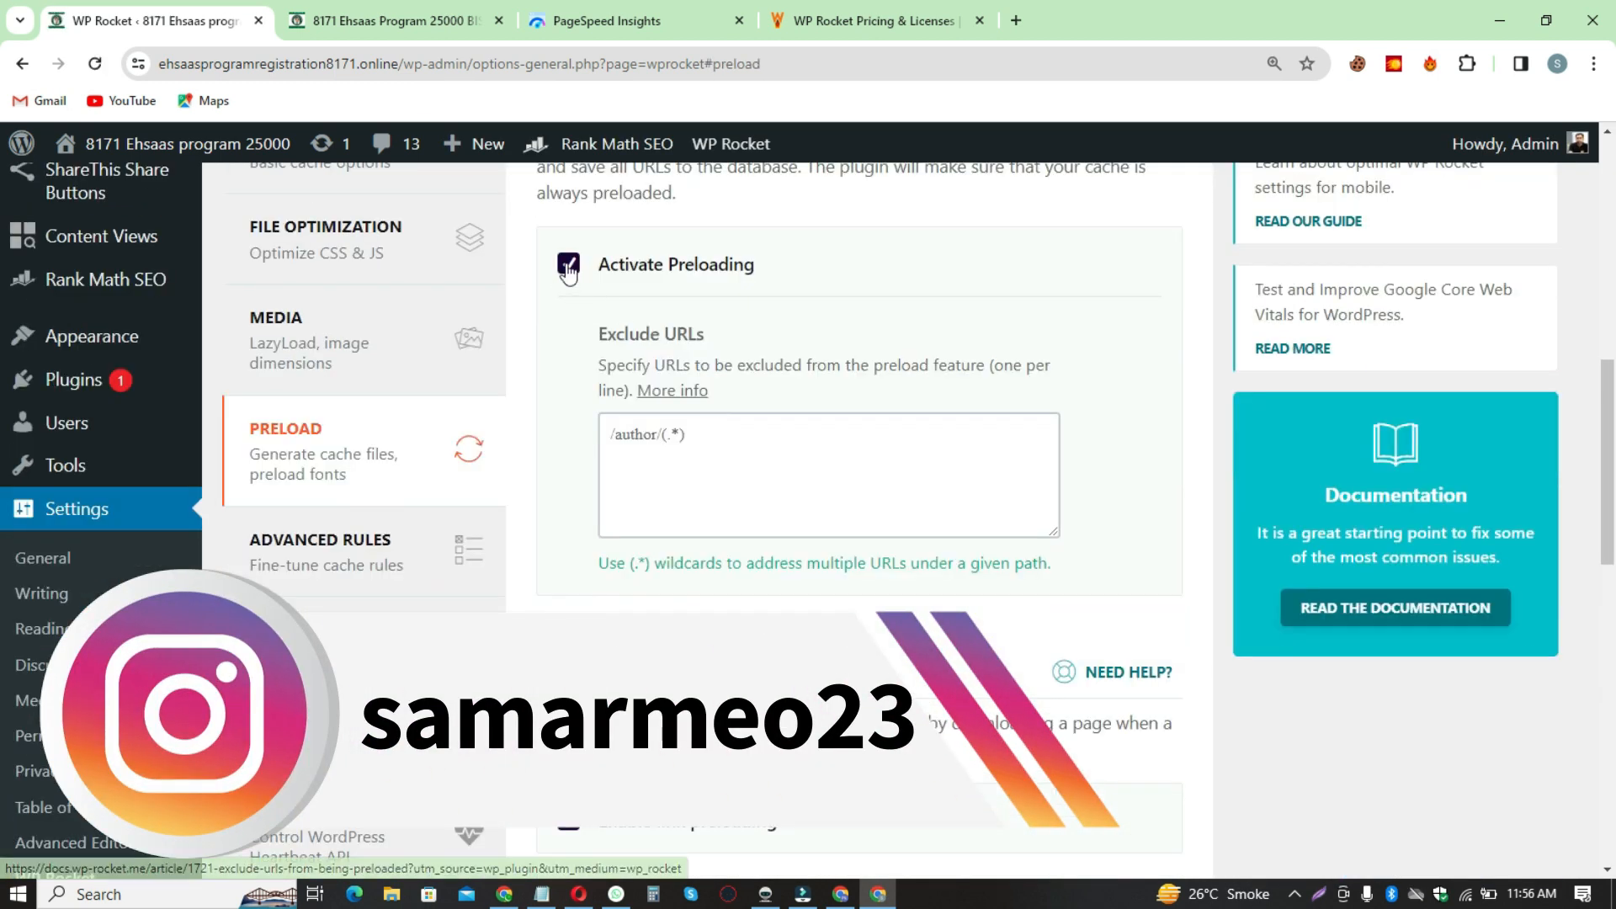
{"action": "scroll", "coordinate": [623, 379], "scroll_direction": "down", "scroll_amount": 5}
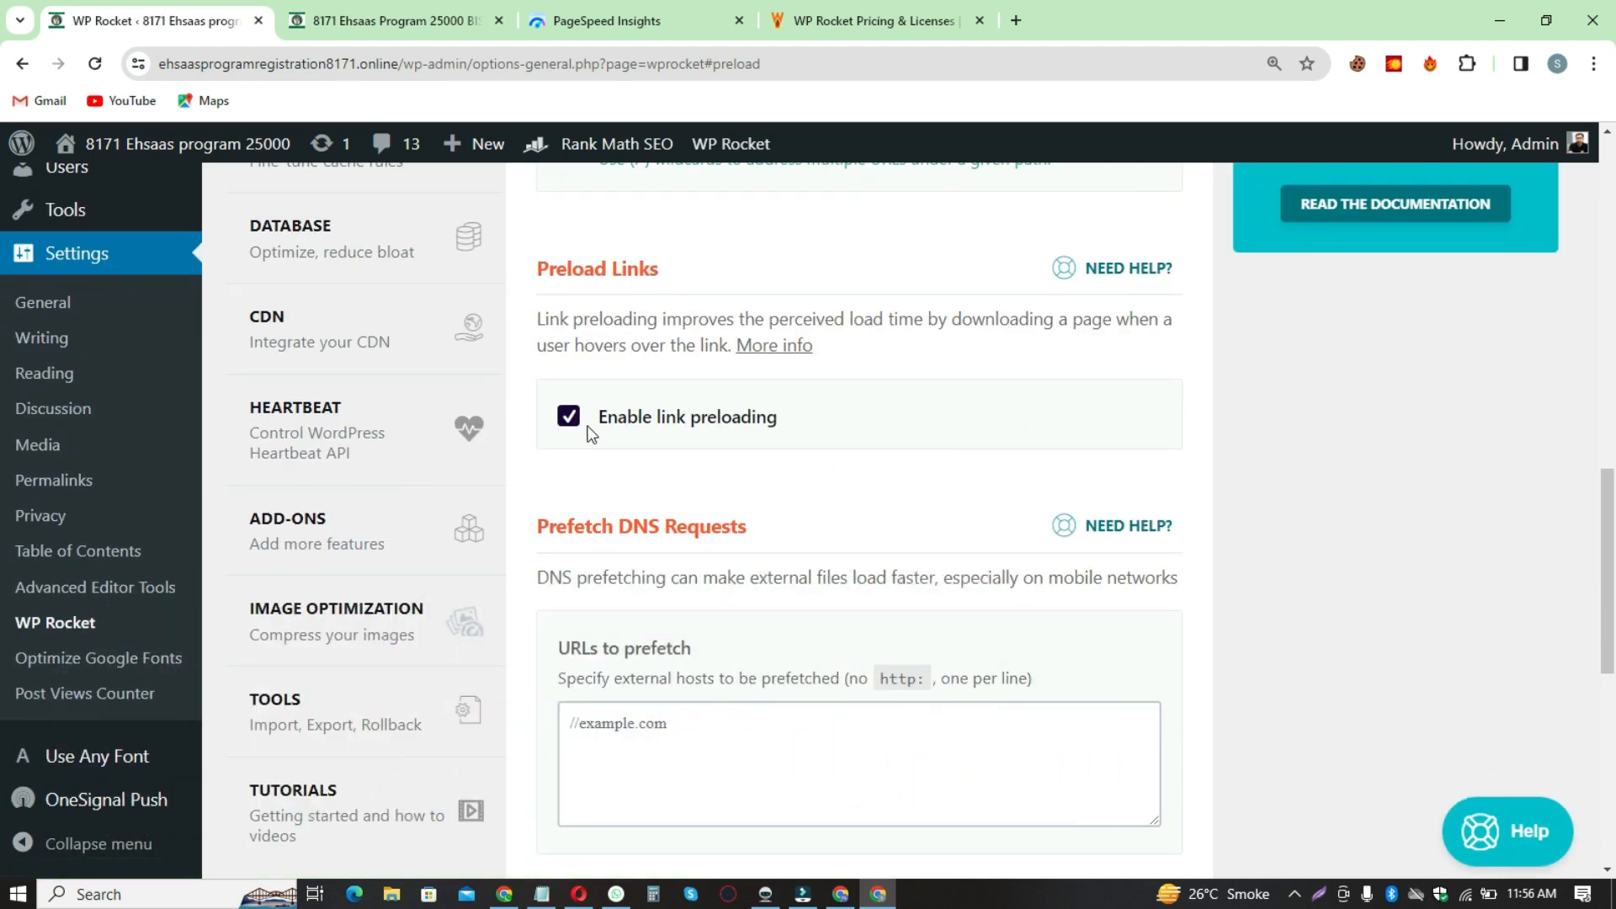
{"action": "scroll", "coordinate": [641, 451], "scroll_direction": "down", "scroll_amount": 4}
{"action": "scroll", "coordinate": [645, 456], "scroll_direction": "down", "scroll_amount": 4}
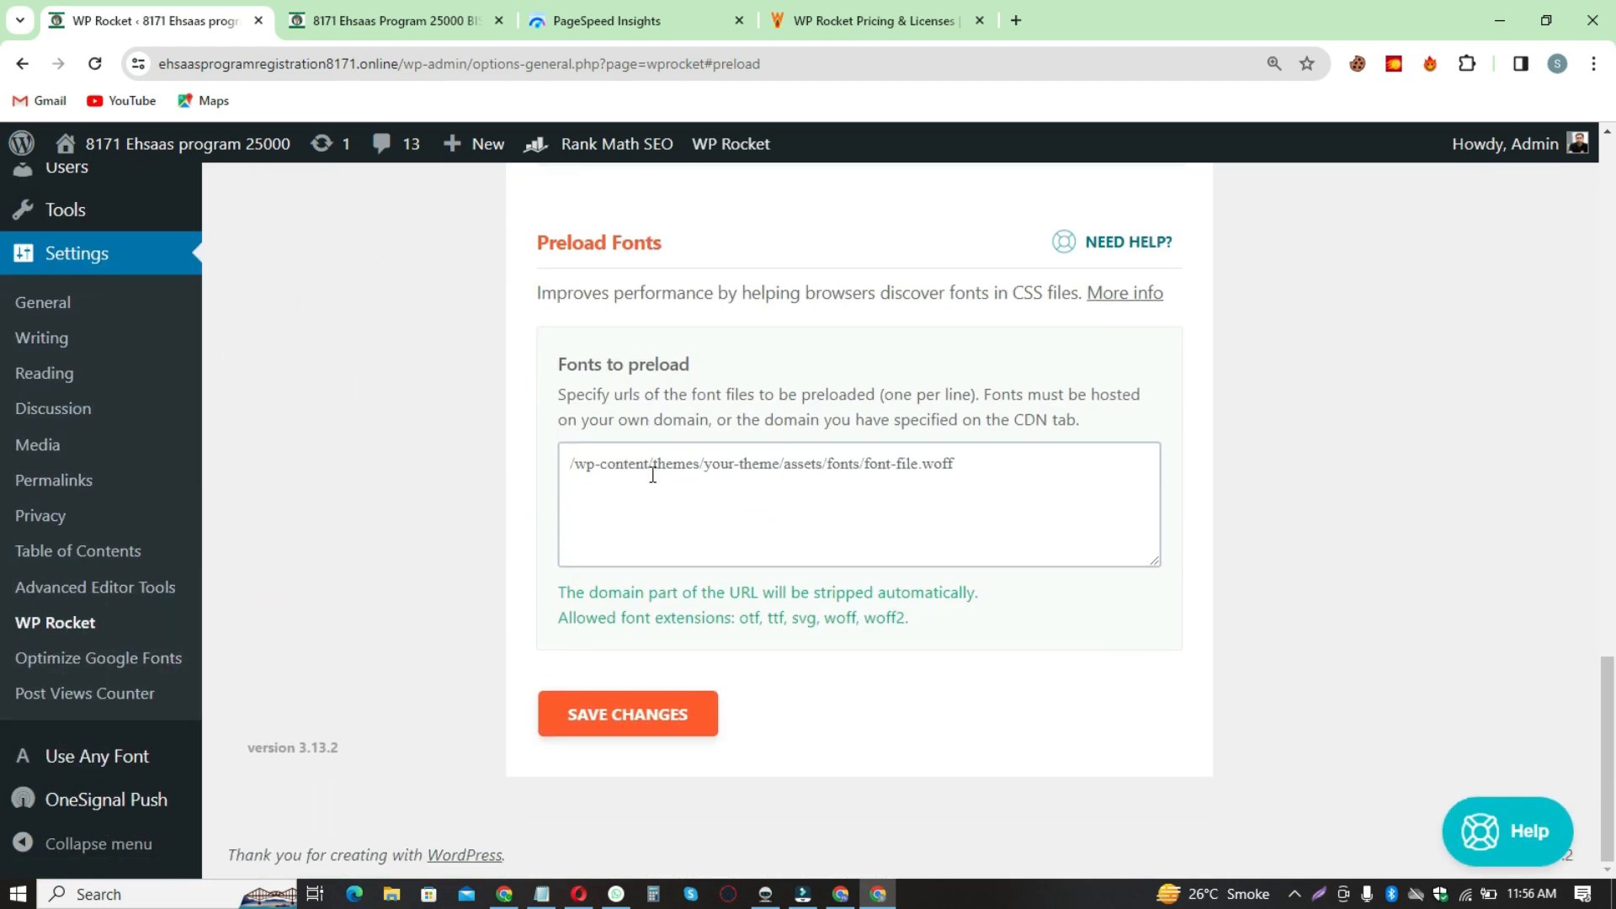
{"action": "left_click", "coordinate": [656, 715]}
Step: Open WP Rocket's Image Optimization section and install the Imagify plugin from it
{"action": "scroll", "coordinate": [675, 689], "scroll_direction": "down", "scroll_amount": 5}
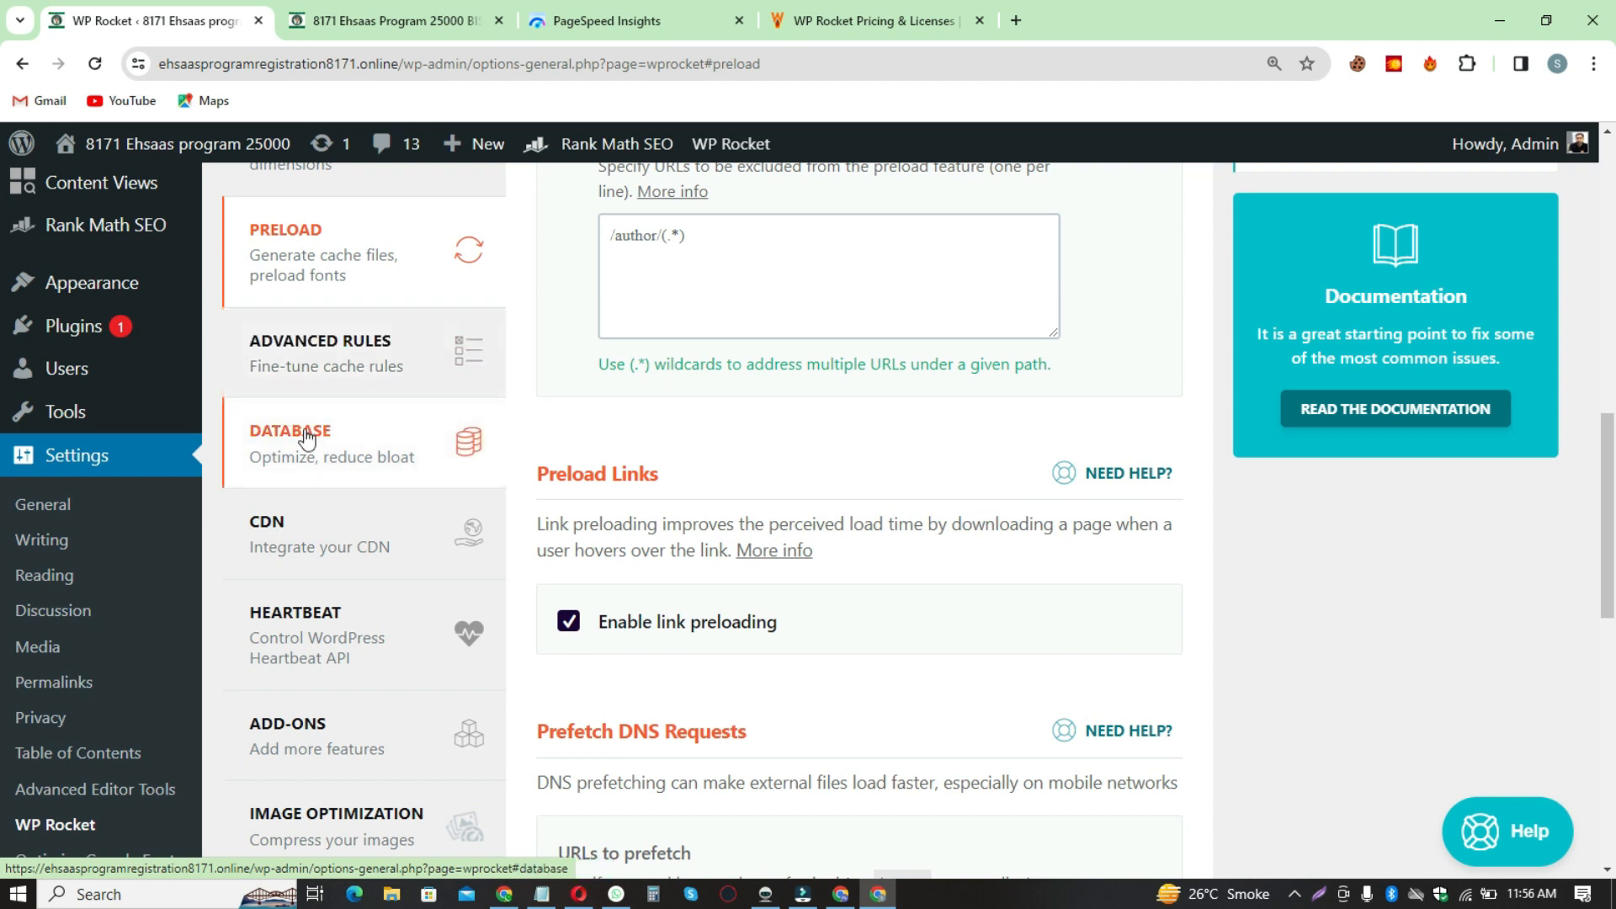
{"action": "scroll", "coordinate": [370, 530], "scroll_direction": "down", "scroll_amount": 2}
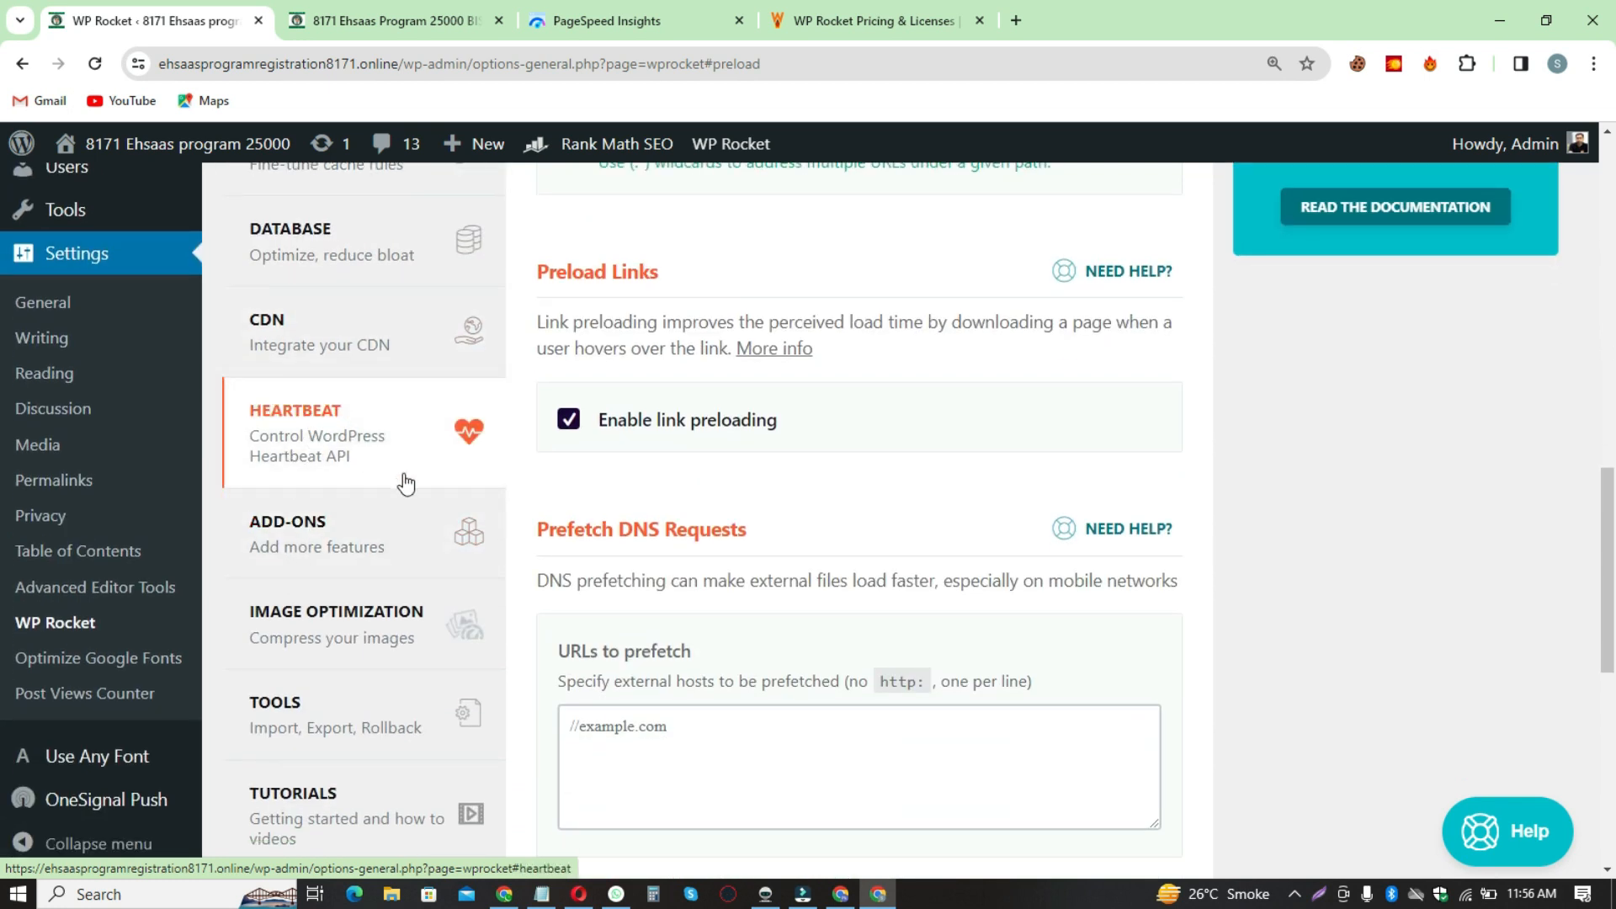
{"action": "scroll", "coordinate": [407, 481], "scroll_direction": "down", "scroll_amount": 2}
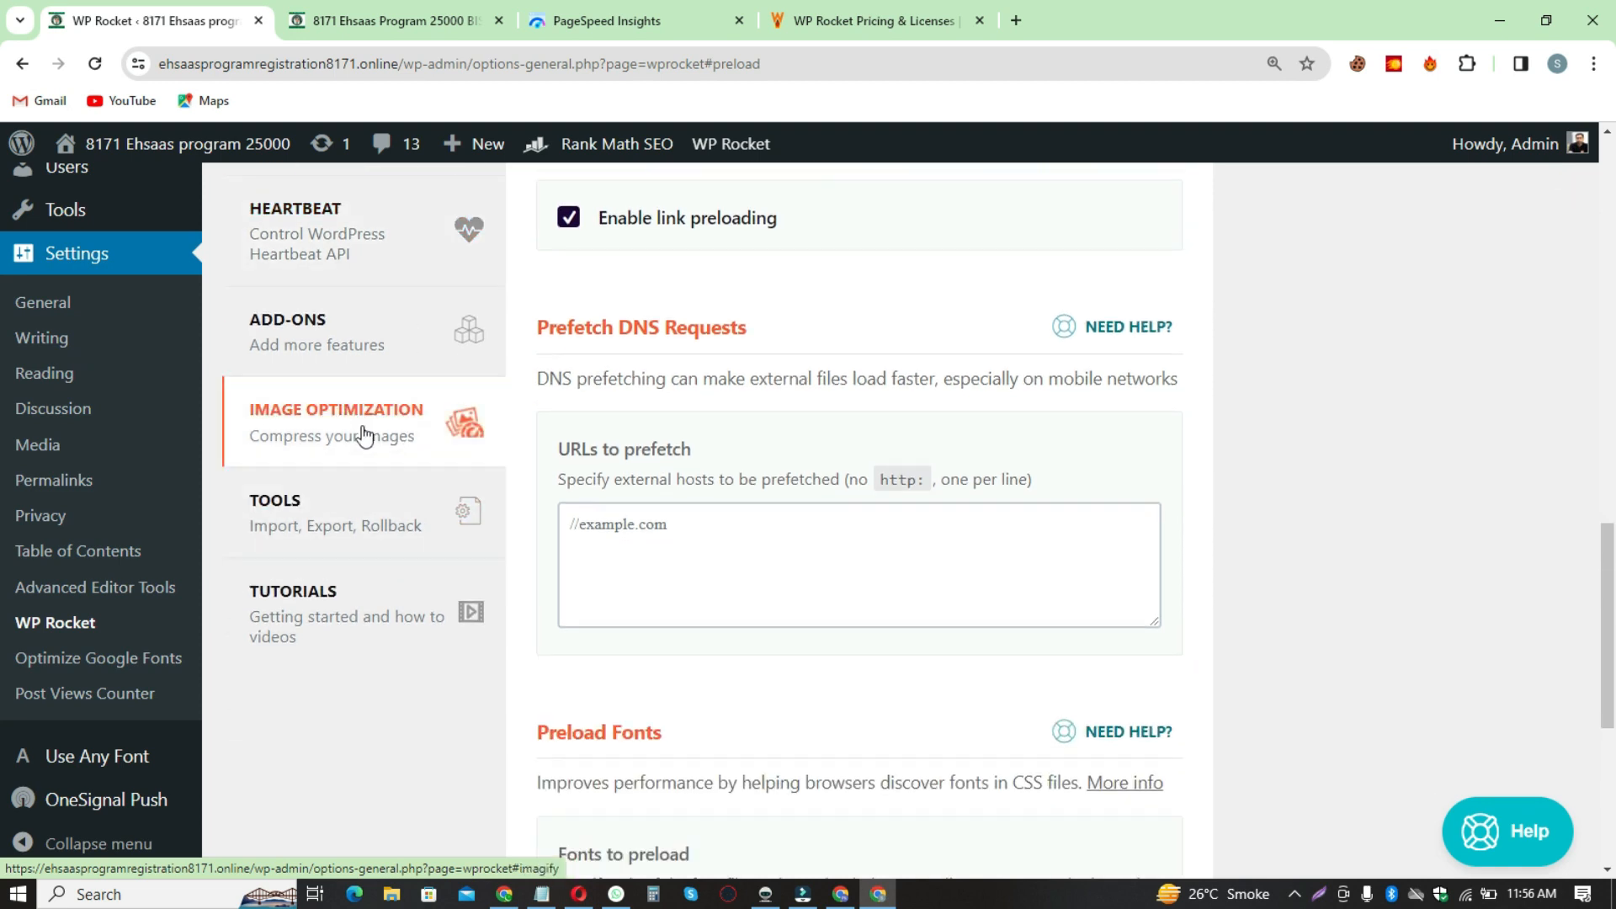
{"action": "left_click", "coordinate": [311, 425]}
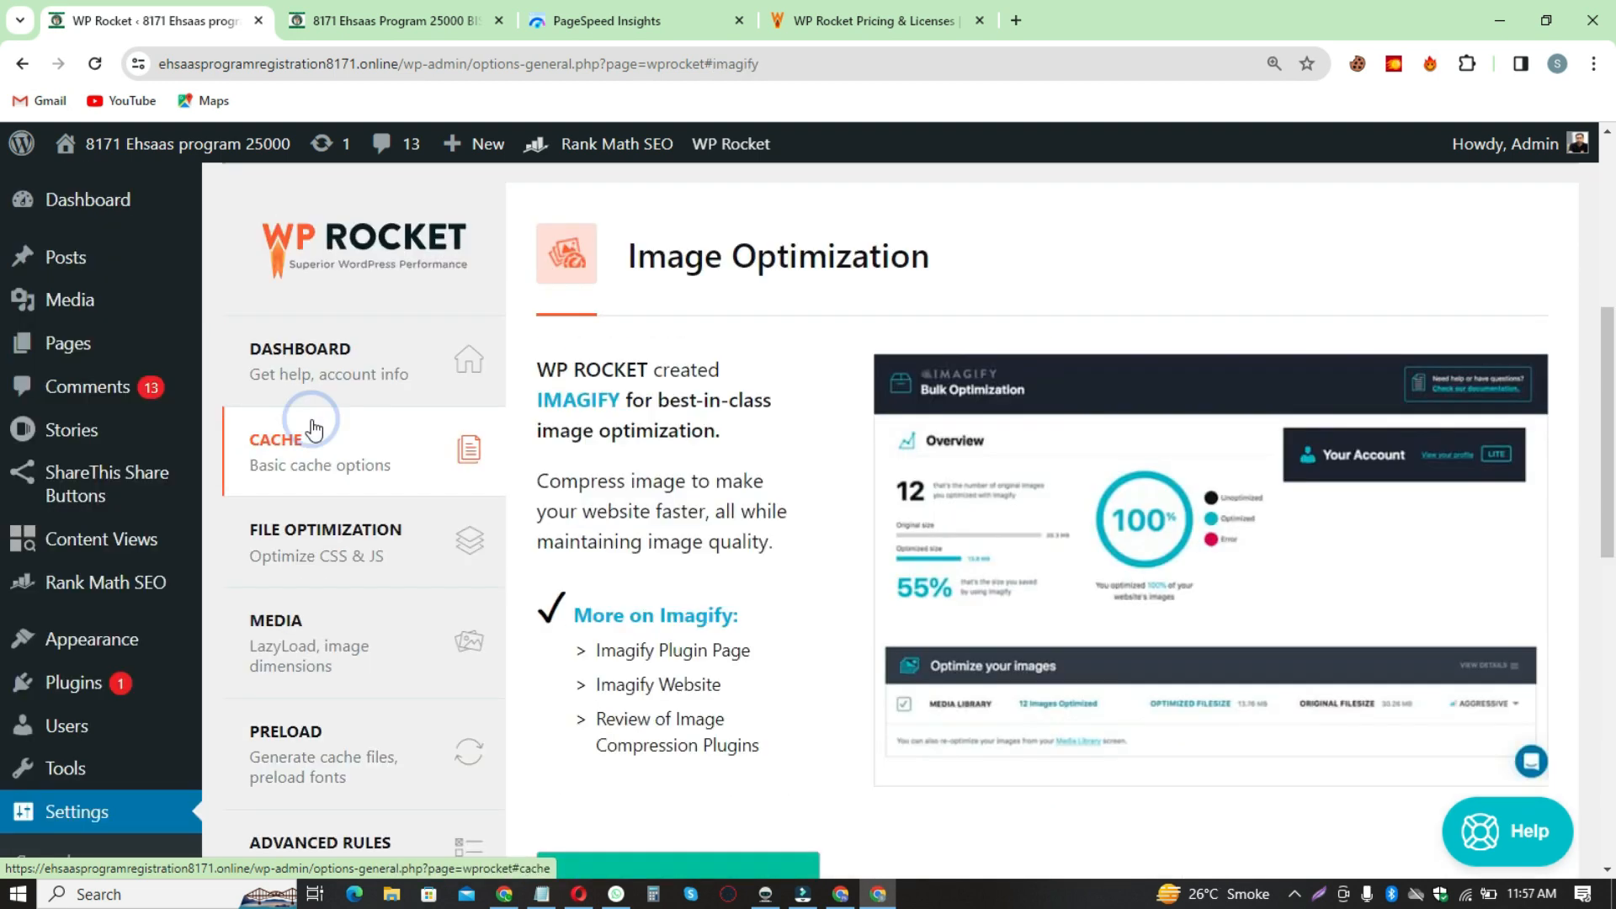
{"action": "scroll", "coordinate": [672, 480], "scroll_direction": "down", "scroll_amount": 3}
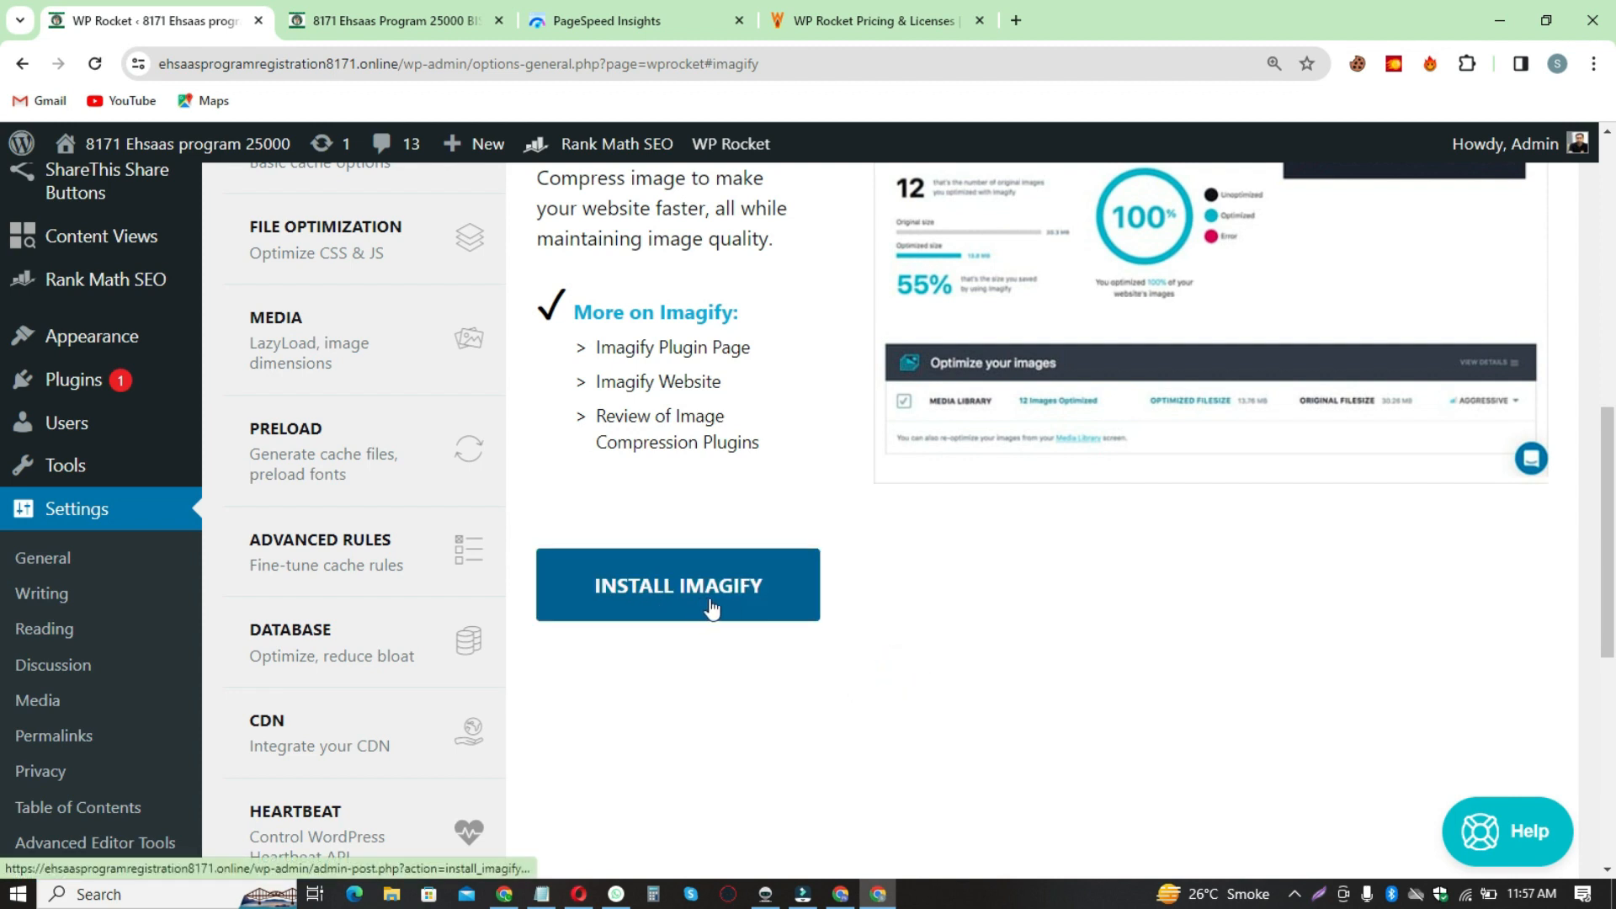
{"action": "scroll", "coordinate": [1018, 528], "scroll_direction": "up", "scroll_amount": 3}
{"action": "scroll", "coordinate": [1030, 552], "scroll_direction": "down", "scroll_amount": 1}
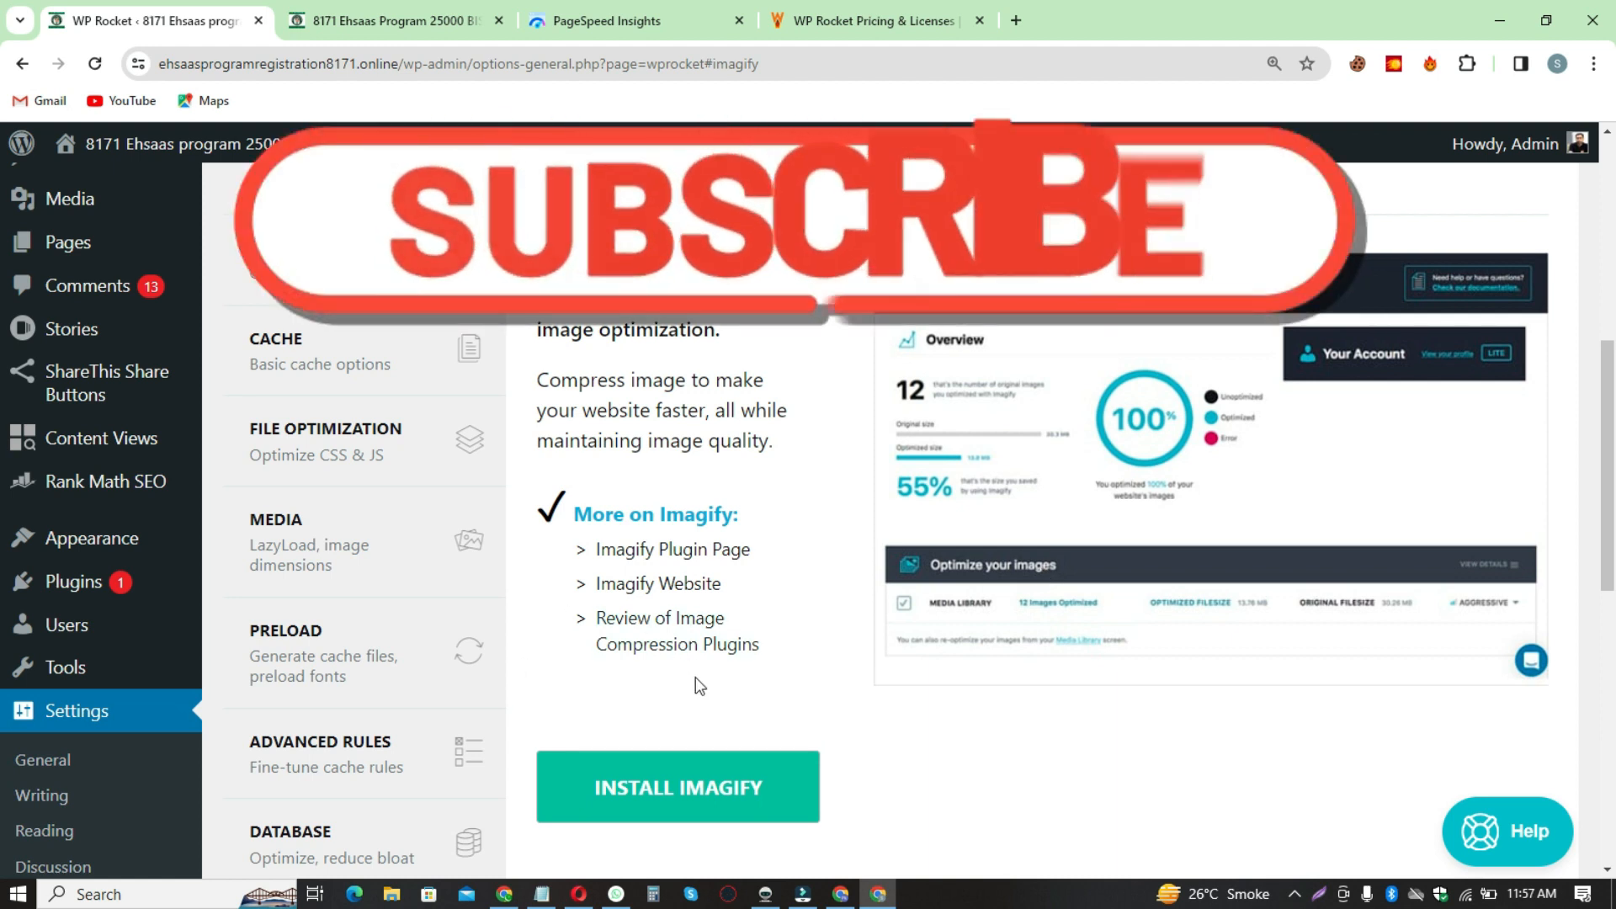
{"action": "scroll", "coordinate": [988, 779], "scroll_direction": "down", "scroll_amount": 2}
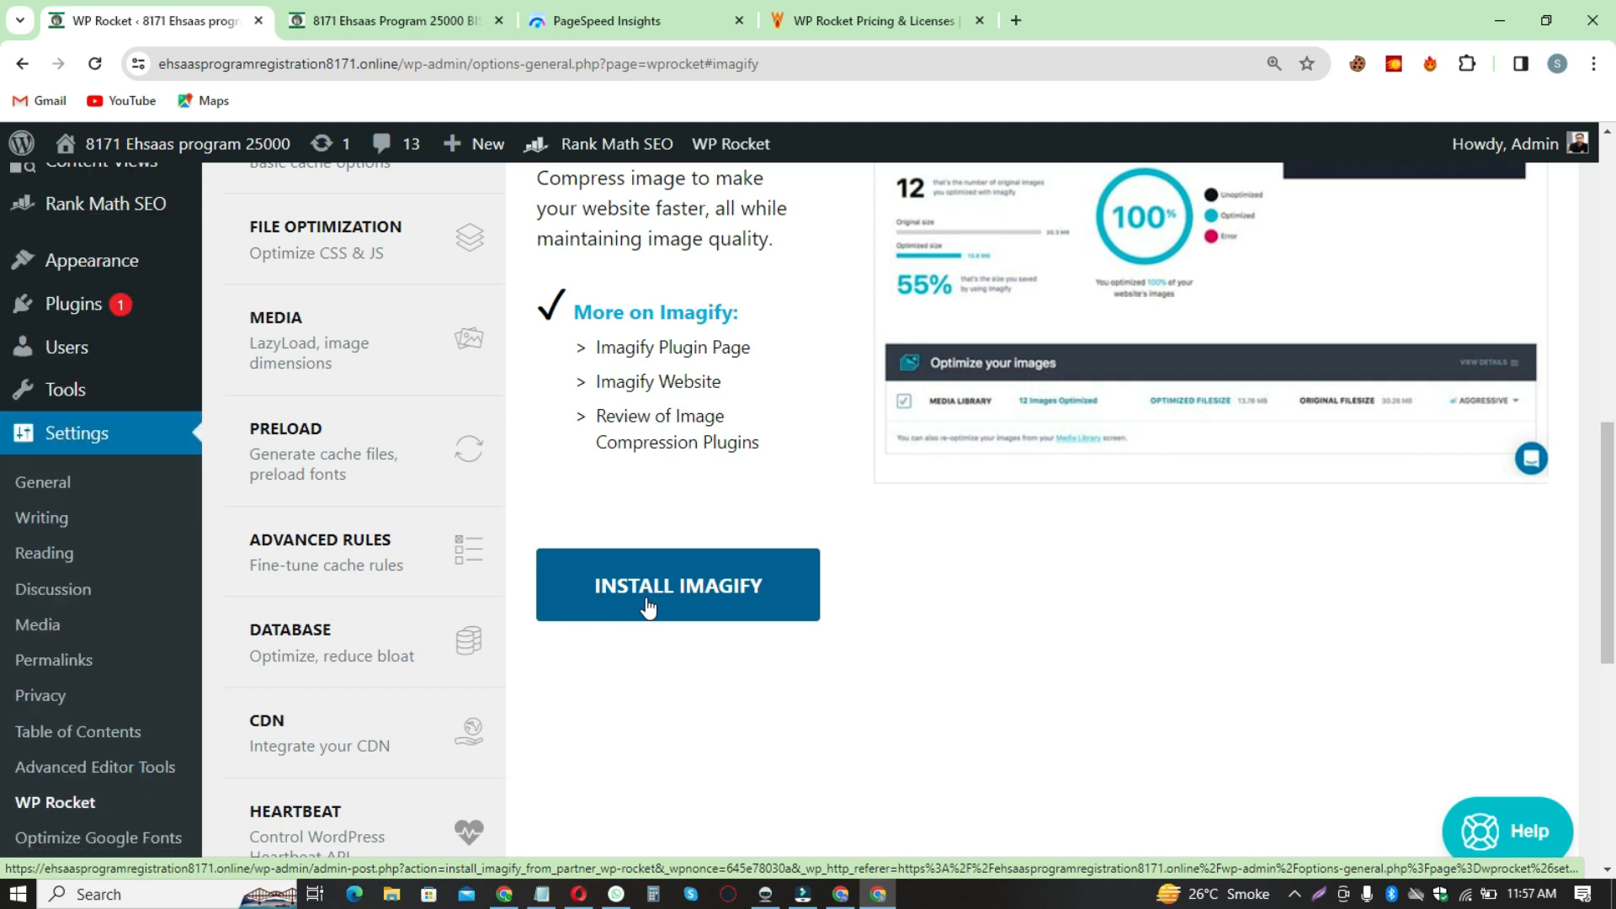
{"action": "left_click", "coordinate": [760, 579]}
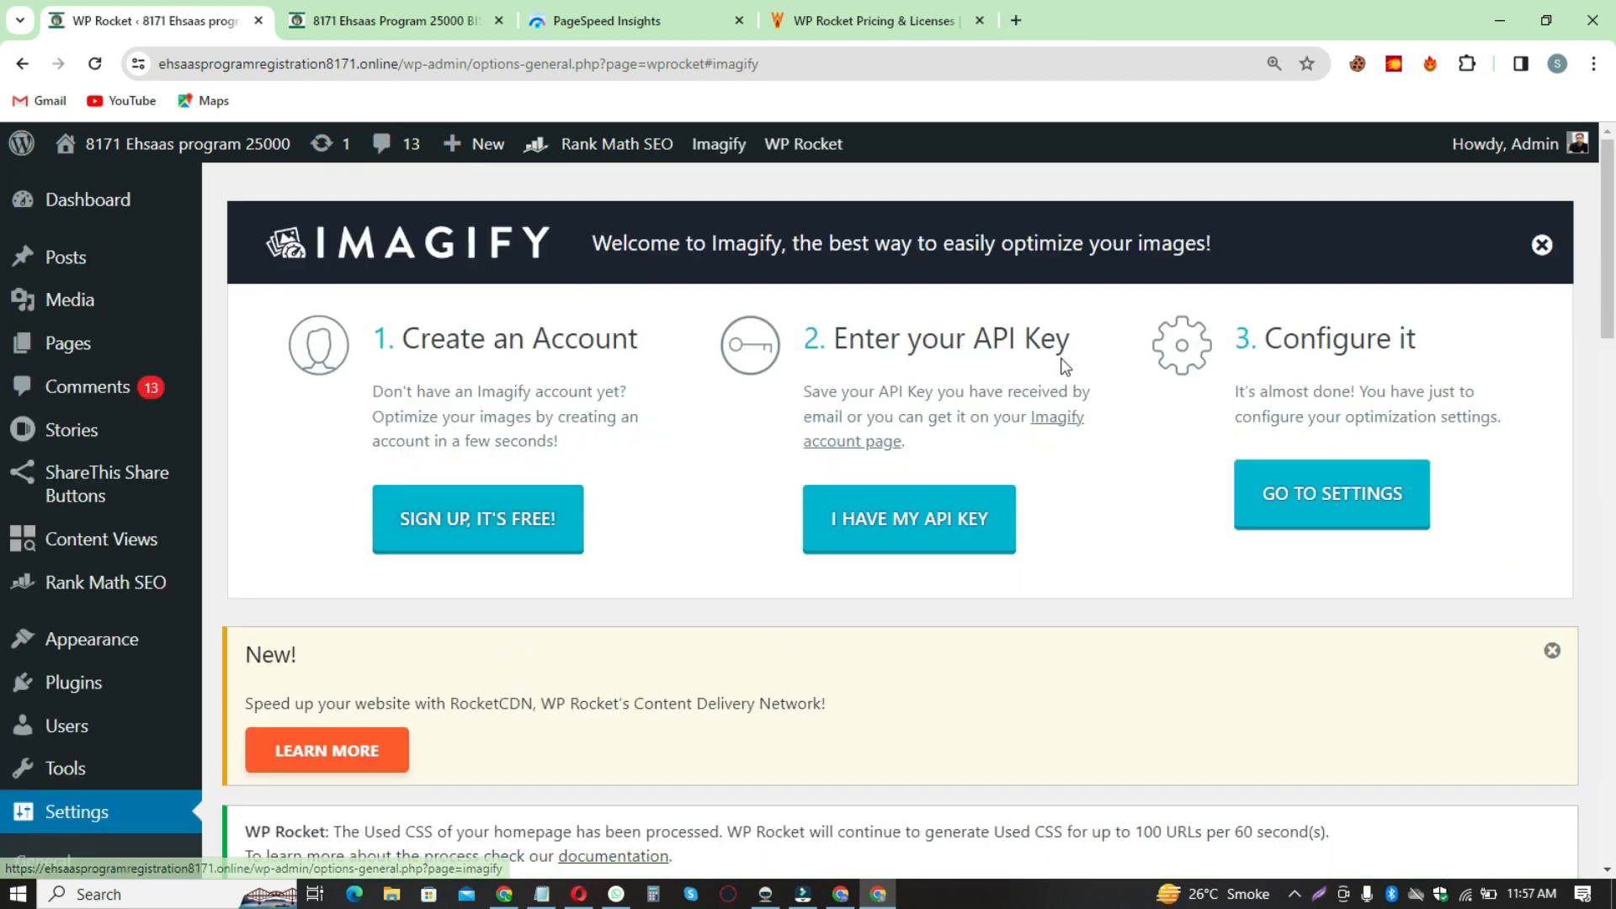
Step: Go over the three Imagify setup stages and open the free account sign-up form
{"action": "triple_click", "coordinate": [460, 340]}
{"action": "triple_click", "coordinate": [974, 338]}
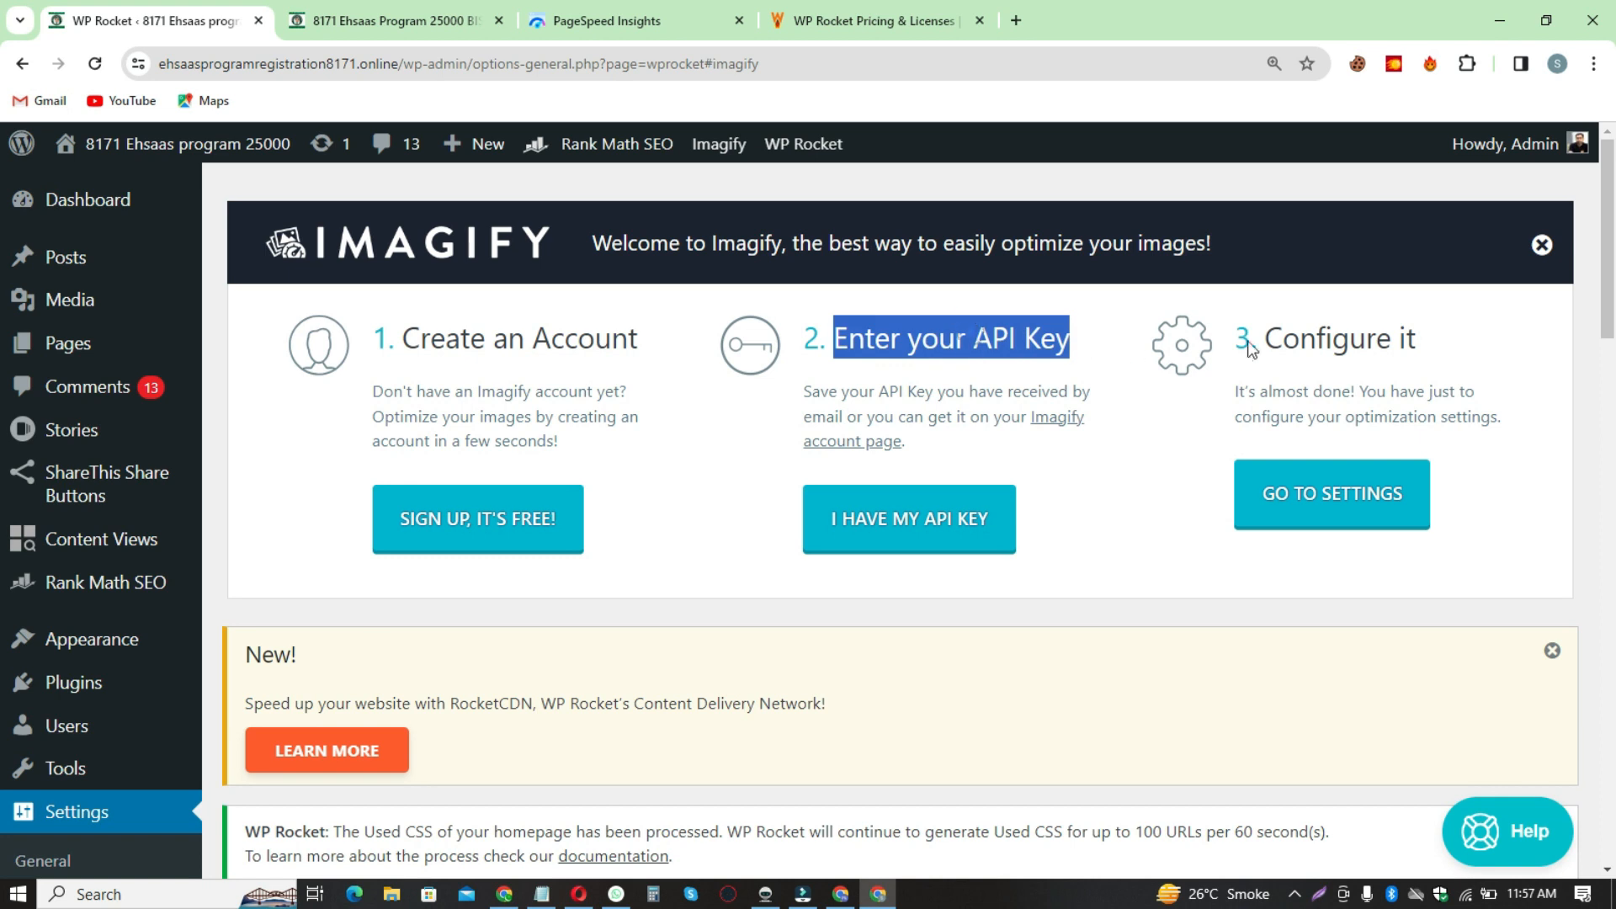
{"action": "double_click", "coordinate": [1274, 338]}
{"action": "left_click", "coordinate": [1347, 337]}
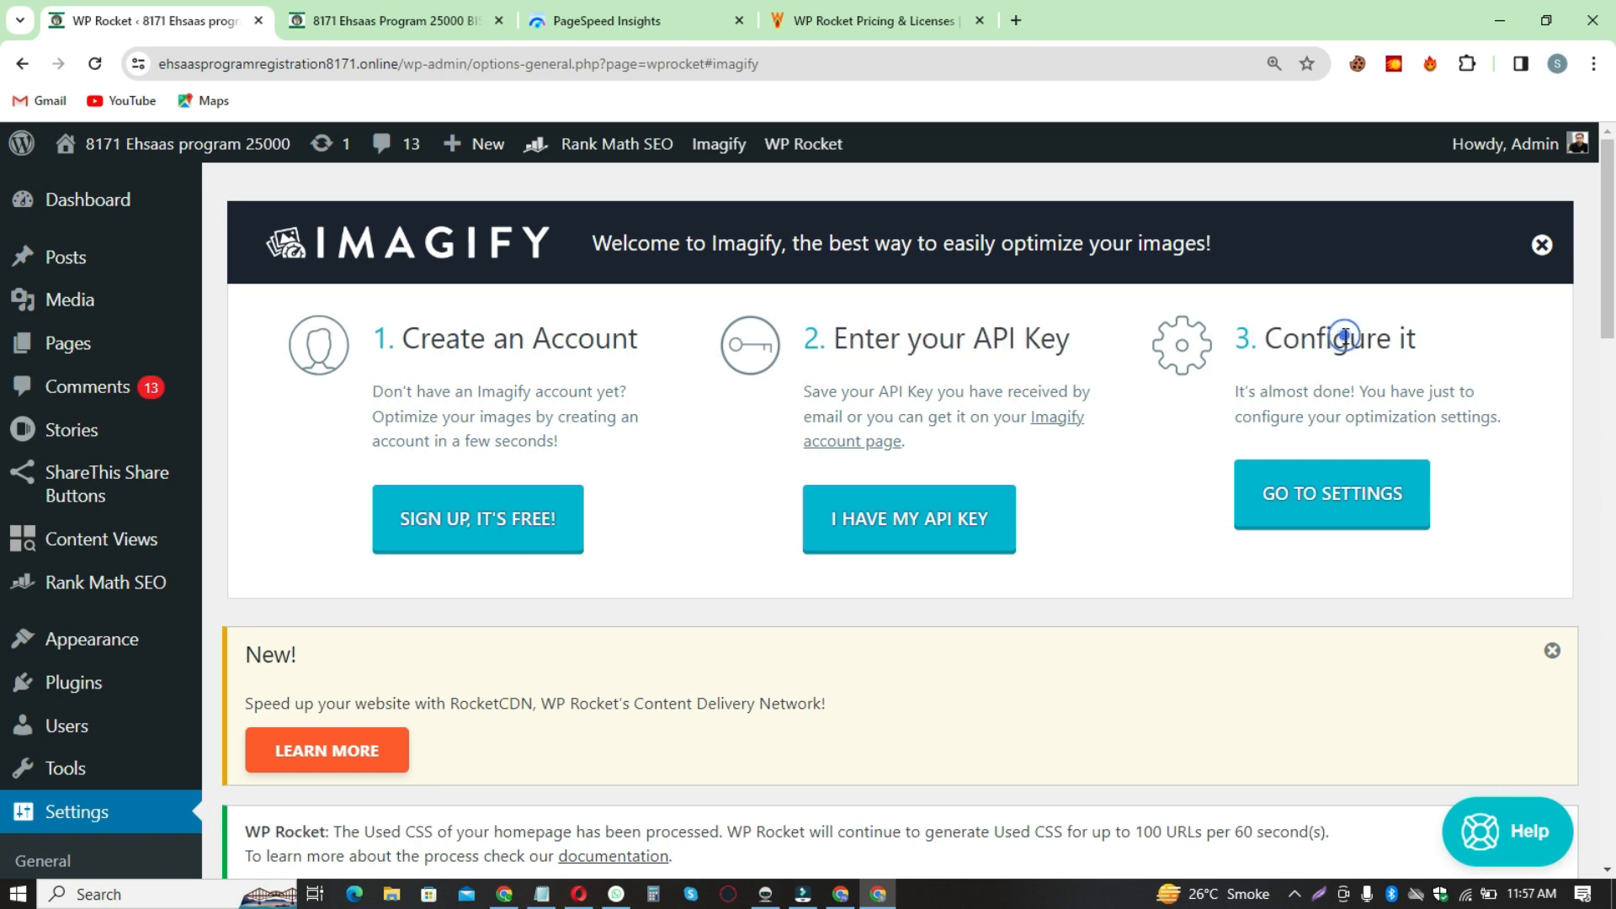
{"action": "left_click", "coordinate": [485, 521]}
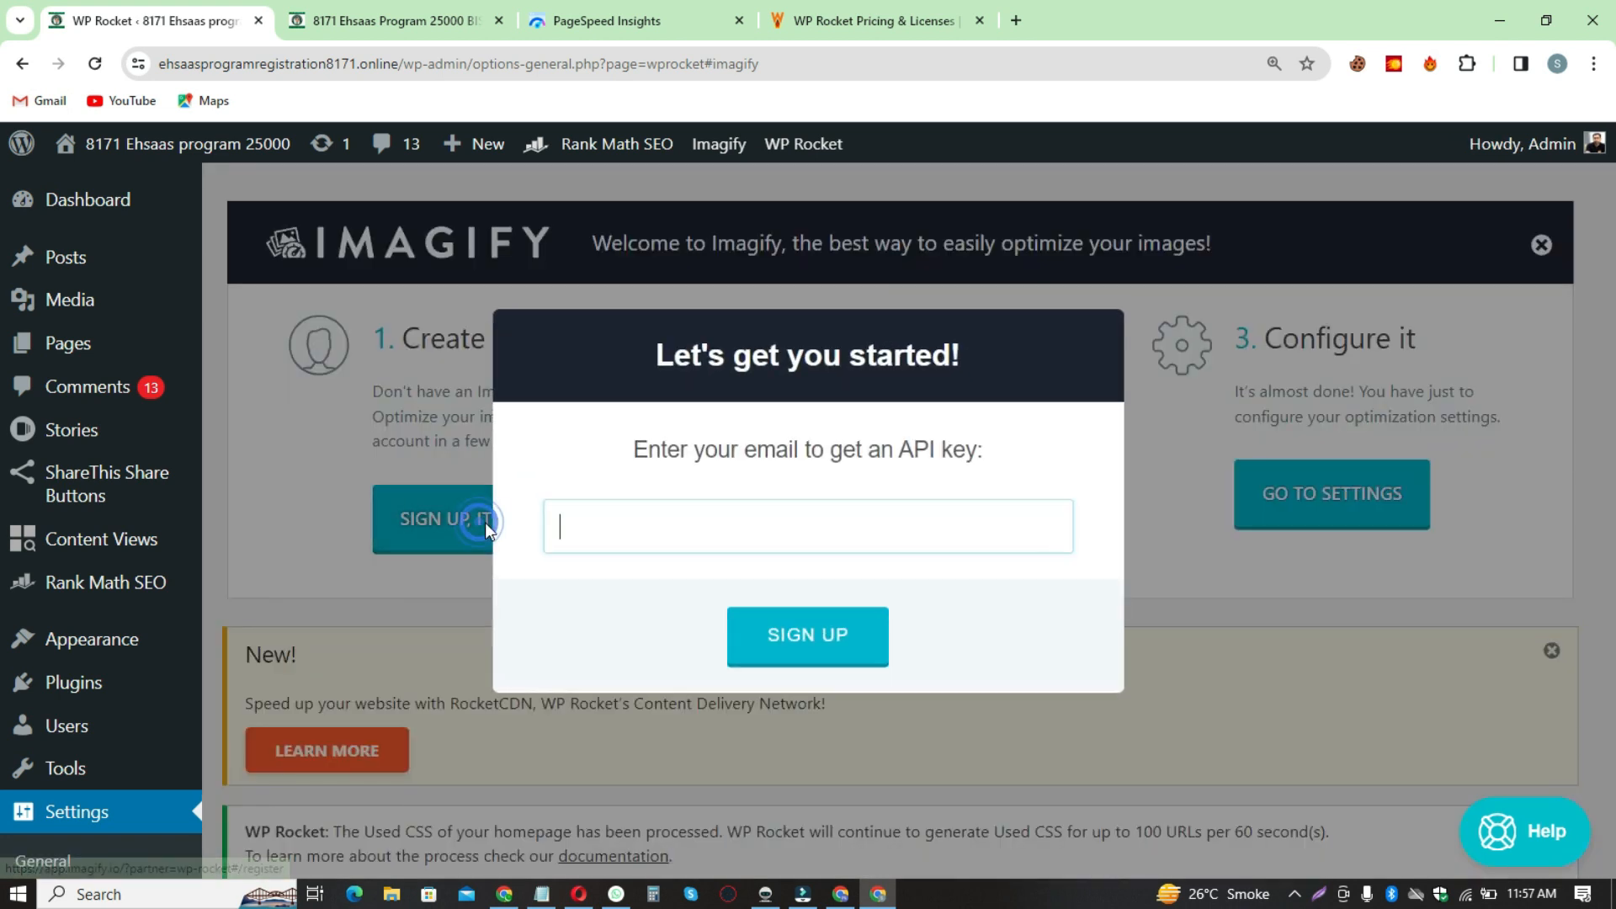
Step: Copy the signed-in Google account's e-mail address from its account details in a new browser tab
{"action": "left_click", "coordinate": [1012, 20]}
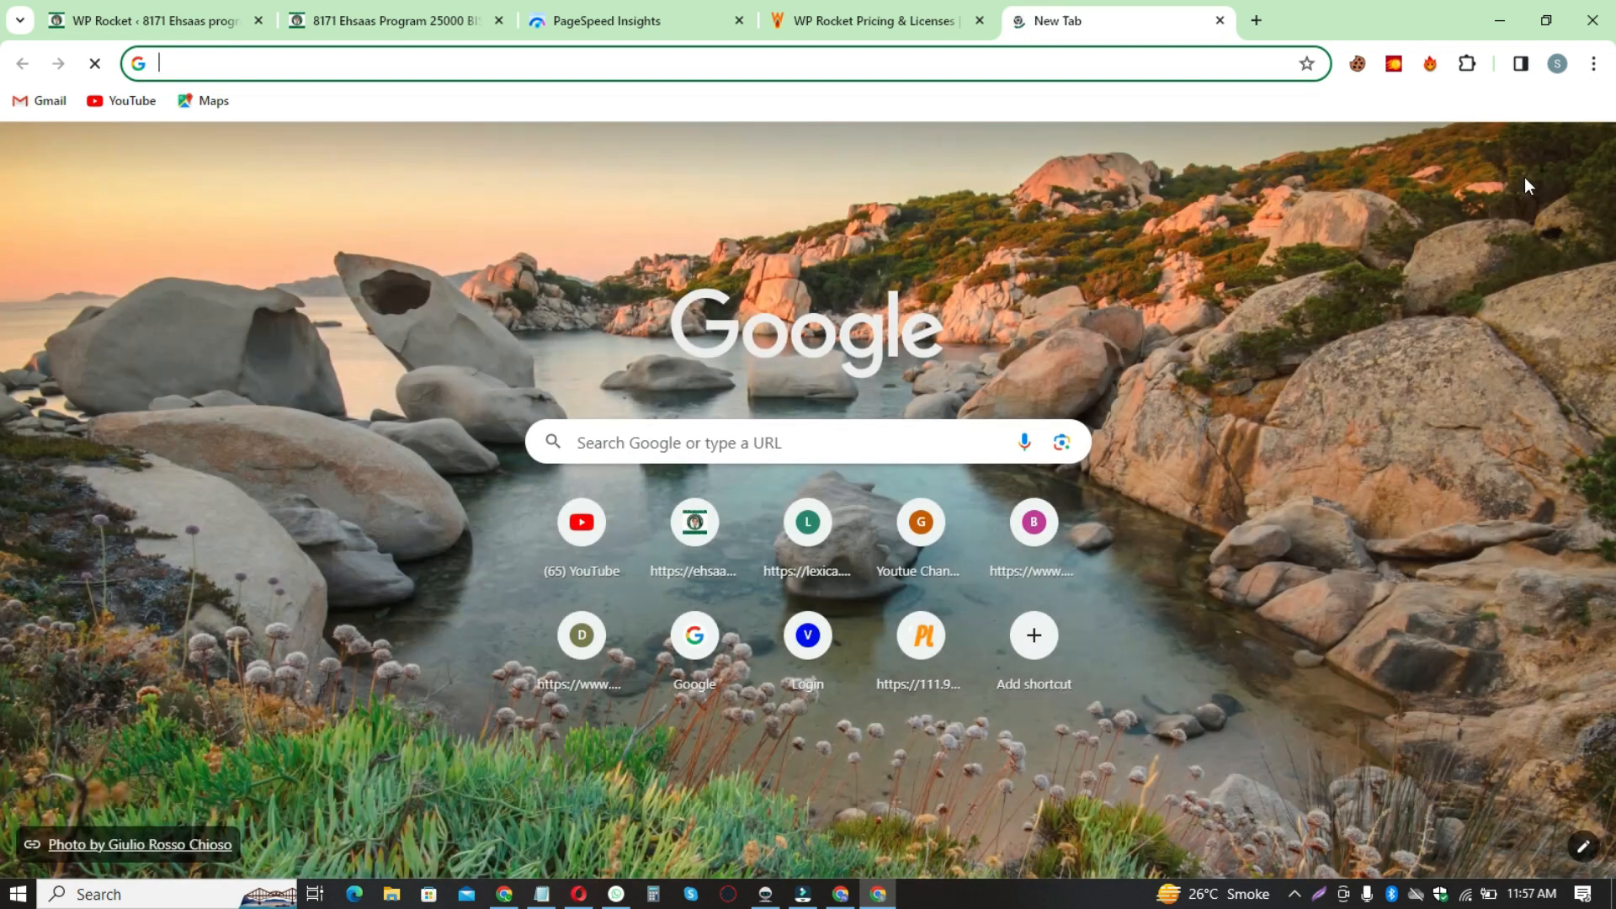
{"action": "left_click", "coordinate": [1578, 155]}
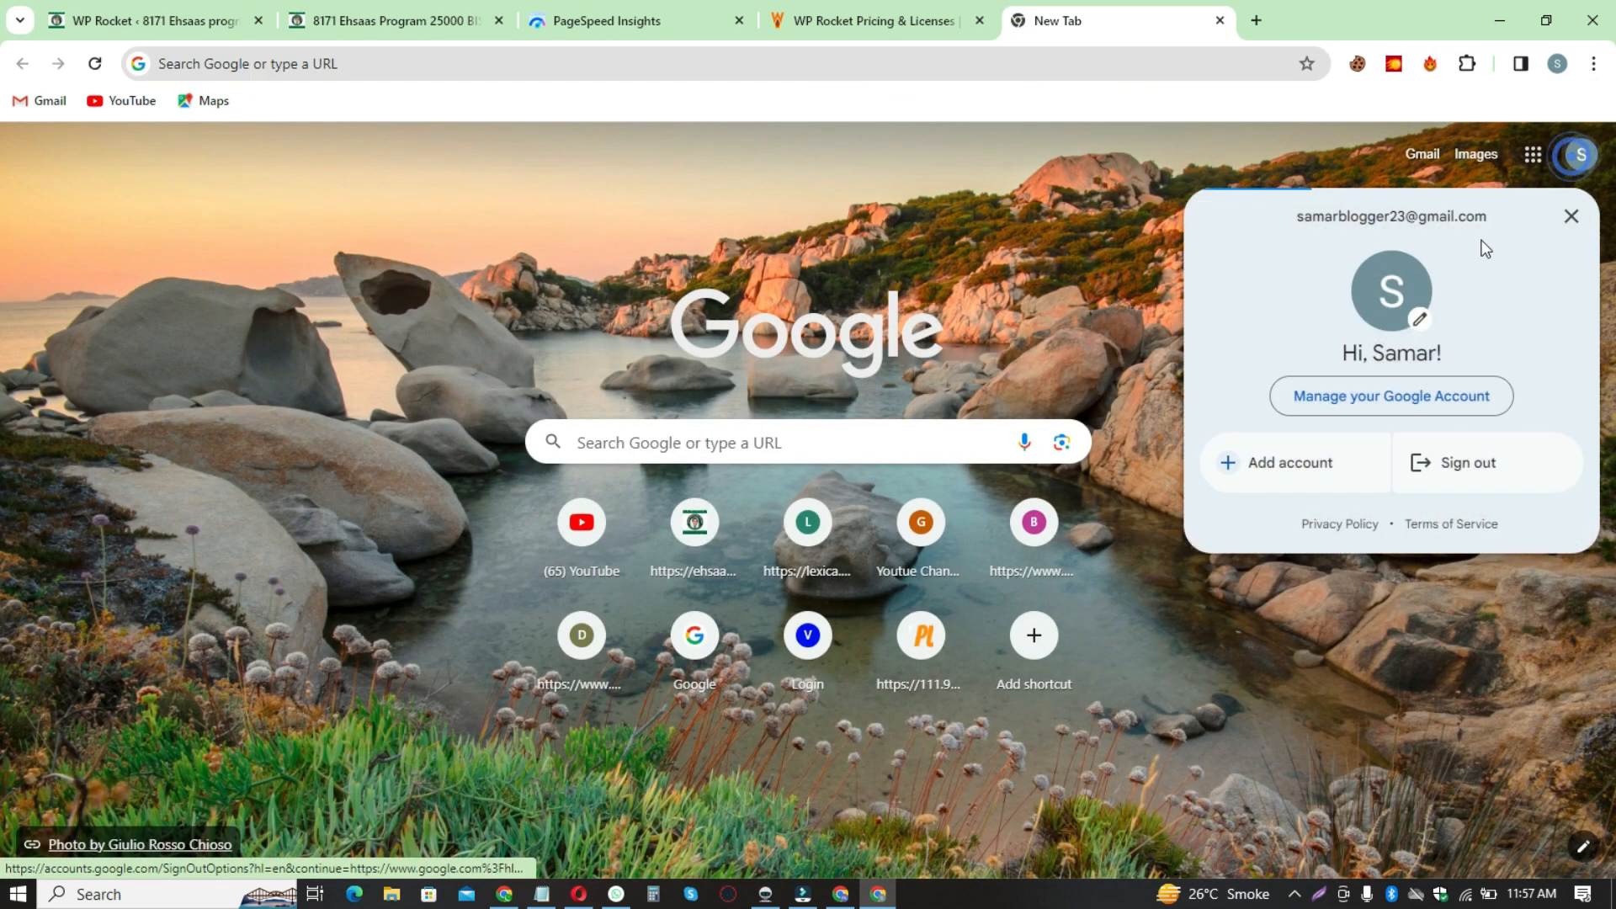
{"action": "left_click_drag", "start_coordinate": [1295, 216], "coordinate": [1487, 217]}
{"action": "key", "text": "ctrl+c"}
{"action": "right_click", "coordinate": [1398, 217]}
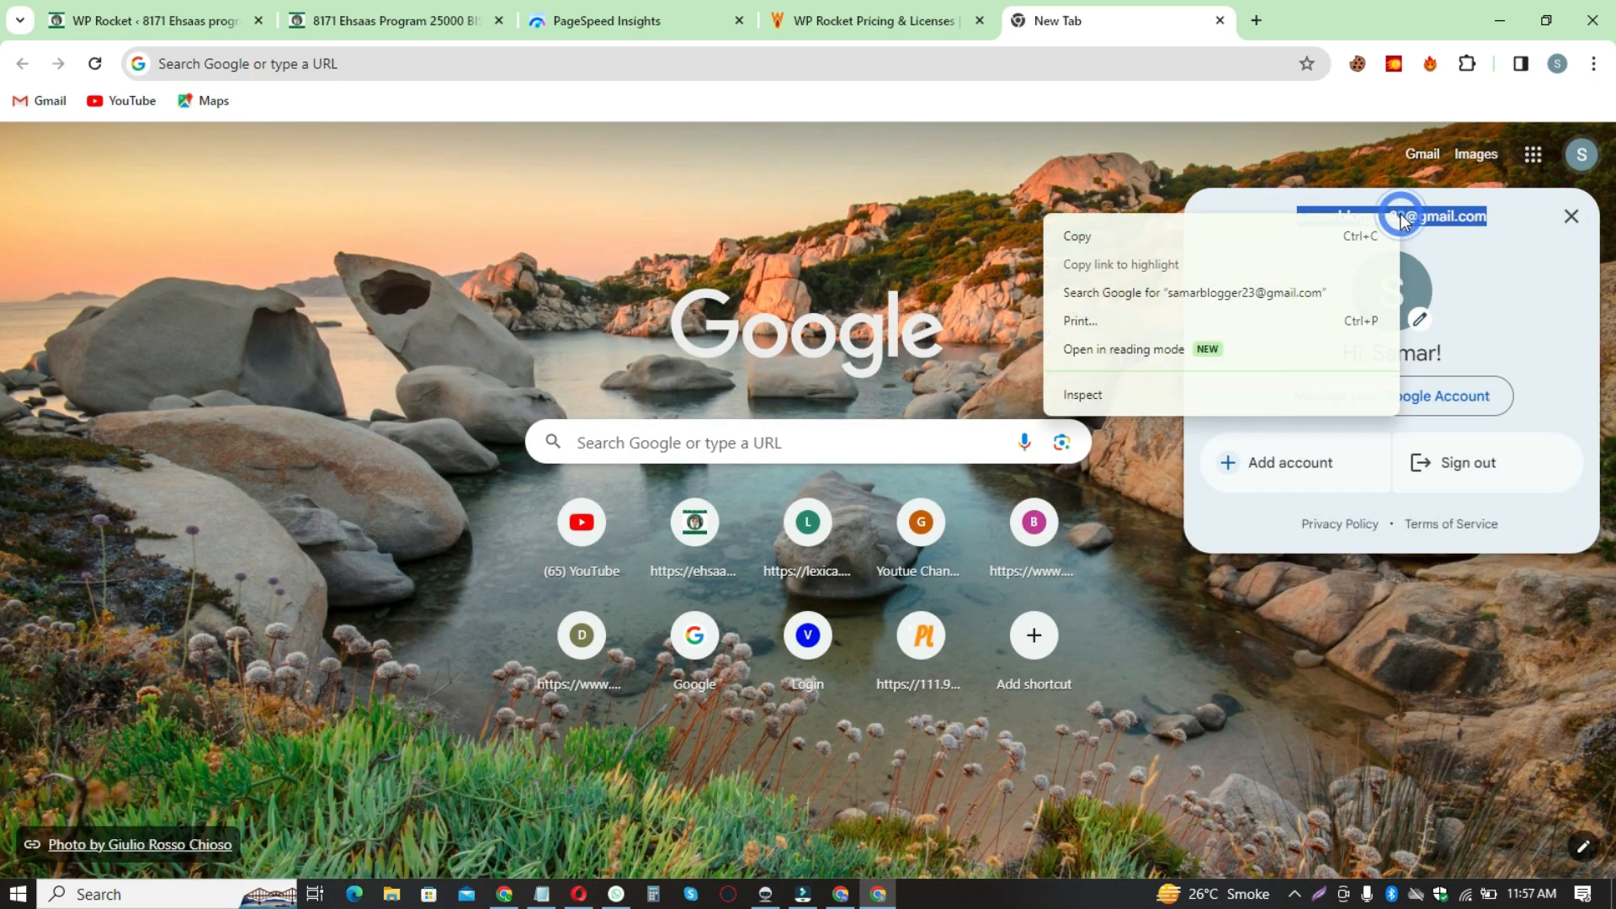
{"action": "left_click", "coordinate": [1272, 241]}
Step: Replace the URL in the Imagify sign-up form with the copied e-mail address, sign up, and close the confirmation
{"action": "left_click", "coordinate": [156, 20]}
{"action": "triple_click", "coordinate": [722, 509]}
{"action": "right_click", "coordinate": [722, 511]}
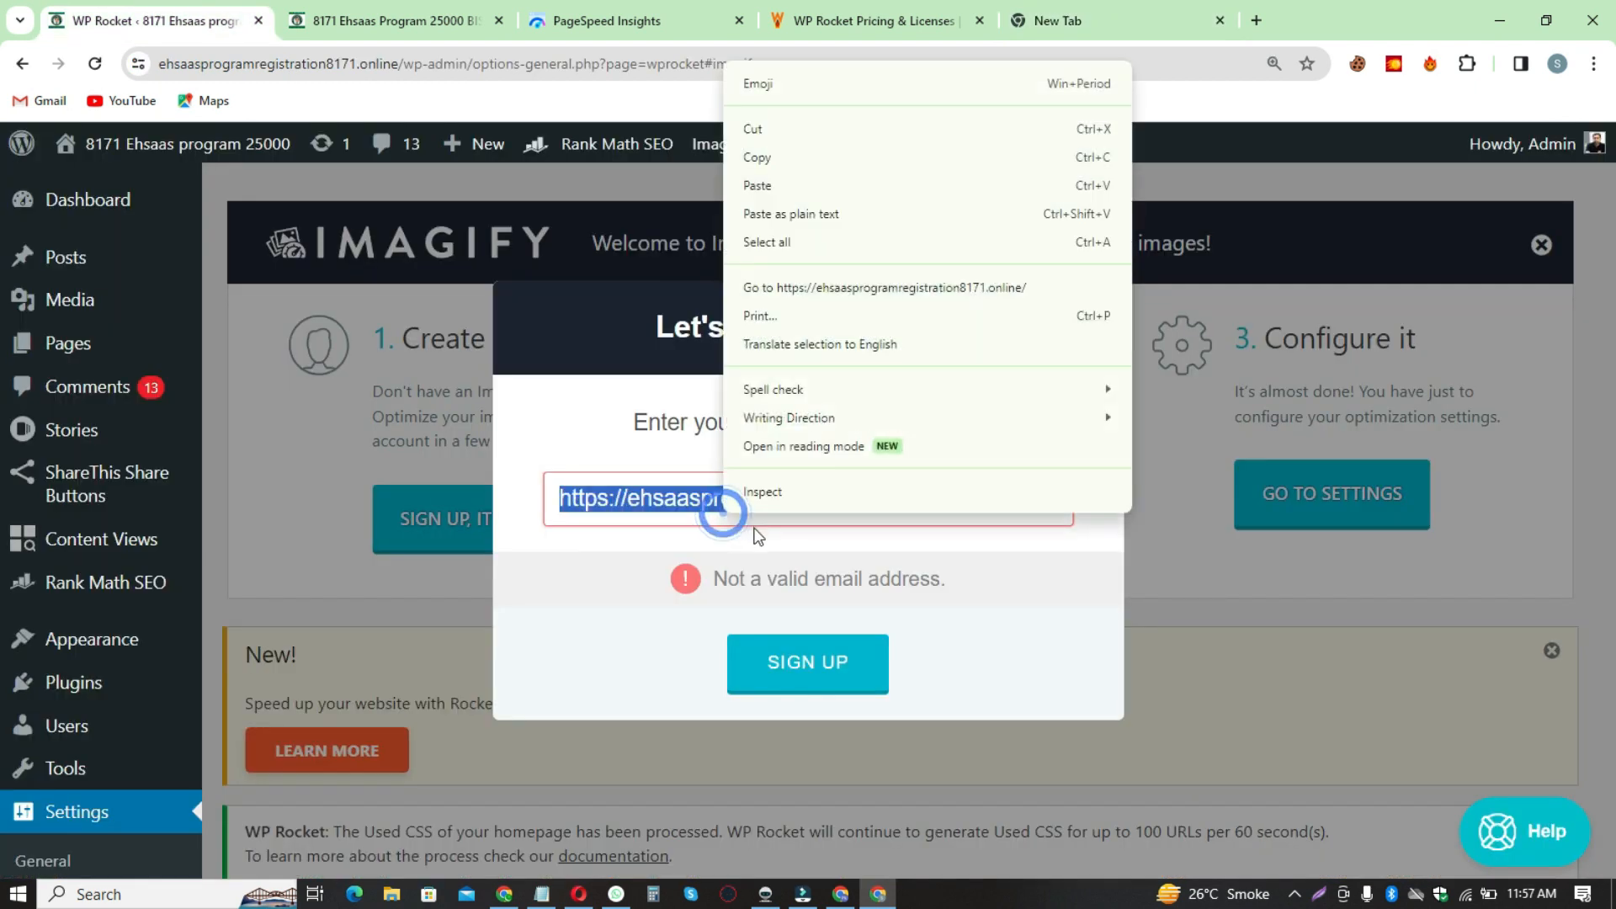
{"action": "left_click", "coordinate": [760, 186]}
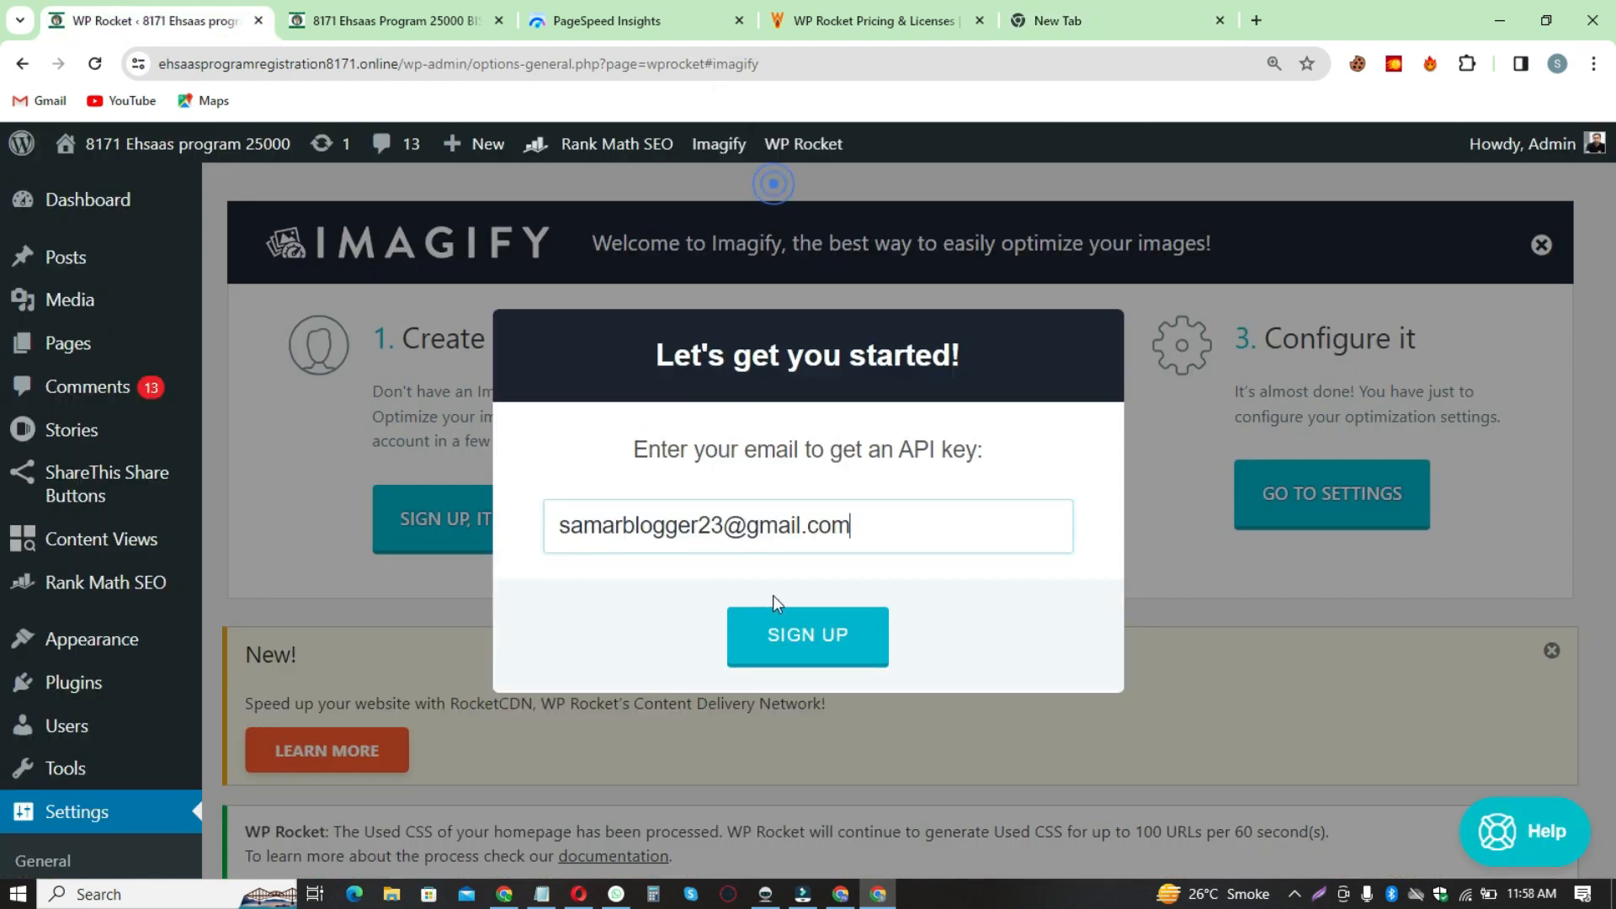
{"action": "left_click", "coordinate": [848, 623]}
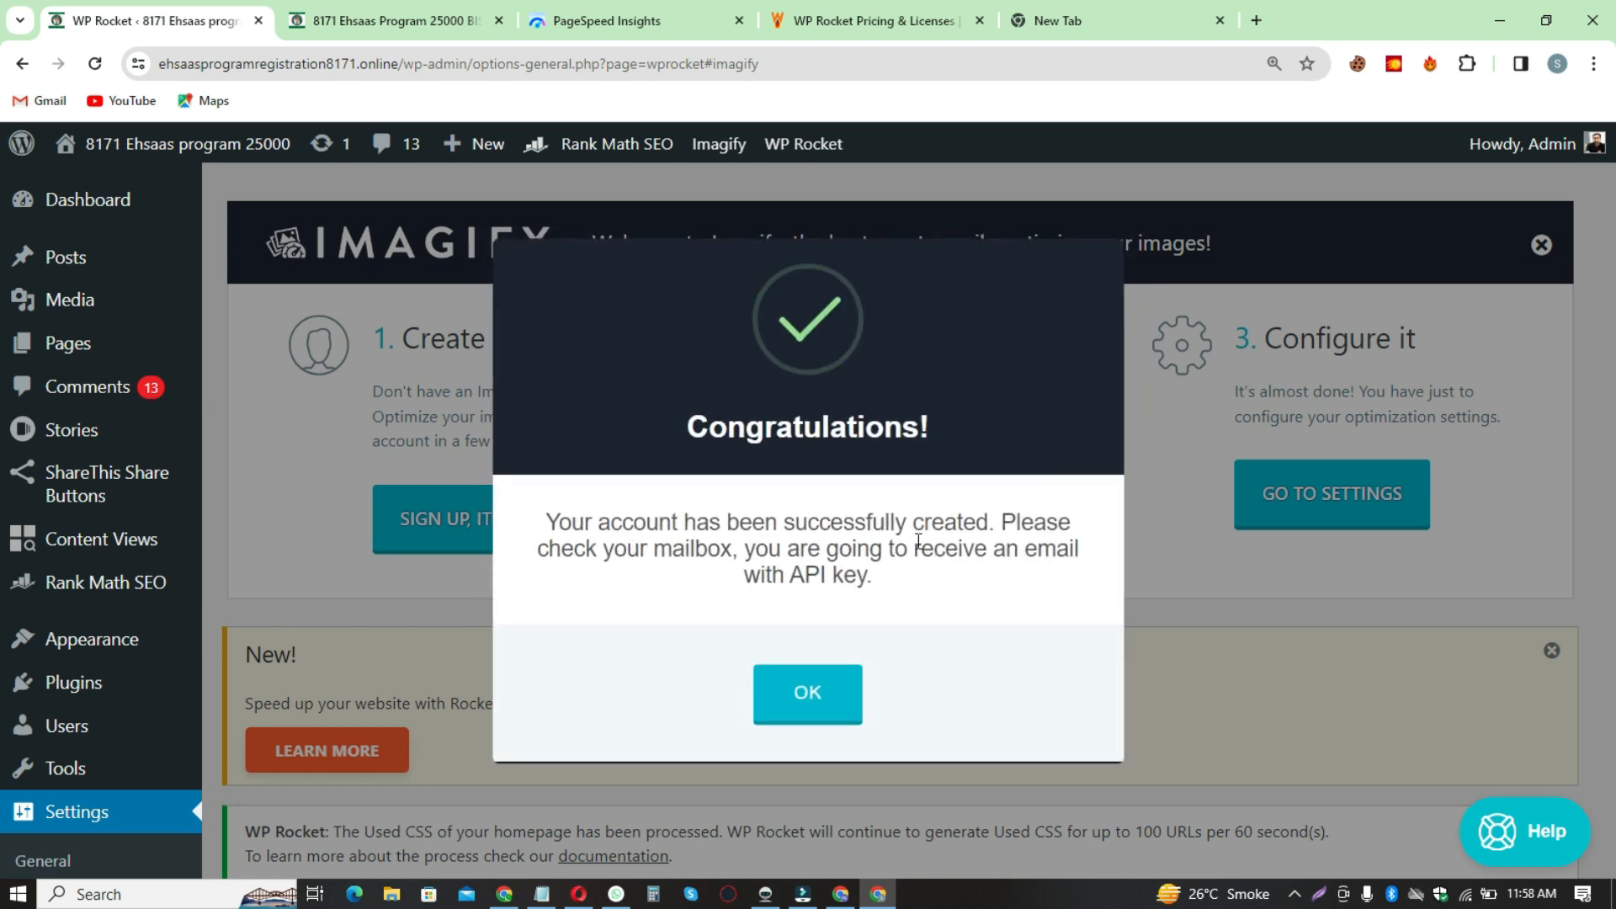
{"action": "left_click", "coordinate": [821, 718]}
Step: Switch to Gmail and open the "Welcome to Imagify!" message containing the API key
{"action": "left_click", "coordinate": [1119, 19]}
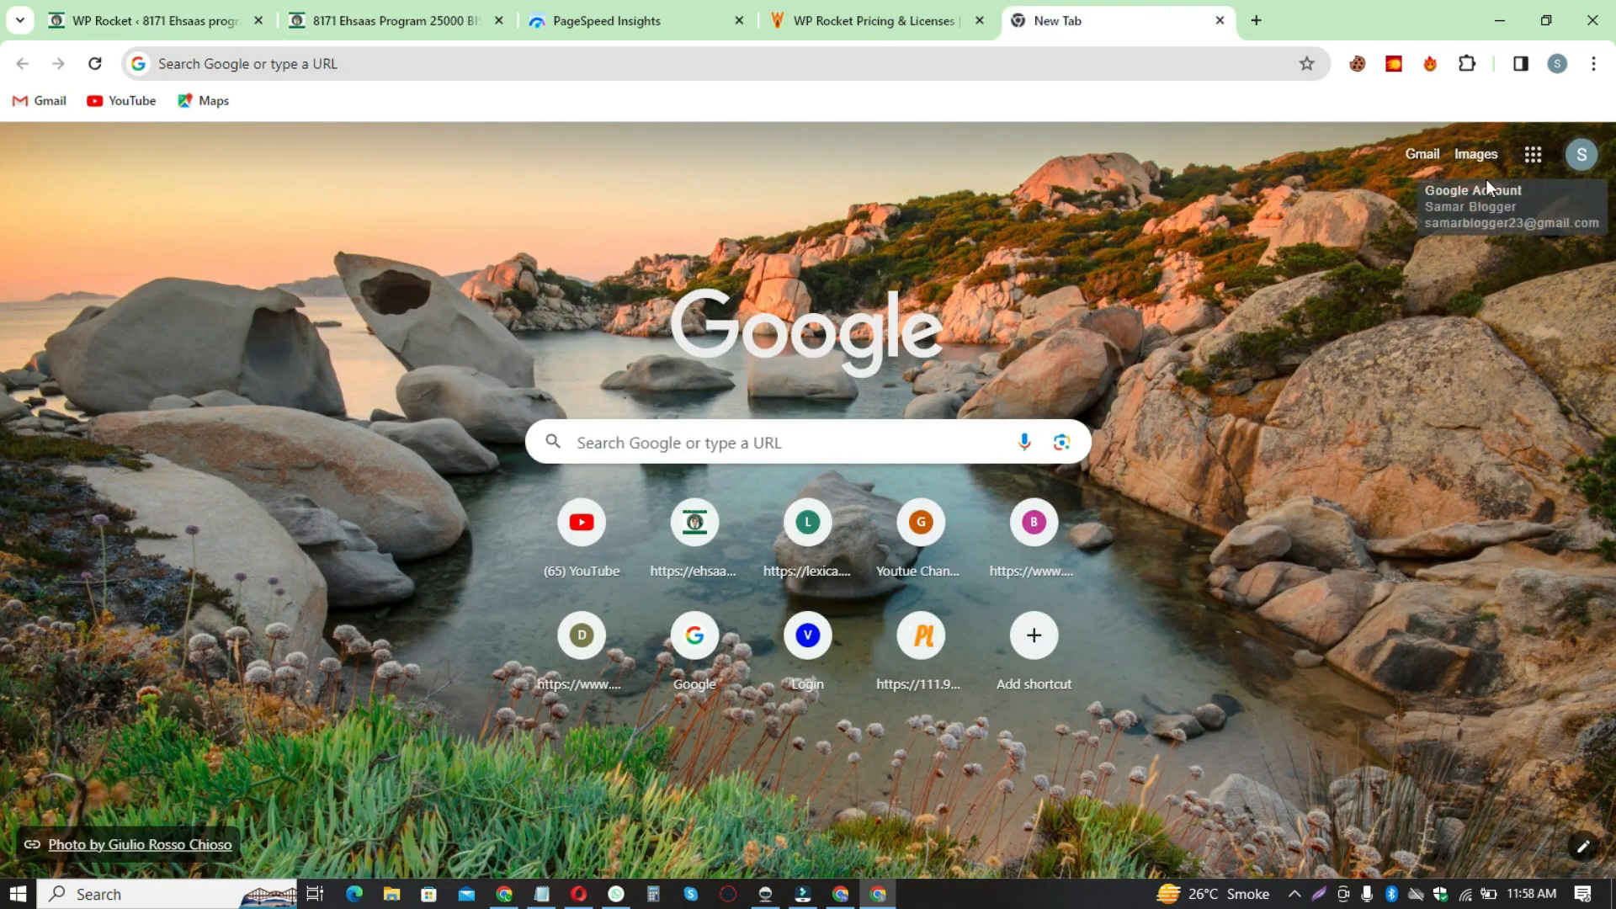
{"action": "left_click", "coordinate": [1415, 156]}
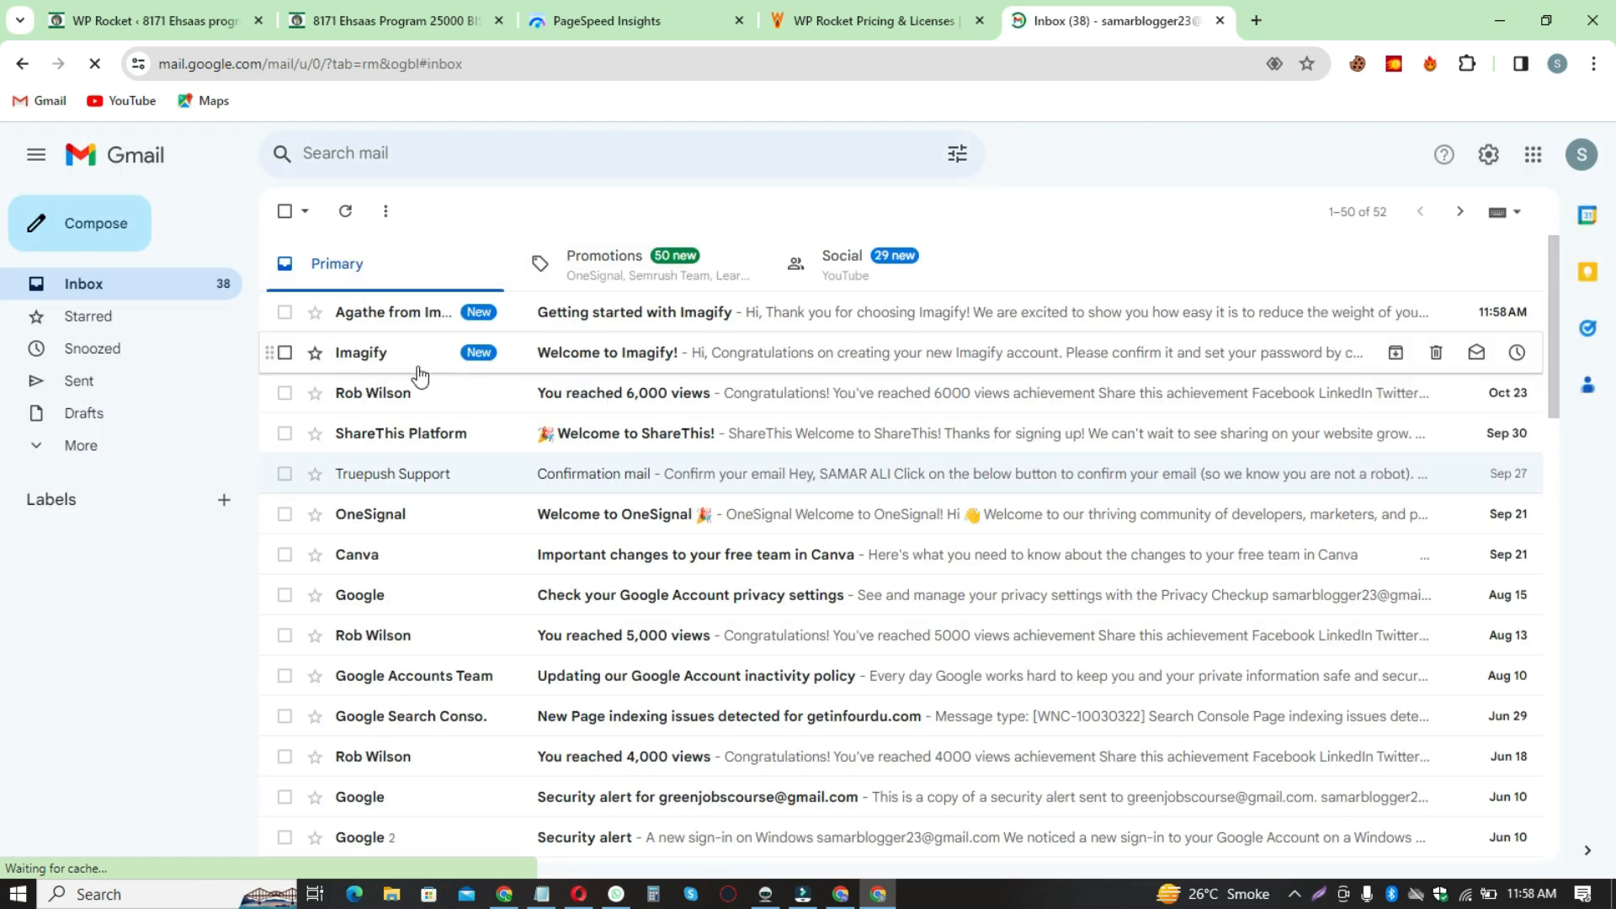
{"action": "left_click", "coordinate": [571, 352]}
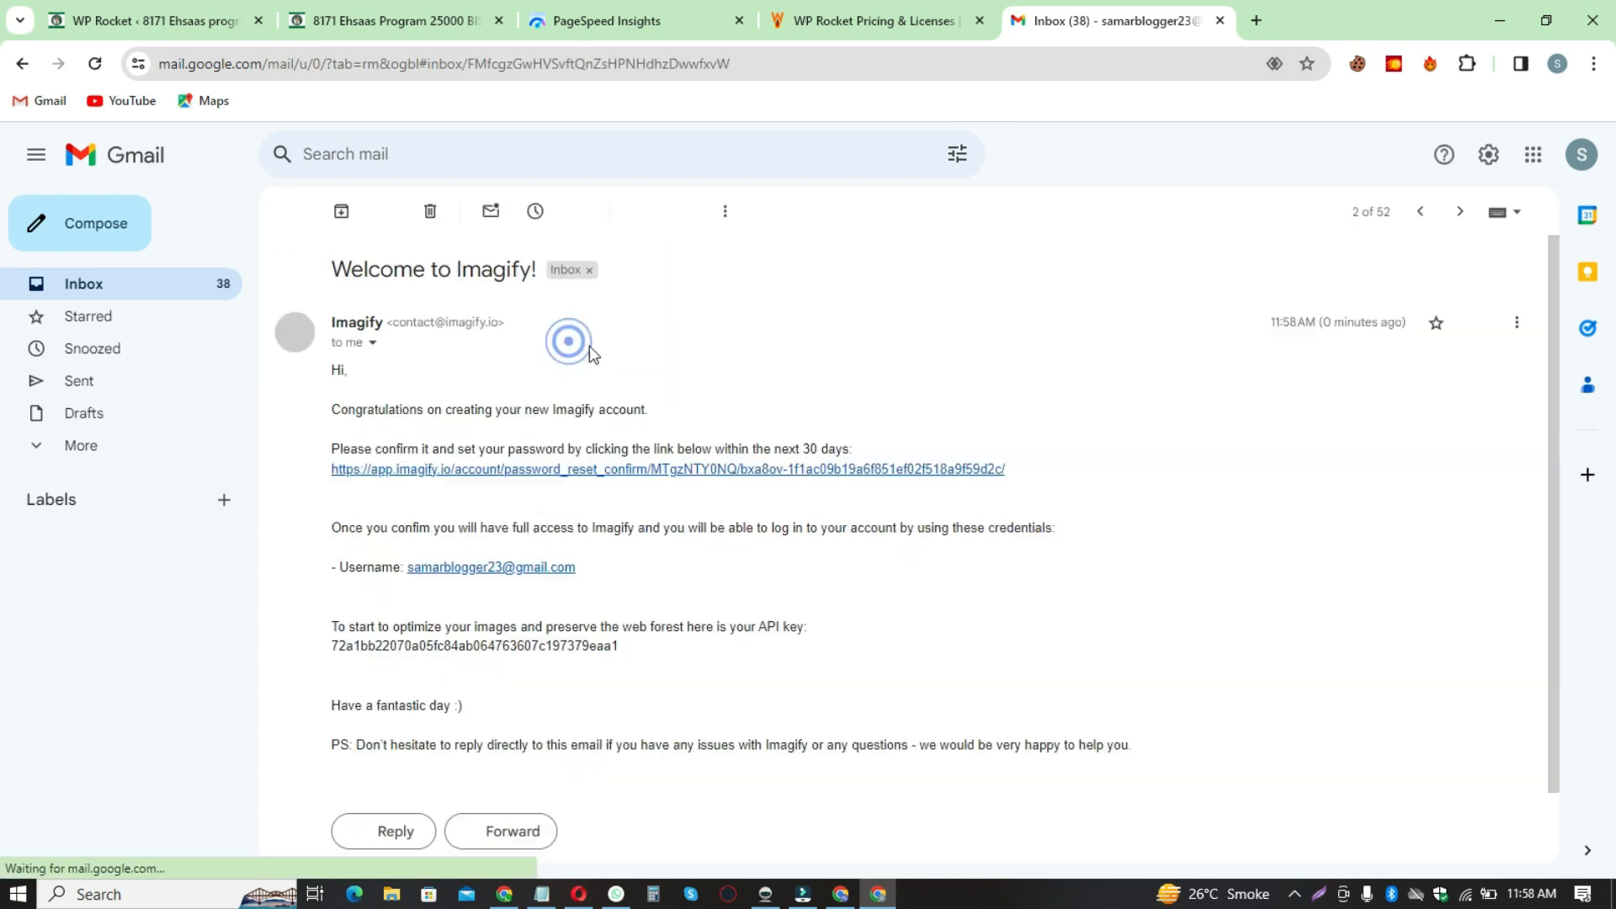
{"action": "scroll", "coordinate": [501, 512], "scroll_direction": "down", "scroll_amount": 1}
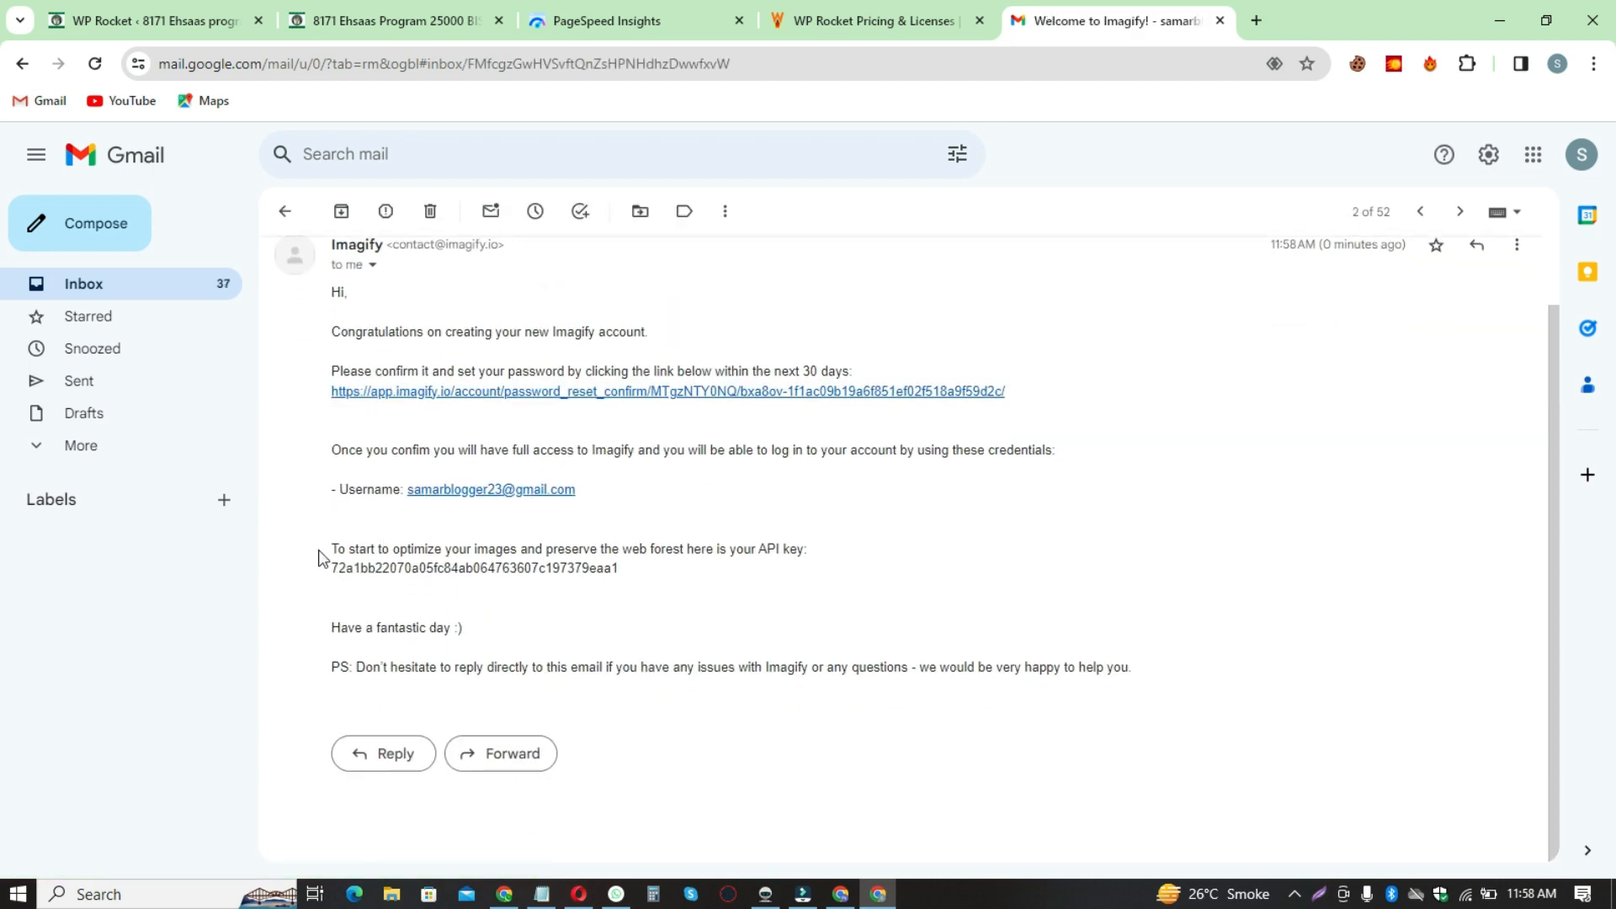
Step: Copy the API key from the Imagify welcome e-mail
{"action": "left_click_drag", "start_coordinate": [315, 549], "coordinate": [811, 546]}
{"action": "left_click", "coordinate": [788, 543]}
{"action": "double_click", "coordinate": [437, 567]}
{"action": "right_click", "coordinate": [448, 560]}
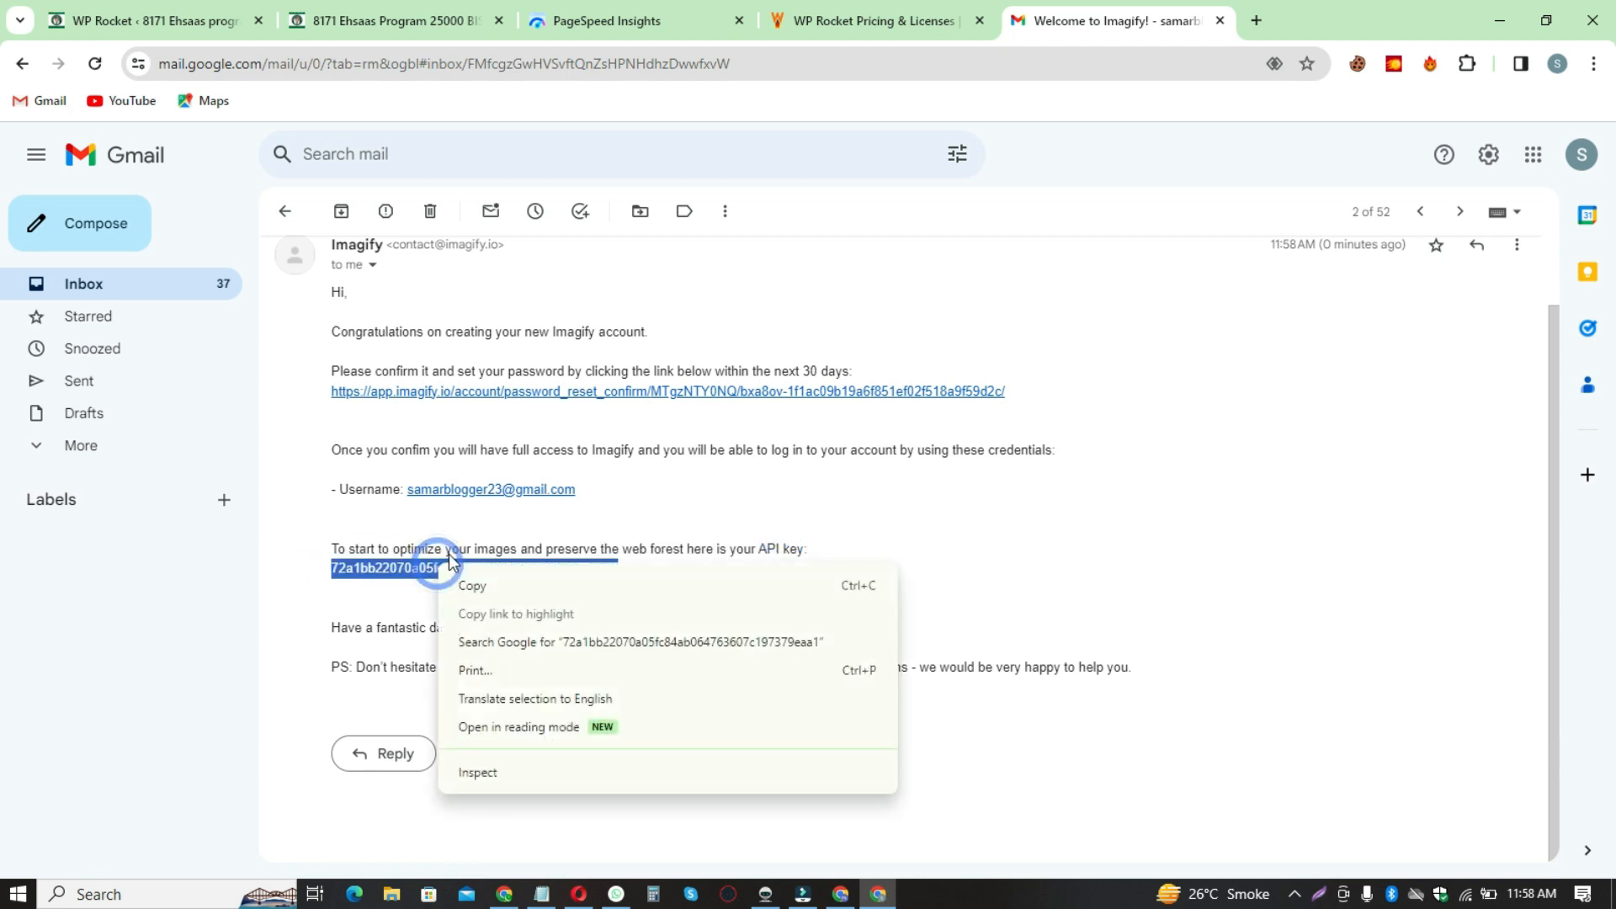
{"action": "left_click", "coordinate": [493, 585]}
Step: Return to WordPress, paste the API key into the Imagify connection form, connect, and close the confirmation
{"action": "left_click", "coordinate": [200, 18]}
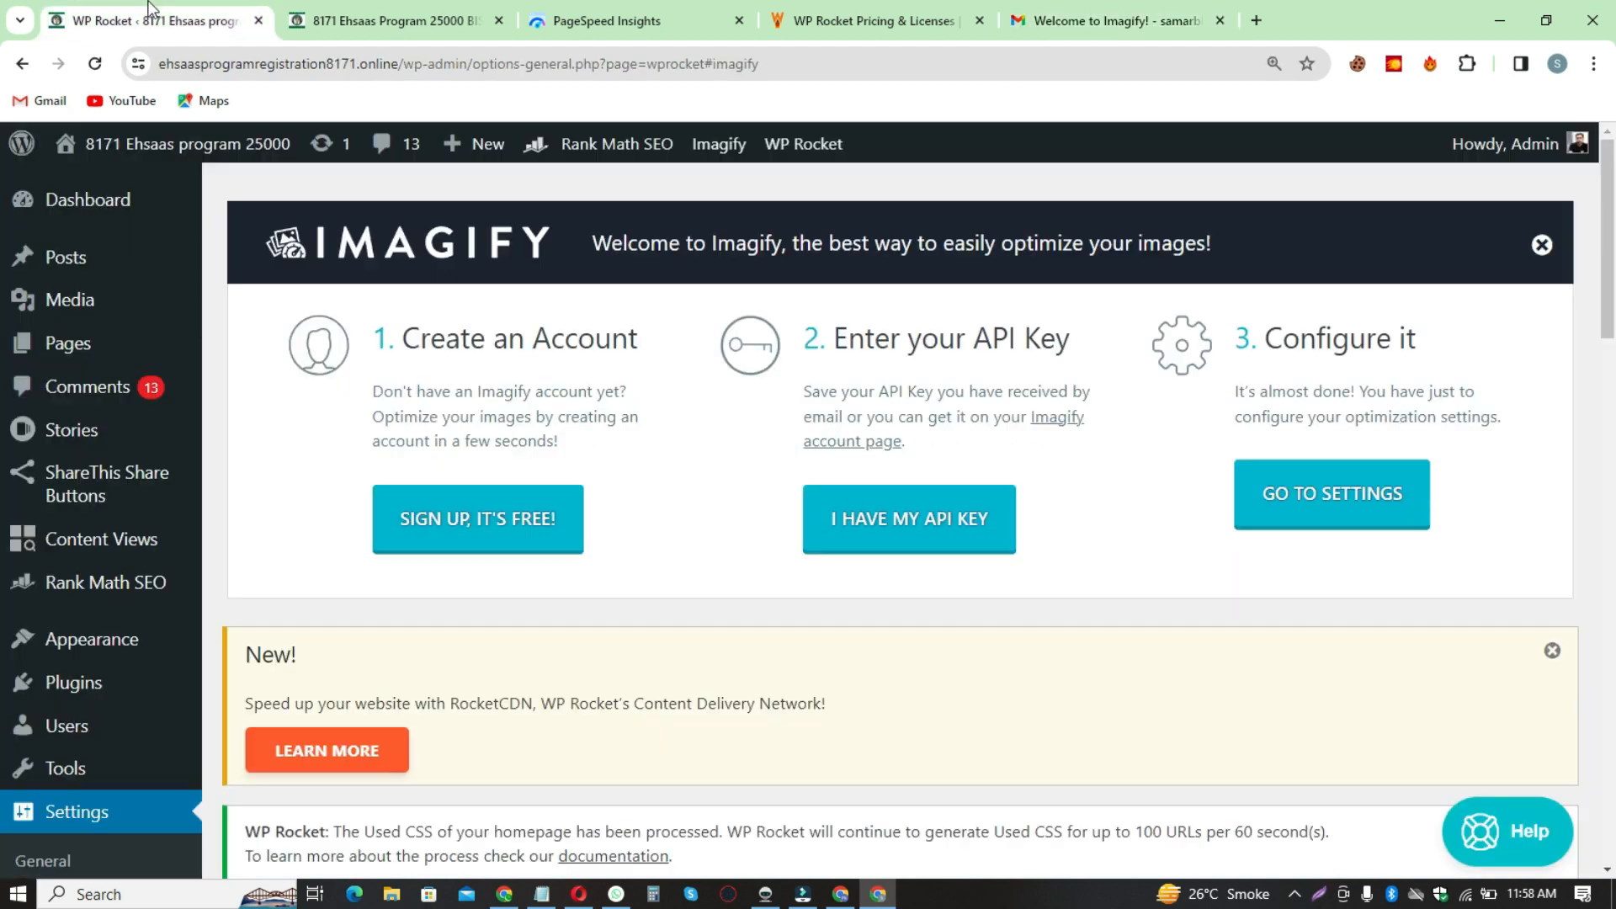
{"action": "left_click", "coordinate": [856, 544]}
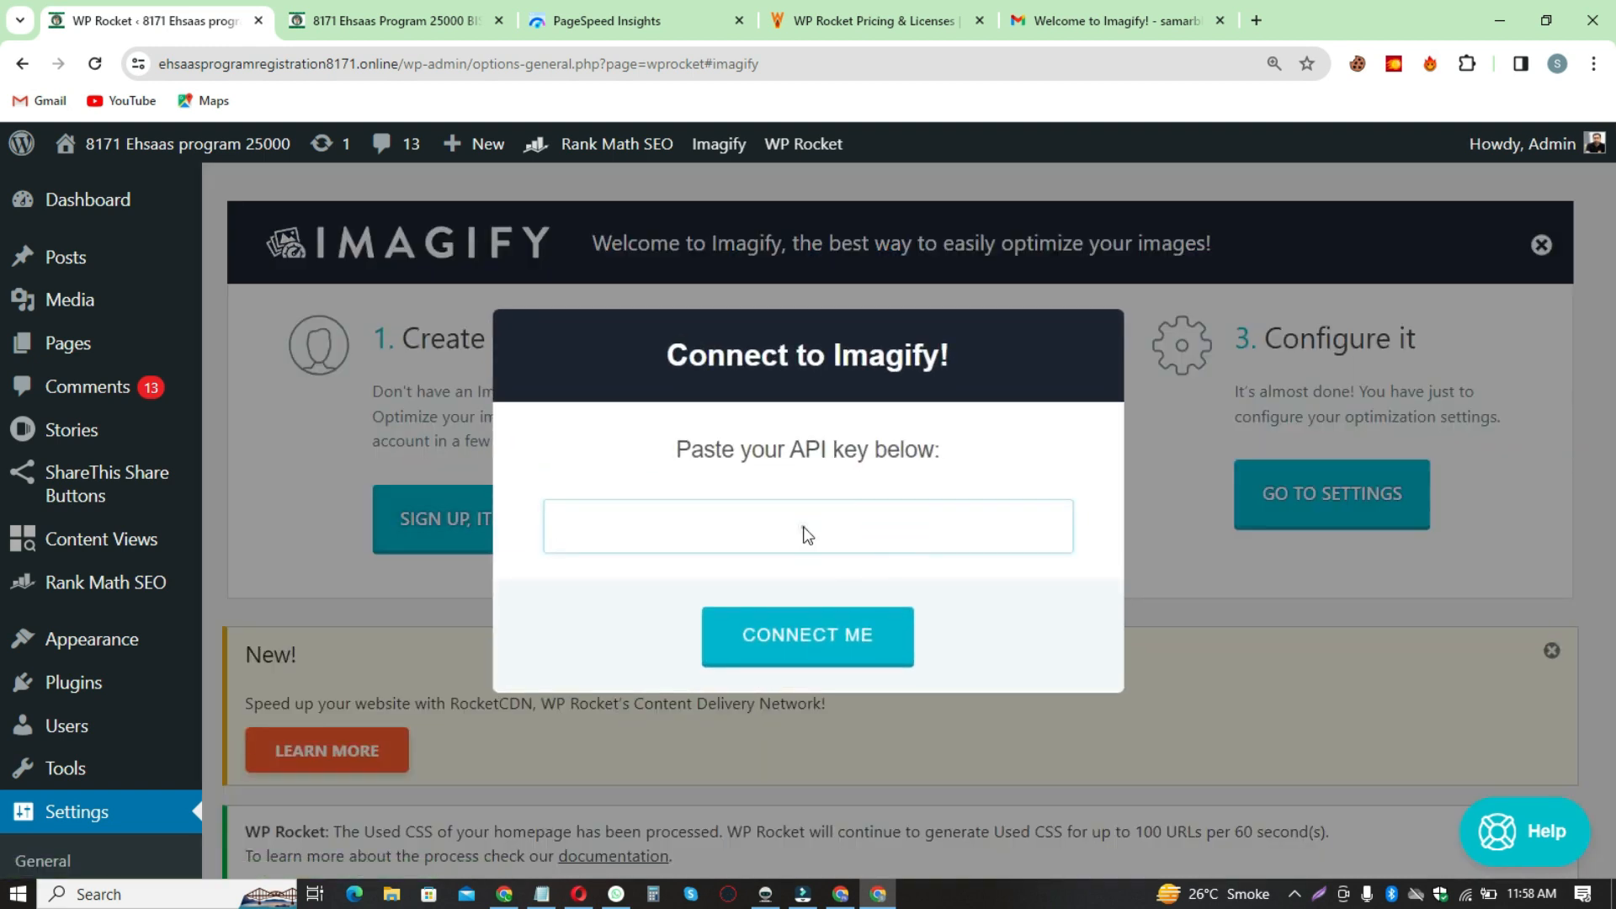
{"action": "right_click", "coordinate": [805, 530]}
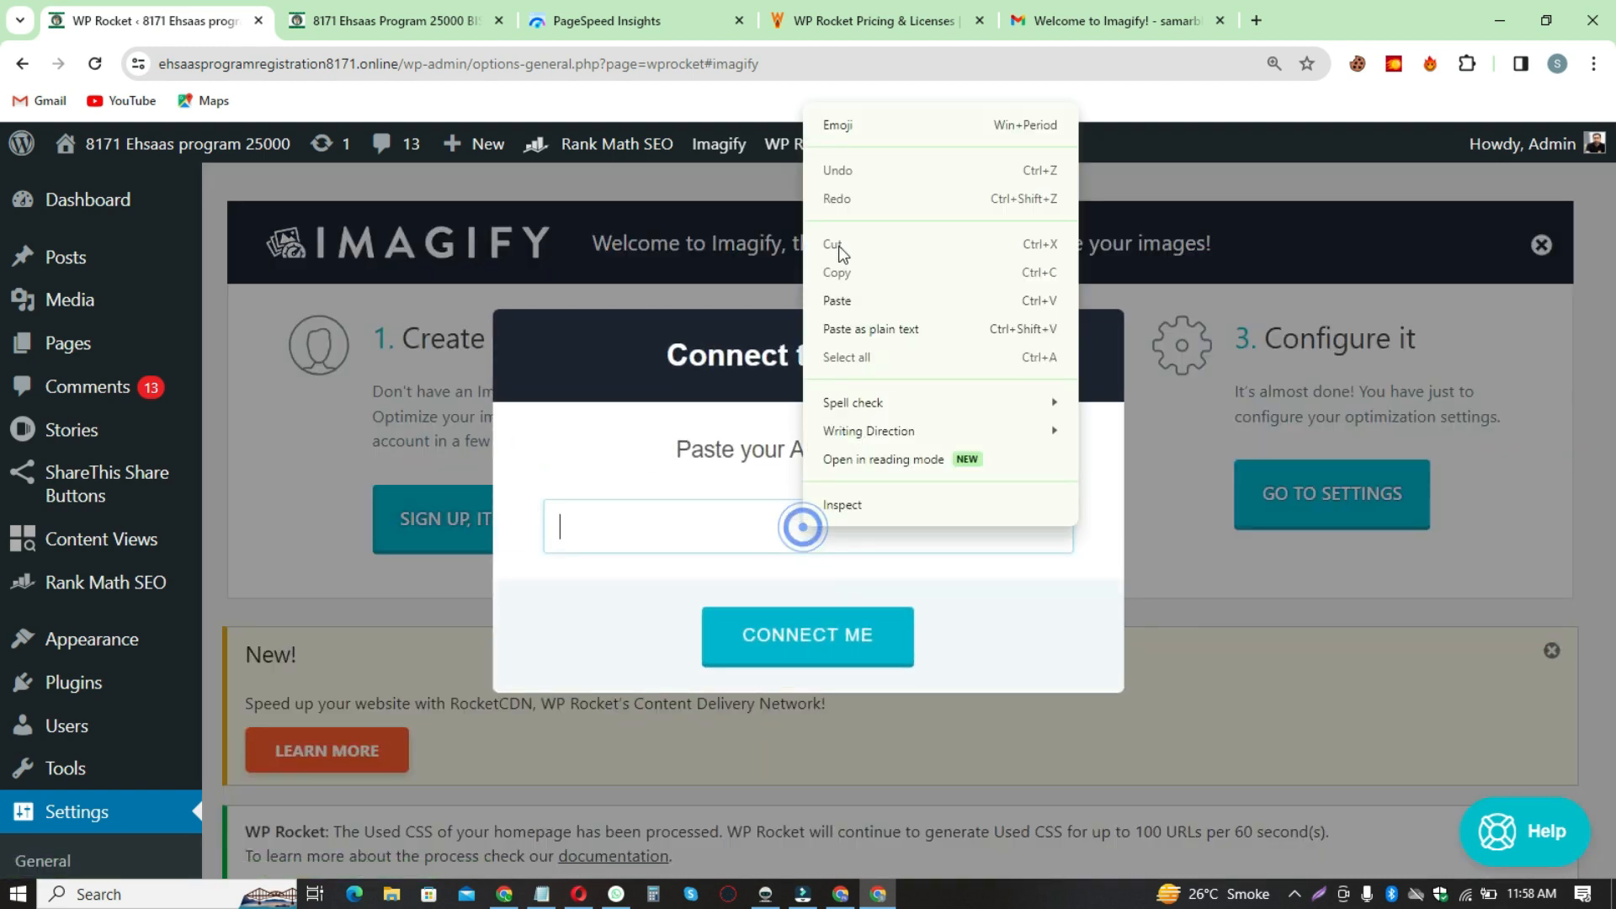
{"action": "left_click", "coordinate": [837, 301]}
{"action": "left_click", "coordinate": [810, 635]}
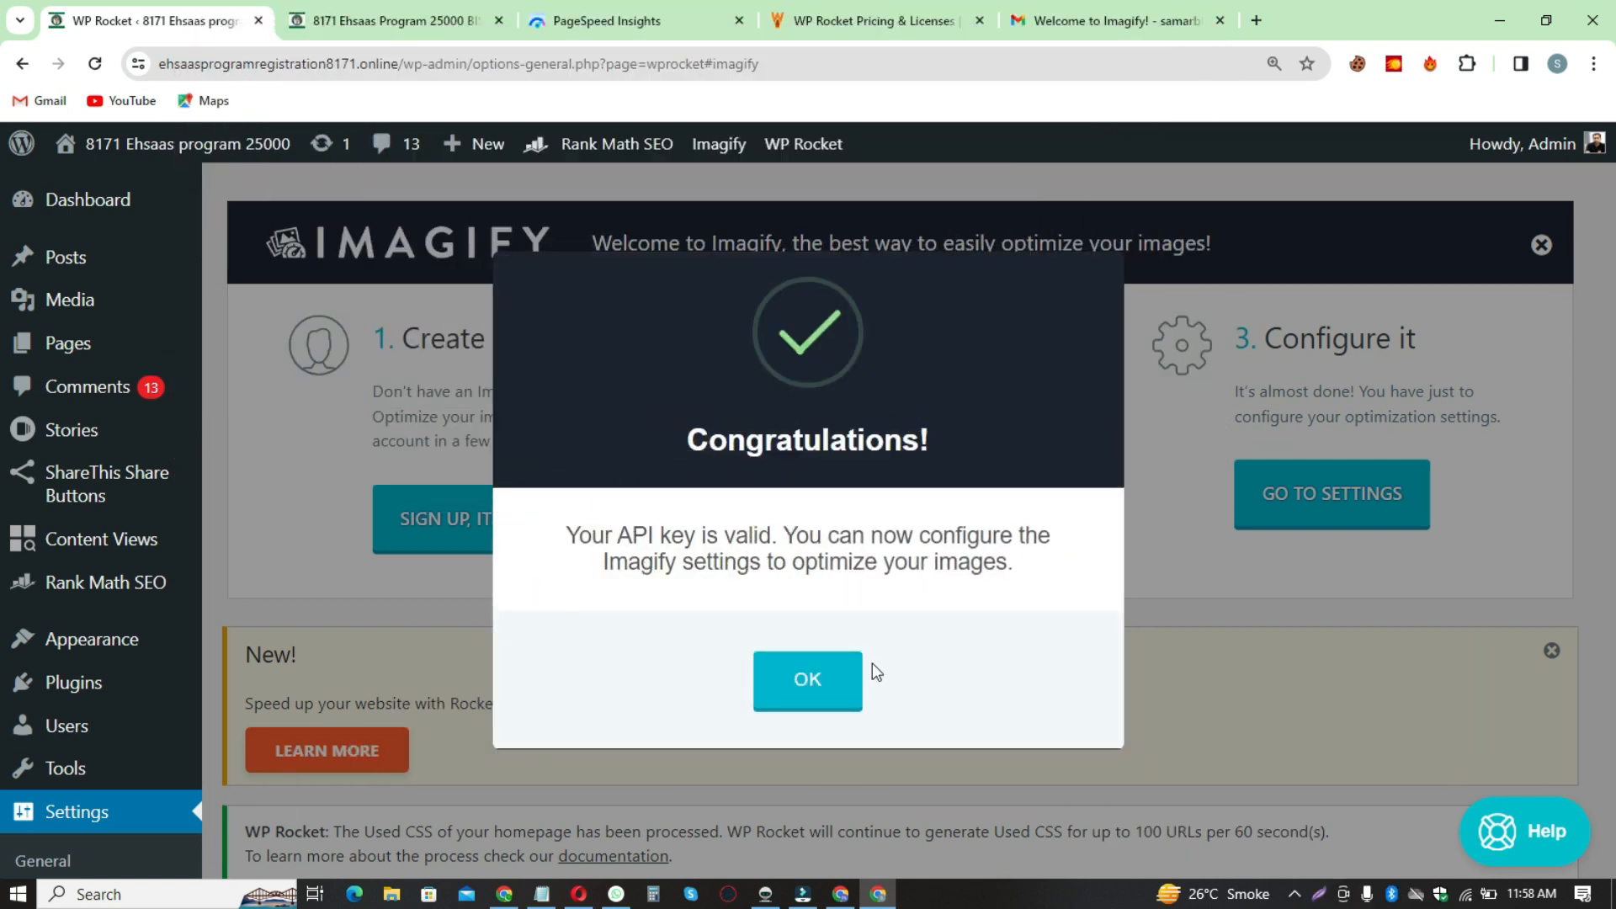
{"action": "left_click", "coordinate": [851, 670]}
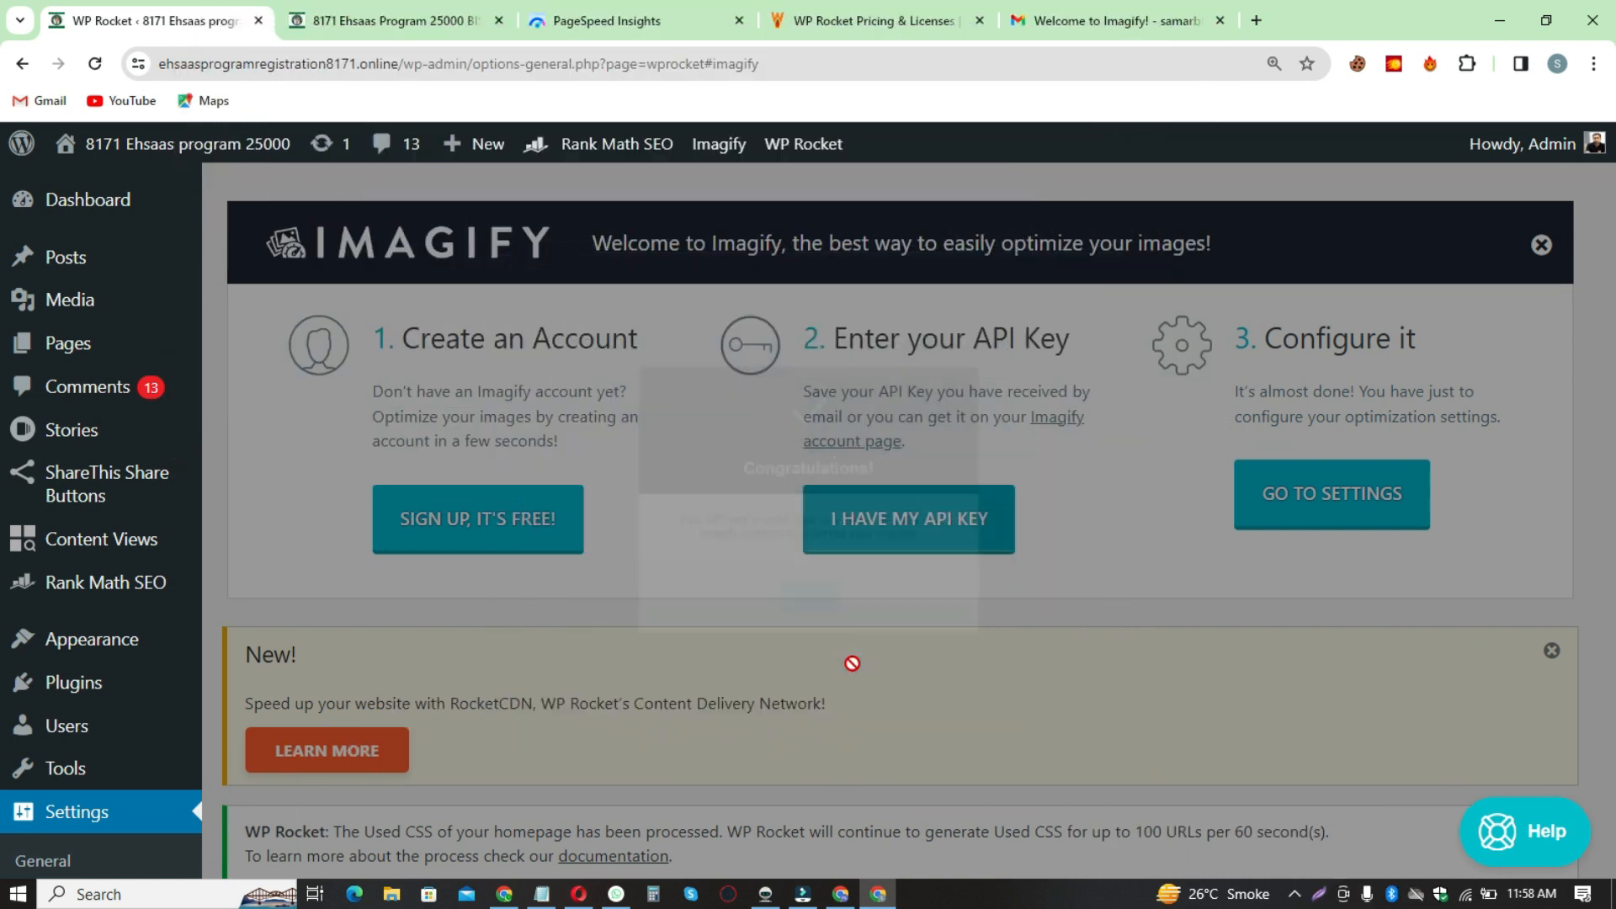
Step: Open the Imagify settings, clear the WP Rocket cache from the plugin-change notice, and dismiss the resulting message
{"action": "left_click", "coordinate": [1357, 493]}
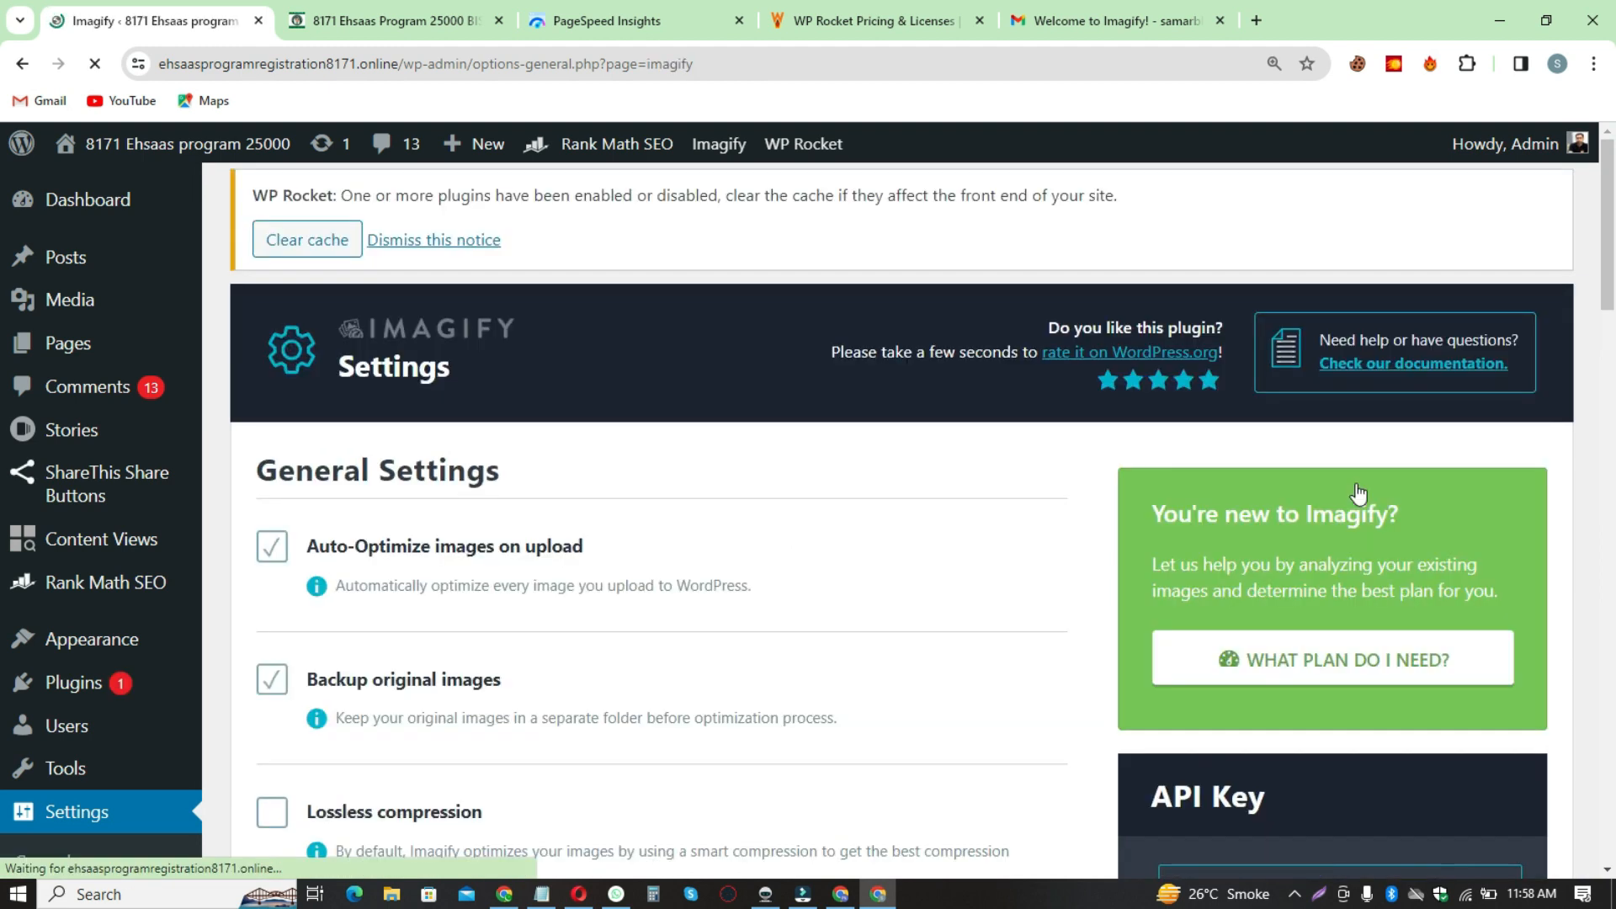
{"action": "scroll", "coordinate": [631, 517], "scroll_direction": "down", "scroll_amount": 1}
{"action": "scroll", "coordinate": [749, 513], "scroll_direction": "up", "scroll_amount": 1}
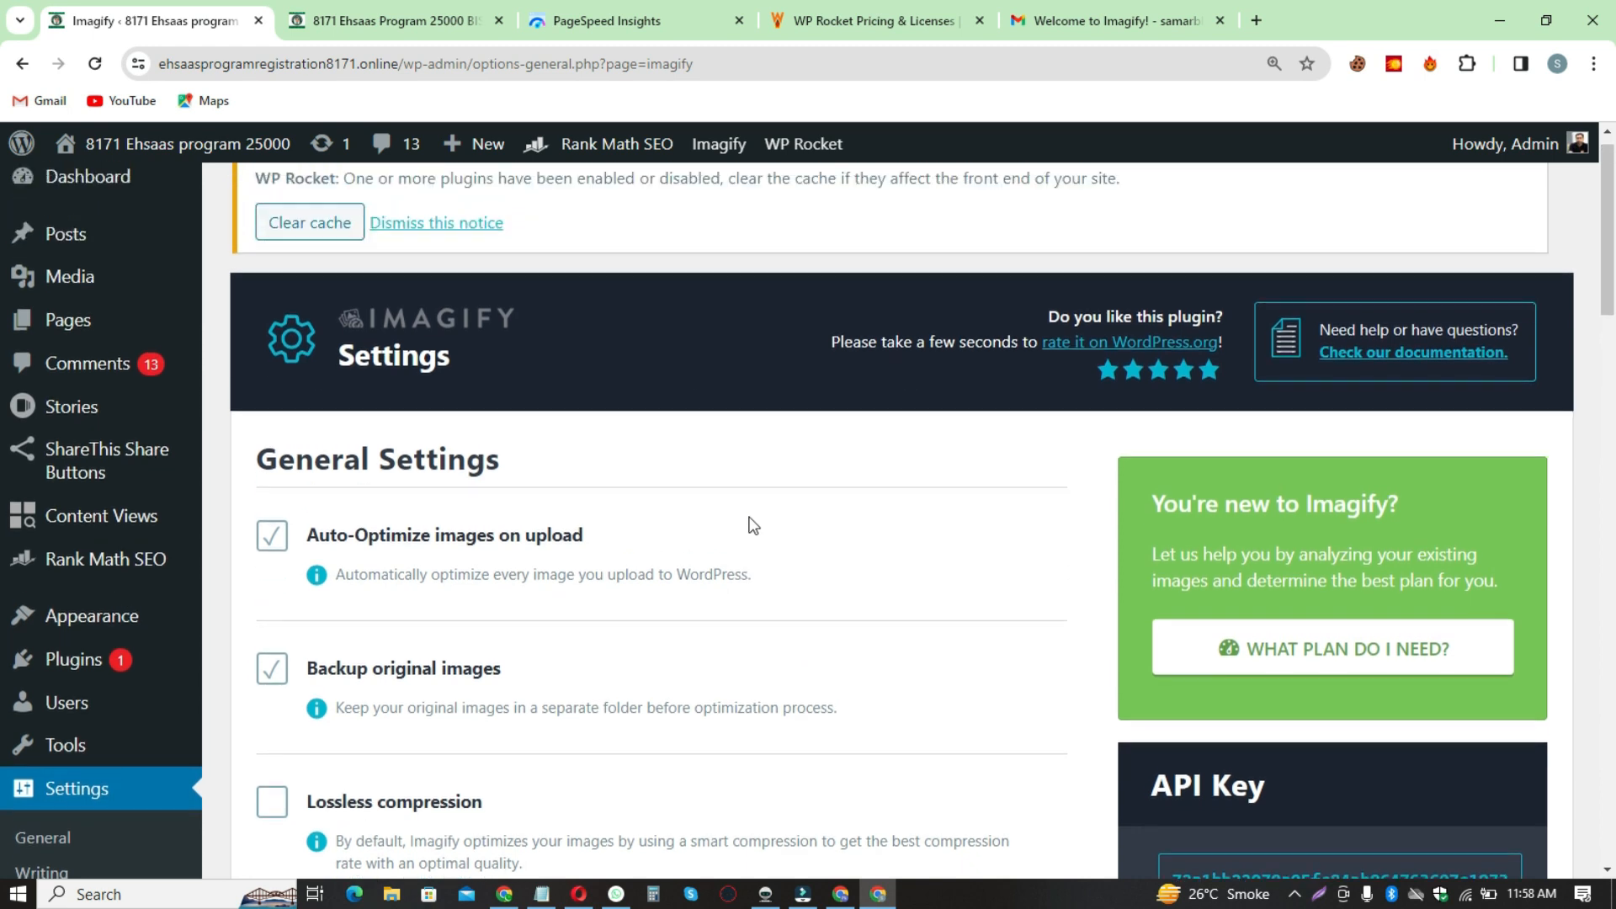
{"action": "left_click", "coordinate": [323, 263]}
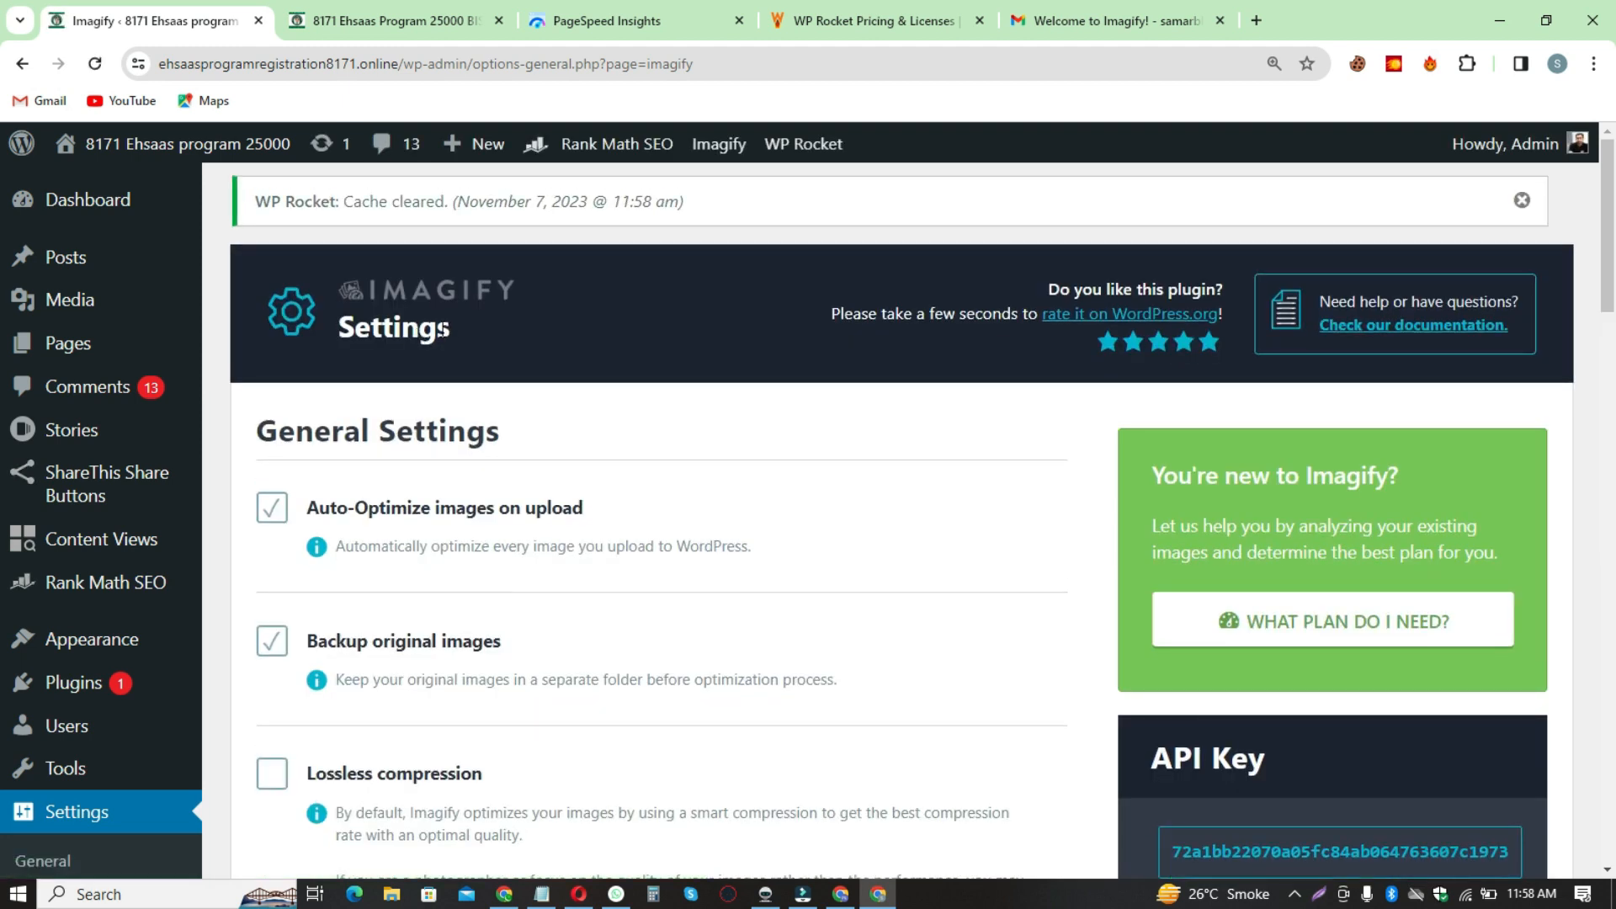
{"action": "left_click", "coordinate": [1521, 200]}
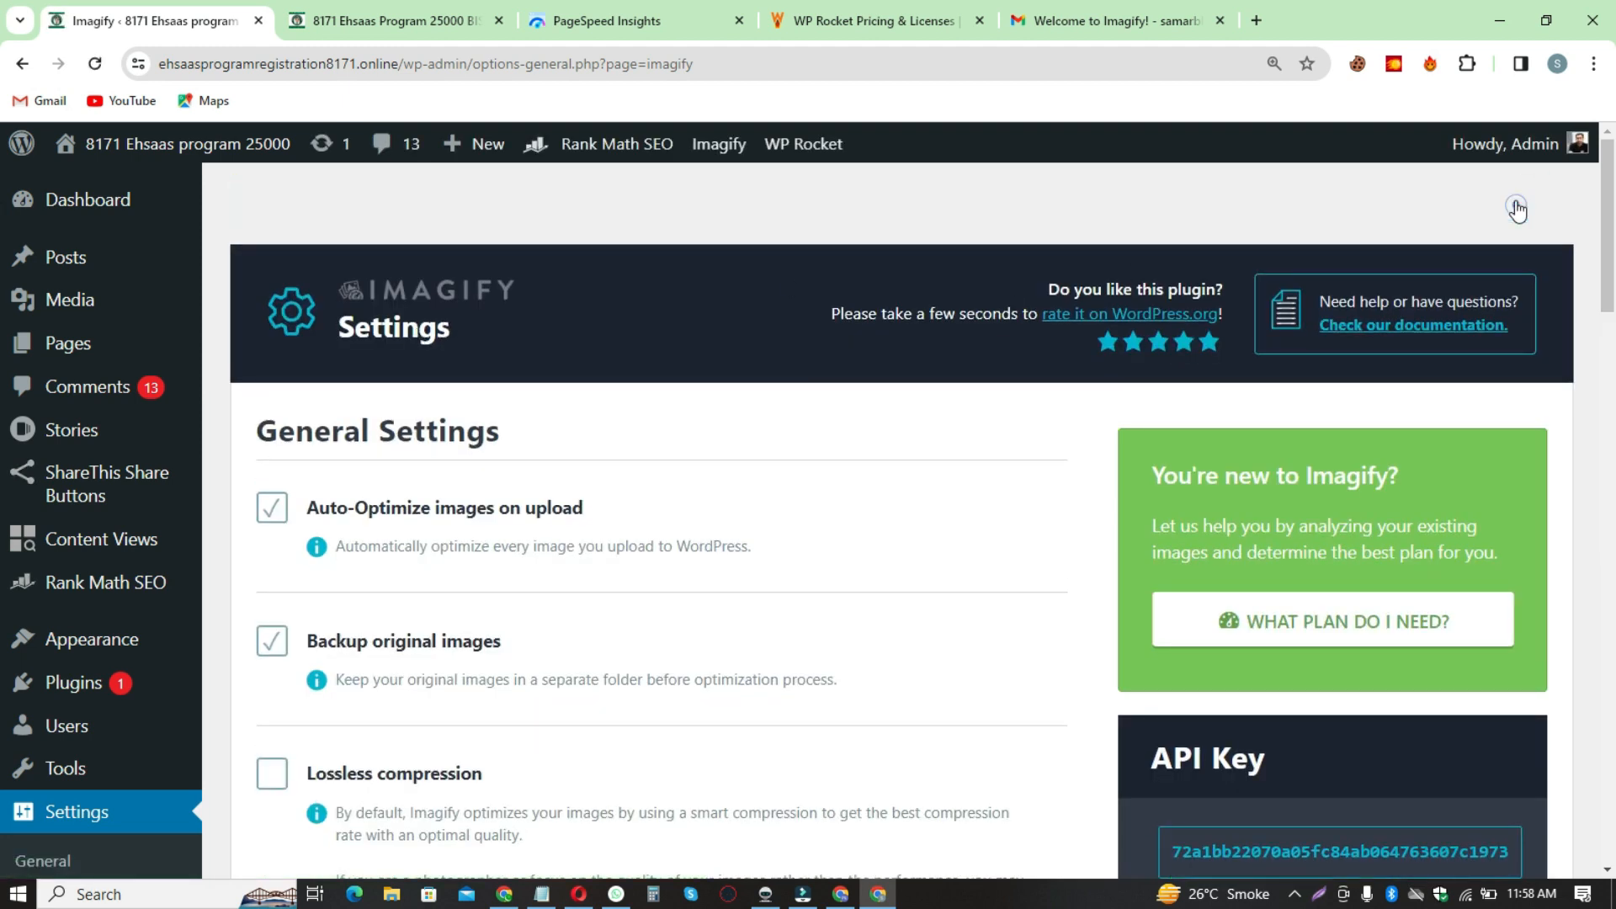
Step: Save the Imagify settings and look over the general and WebP optimization options
{"action": "scroll", "coordinate": [525, 497], "scroll_direction": "down", "scroll_amount": 15}
{"action": "scroll", "coordinate": [524, 496], "scroll_direction": "down", "scroll_amount": 10}
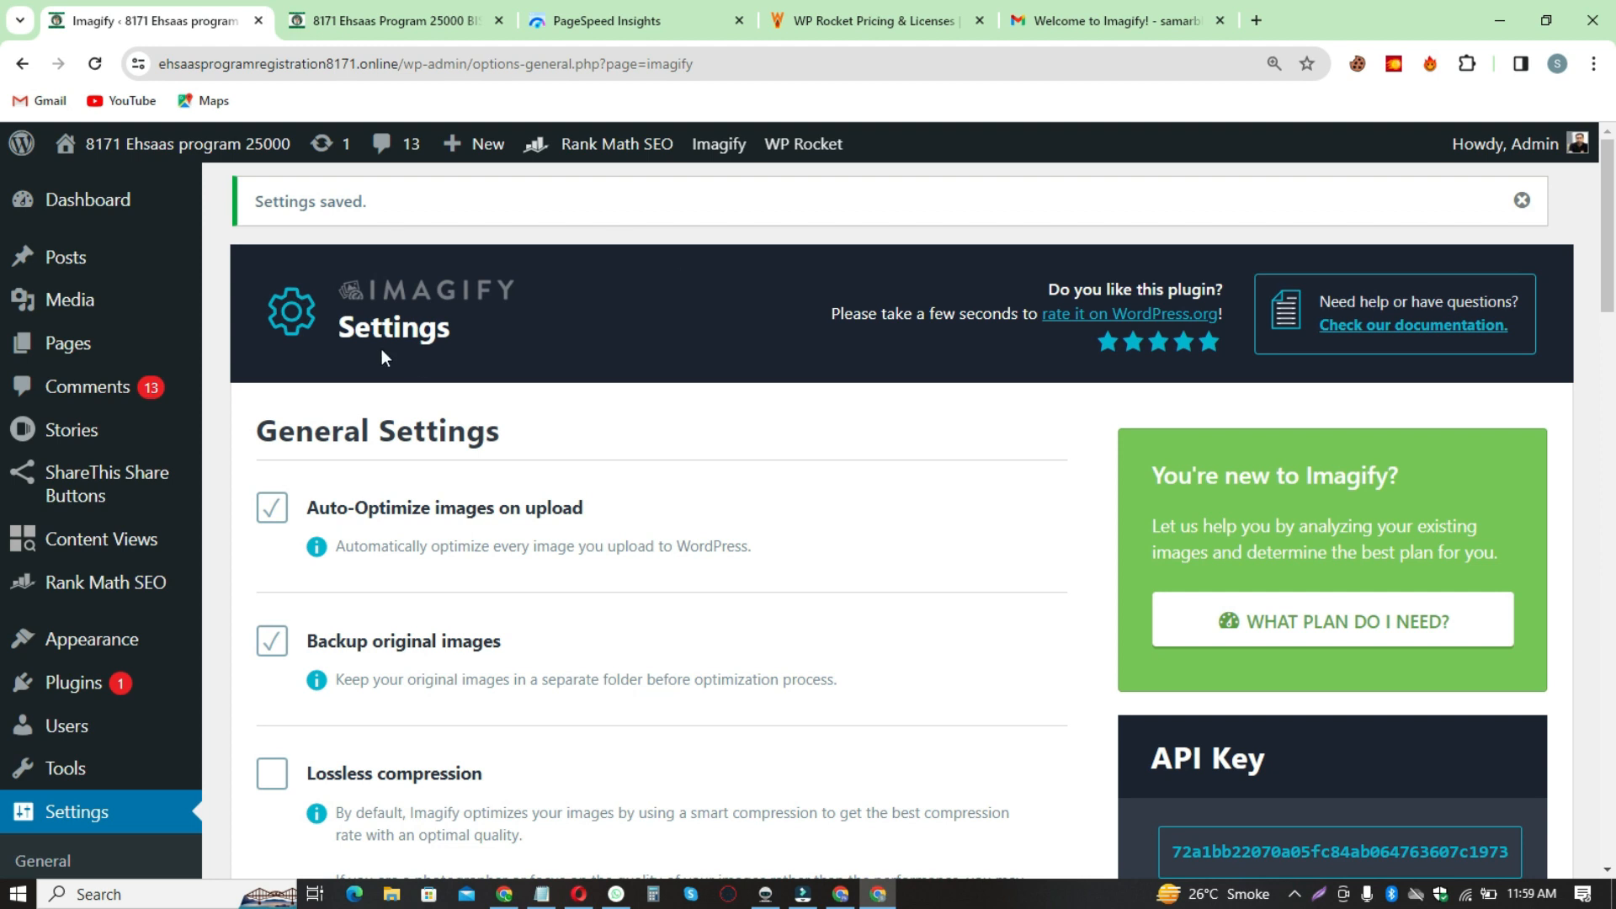
{"action": "scroll", "coordinate": [650, 446], "scroll_direction": "down", "scroll_amount": 7}
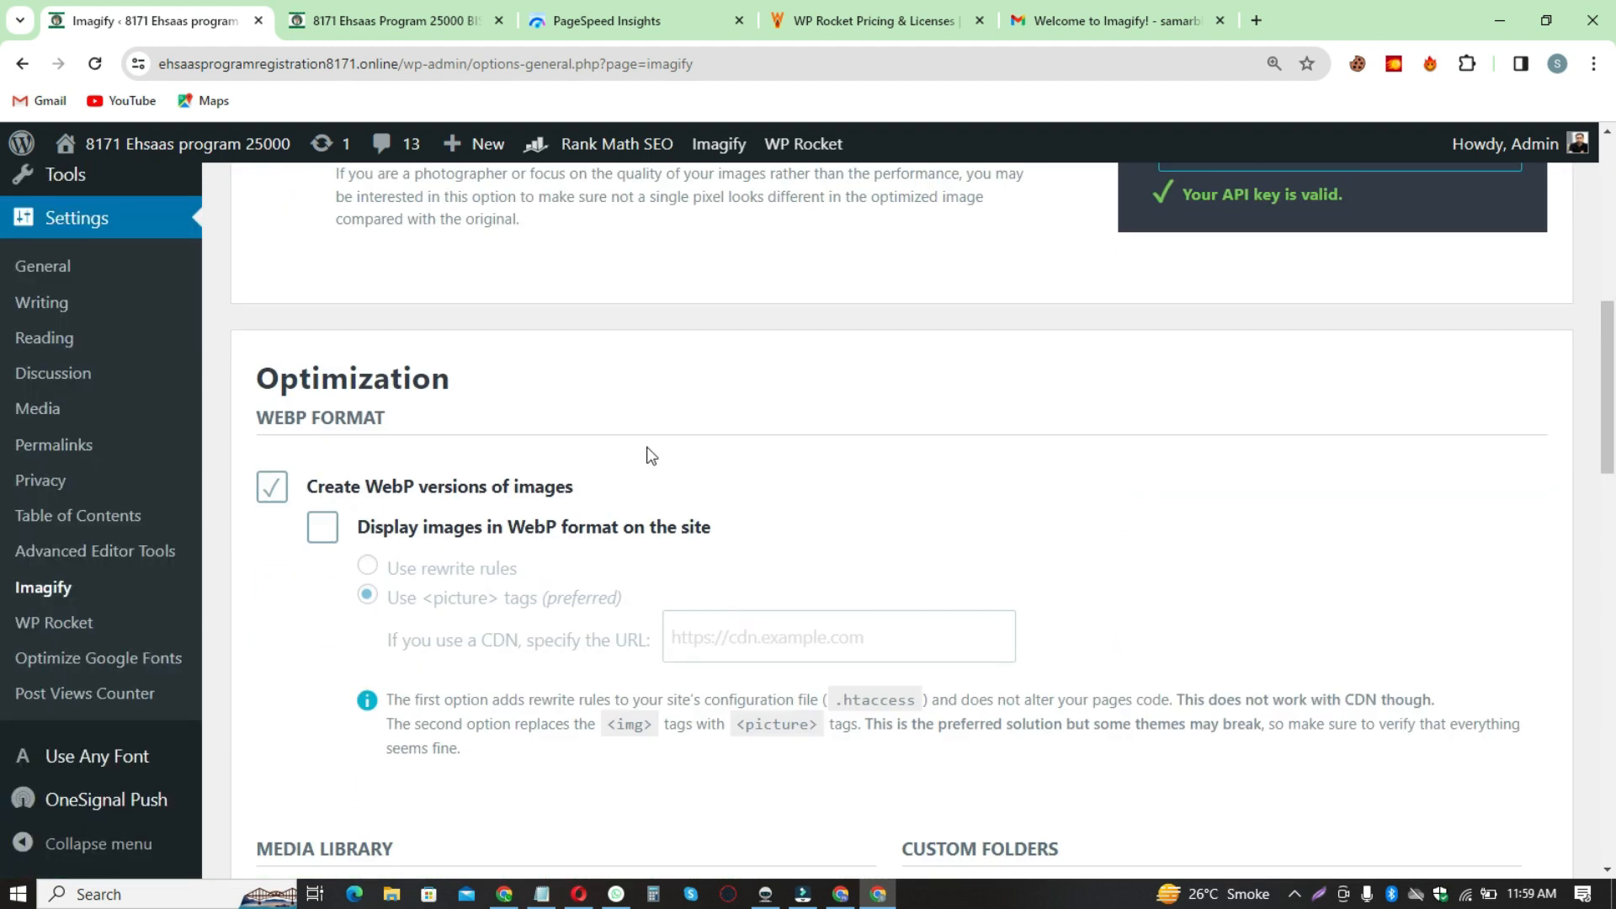
{"action": "scroll", "coordinate": [650, 456], "scroll_direction": "up", "scroll_amount": 8}
{"action": "mouse_move", "coordinate": [194, 421]}
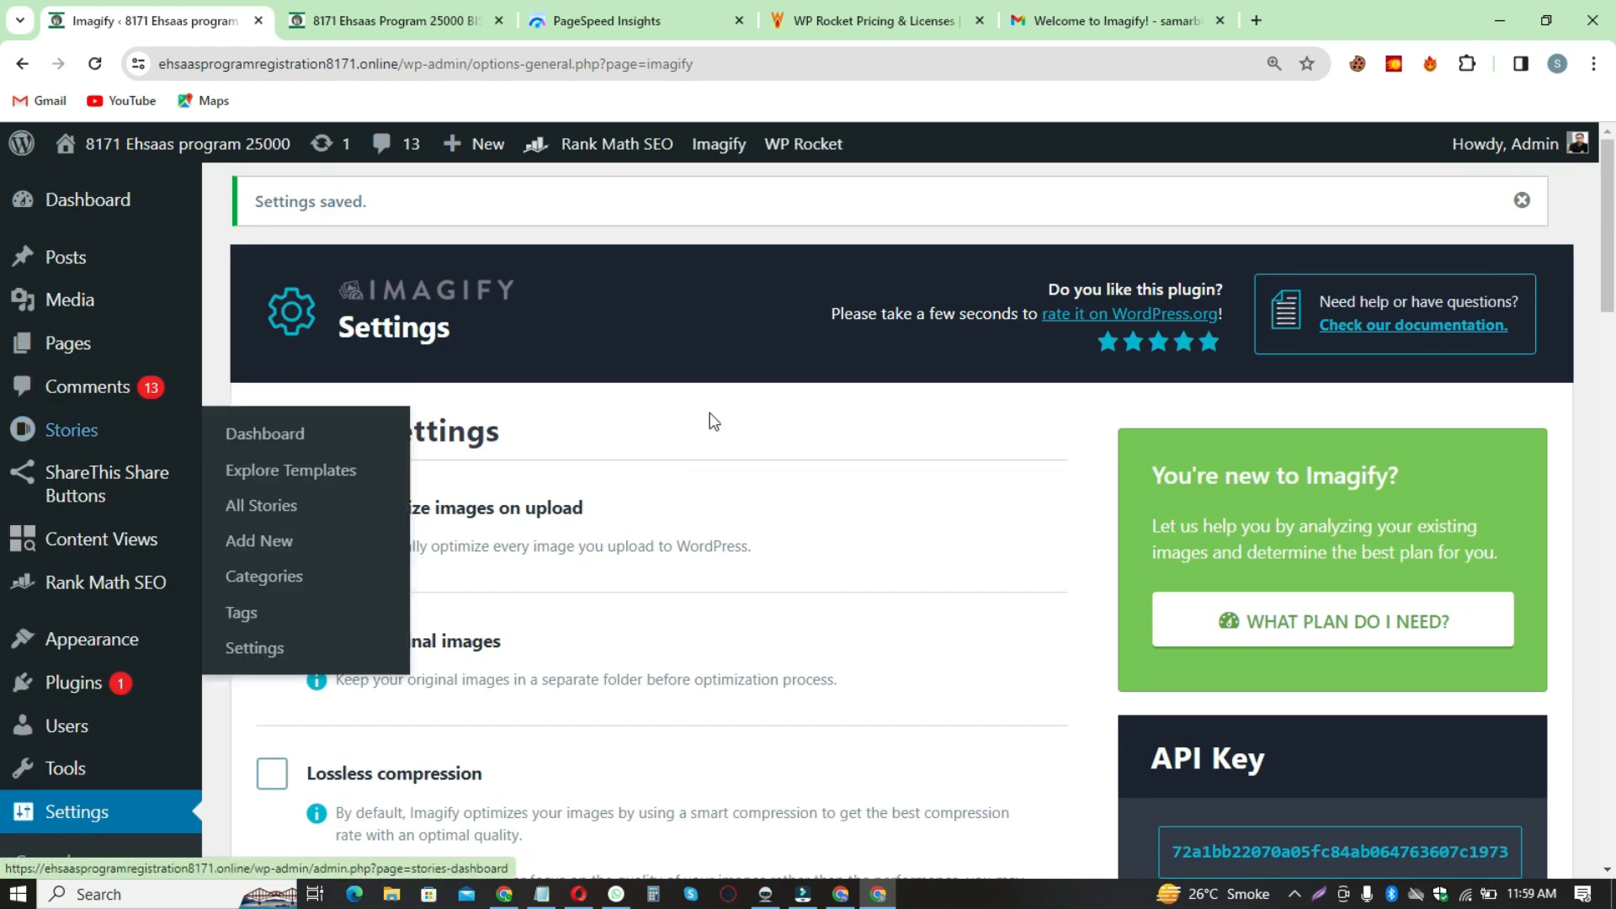
Step: Switch to PageSpeed Insights, review the earlier mobile report, and run a new analysis of the site
{"action": "left_click", "coordinate": [581, 21]}
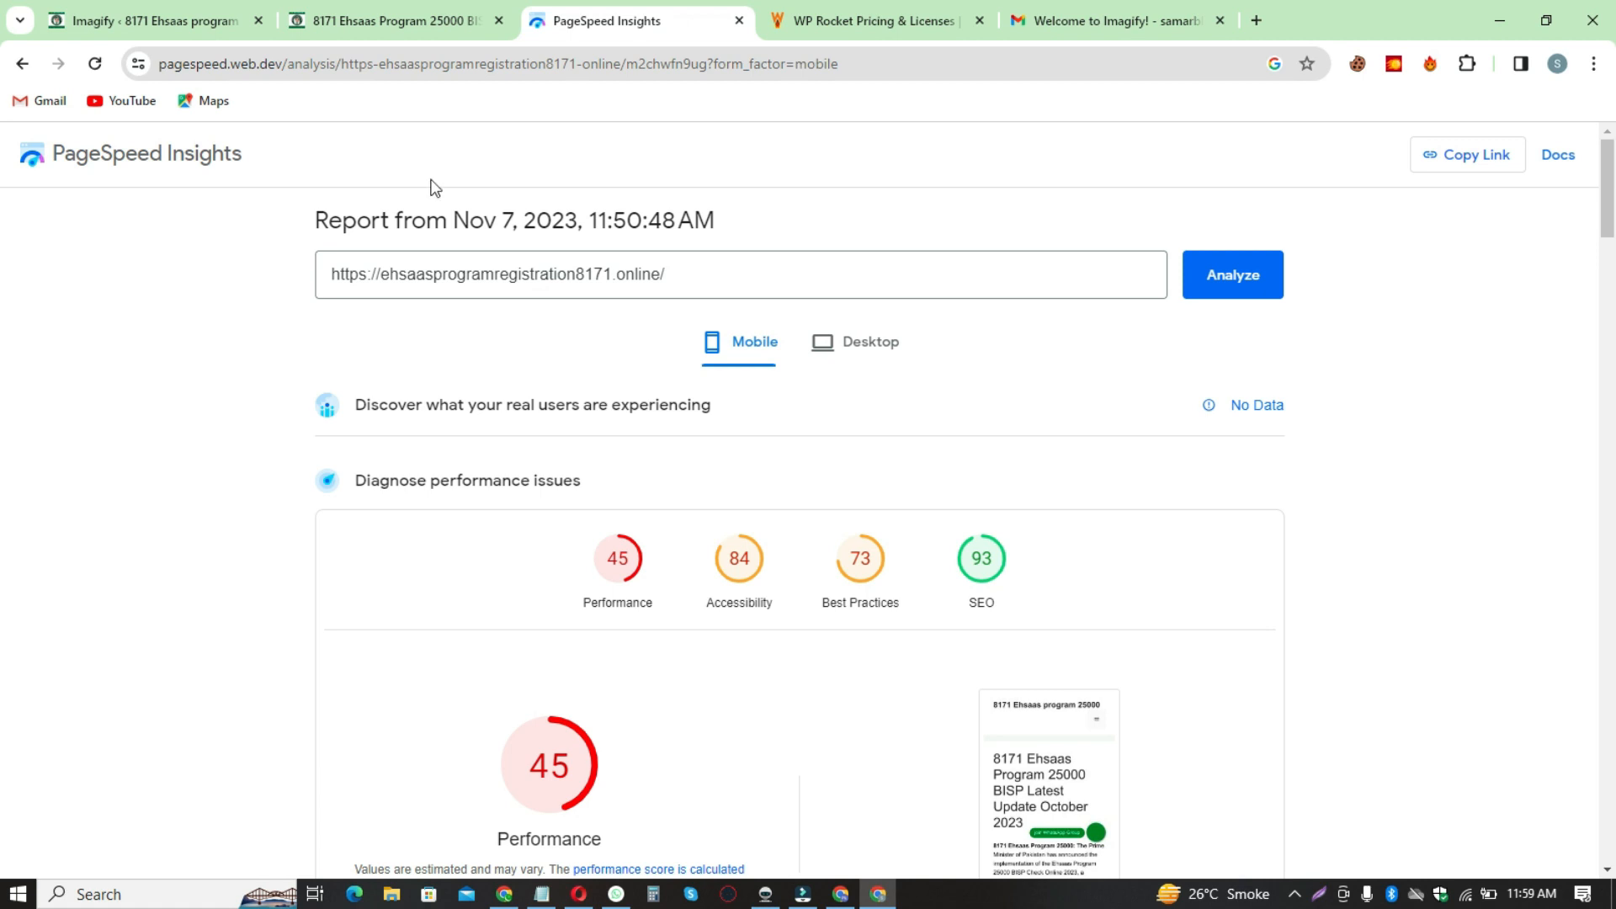
{"action": "scroll", "coordinate": [558, 433], "scroll_direction": "down", "scroll_amount": 10}
{"action": "scroll", "coordinate": [570, 589], "scroll_direction": "up", "scroll_amount": 3}
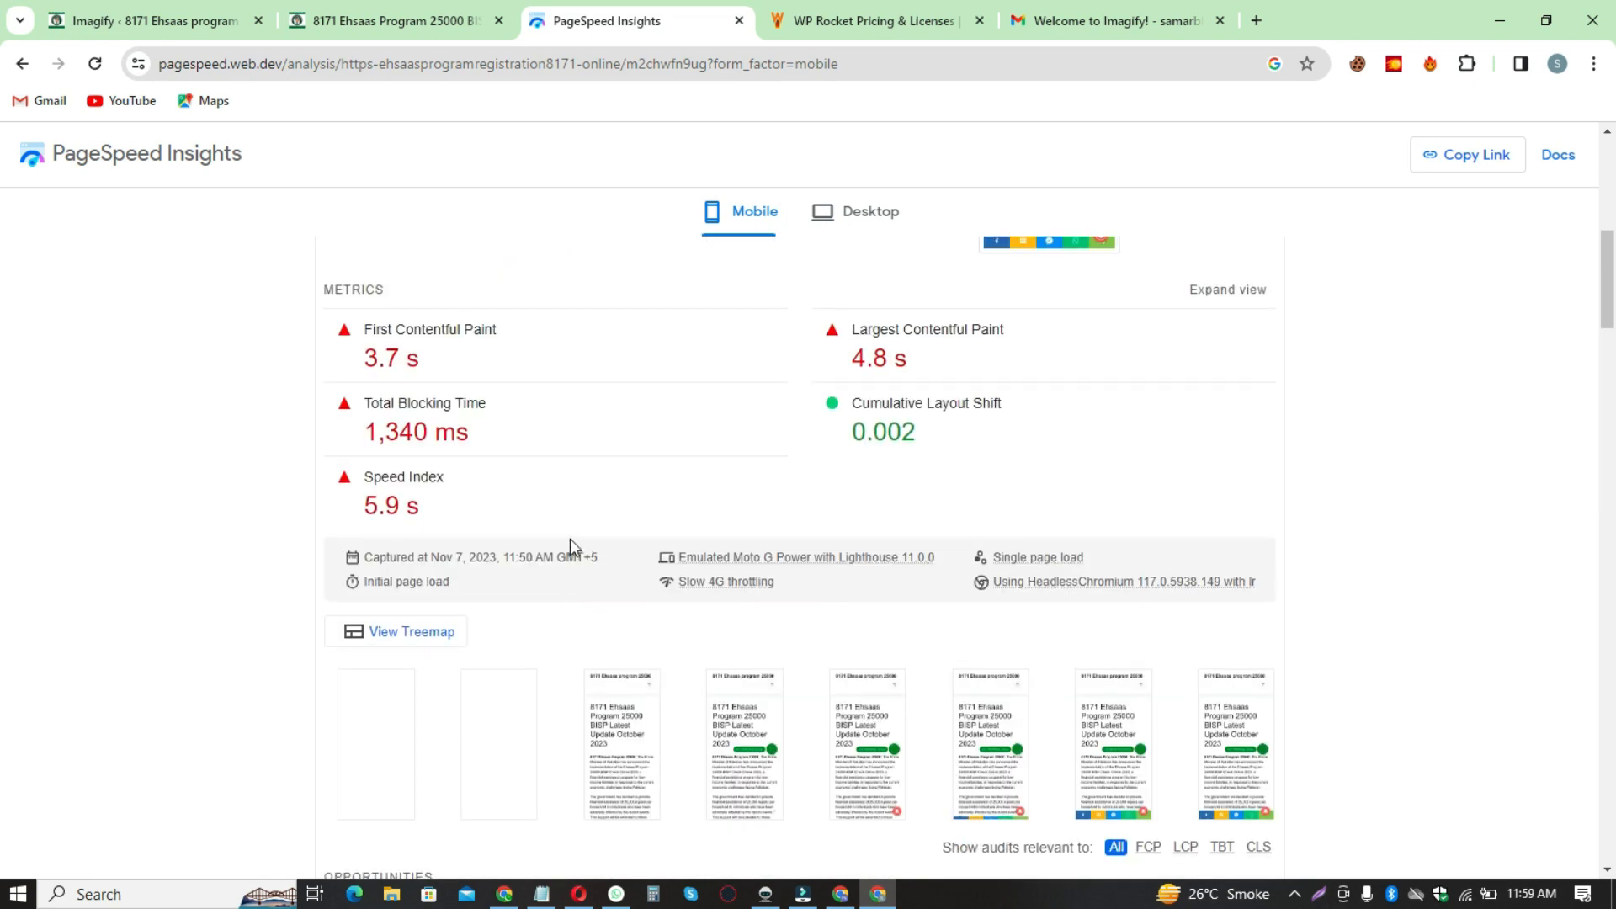
{"action": "scroll", "coordinate": [568, 539], "scroll_direction": "up", "scroll_amount": 4}
{"action": "double_click", "coordinate": [549, 462]}
{"action": "scroll", "coordinate": [1034, 457], "scroll_direction": "up", "scroll_amount": 3}
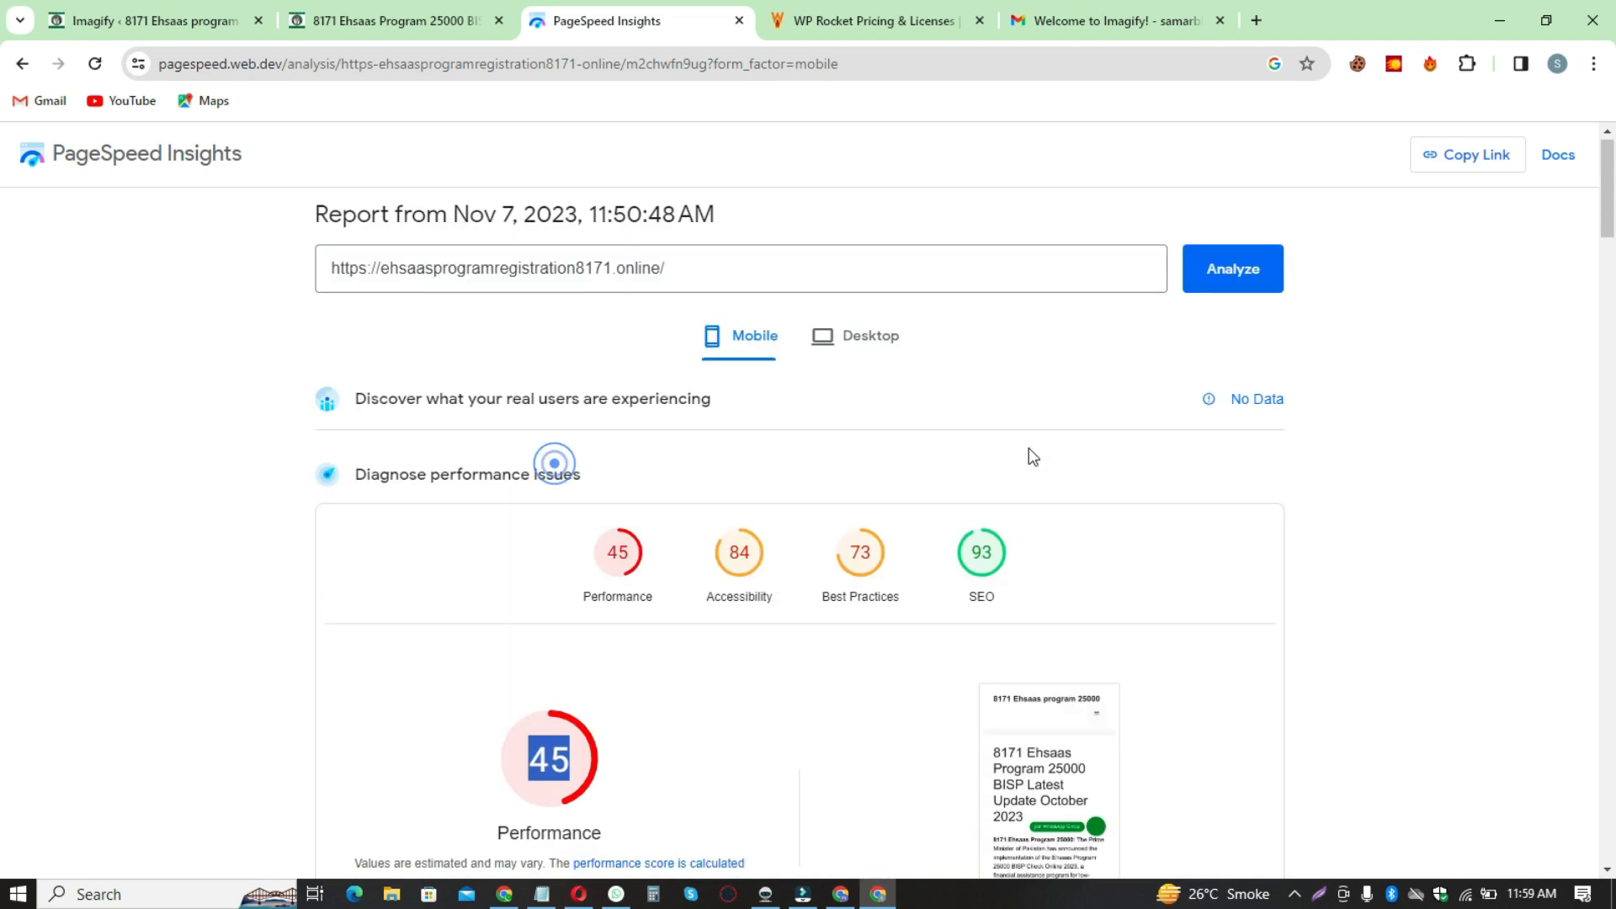
{"action": "left_click", "coordinate": [1478, 468]}
{"action": "left_click", "coordinate": [1264, 286]}
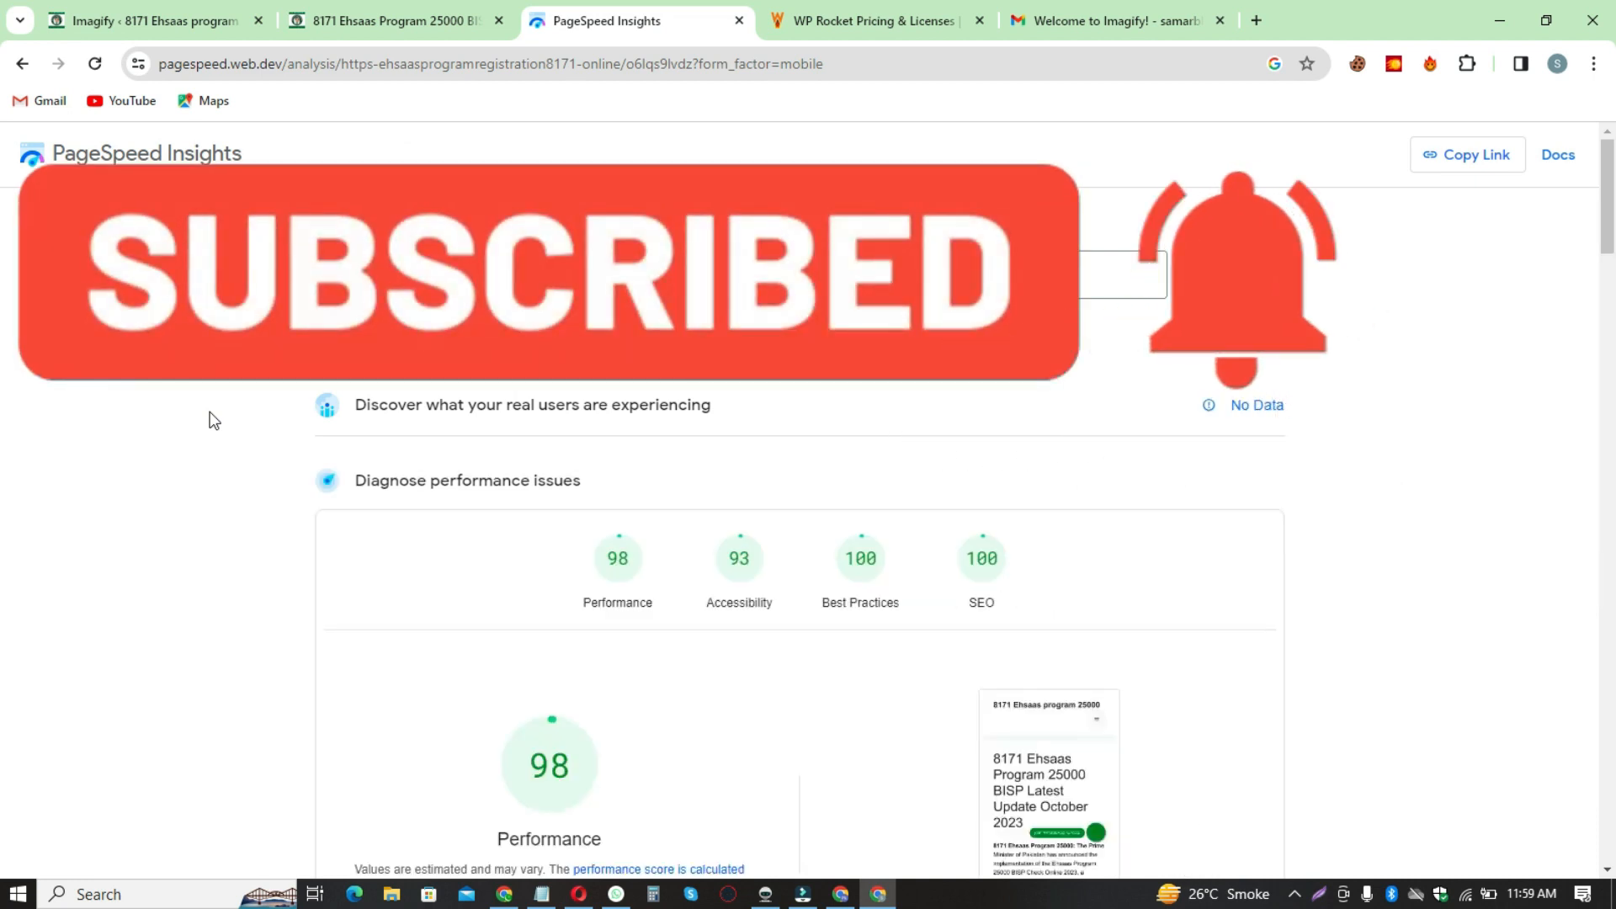
Step: Examine the new mobile report's performance score, category scores and loading metrics
{"action": "scroll", "coordinate": [682, 573], "scroll_direction": "down", "scroll_amount": 3}
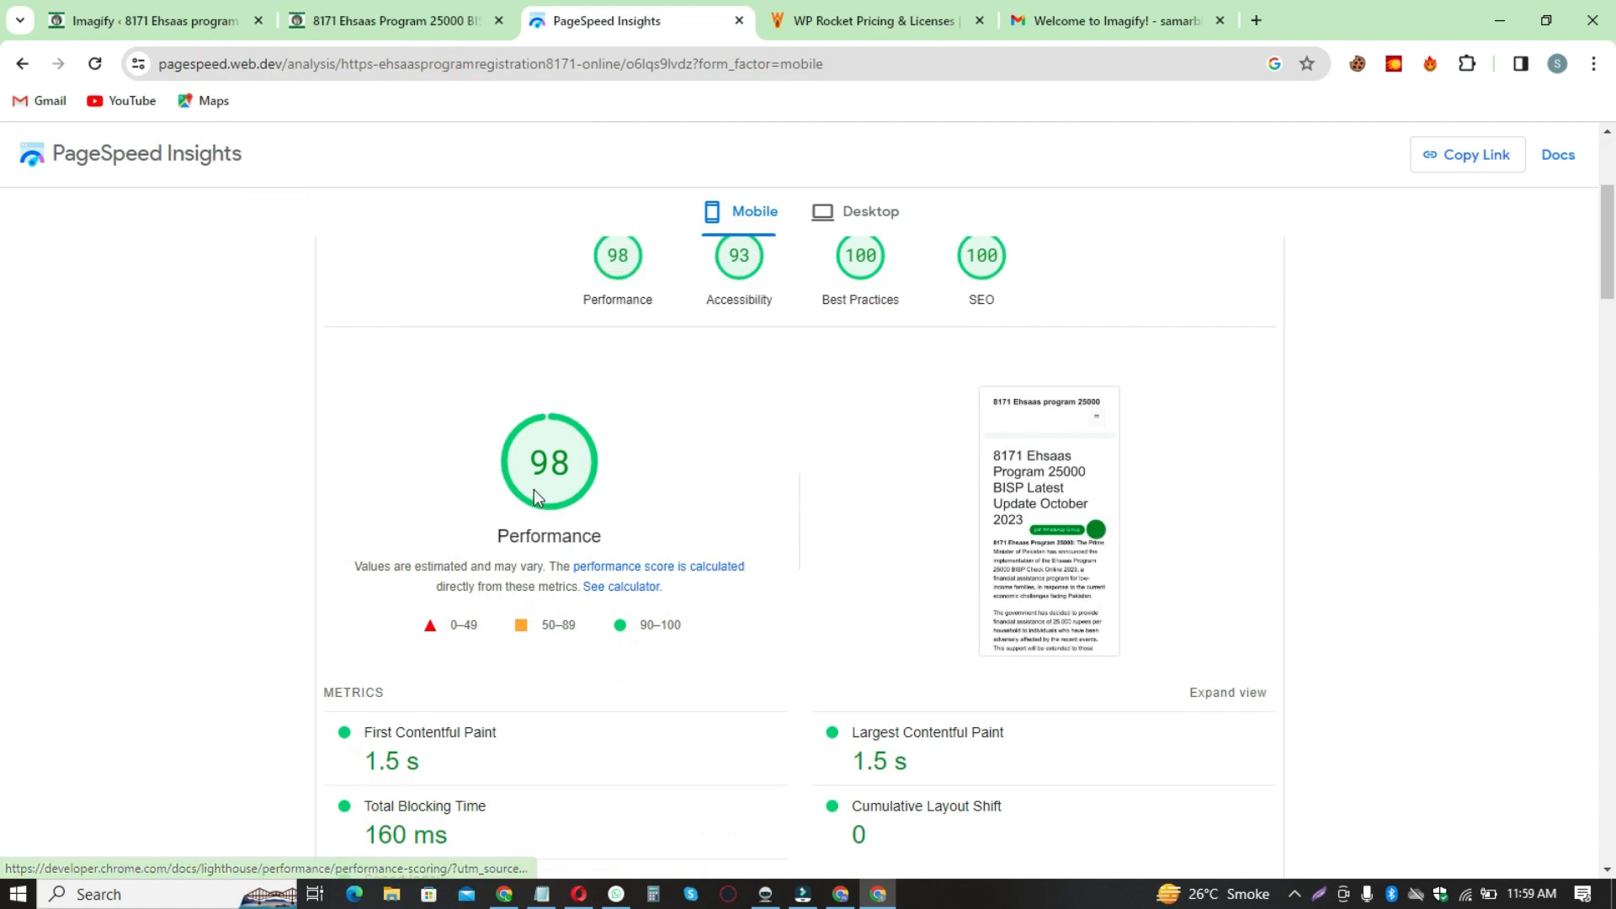
{"action": "left_click", "coordinate": [566, 478]}
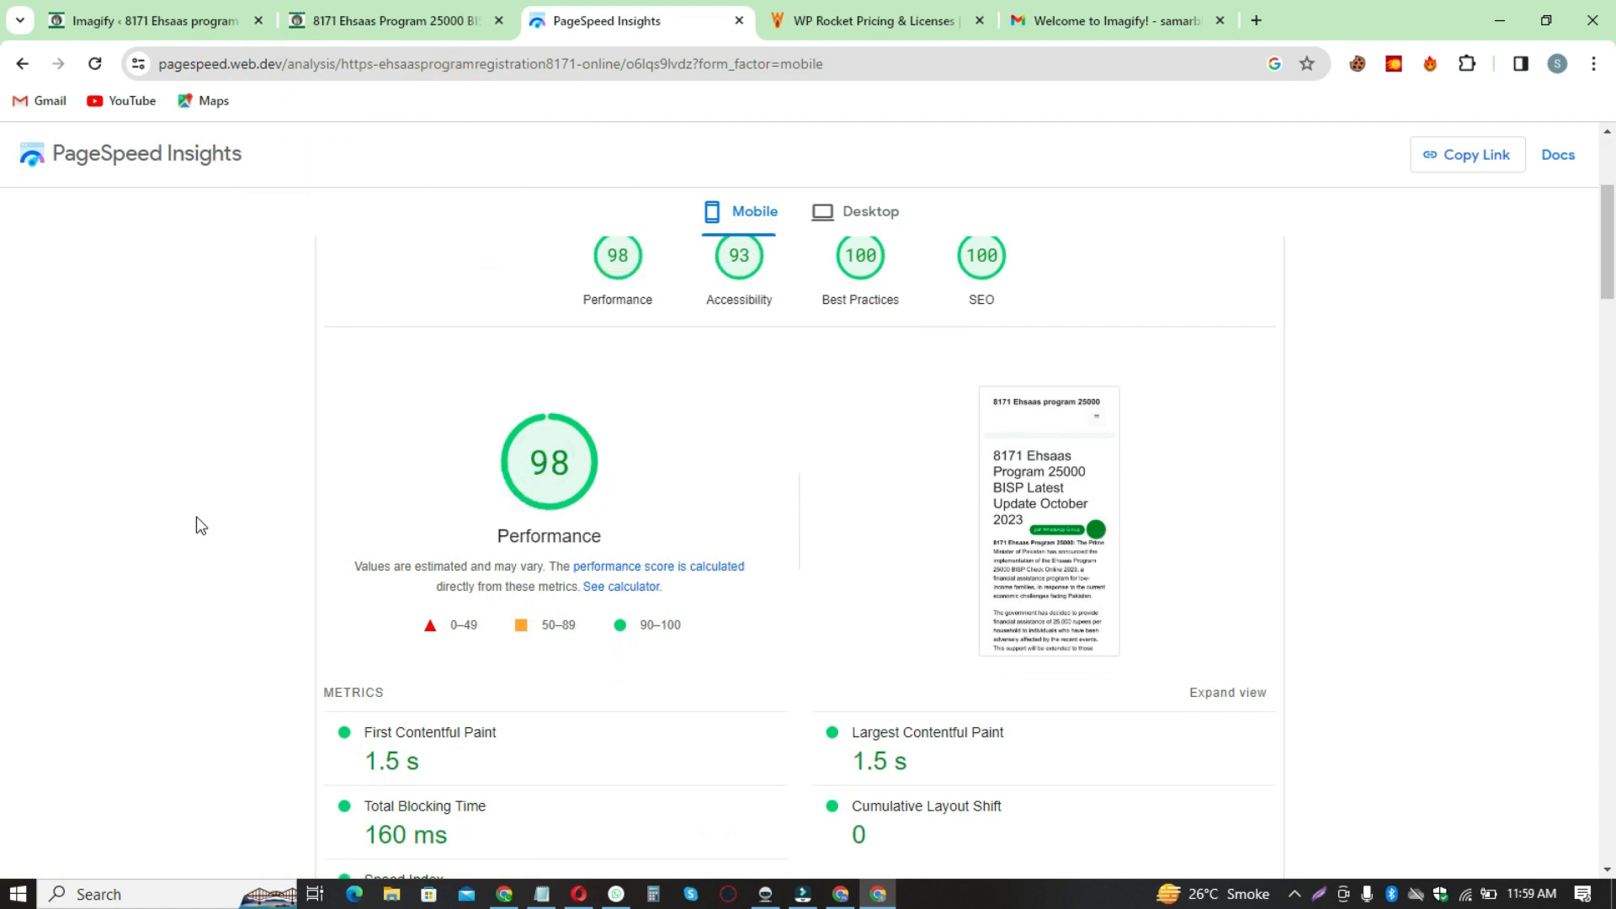
{"action": "scroll", "coordinate": [195, 516], "scroll_direction": "up", "scroll_amount": 2}
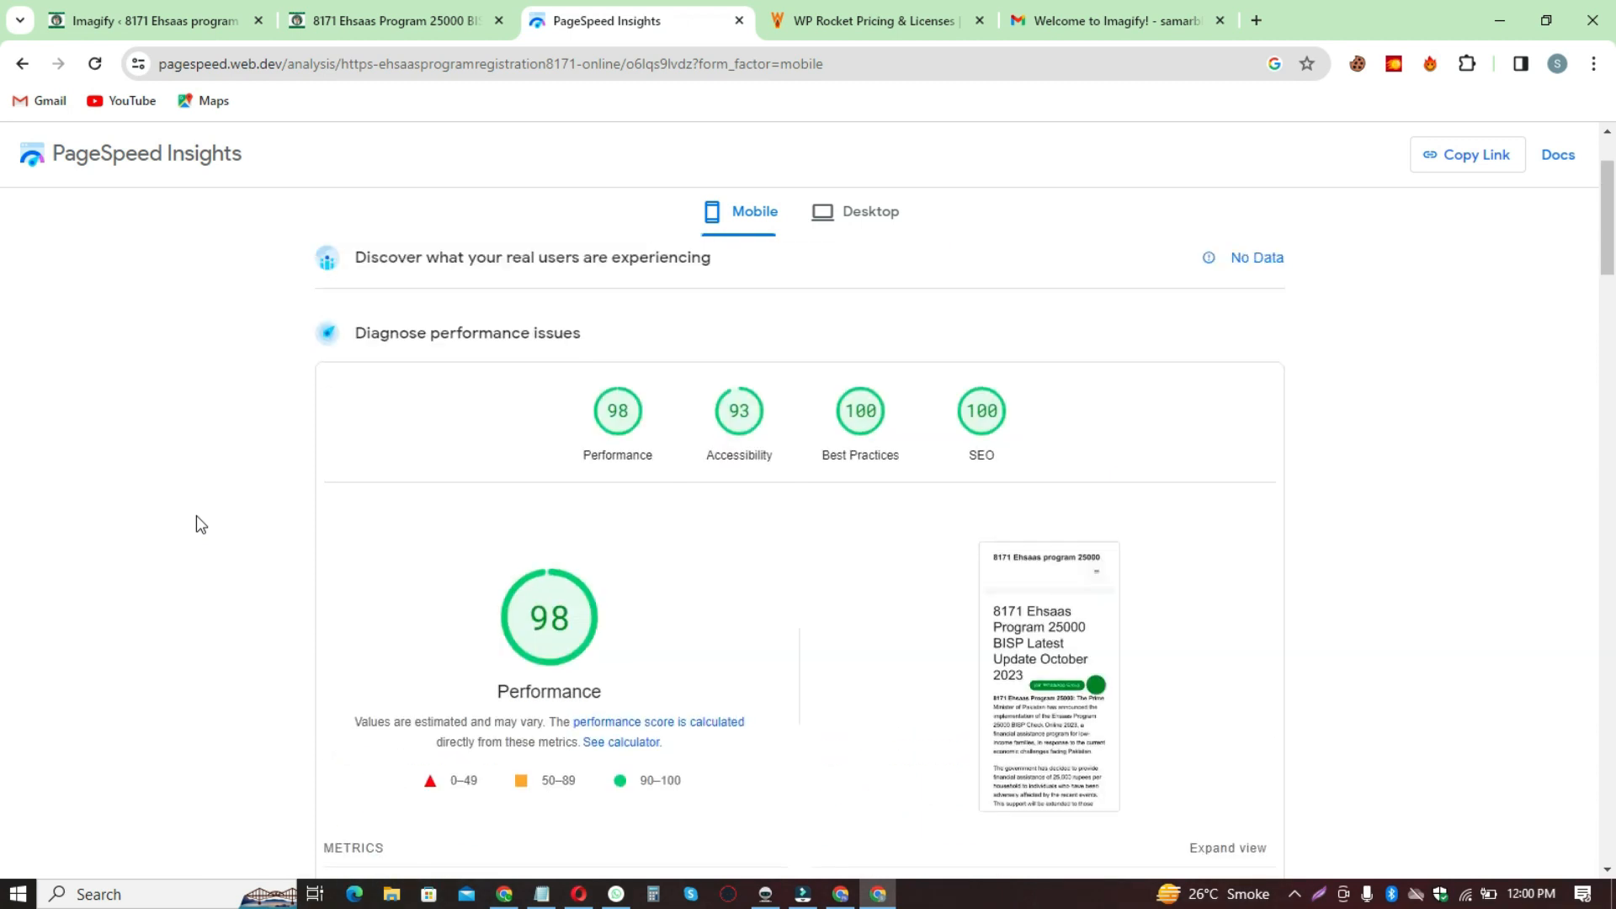
{"action": "scroll", "coordinate": [559, 502], "scroll_direction": "down", "scroll_amount": 1}
{"action": "double_click", "coordinate": [534, 572]}
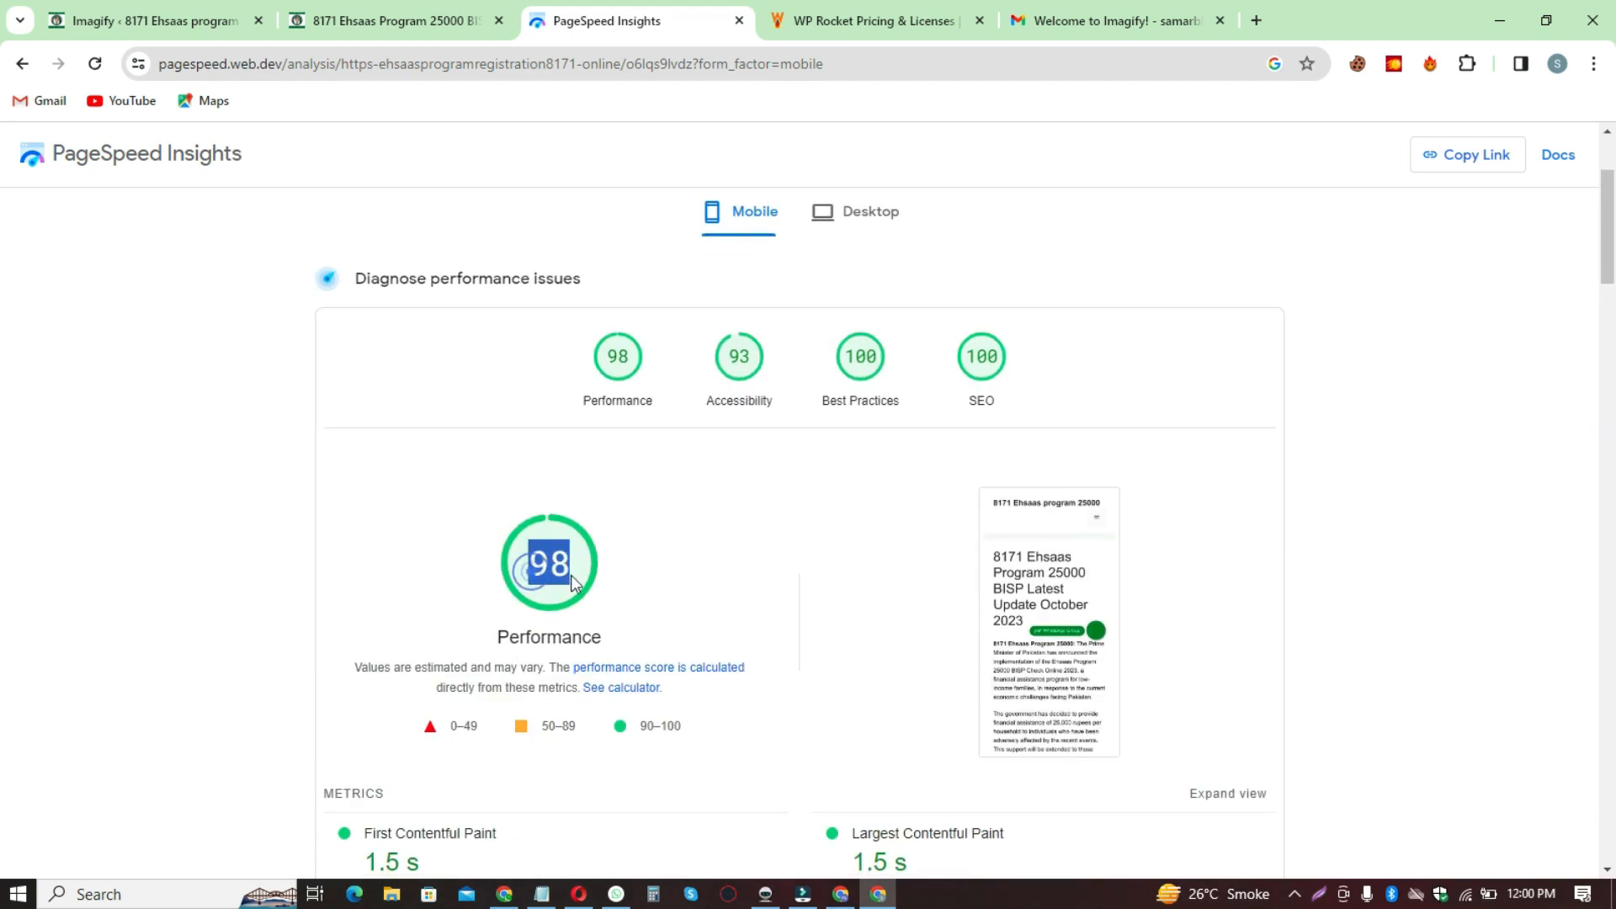
{"action": "scroll", "coordinate": [127, 573], "scroll_direction": "up", "scroll_amount": 2}
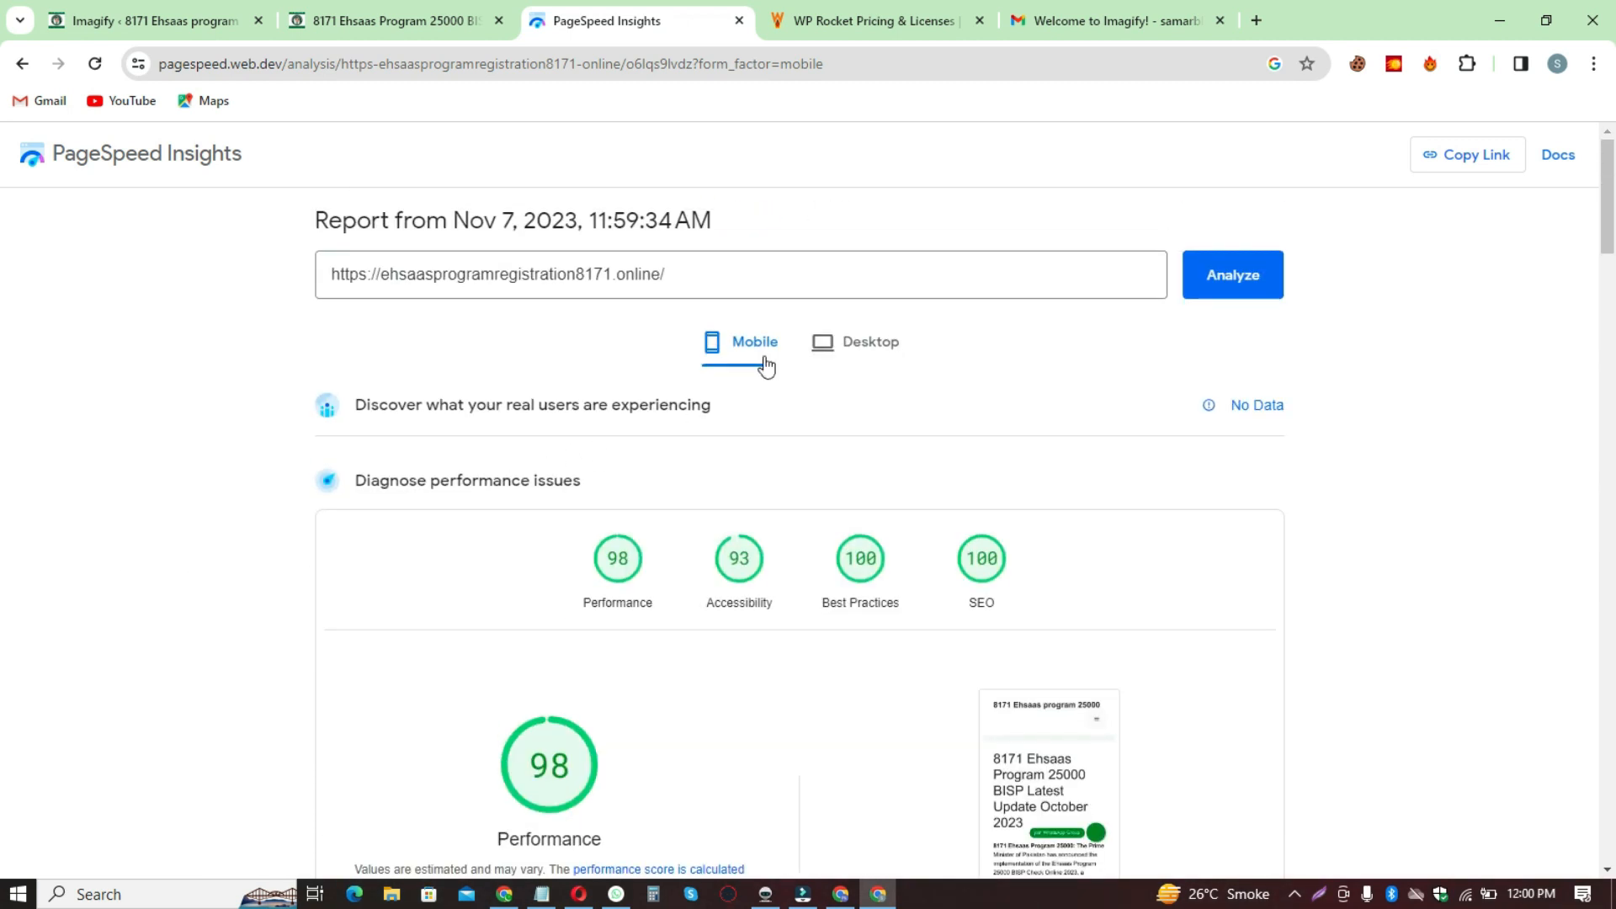
{"action": "scroll", "coordinate": [210, 509], "scroll_direction": "down", "scroll_amount": 7}
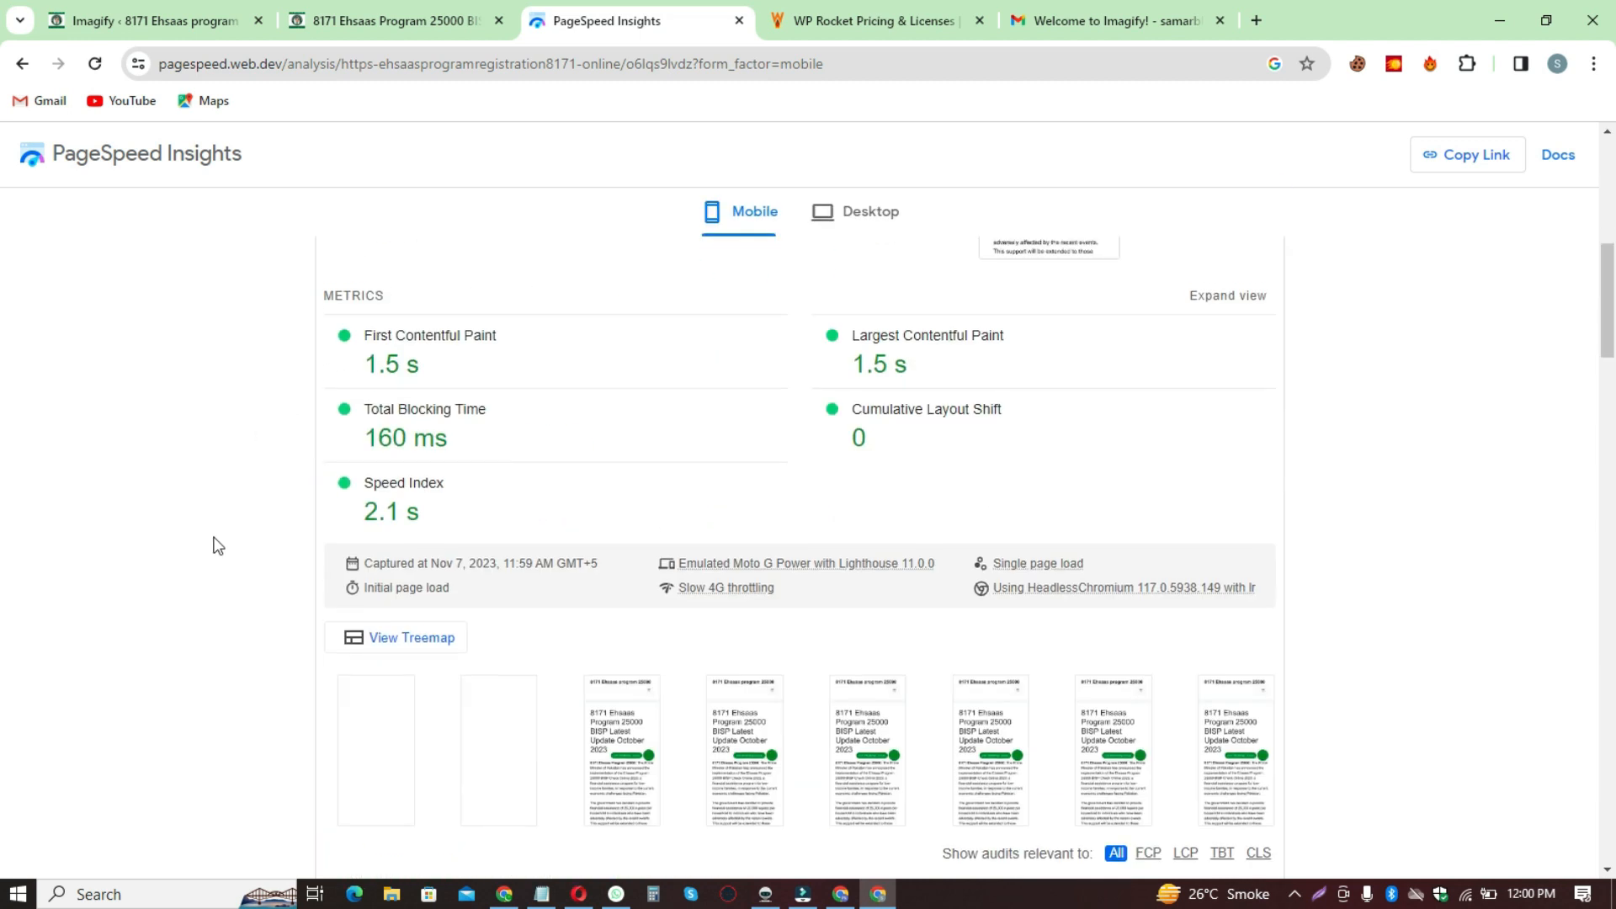
{"action": "scroll", "coordinate": [244, 539], "scroll_direction": "up", "scroll_amount": 7}
{"action": "scroll", "coordinate": [253, 541], "scroll_direction": "down", "scroll_amount": 3}
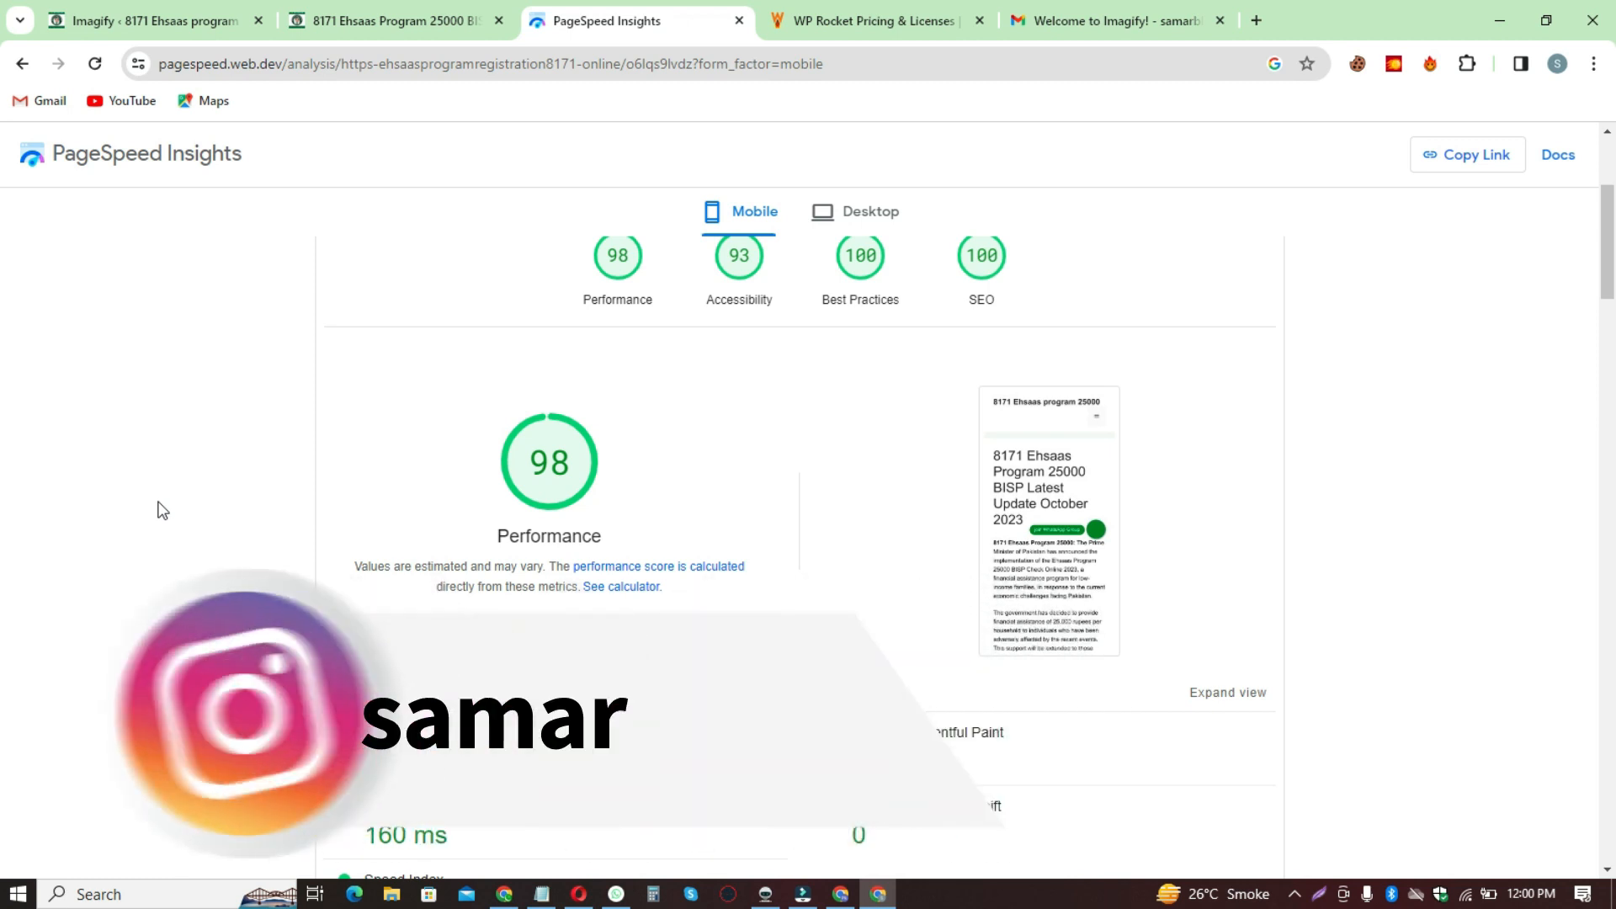
{"action": "scroll", "coordinate": [159, 509], "scroll_direction": "up", "scroll_amount": 3}
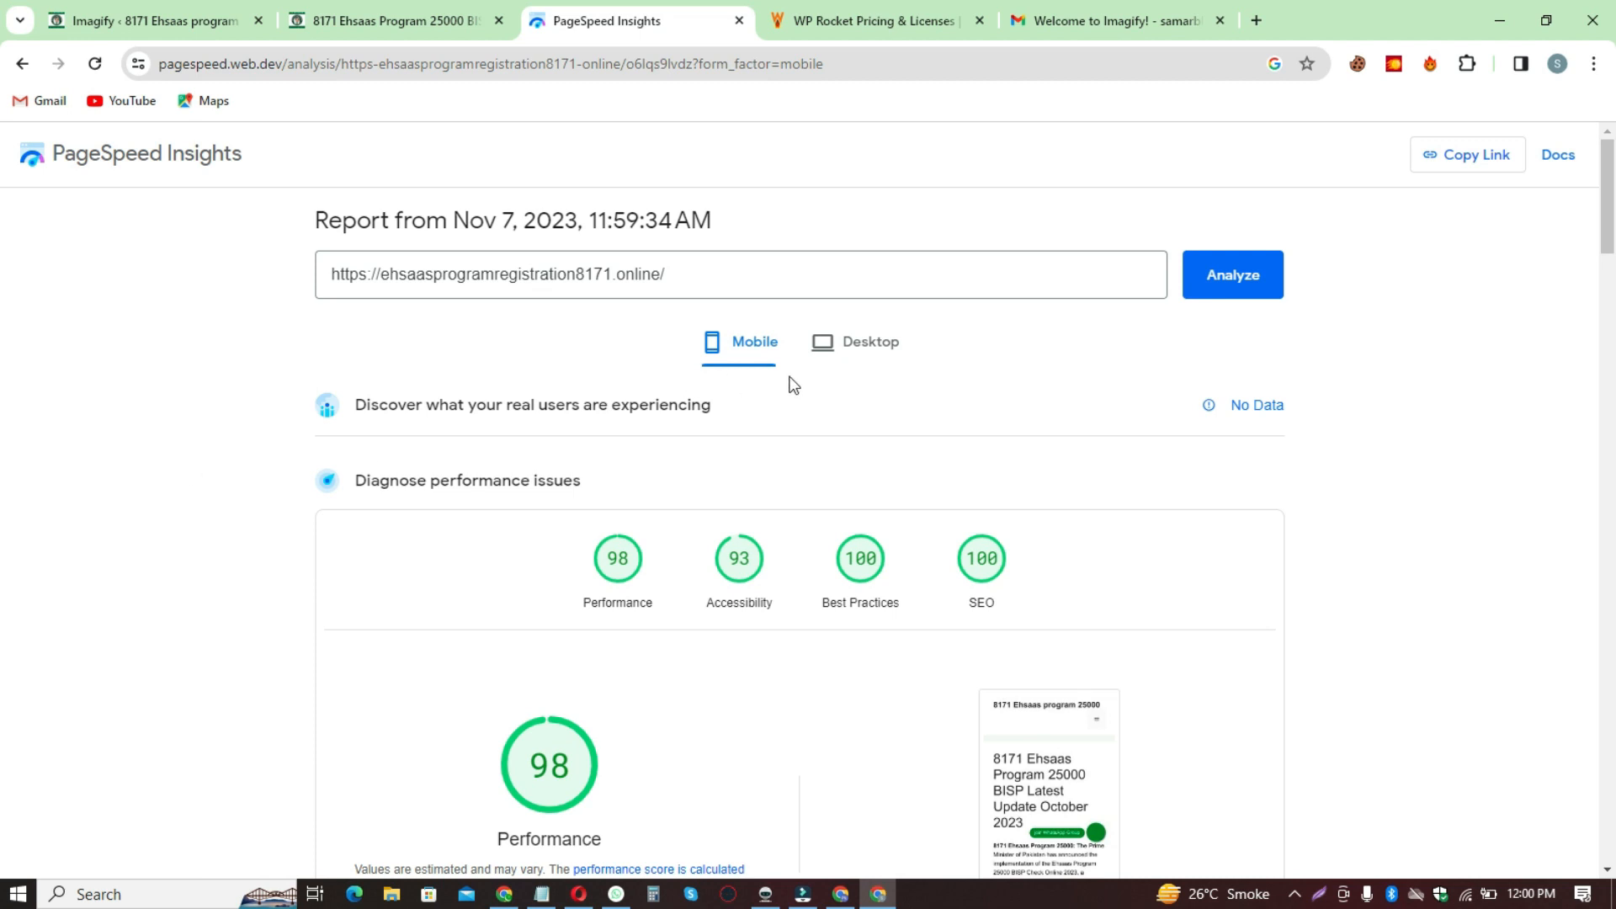
Step: View the desktop results of the new report and check their performance score and metrics
{"action": "left_click", "coordinate": [879, 345]}
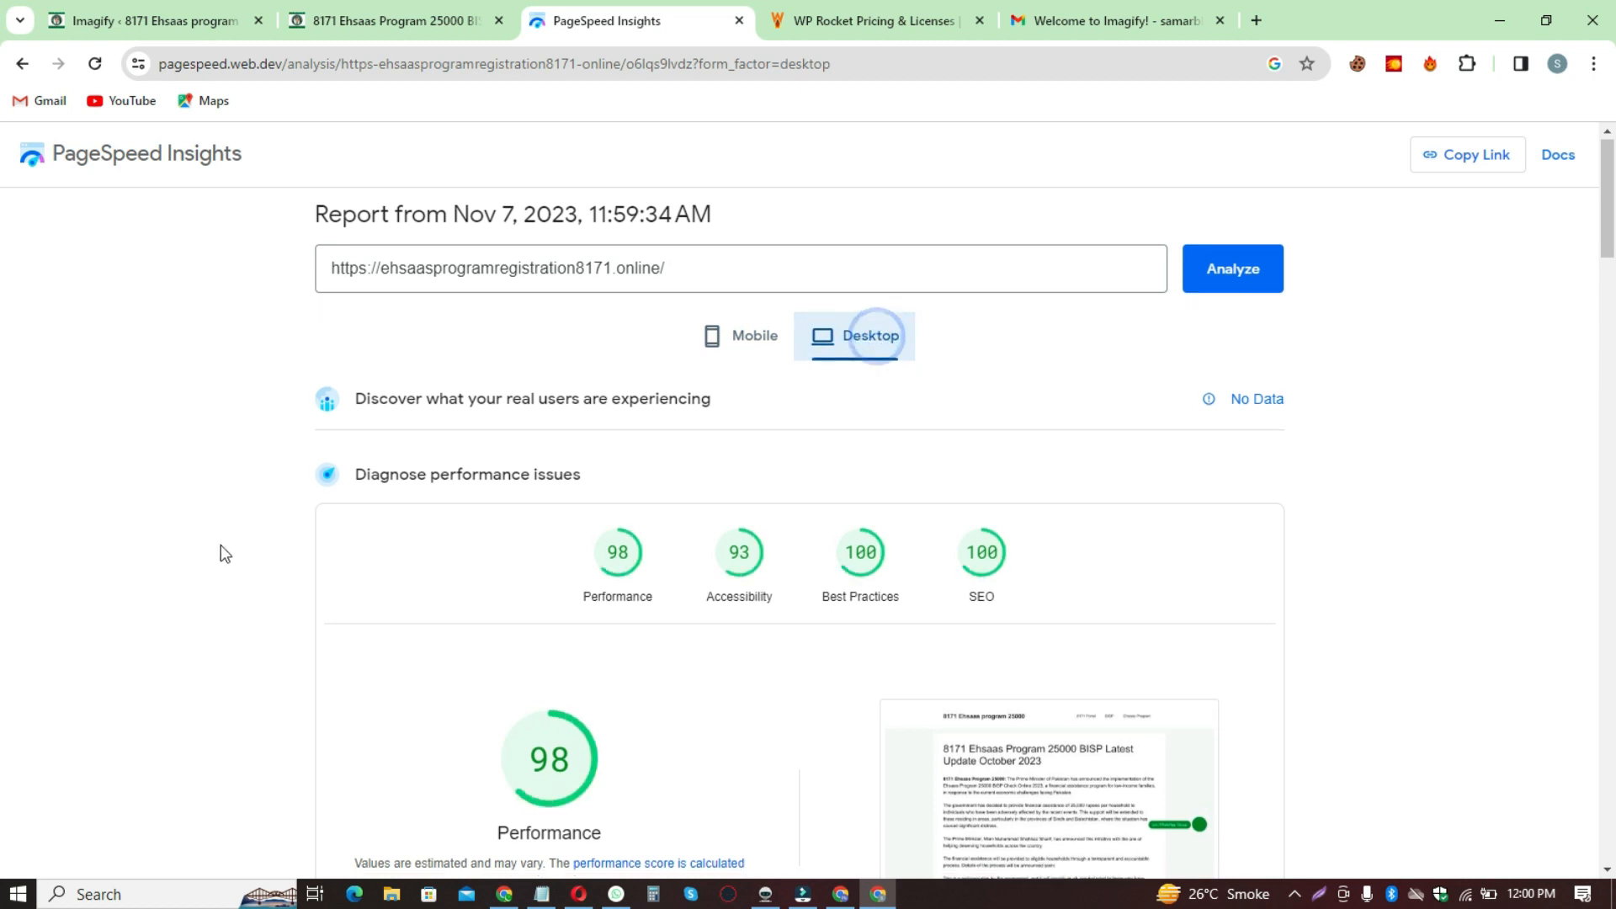
{"action": "scroll", "coordinate": [554, 585], "scroll_direction": "down", "scroll_amount": 3}
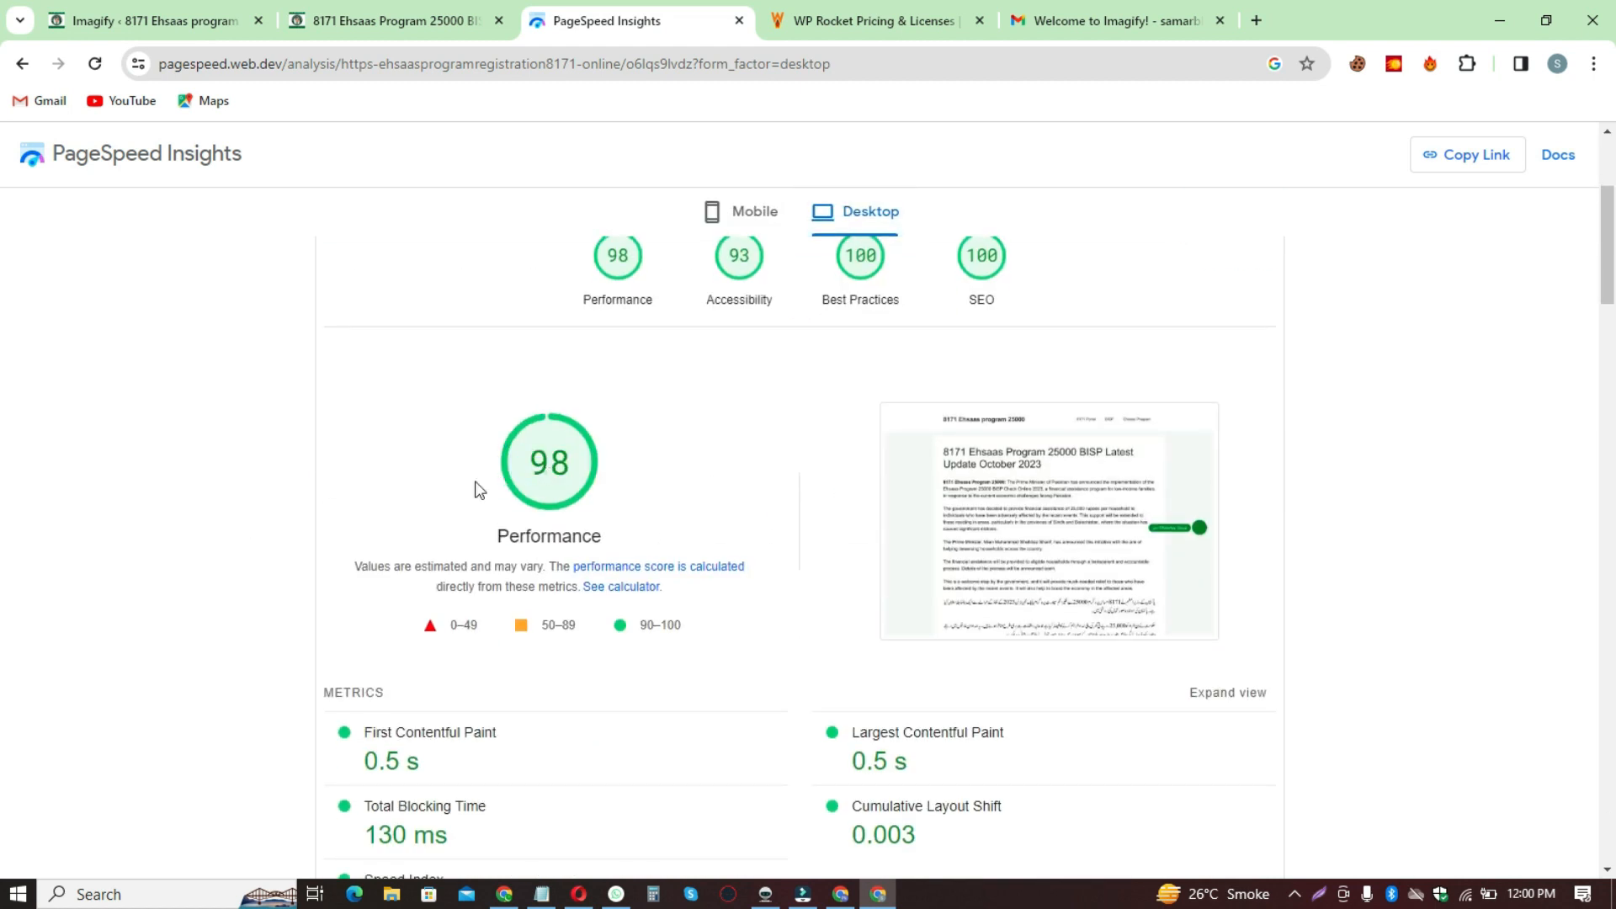
{"action": "left_click", "coordinate": [182, 502]}
{"action": "scroll", "coordinate": [206, 526], "scroll_direction": "up", "scroll_amount": 3}
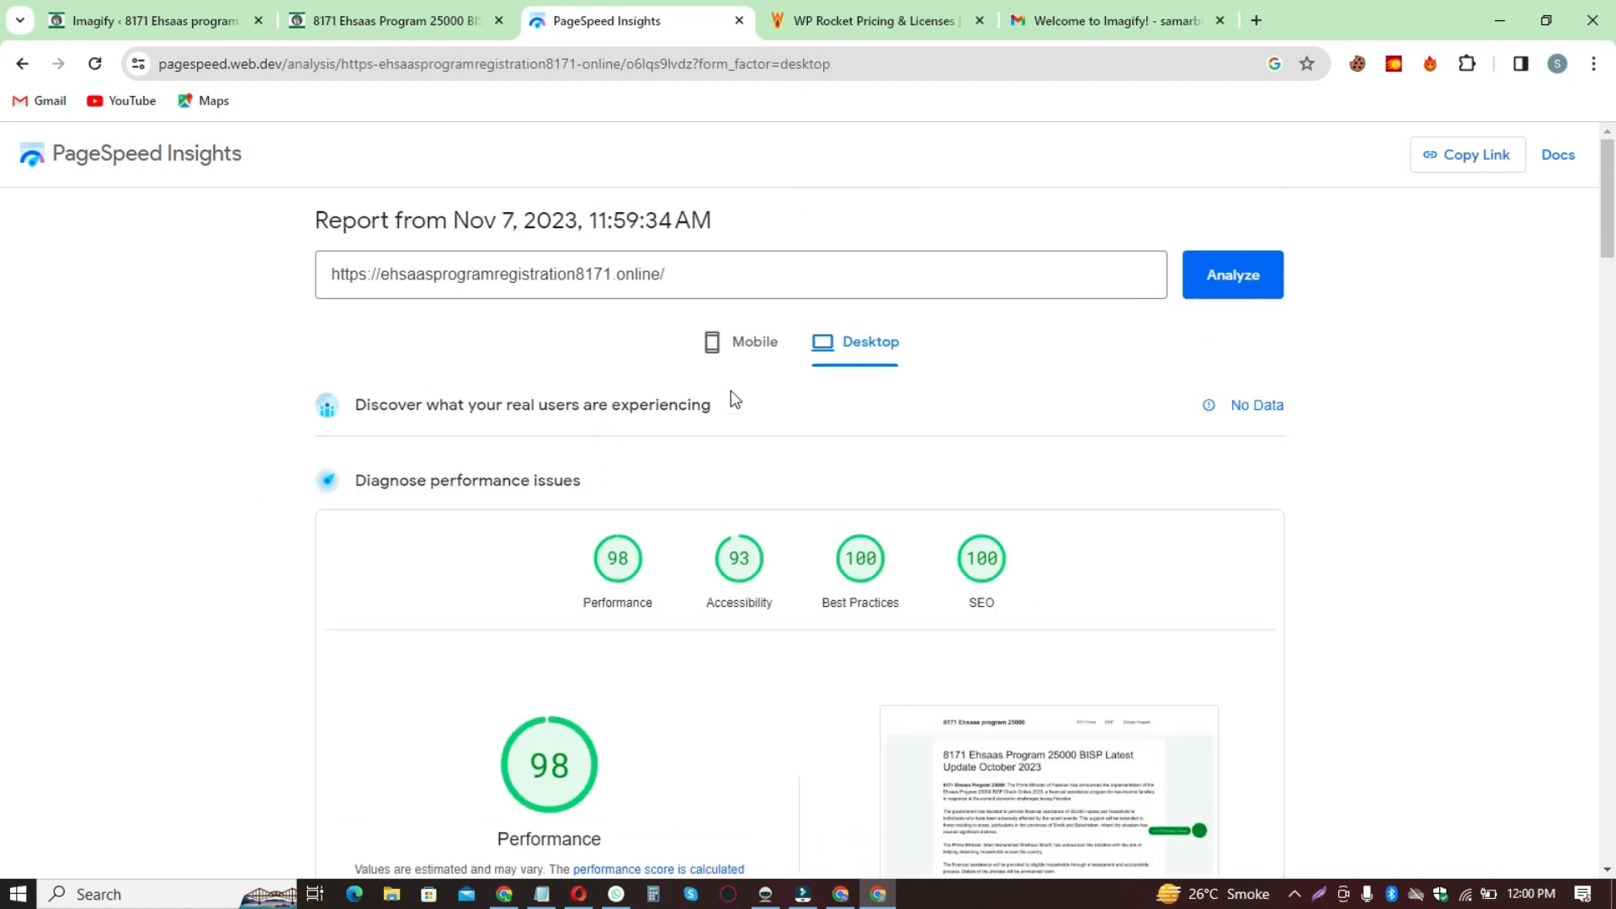
Step: Return to the mobile results and examine the Accessibility, Best Practices and SEO audits
{"action": "left_click", "coordinate": [740, 342]}
{"action": "scroll", "coordinate": [253, 599], "scroll_direction": "down", "scroll_amount": 20}
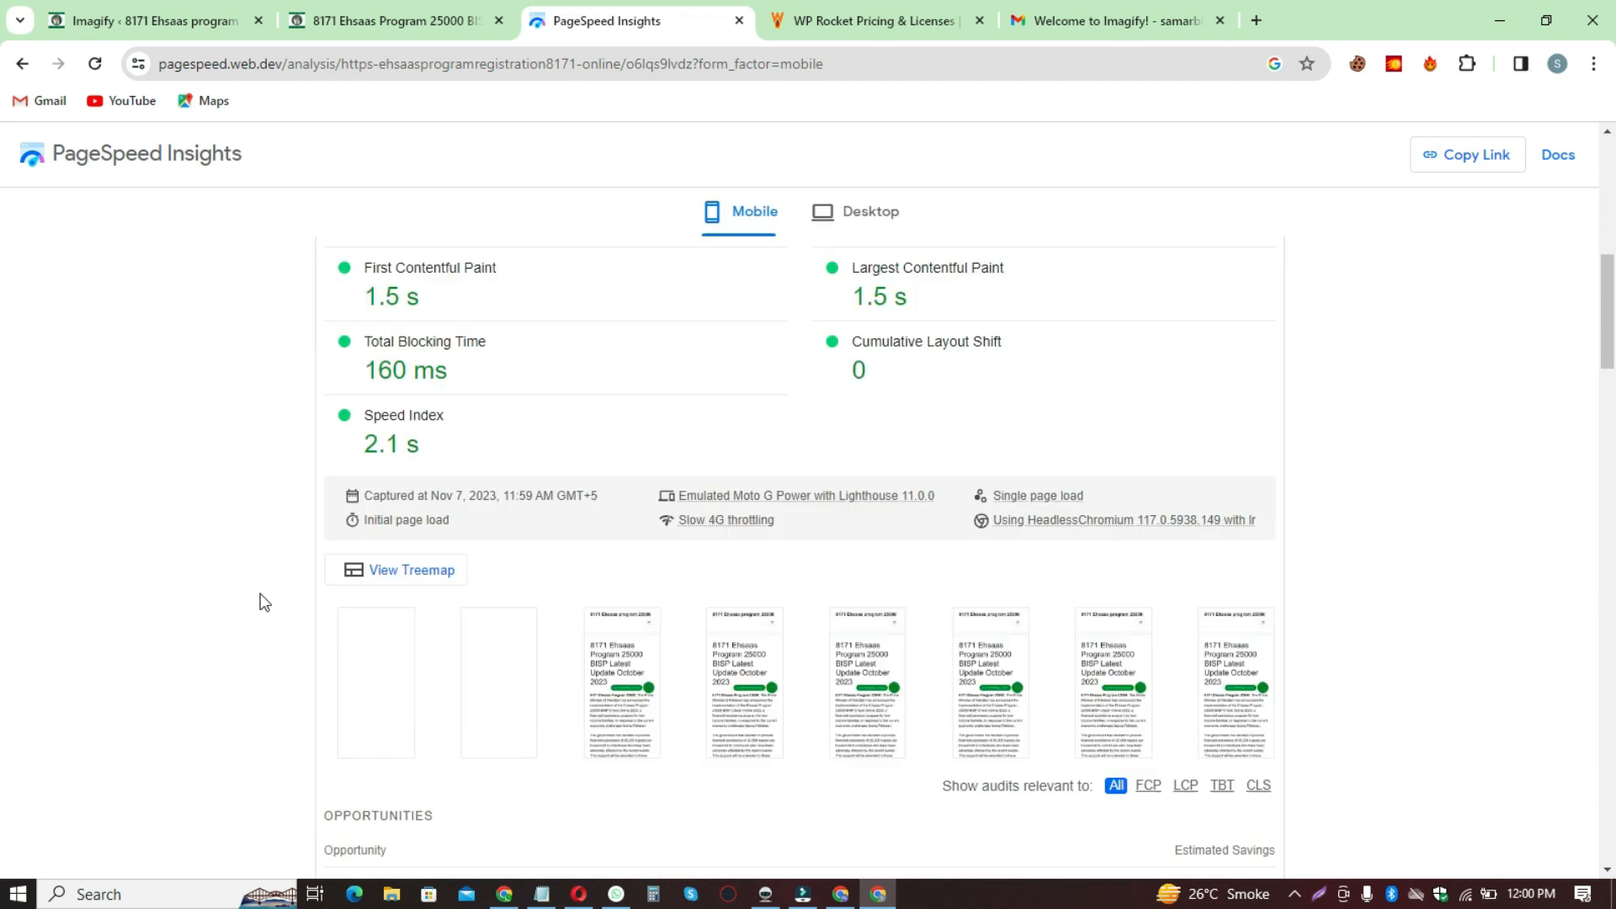
{"action": "scroll", "coordinate": [260, 608], "scroll_direction": "down", "scroll_amount": 15}
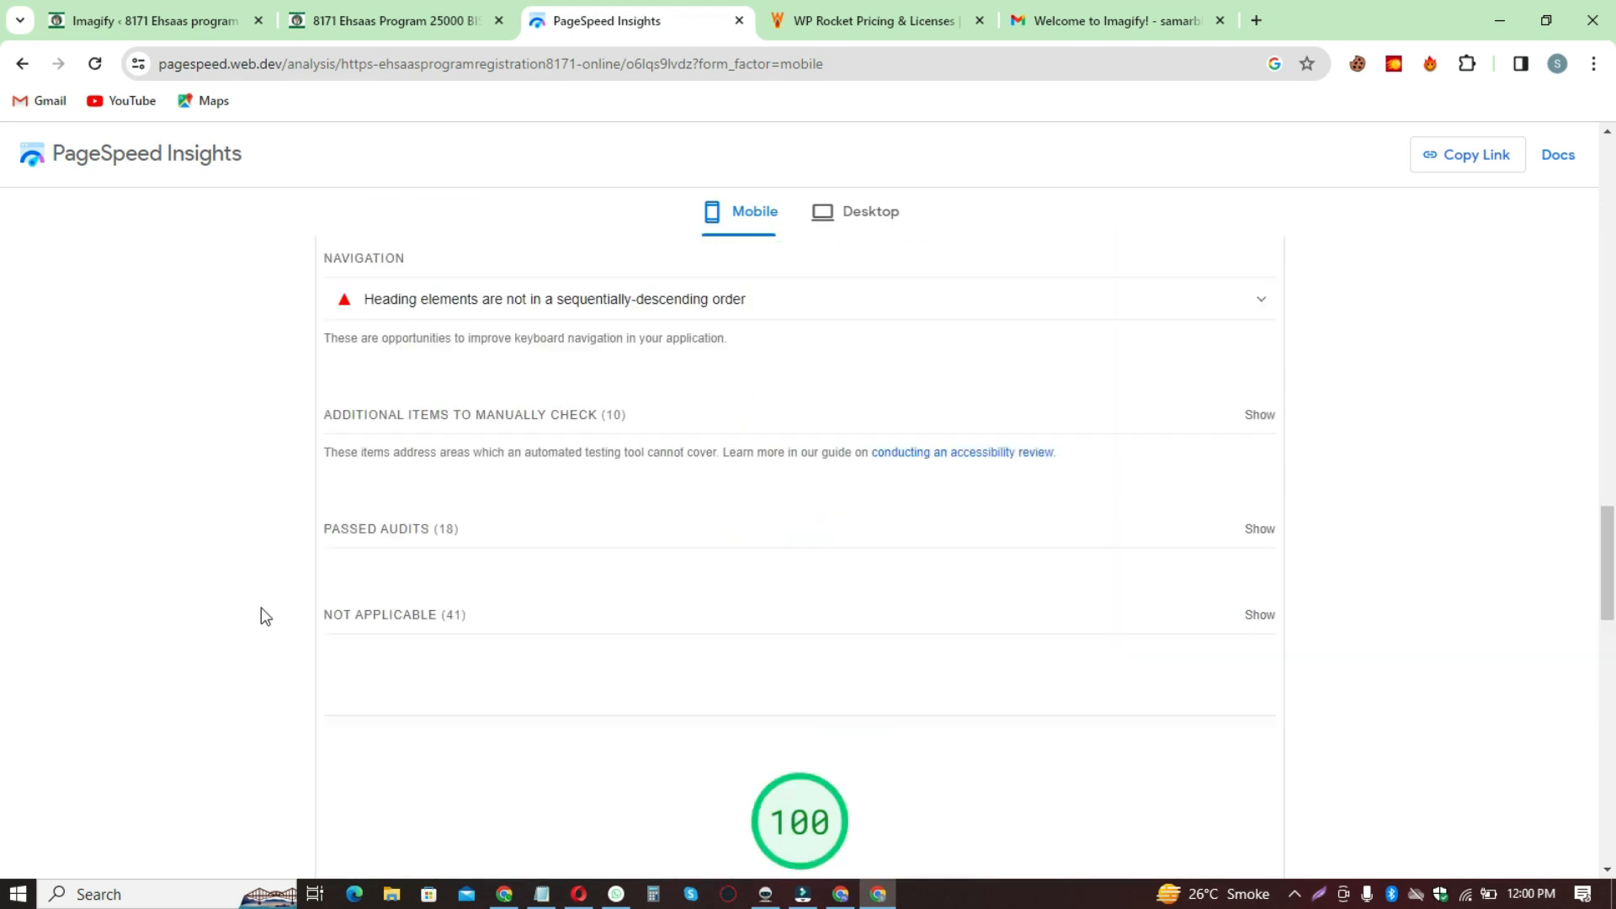
{"action": "scroll", "coordinate": [275, 613], "scroll_direction": "up", "scroll_amount": 9}
{"action": "scroll", "coordinate": [782, 492], "scroll_direction": "down", "scroll_amount": 5}
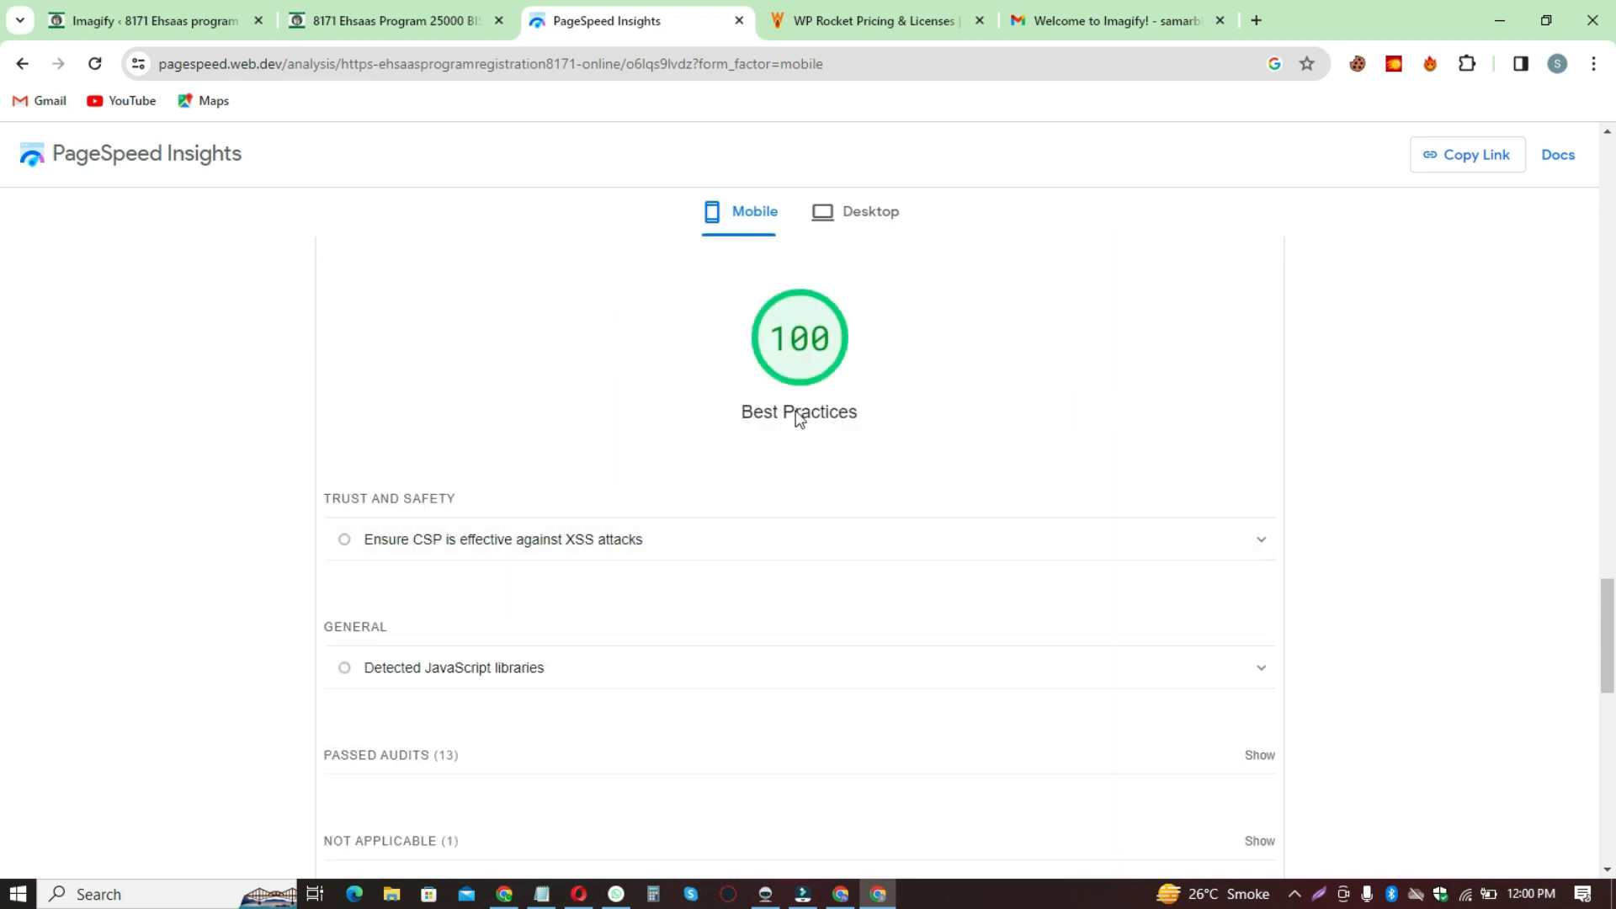
{"action": "scroll", "coordinate": [800, 418], "scroll_direction": "down", "scroll_amount": 10}
{"action": "scroll", "coordinate": [851, 278], "scroll_direction": "down", "scroll_amount": 3}
{"action": "scroll", "coordinate": [620, 310], "scroll_direction": "up", "scroll_amount": 20}
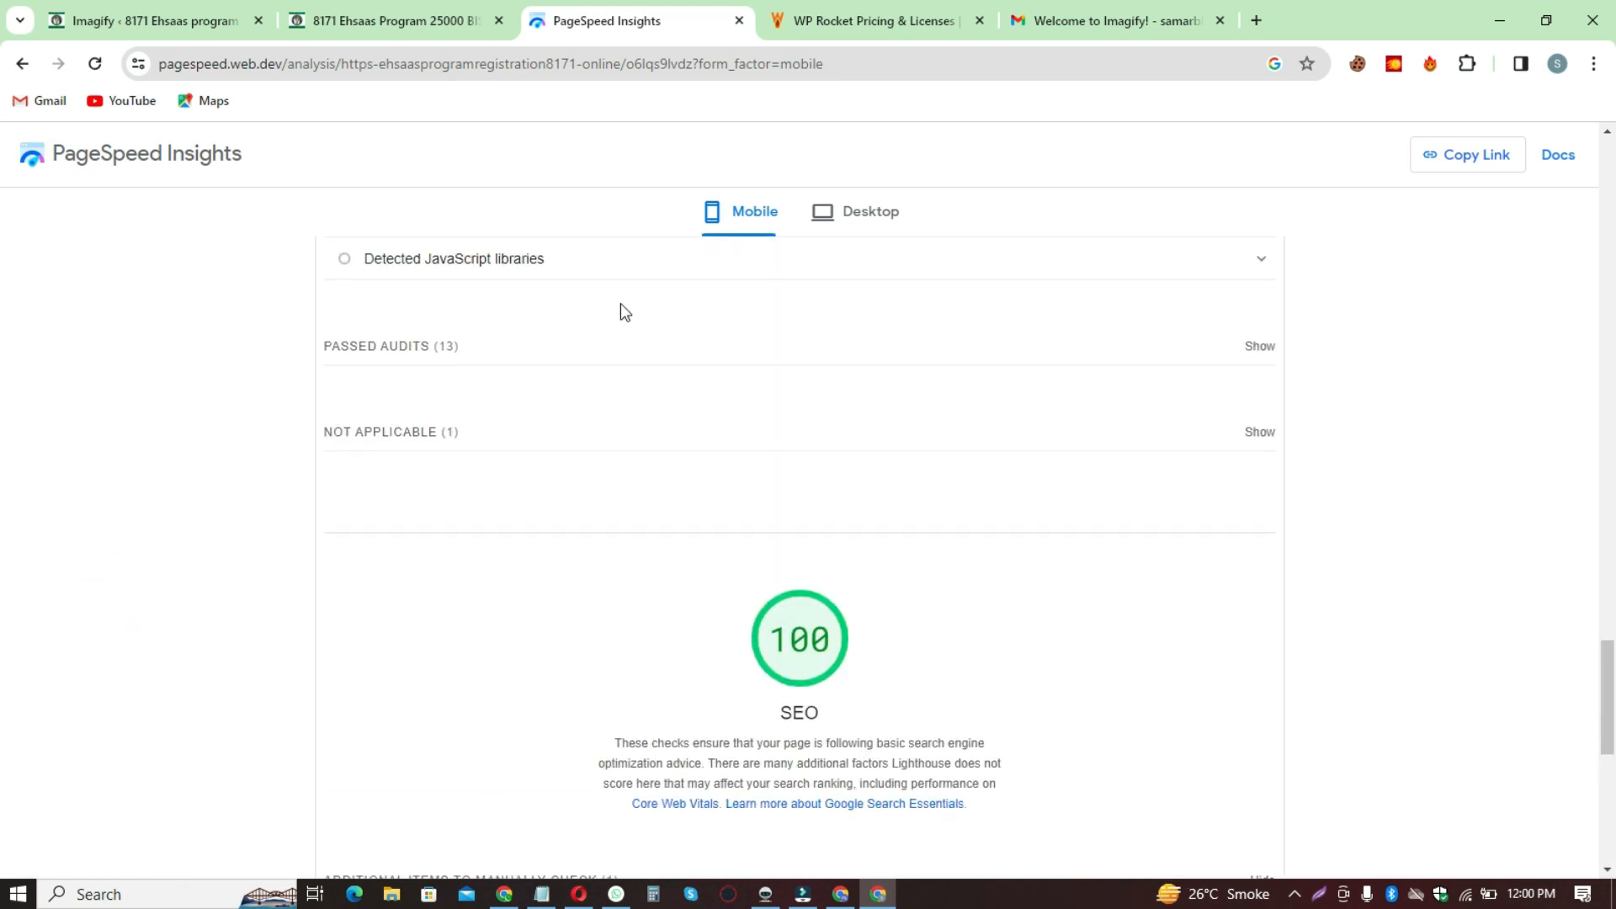
Step: Switch to the live site, dismiss the advertisement overlay, and check the homepage's text, images and ads down to the footer
{"action": "left_click", "coordinate": [399, 22]}
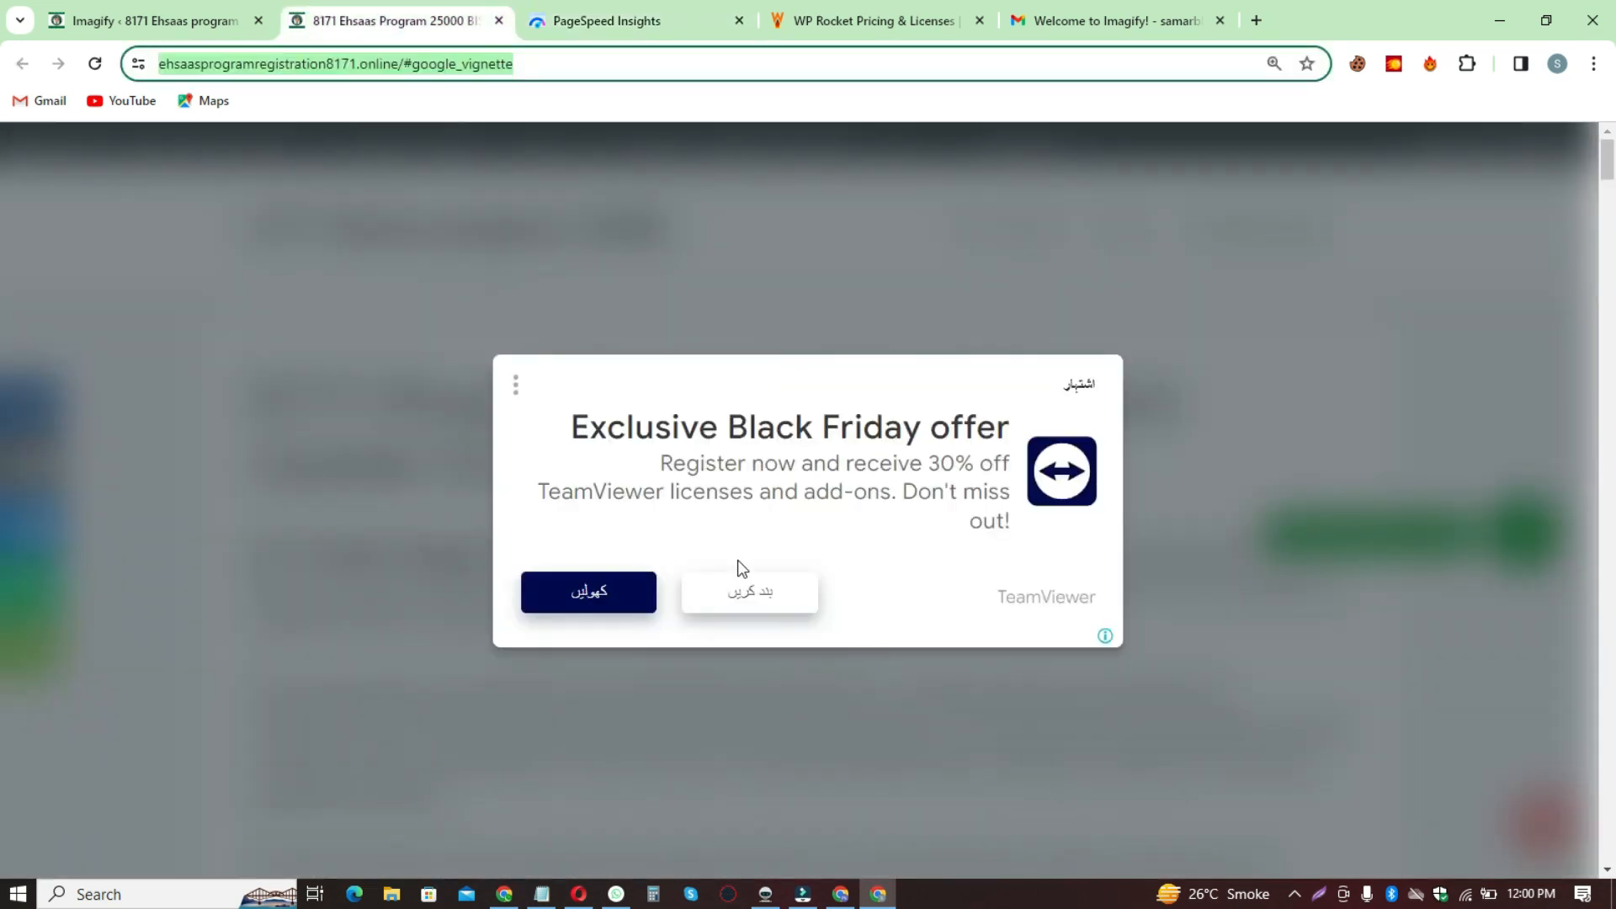
{"action": "left_click", "coordinate": [750, 594]}
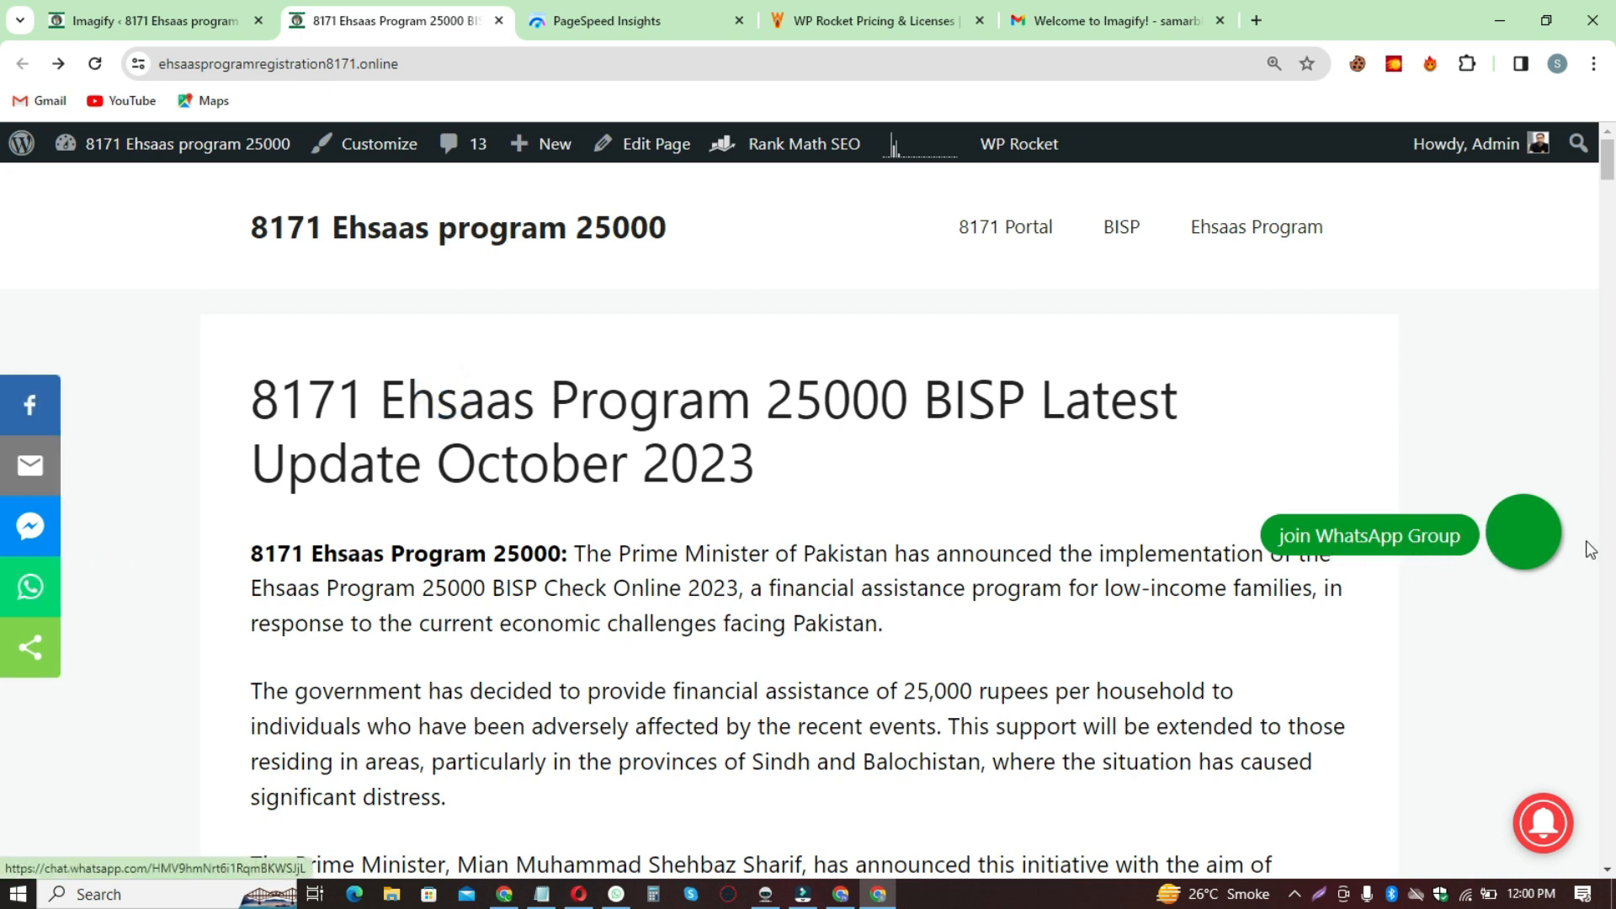
{"action": "scroll", "coordinate": [776, 401], "scroll_direction": "down", "scroll_amount": 15}
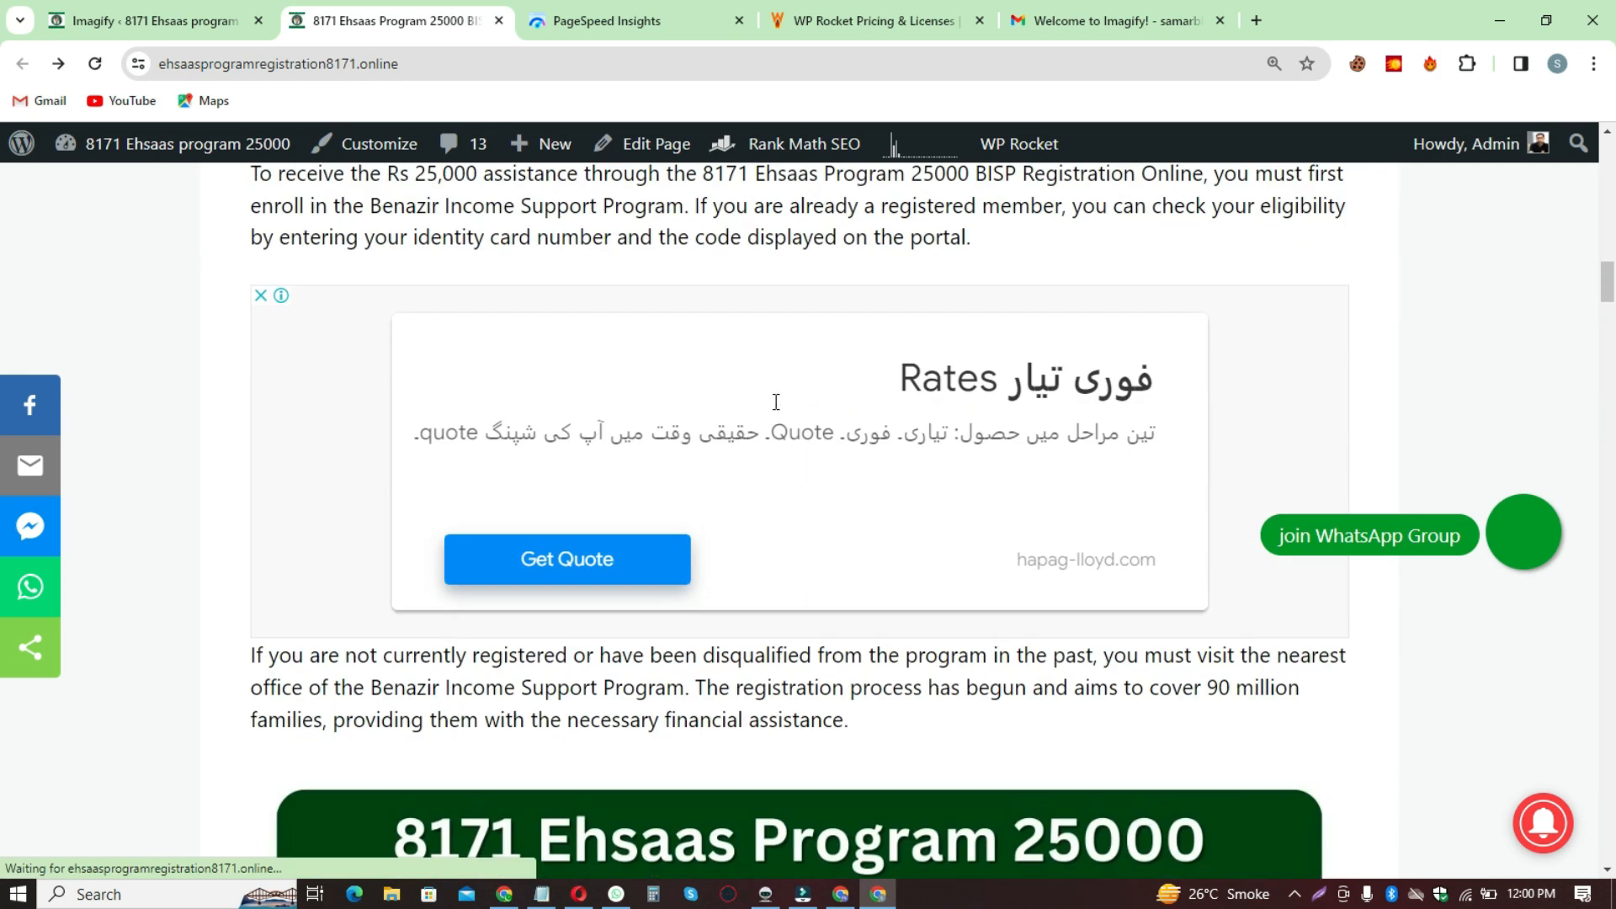
{"action": "scroll", "coordinate": [776, 402], "scroll_direction": "up", "scroll_amount": 12}
{"action": "scroll", "coordinate": [787, 370], "scroll_direction": "down", "scroll_amount": 16}
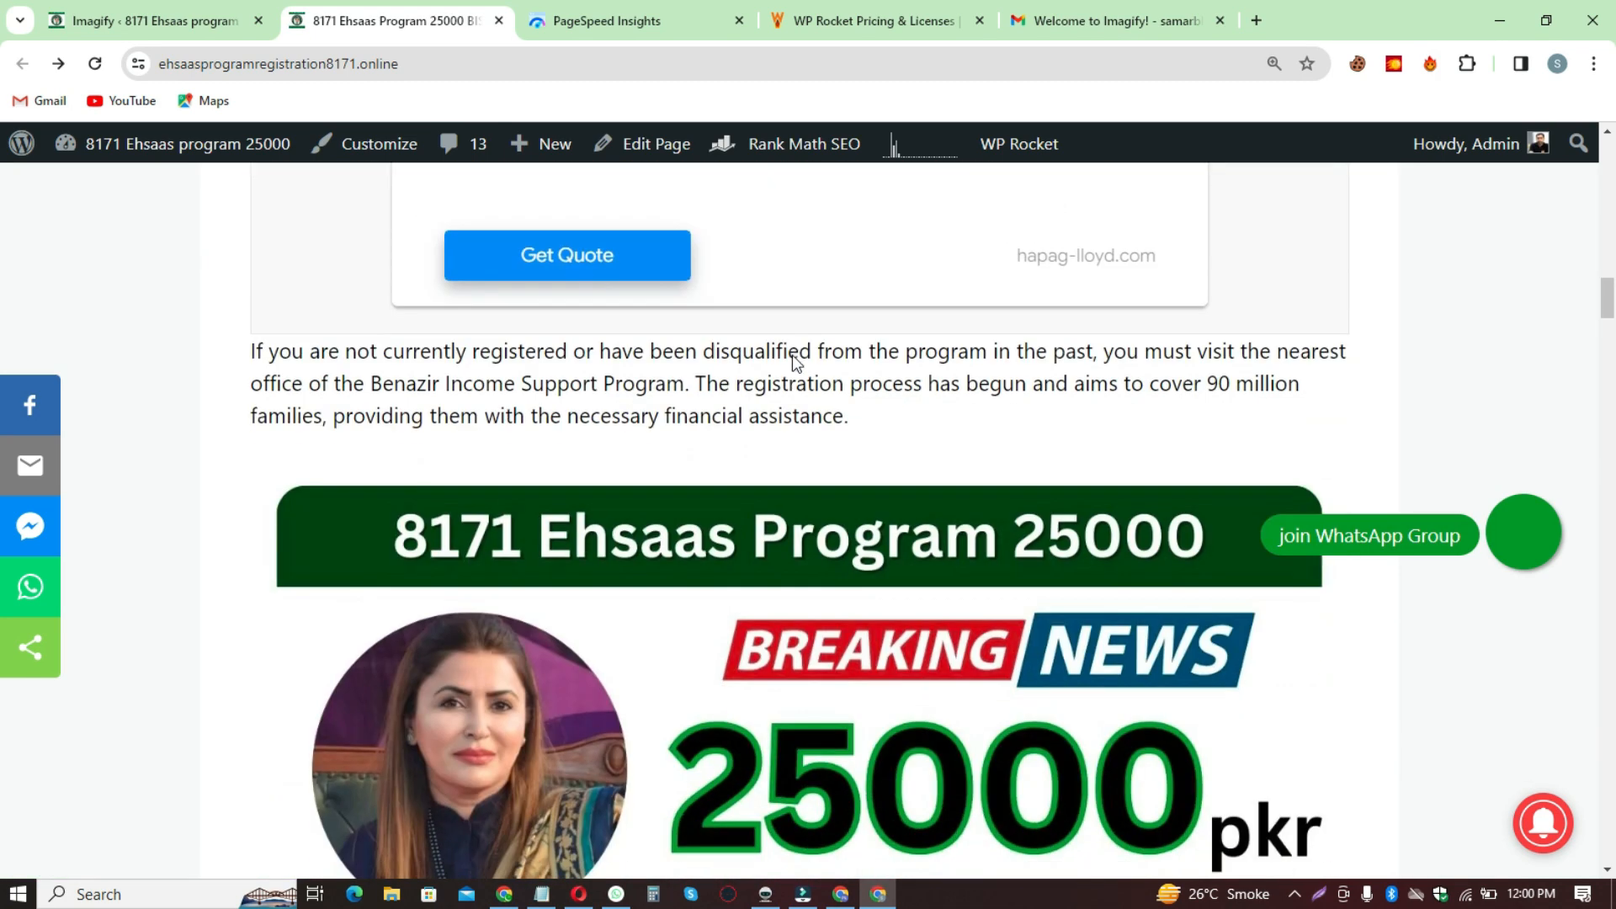
{"action": "scroll", "coordinate": [791, 355], "scroll_direction": "down", "scroll_amount": 11}
{"action": "scroll", "coordinate": [710, 439], "scroll_direction": "up", "scroll_amount": 3}
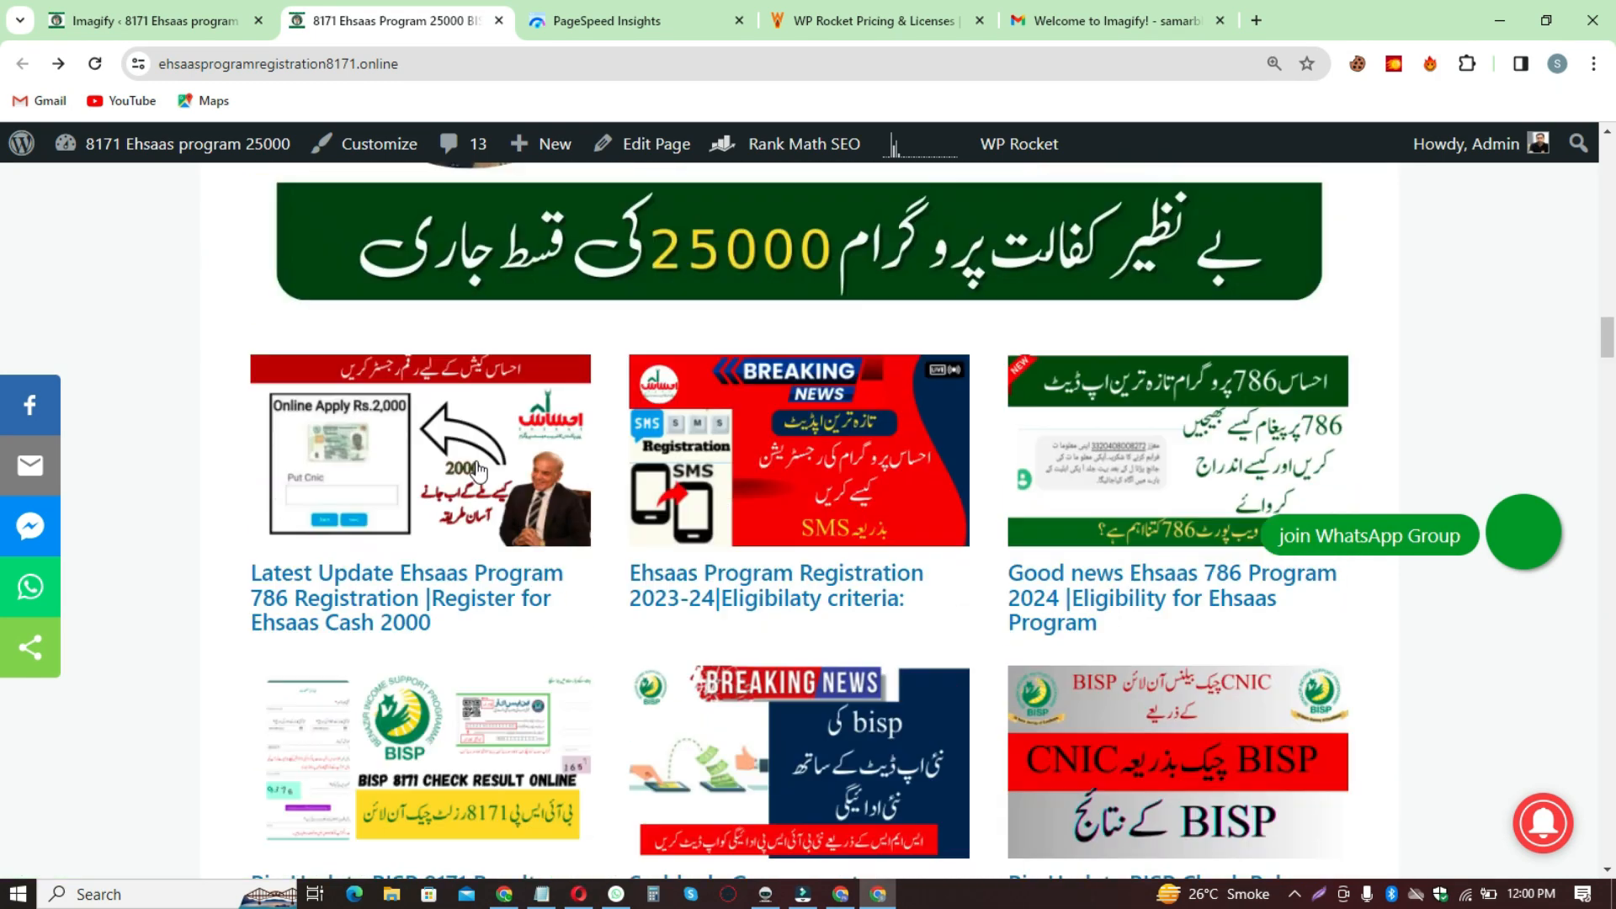
{"action": "scroll", "coordinate": [478, 471], "scroll_direction": "down", "scroll_amount": 15}
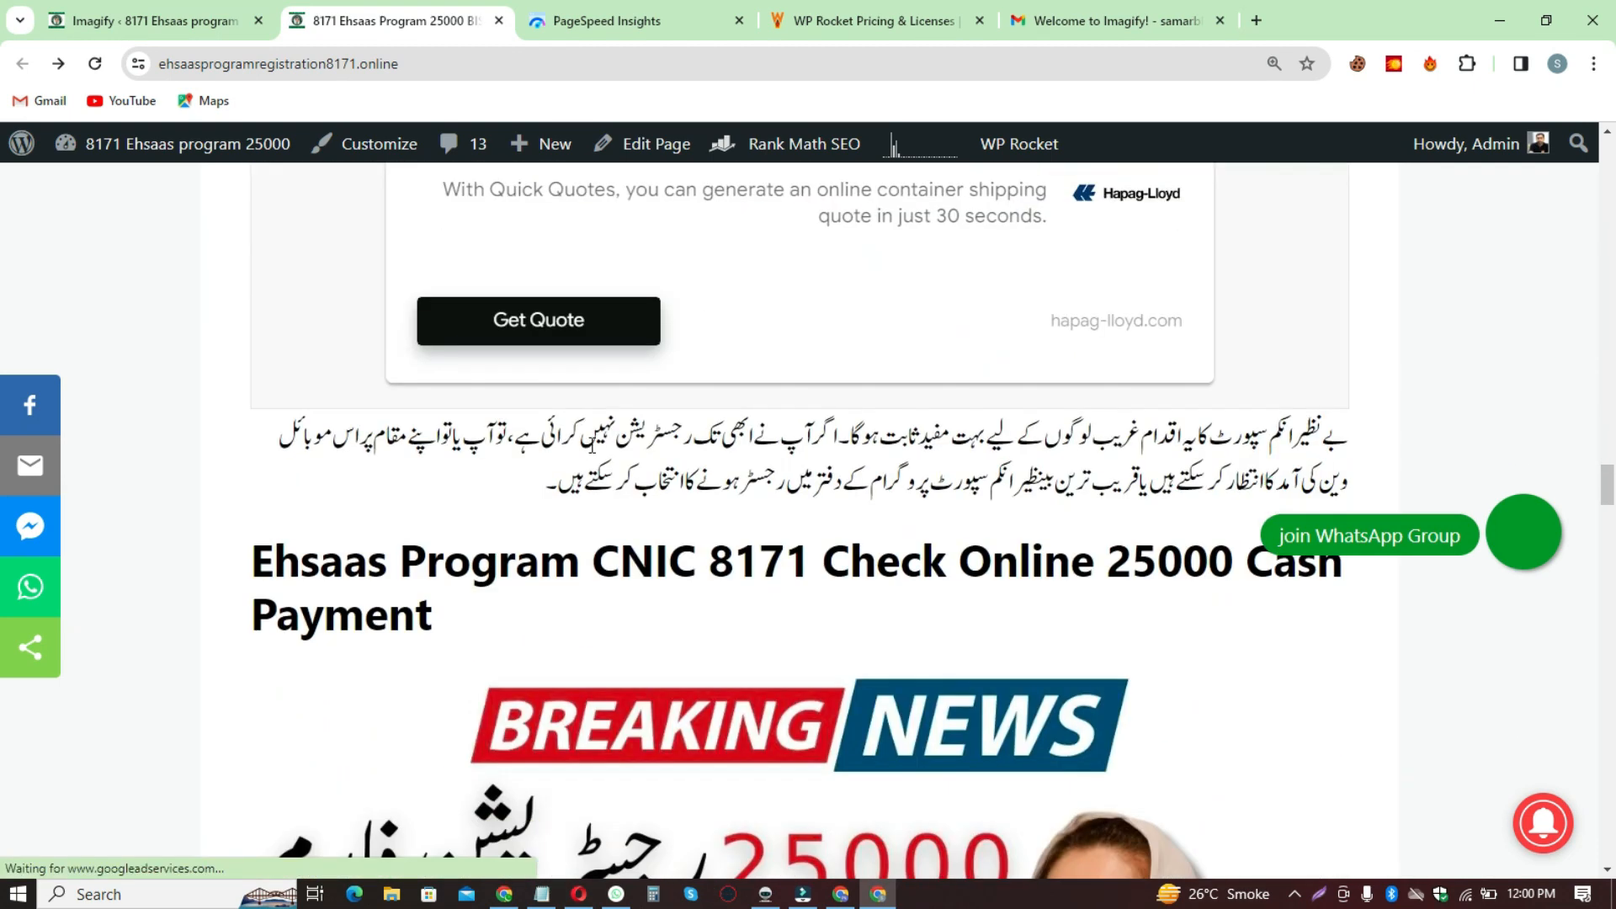
{"action": "scroll", "coordinate": [592, 447], "scroll_direction": "down", "scroll_amount": 15}
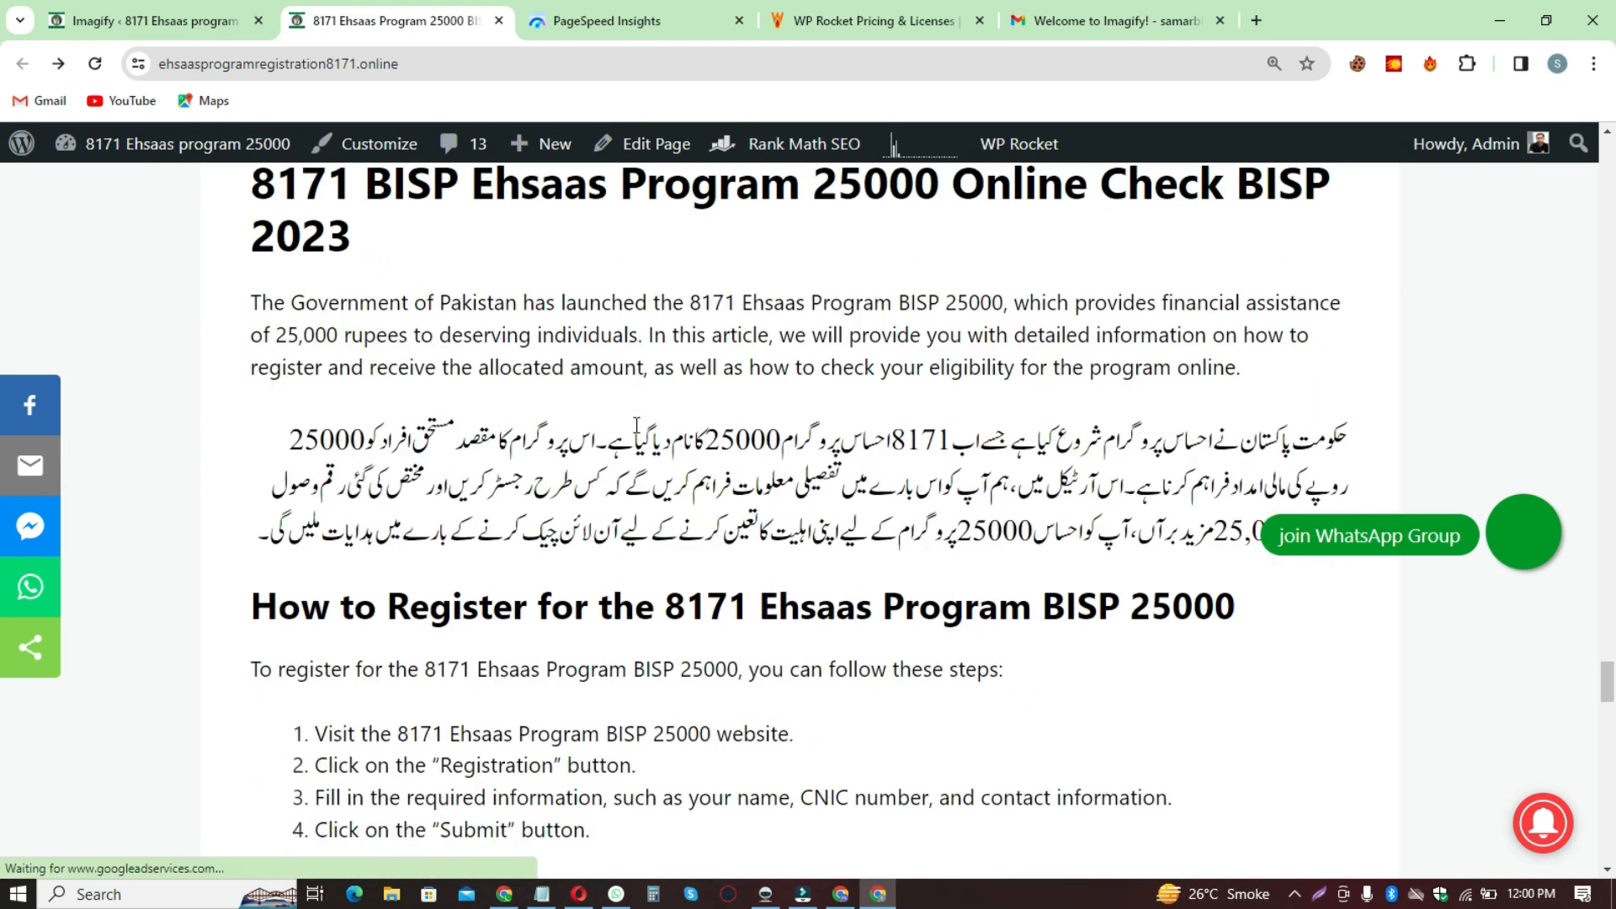
{"action": "scroll", "coordinate": [636, 427], "scroll_direction": "down", "scroll_amount": 18}
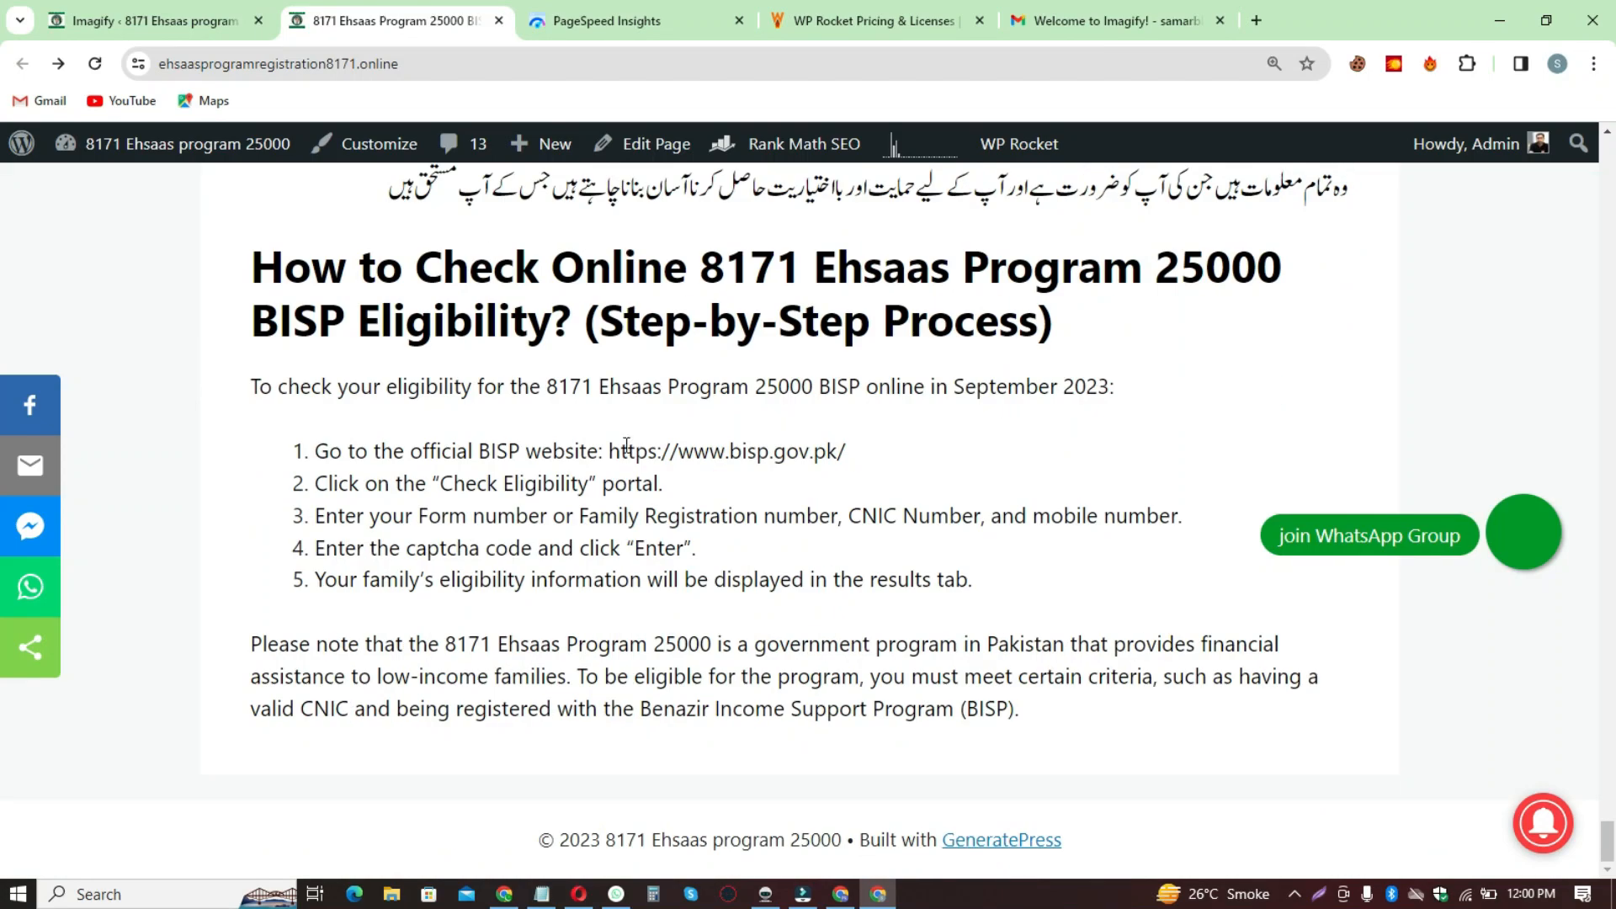
{"action": "scroll", "coordinate": [661, 503], "scroll_direction": "up", "scroll_amount": 20}
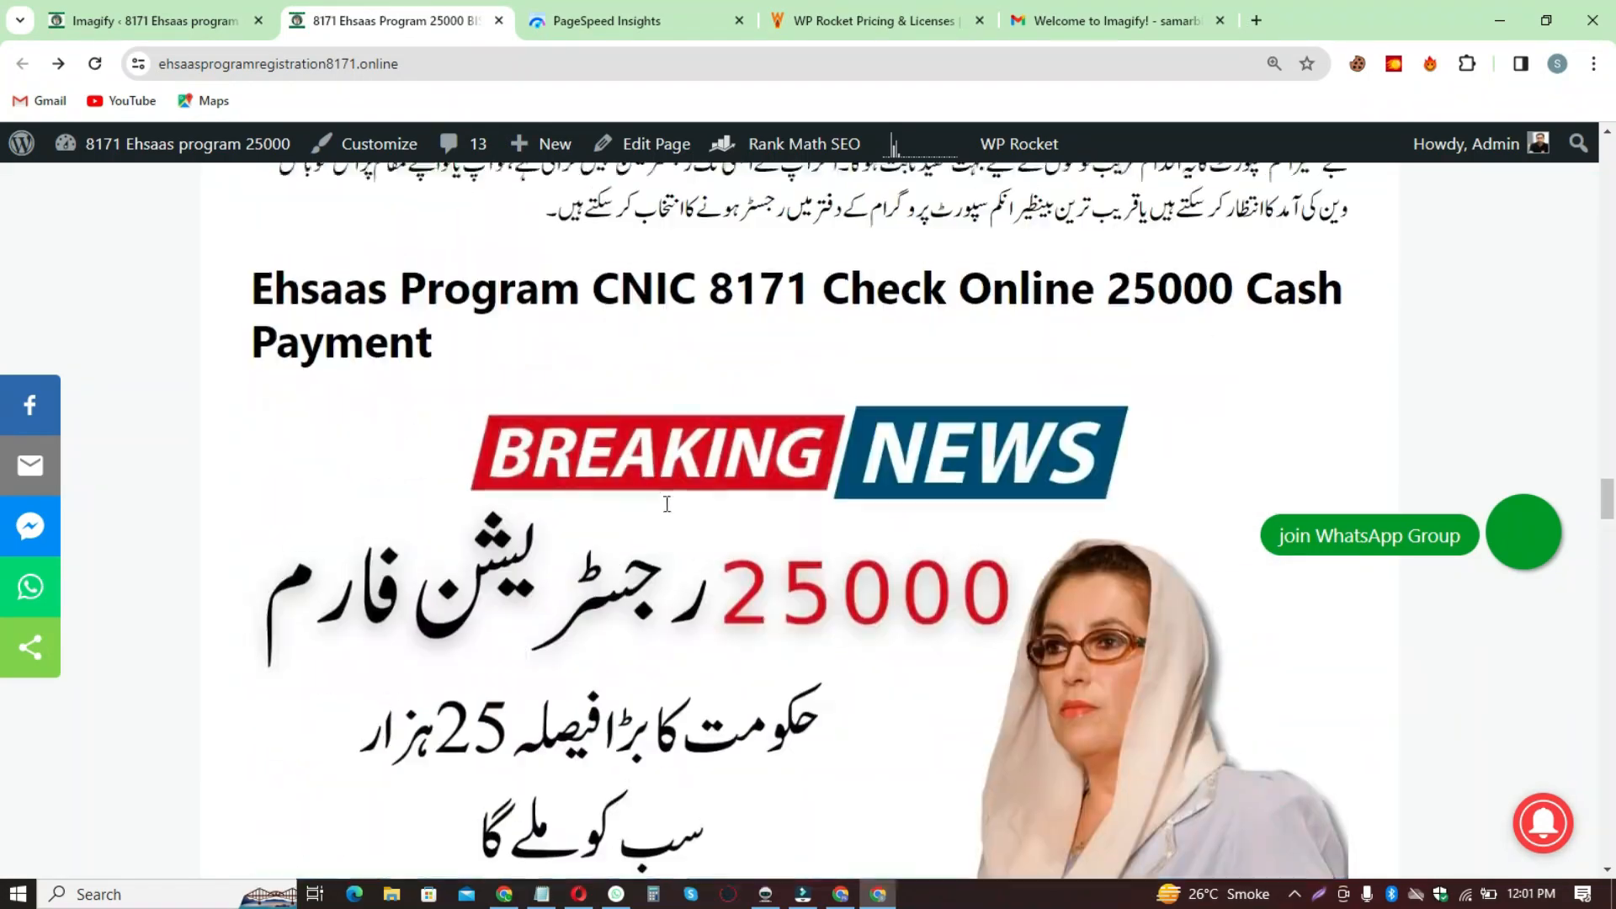
{"action": "scroll", "coordinate": [667, 503], "scroll_direction": "up", "scroll_amount": 20}
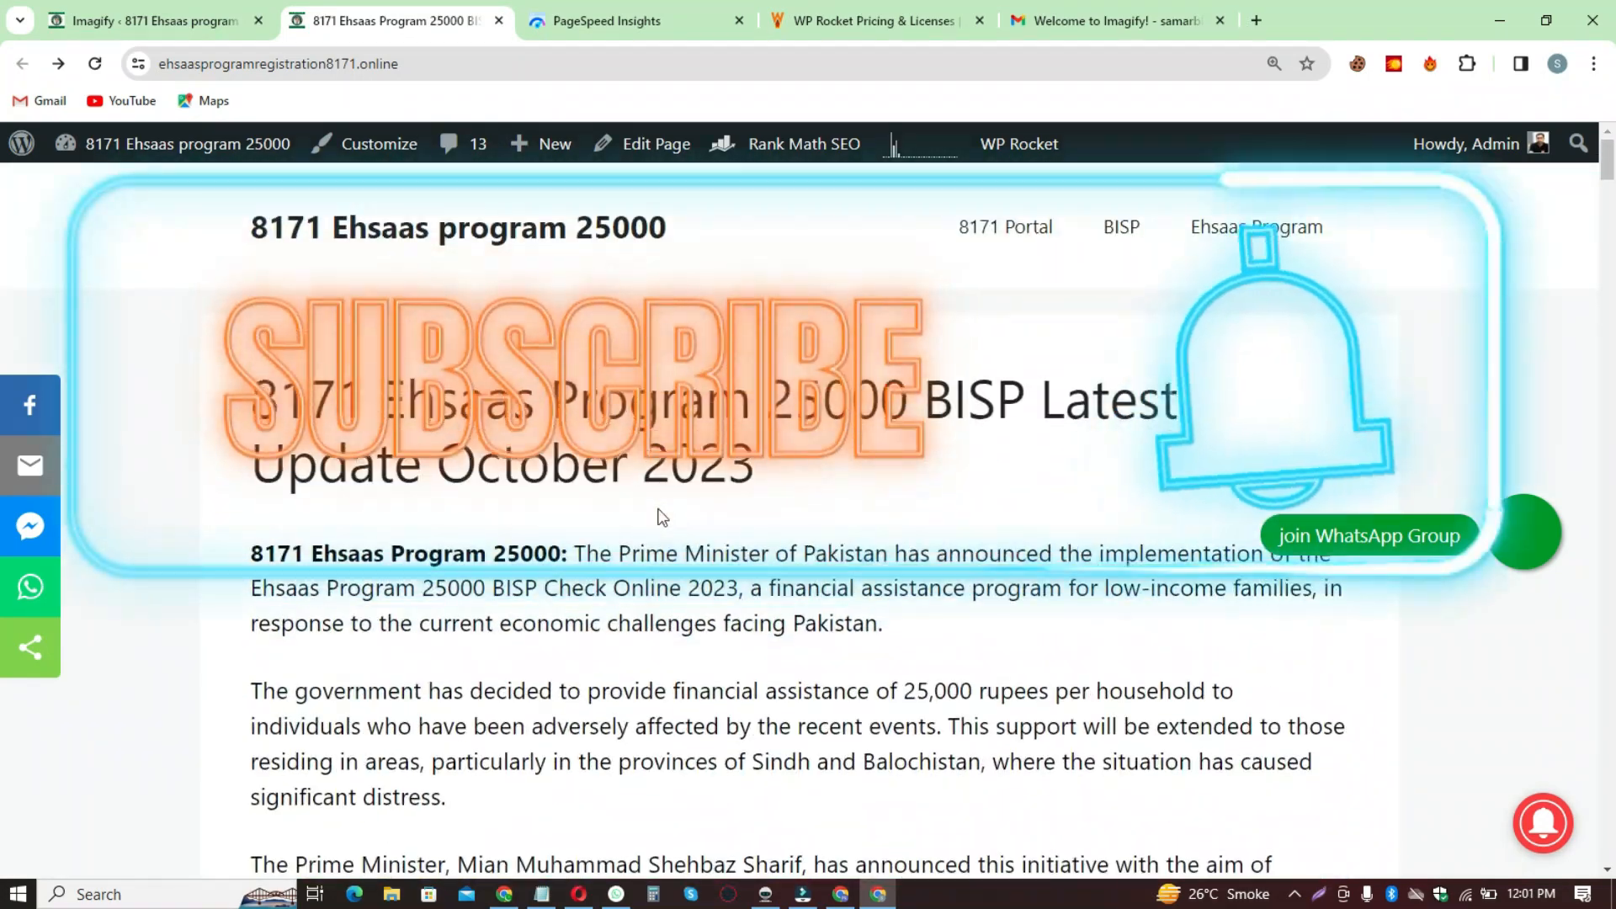
Step: Switch to the open YouTube channel page, subscribe to the channel, and turn on its notifications
{"action": "left_click", "coordinate": [195, 22]}
{"action": "left_click", "coordinate": [578, 14]}
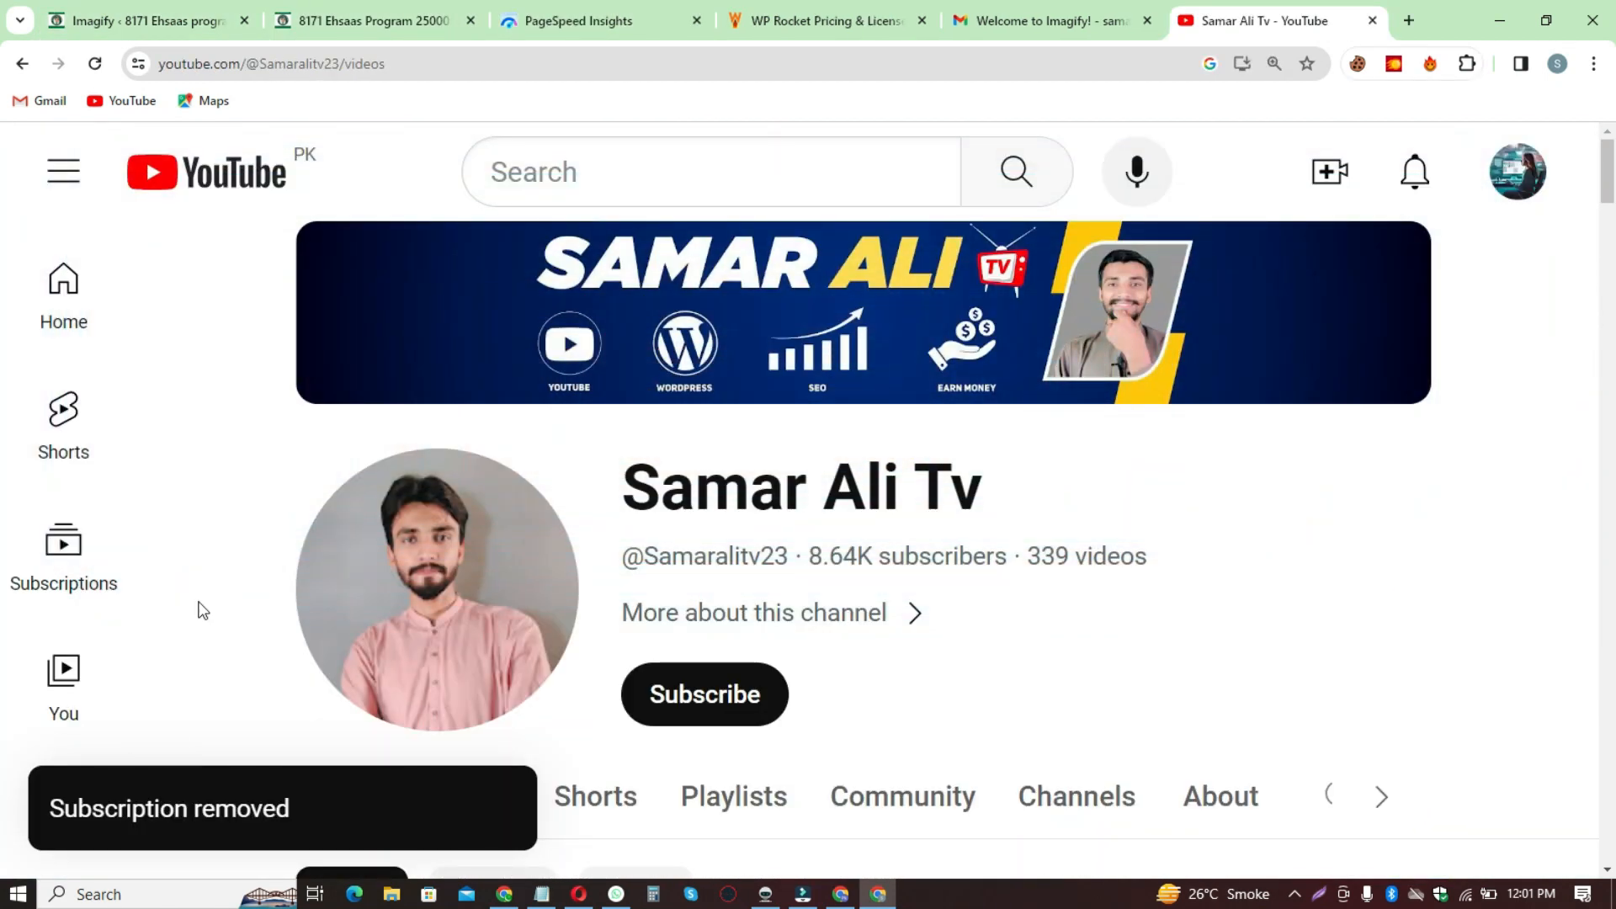
{"action": "scroll", "coordinate": [556, 673], "scroll_direction": "down", "scroll_amount": 1}
{"action": "left_click", "coordinate": [711, 608]}
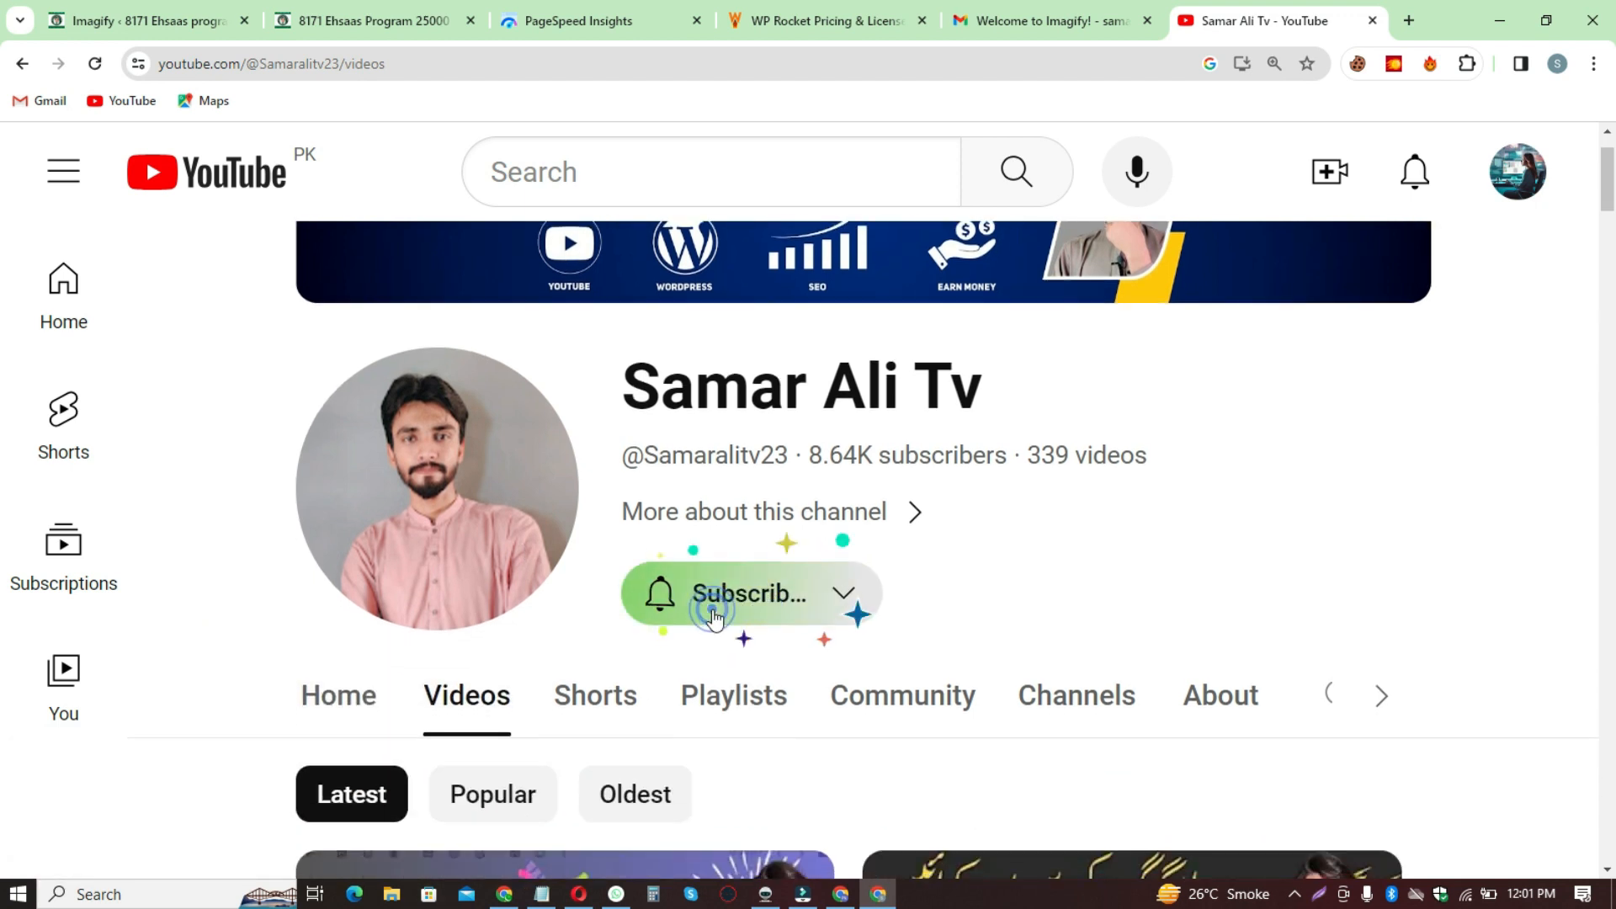
{"action": "left_click", "coordinate": [662, 604]}
{"action": "left_click", "coordinate": [1010, 612]}
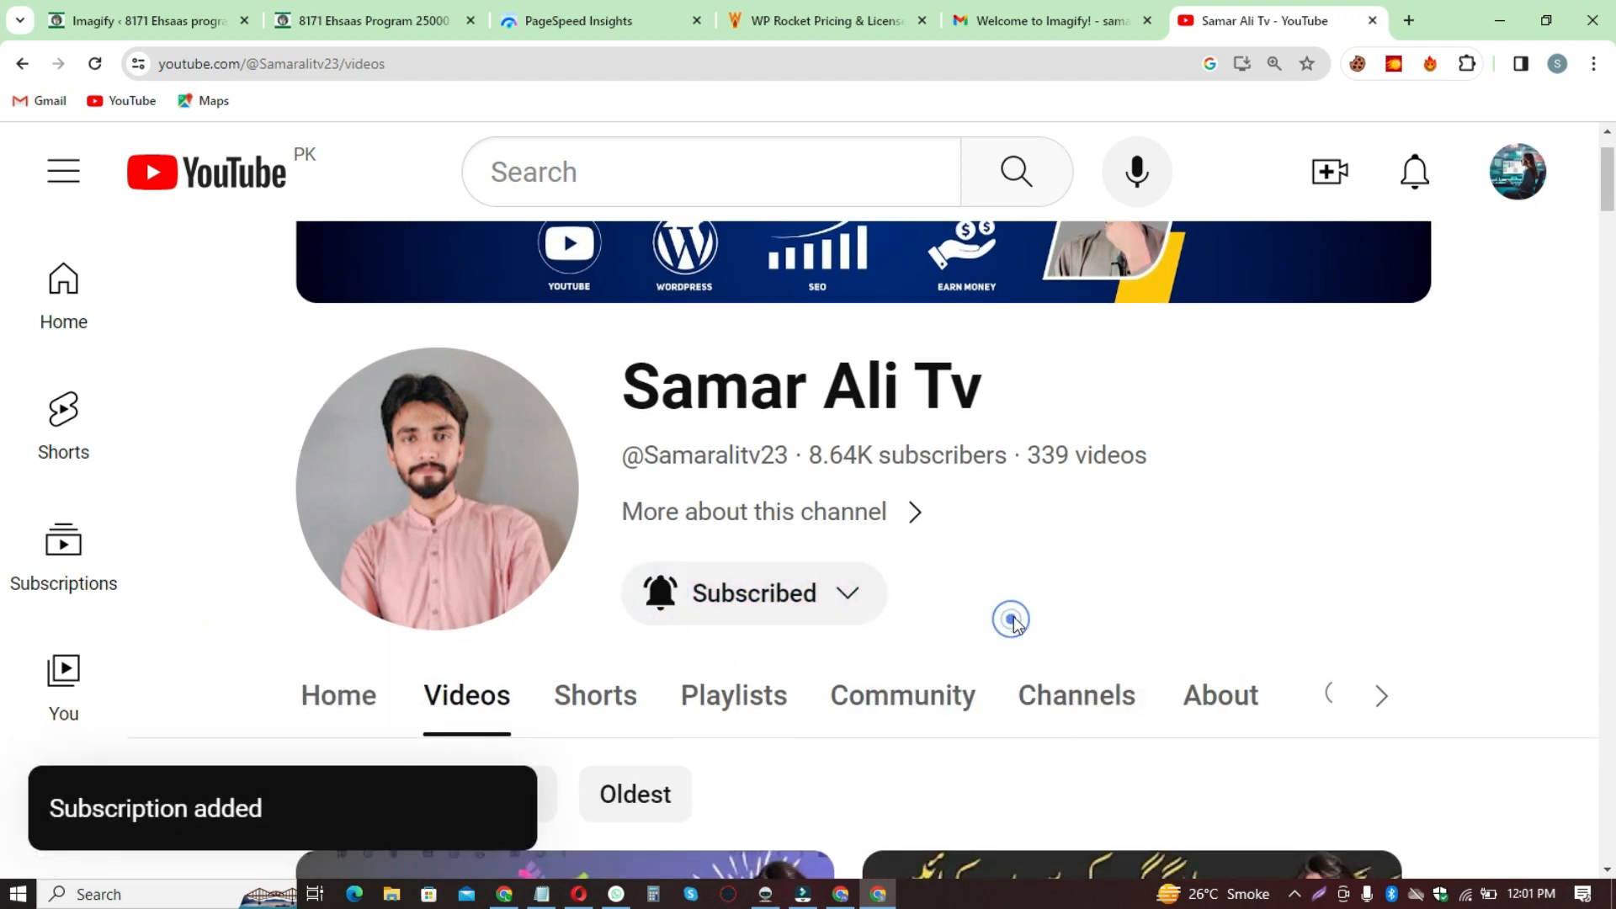
Step: Look through the titles and thumbnails in the channel's list of latest videos and return to the channel header
{"action": "scroll", "coordinate": [1056, 534], "scroll_direction": "down", "scroll_amount": 4}
{"action": "scroll", "coordinate": [160, 716], "scroll_direction": "down", "scroll_amount": 1}
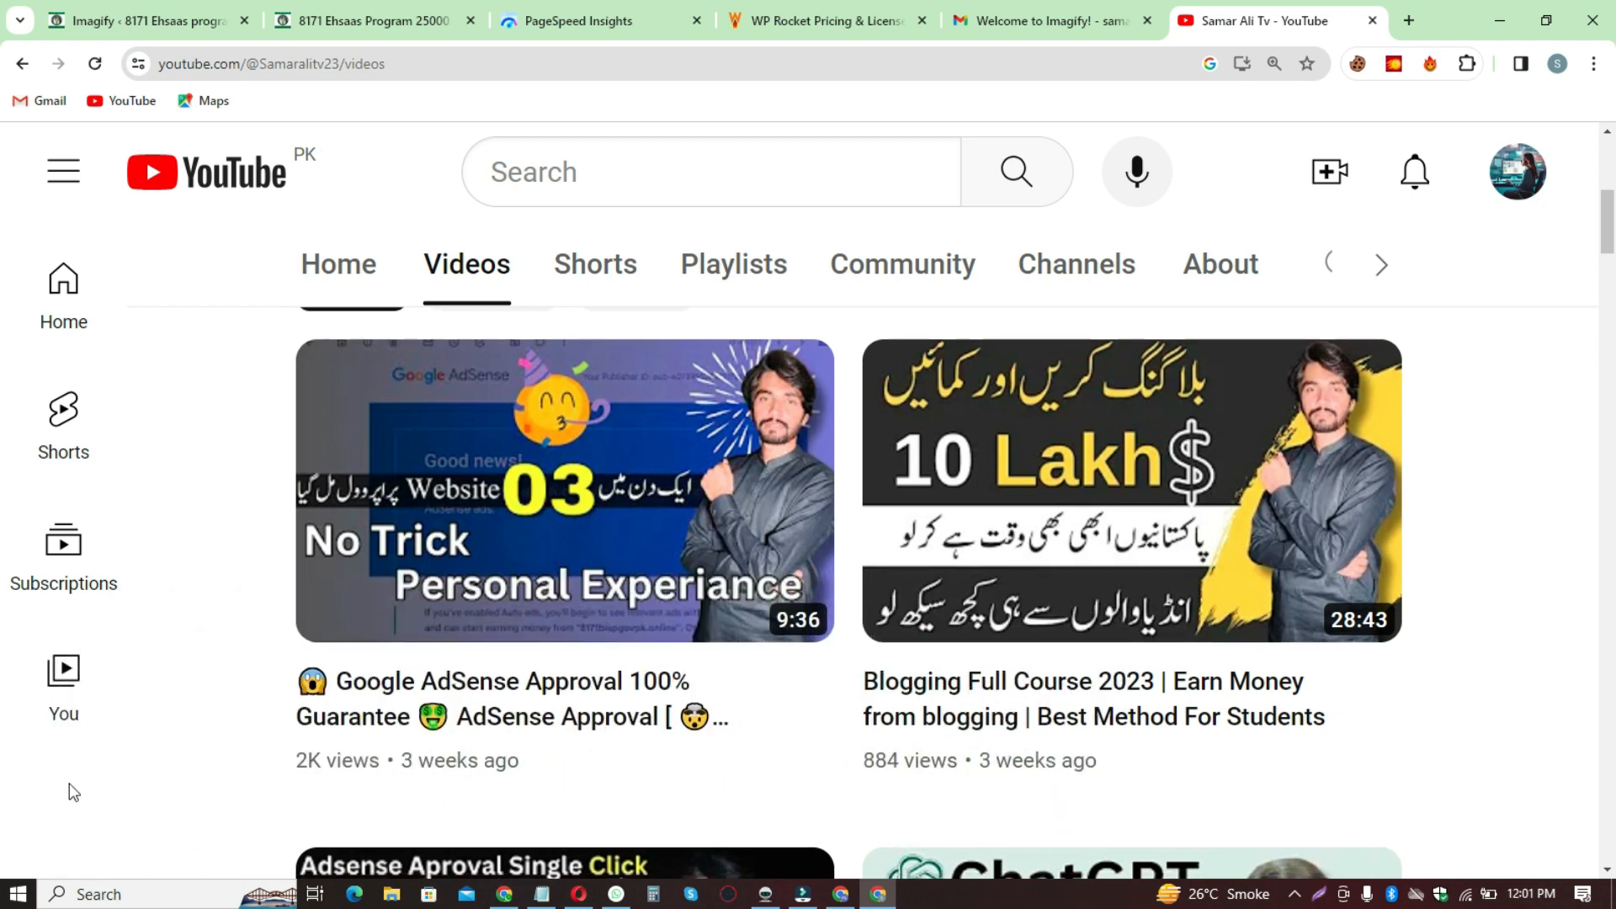
{"action": "scroll", "coordinate": [91, 782], "scroll_direction": "down", "scroll_amount": 3}
{"action": "scroll", "coordinate": [90, 782], "scroll_direction": "down", "scroll_amount": 10}
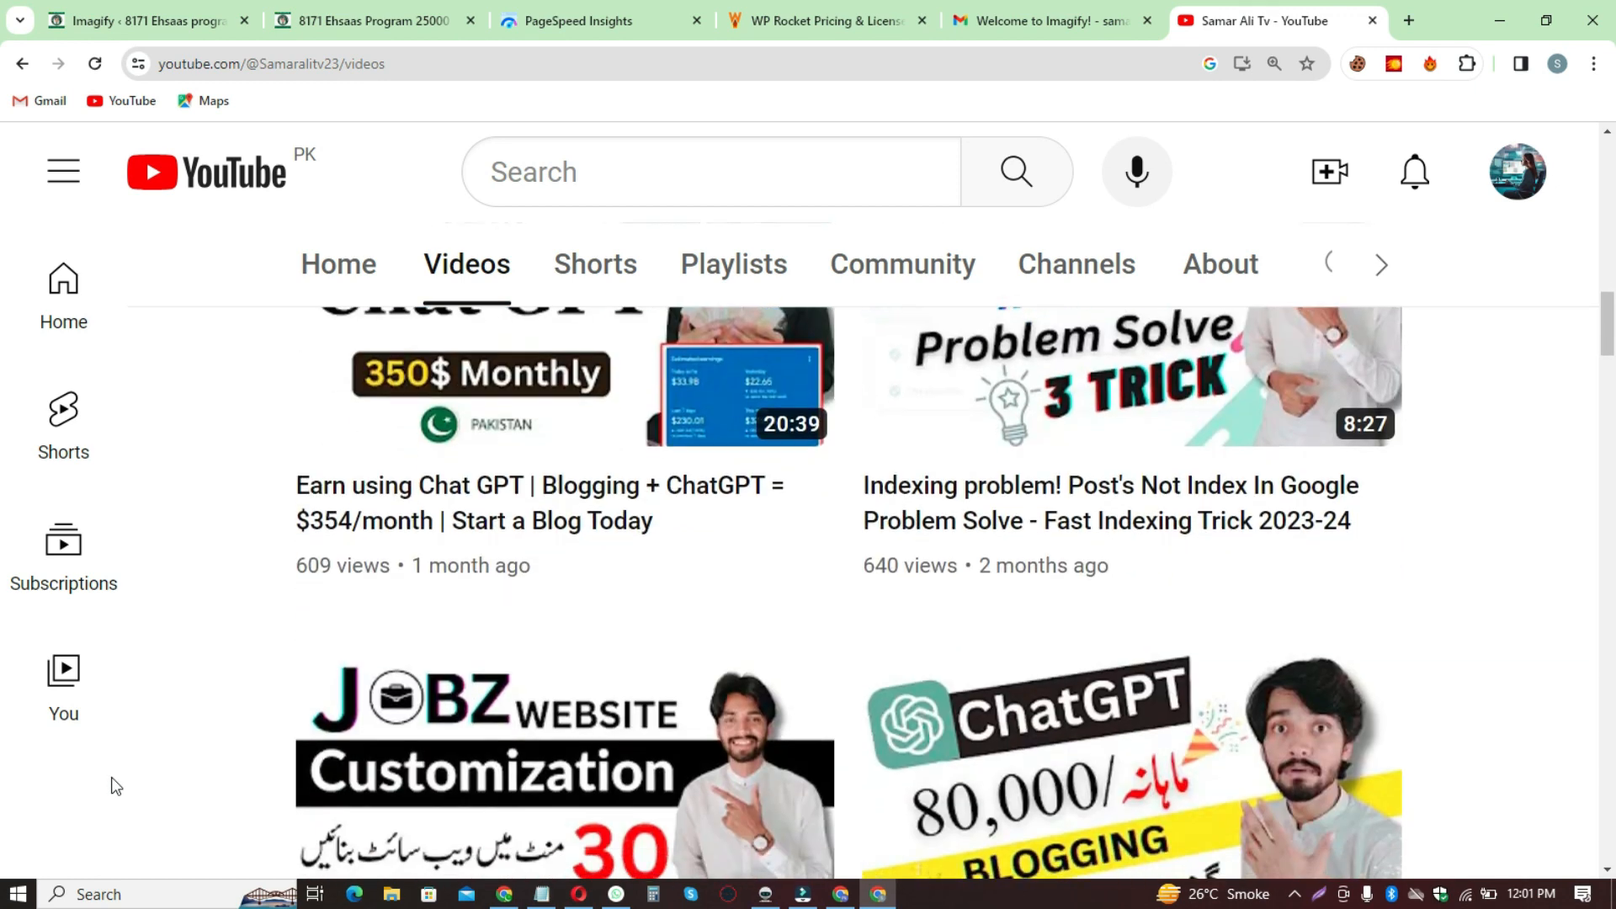
{"action": "scroll", "coordinate": [116, 786], "scroll_direction": "down", "scroll_amount": 4}
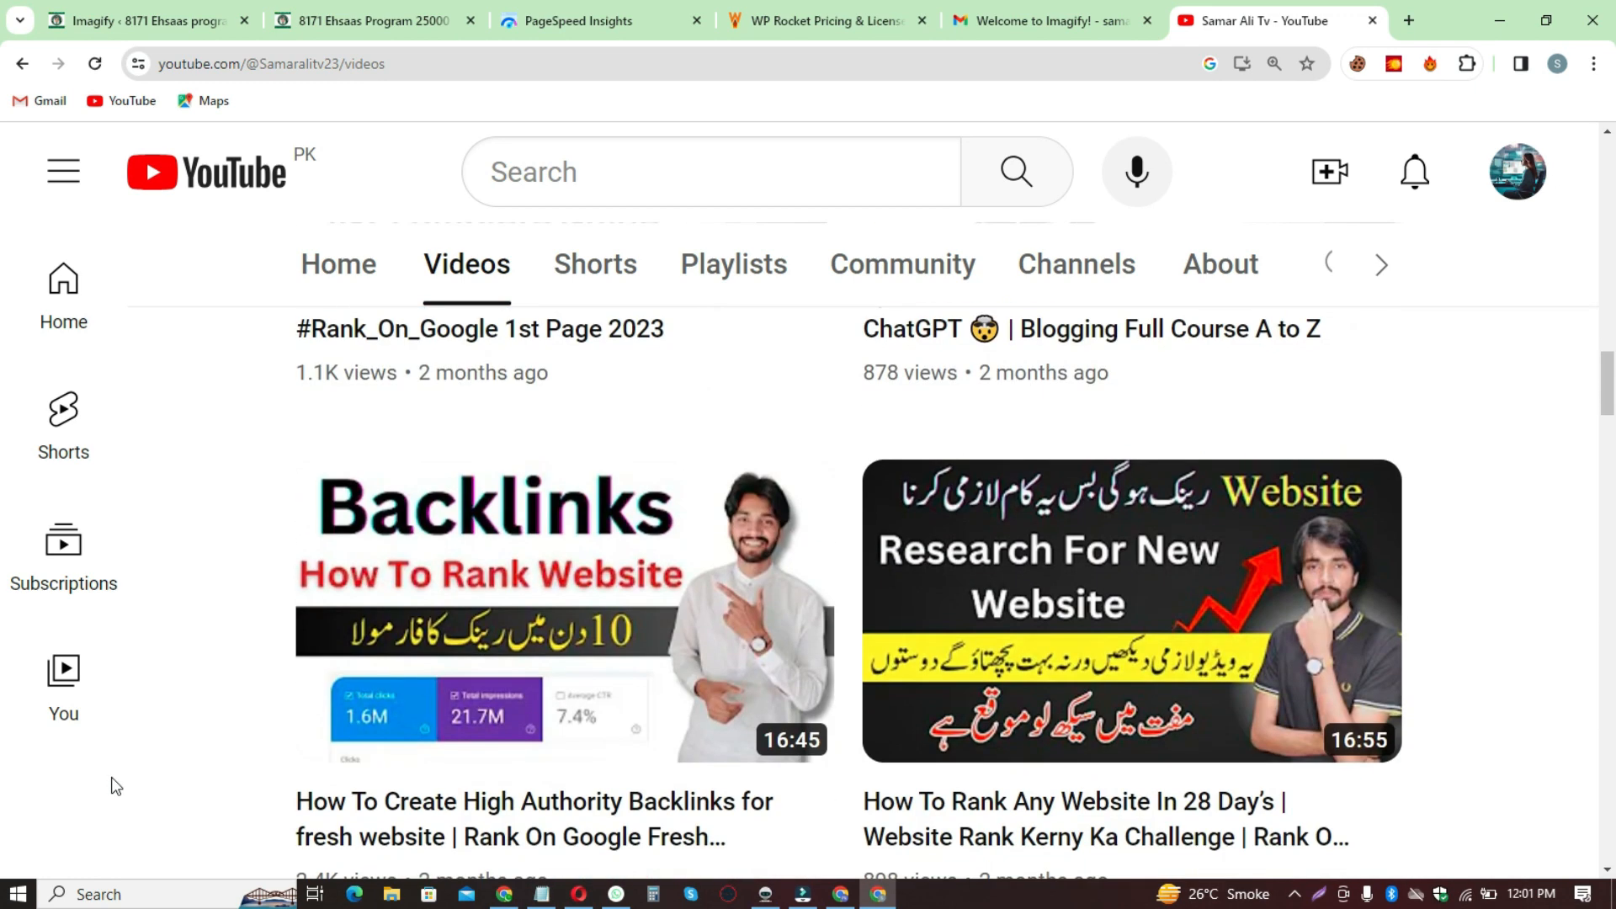
{"action": "scroll", "coordinate": [116, 786], "scroll_direction": "down", "scroll_amount": 1}
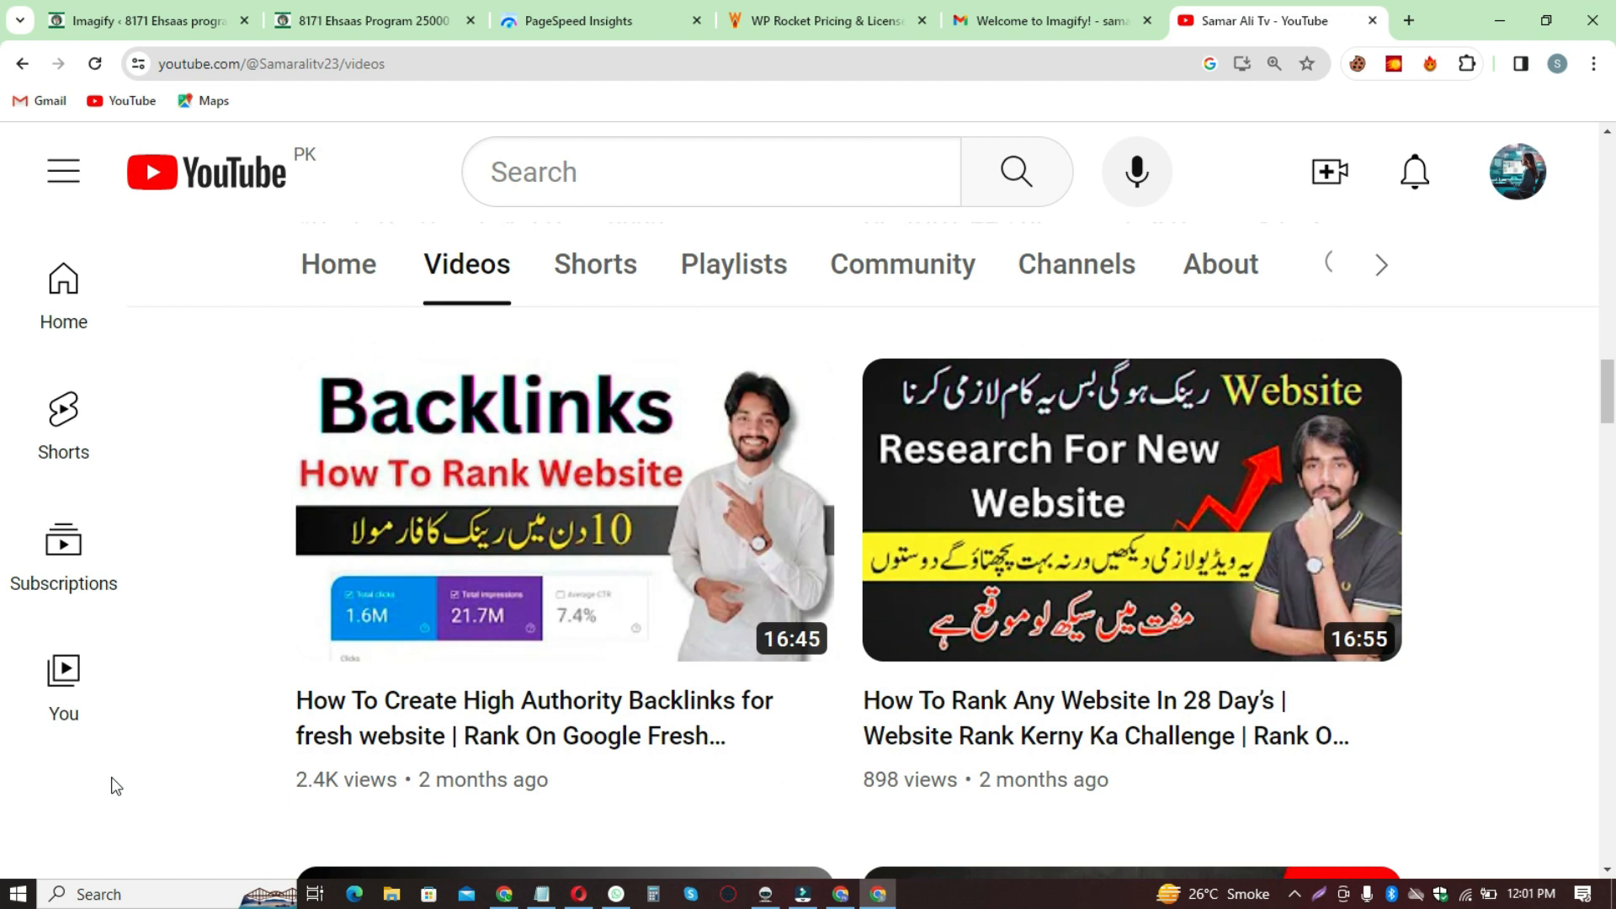
{"action": "scroll", "coordinate": [116, 786], "scroll_direction": "down", "scroll_amount": 4}
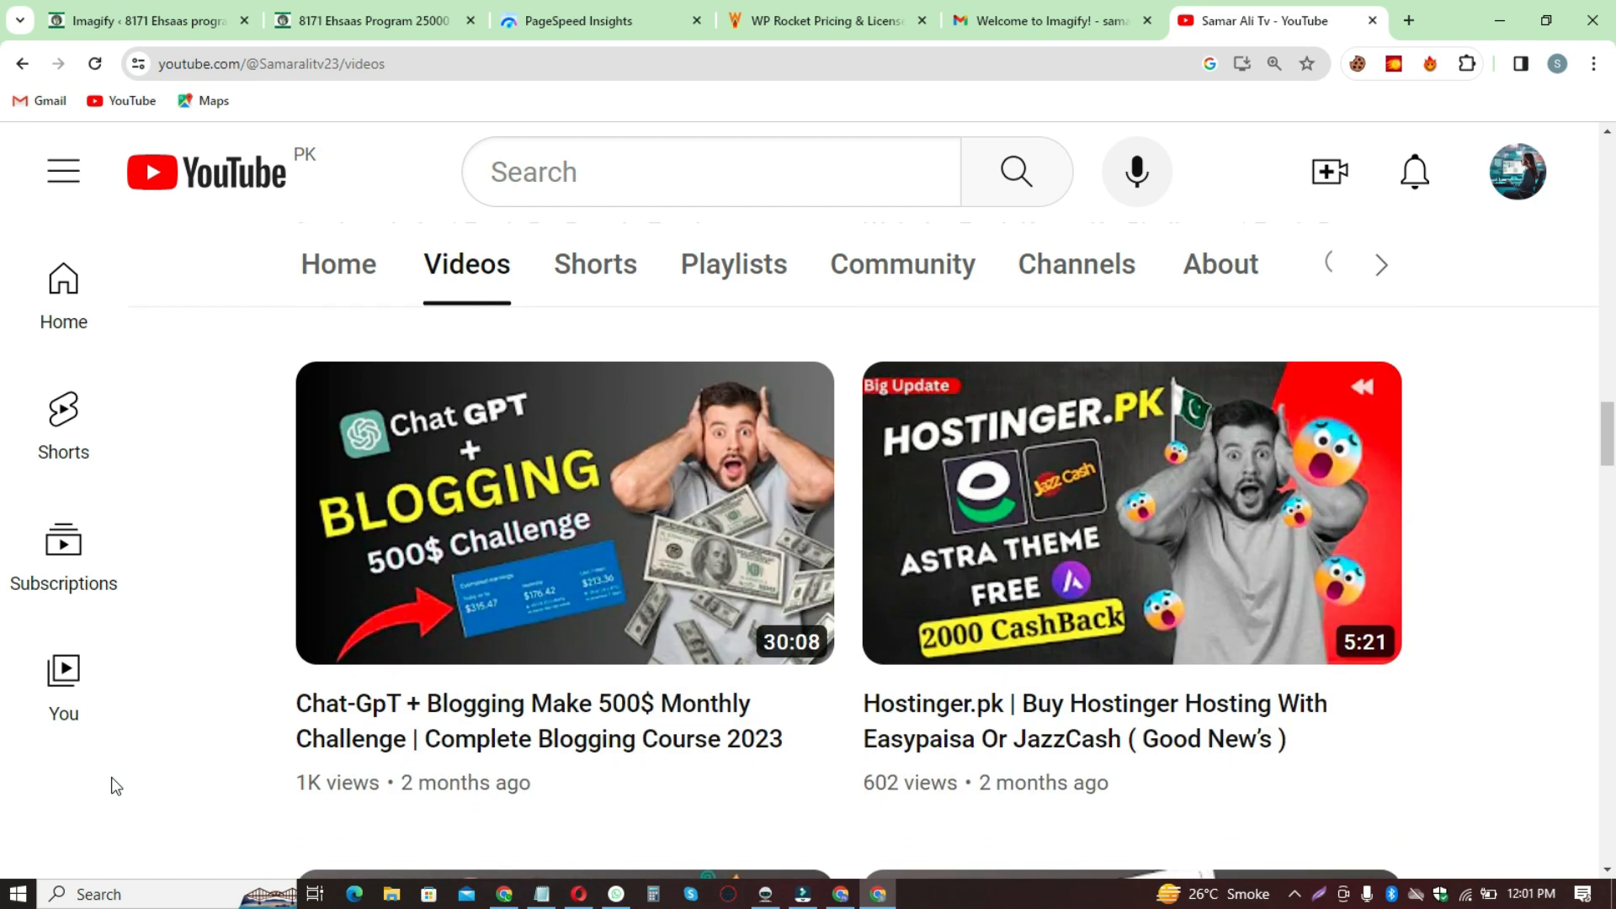
{"action": "scroll", "coordinate": [116, 786], "scroll_direction": "down", "scroll_amount": 3}
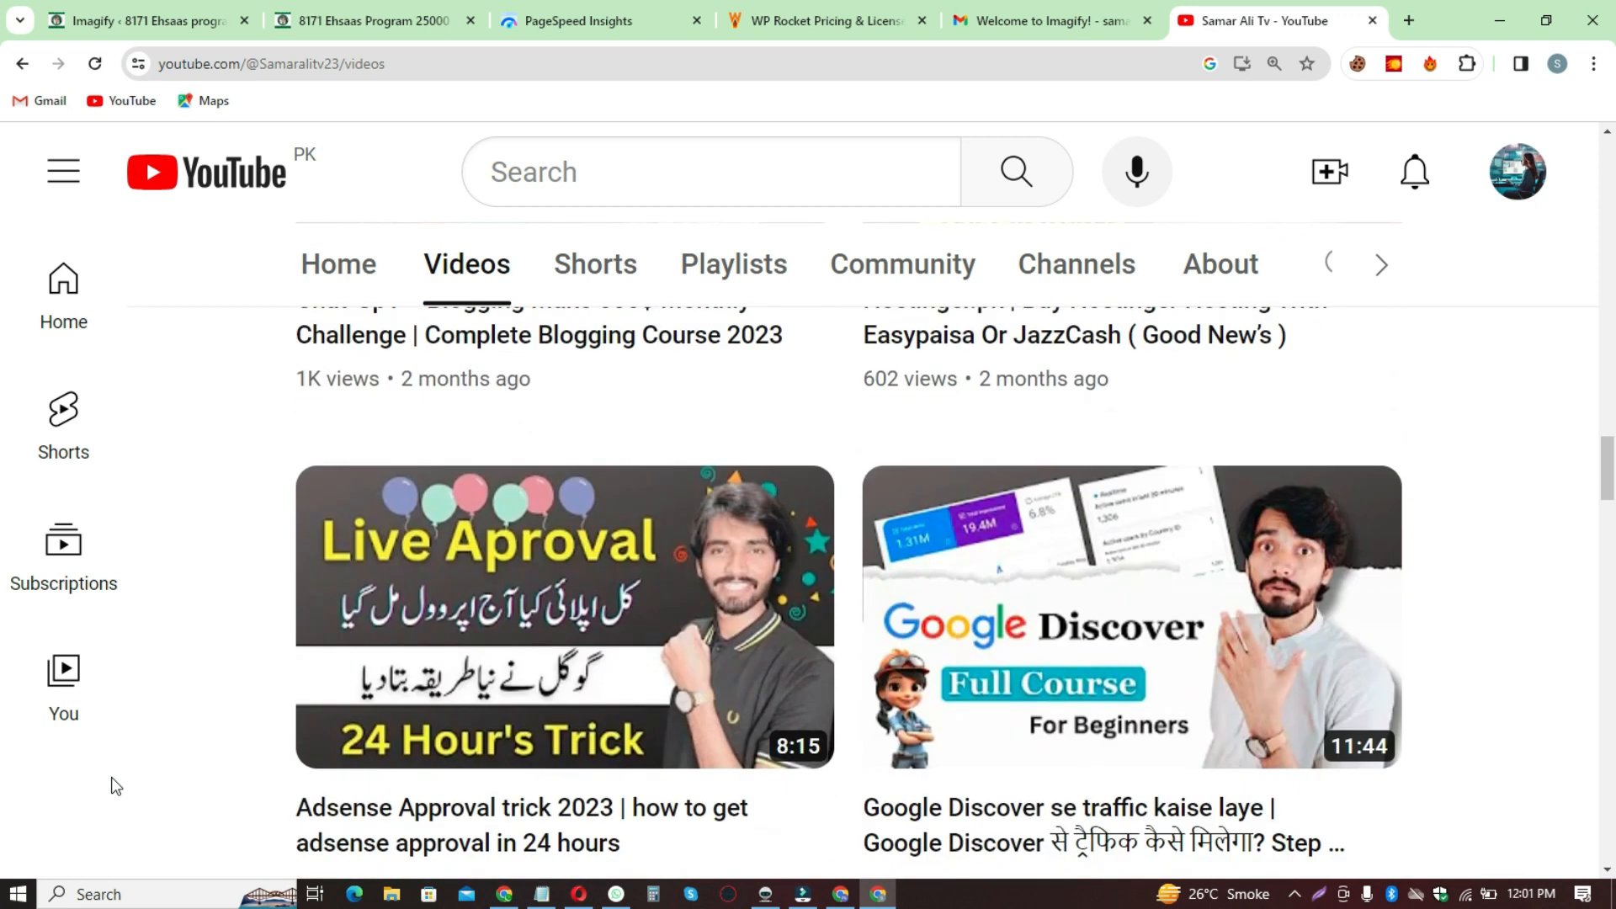
{"action": "scroll", "coordinate": [111, 779], "scroll_direction": "up", "scroll_amount": 5}
{"action": "scroll", "coordinate": [110, 776], "scroll_direction": "up", "scroll_amount": 6}
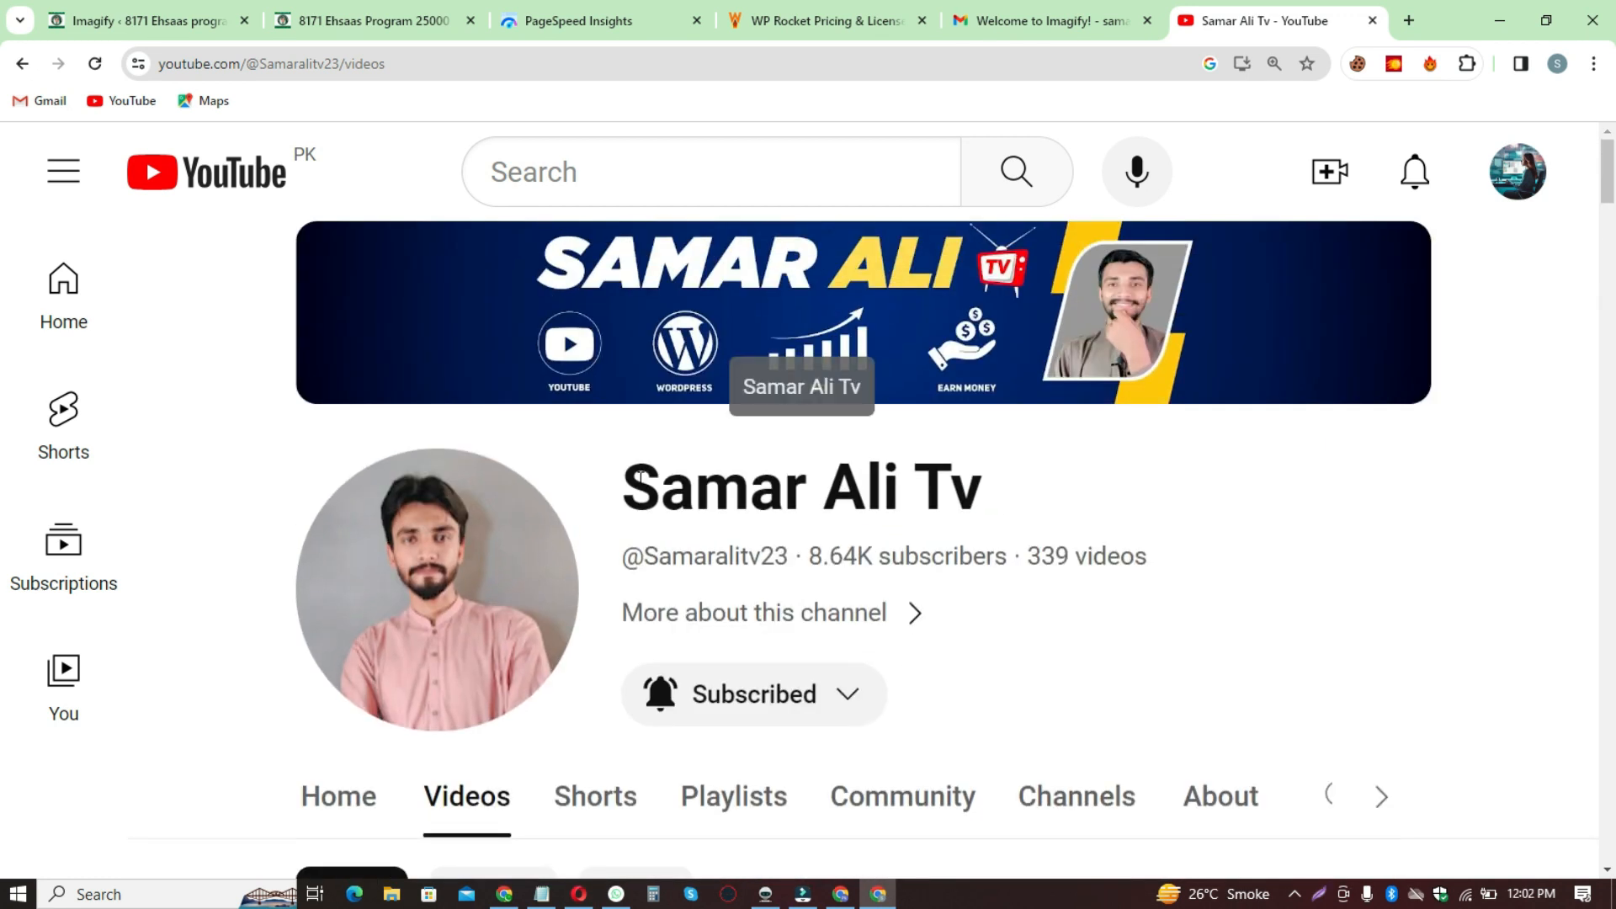
{"action": "left_click_drag", "start_coordinate": [639, 475], "coordinate": [985, 488]}
{"action": "left_click", "coordinate": [735, 503]}
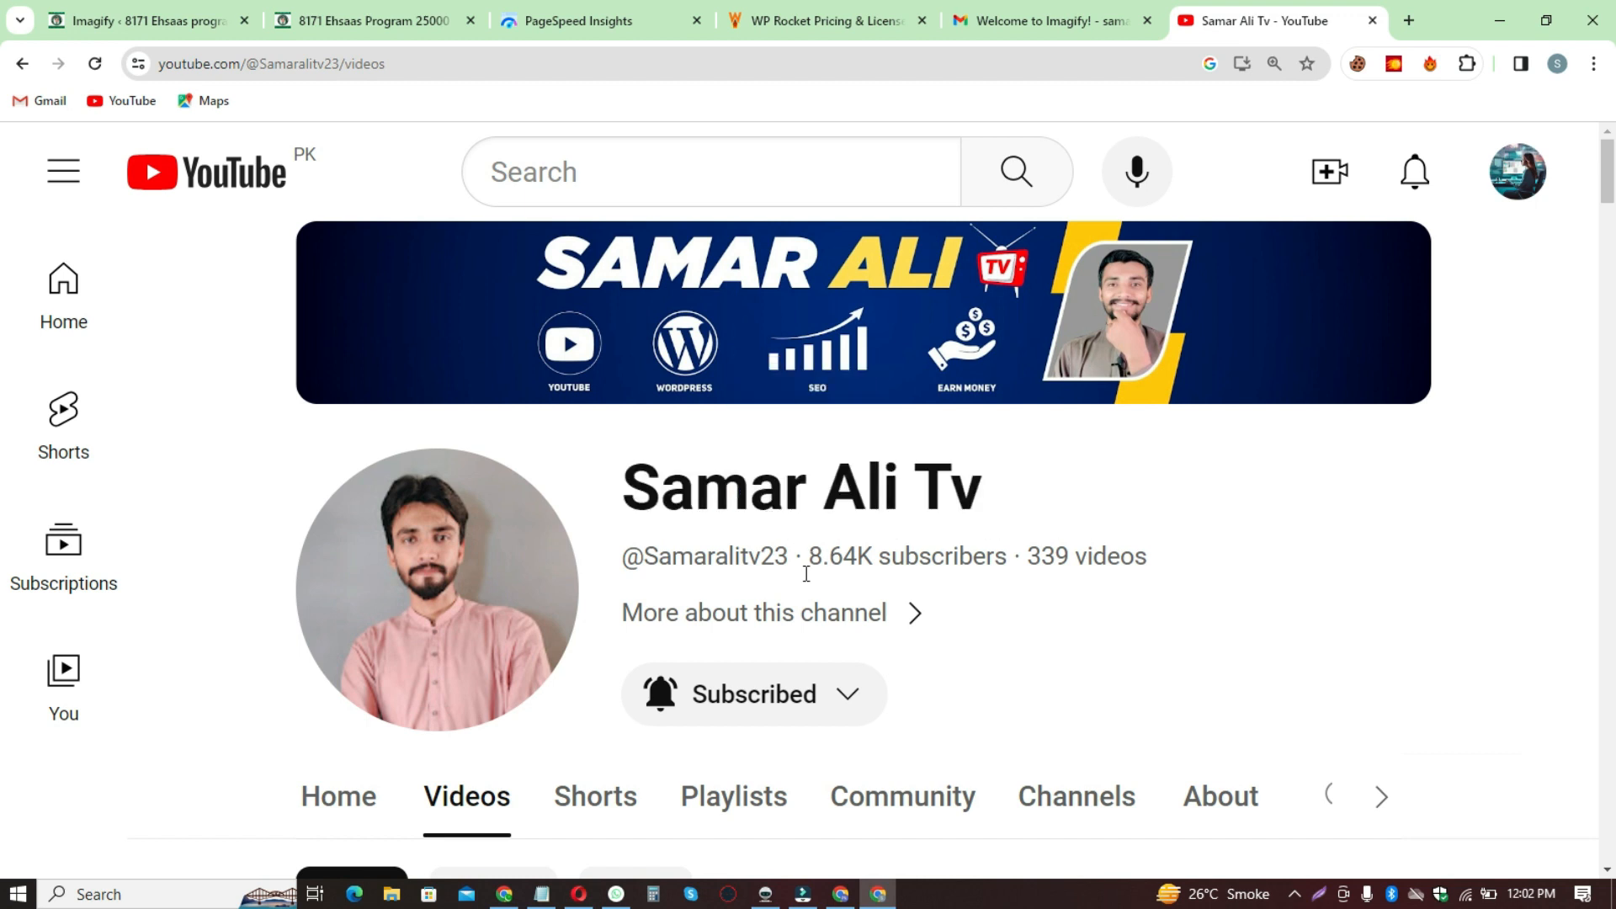
{"action": "scroll", "coordinate": [806, 574], "scroll_direction": "down", "scroll_amount": 2}
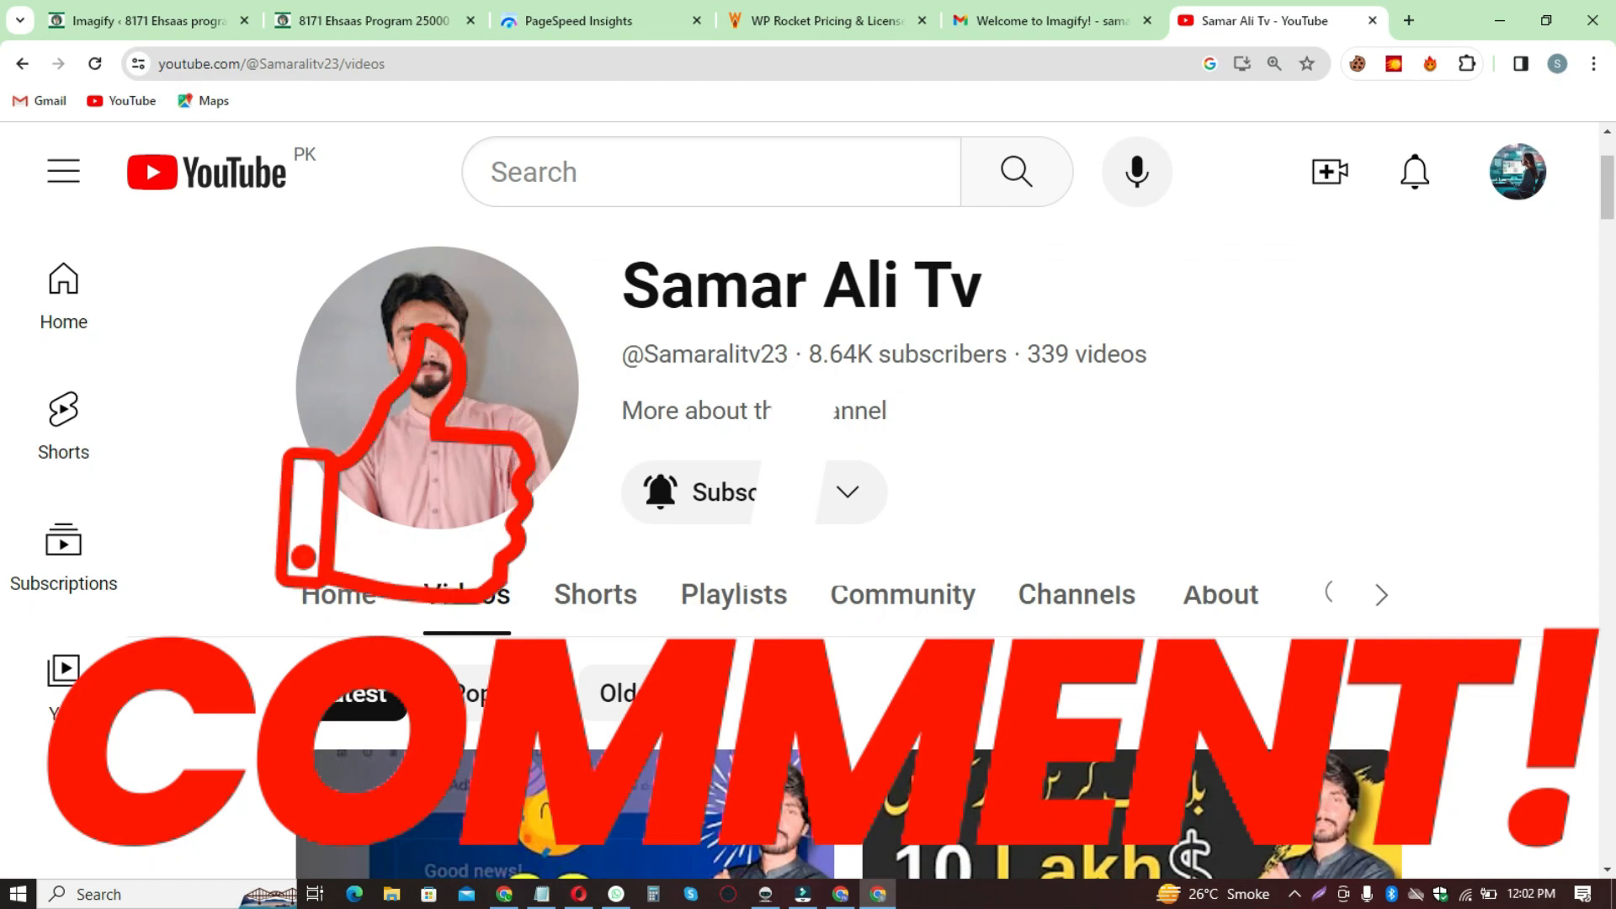
{"action": "scroll", "coordinate": [858, 504], "scroll_direction": "up", "scroll_amount": 2}
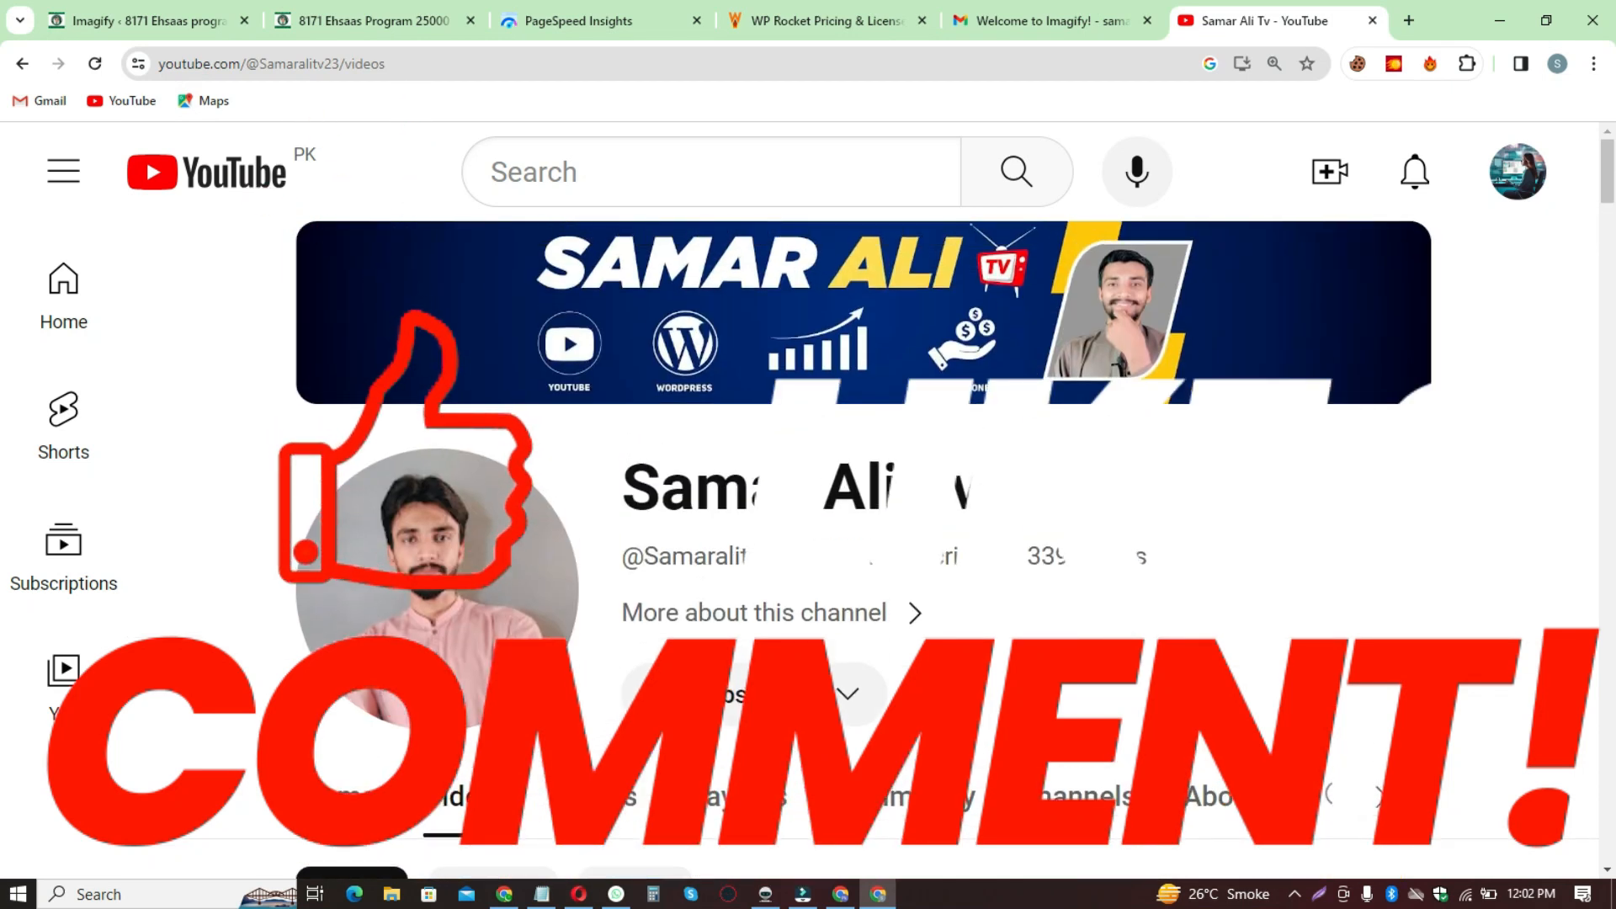